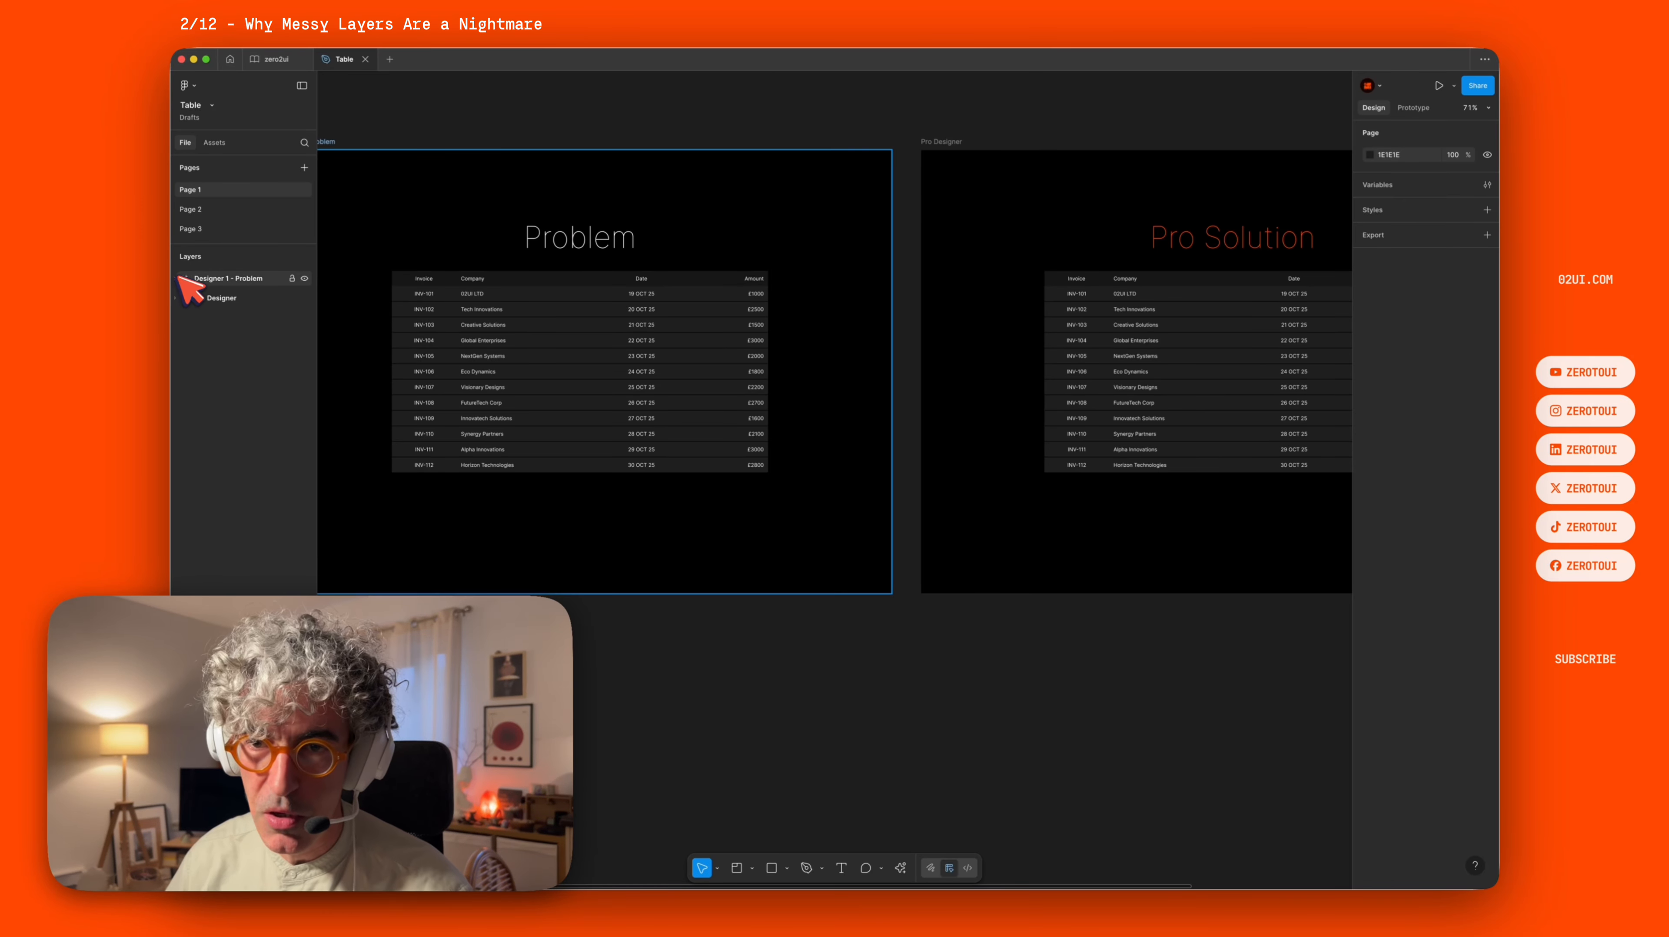
Examine the messy layer structure of the Designer 1 - Problem frame, expanding and scrolling through its many frames.
drag(532, 110, 774, 103)
scroll(868, 183, up, 3)
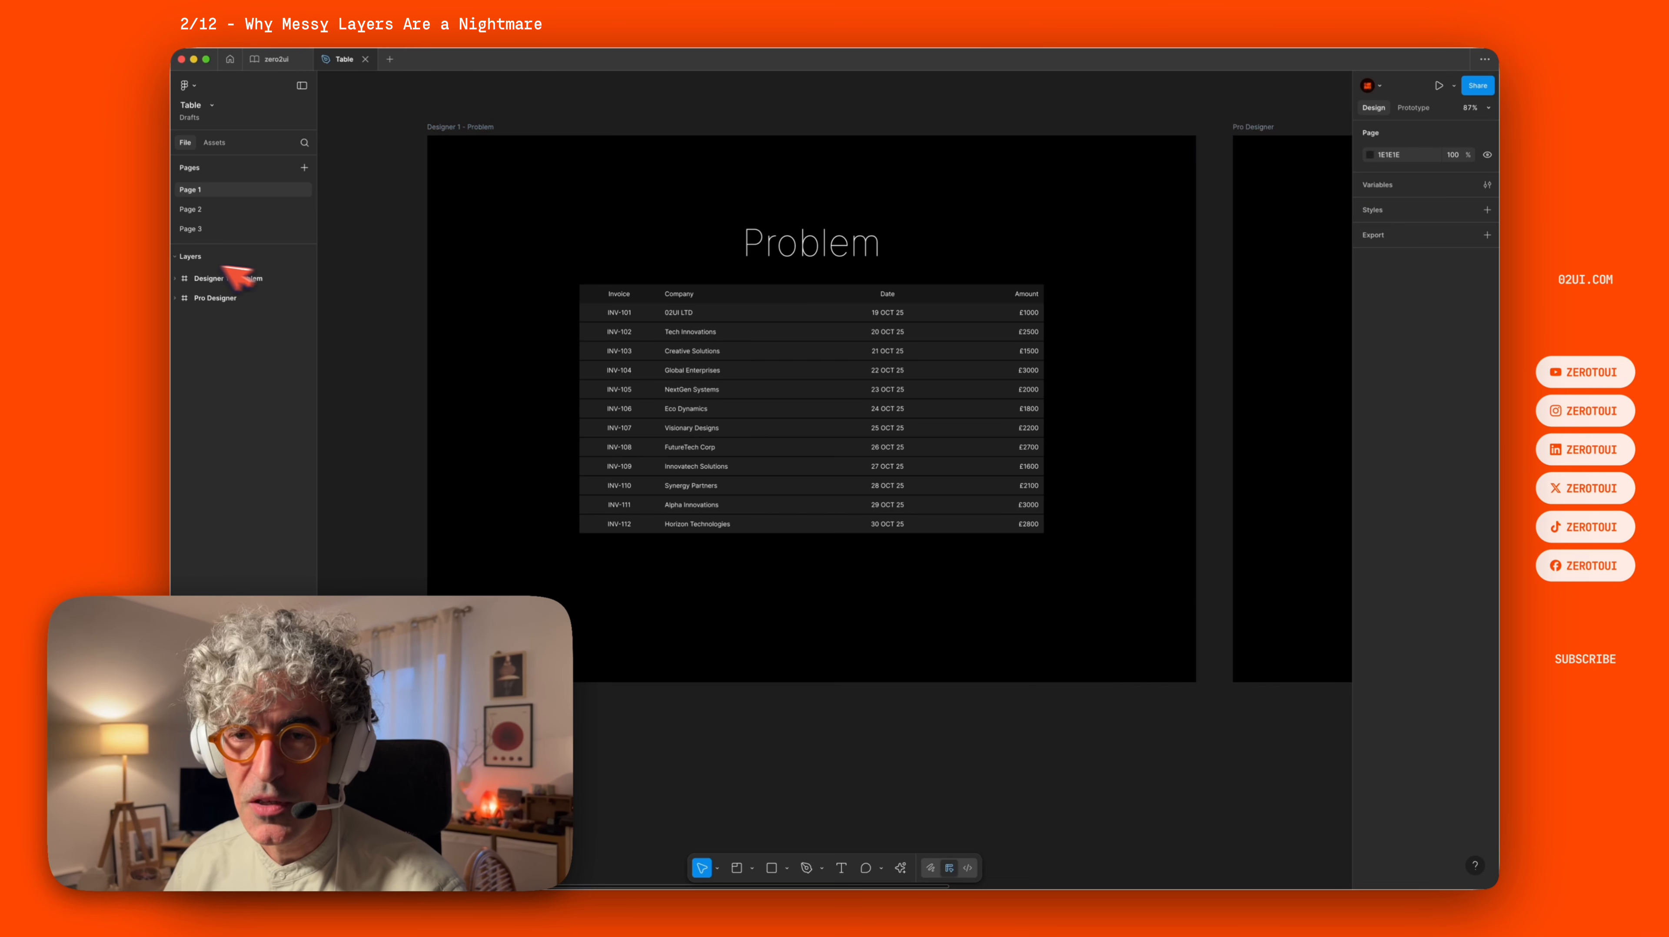
click(176, 278)
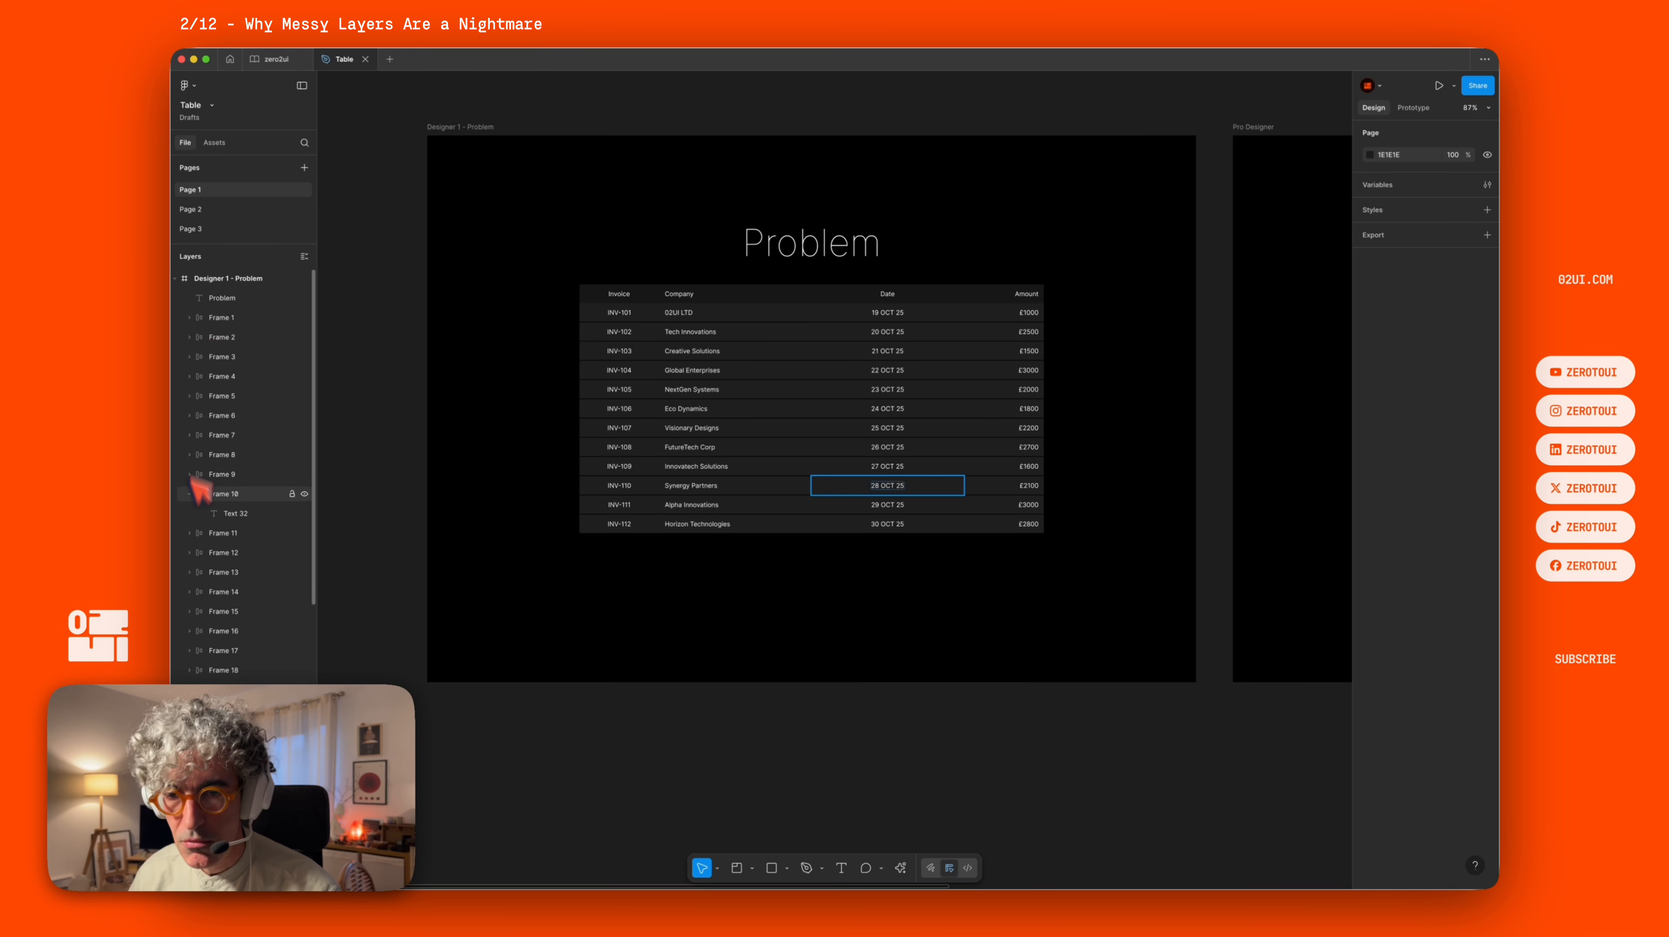
click(189, 494)
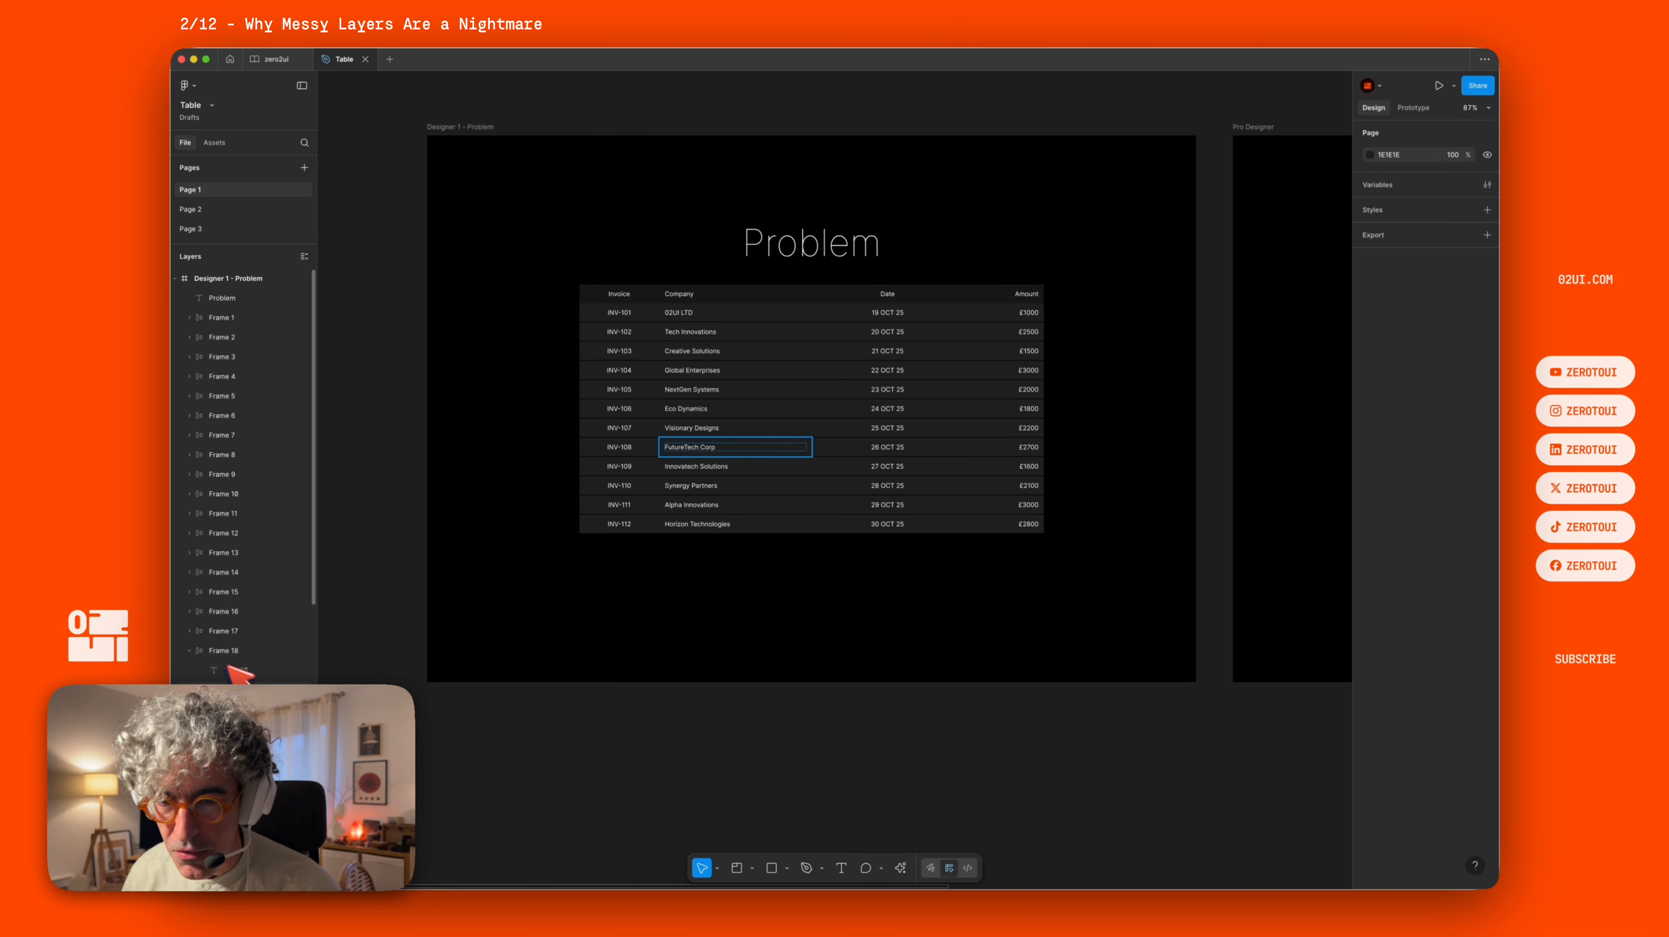
scroll(263, 820, down, 5)
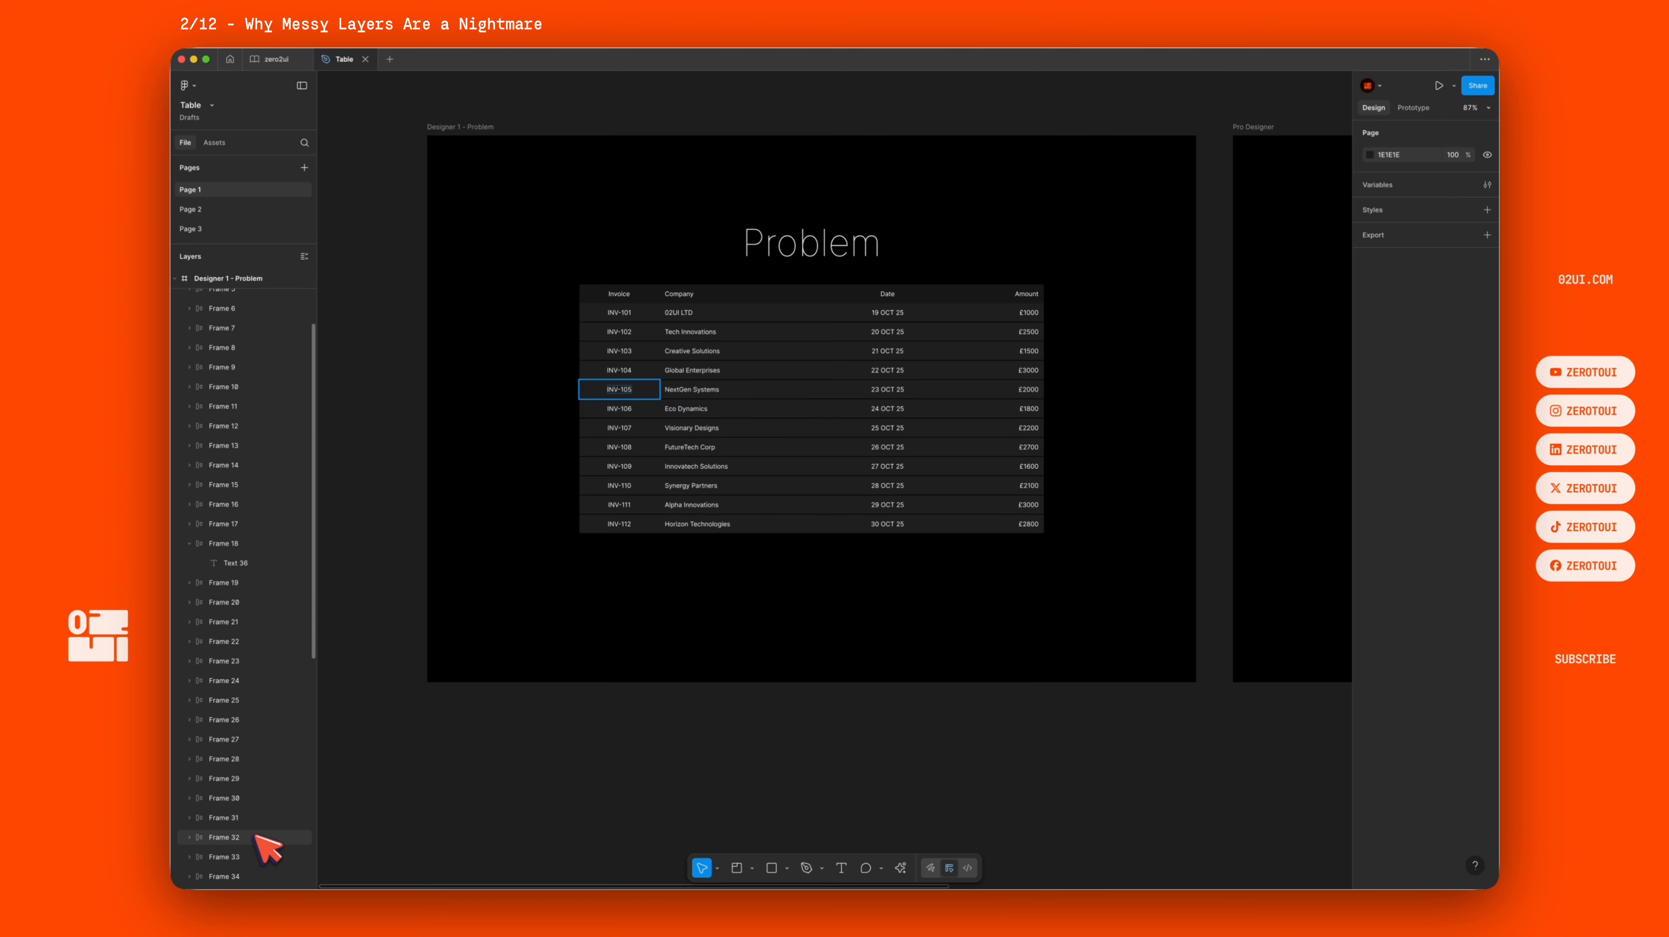
scroll(233, 775, down, 3)
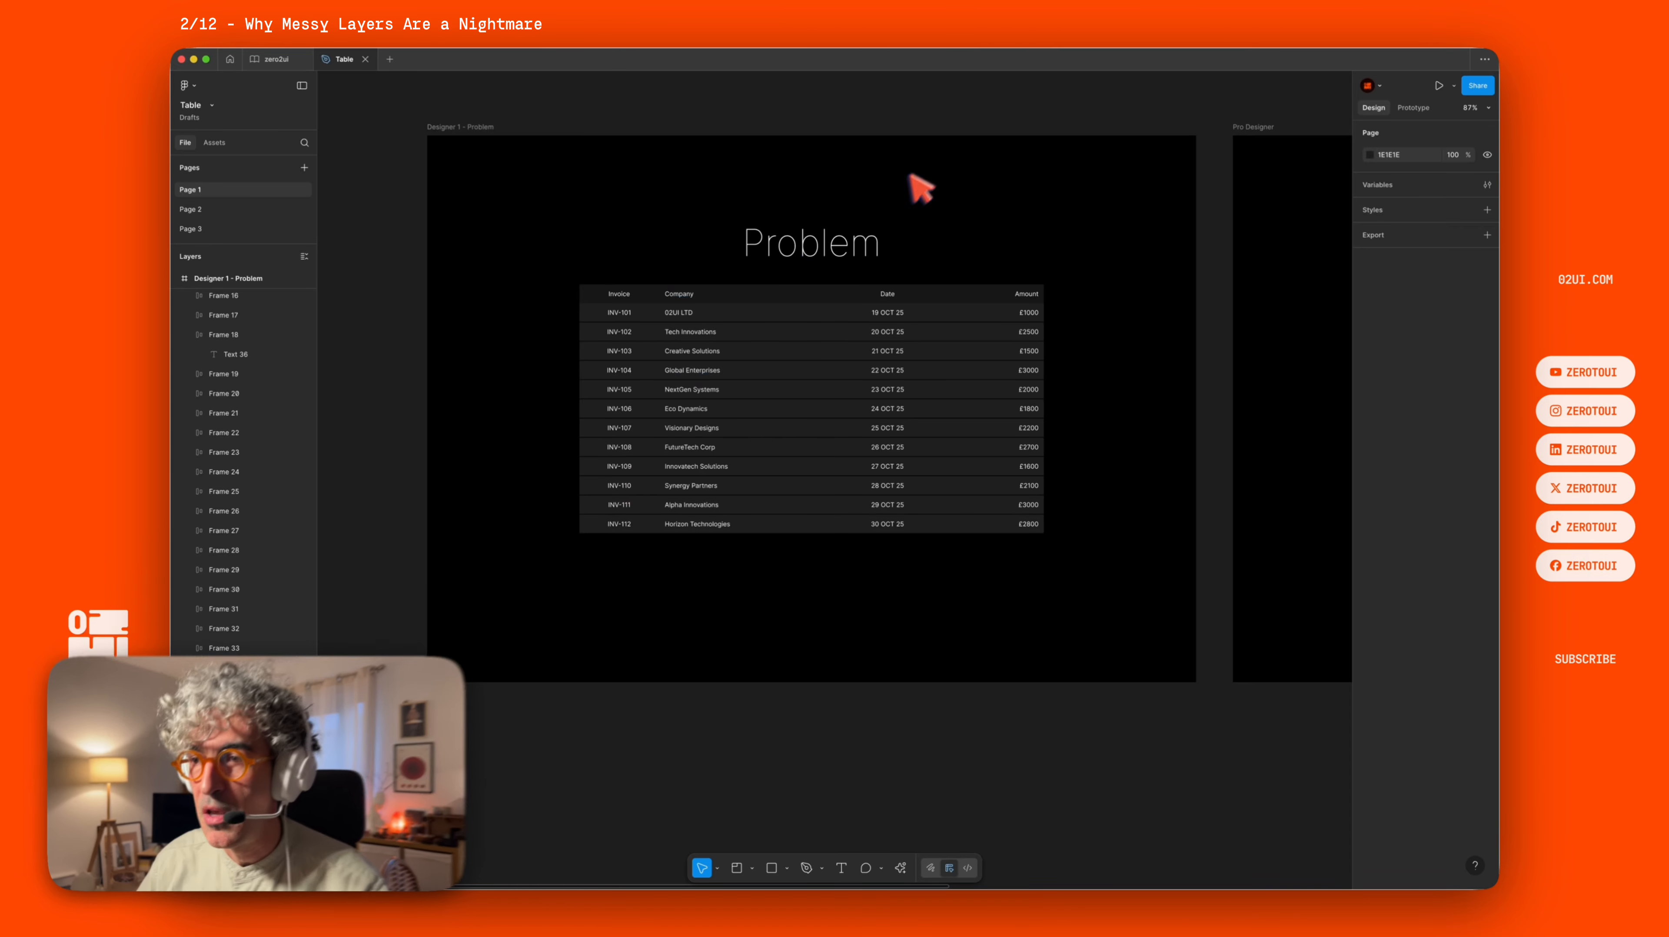
scroll(995, 189, right, 10)
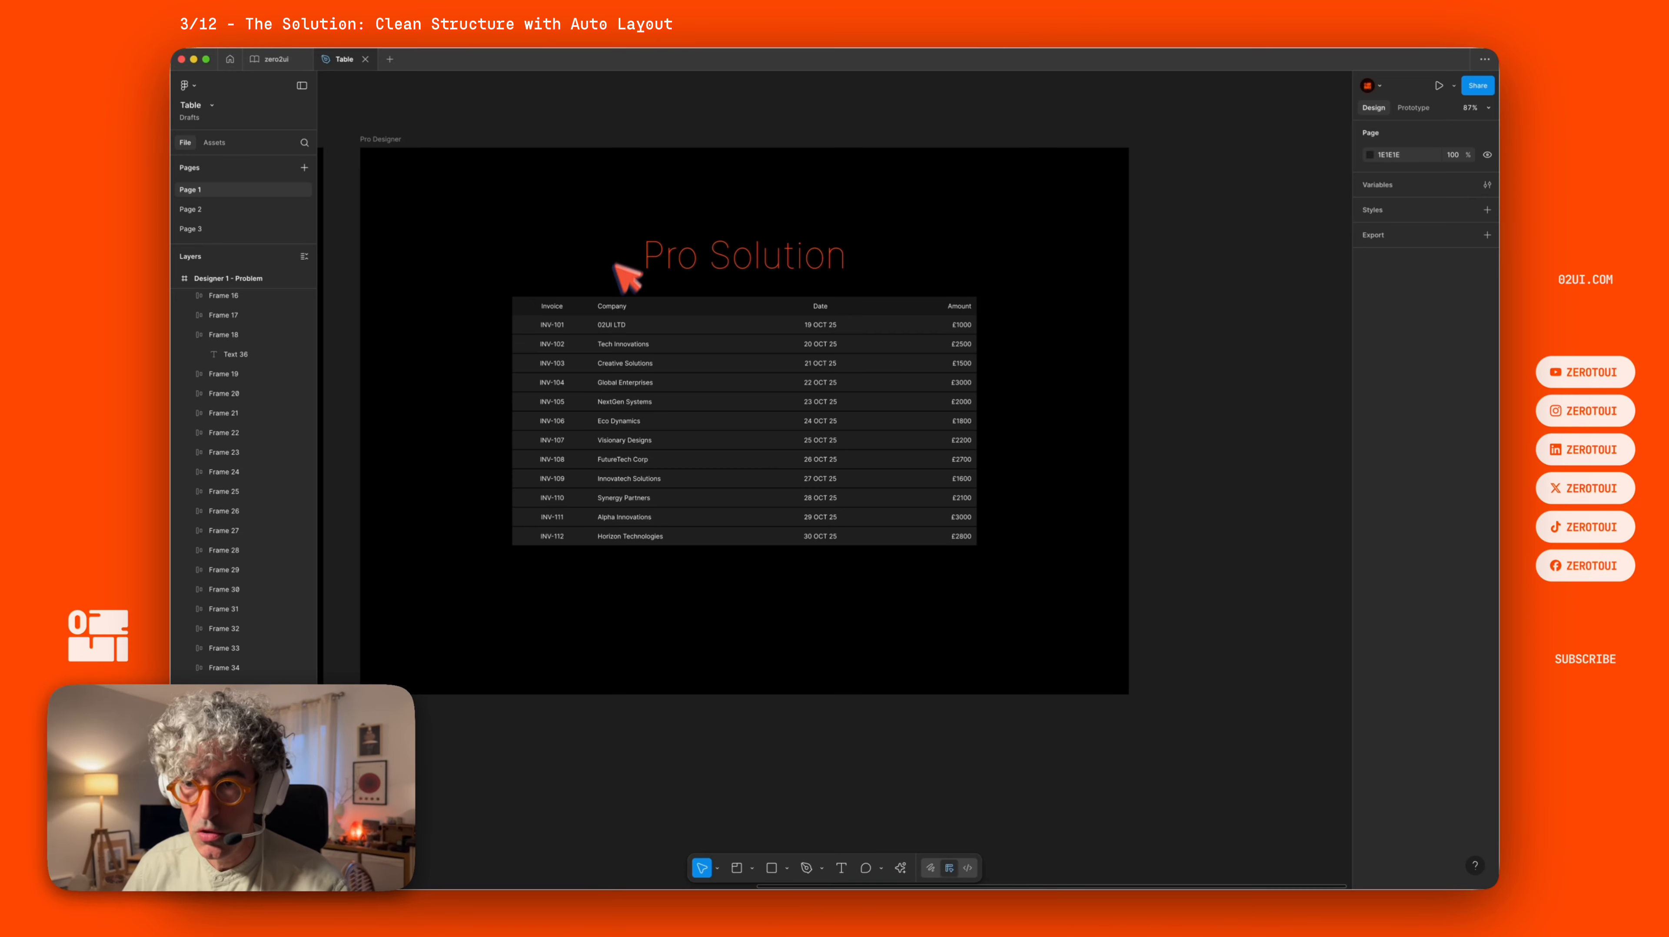
Examine the Pro Designer layer hierarchy, expanding TableInvoice, TableHeader, Body and a Row to view the nested TableCell layers.
key(alt+l)
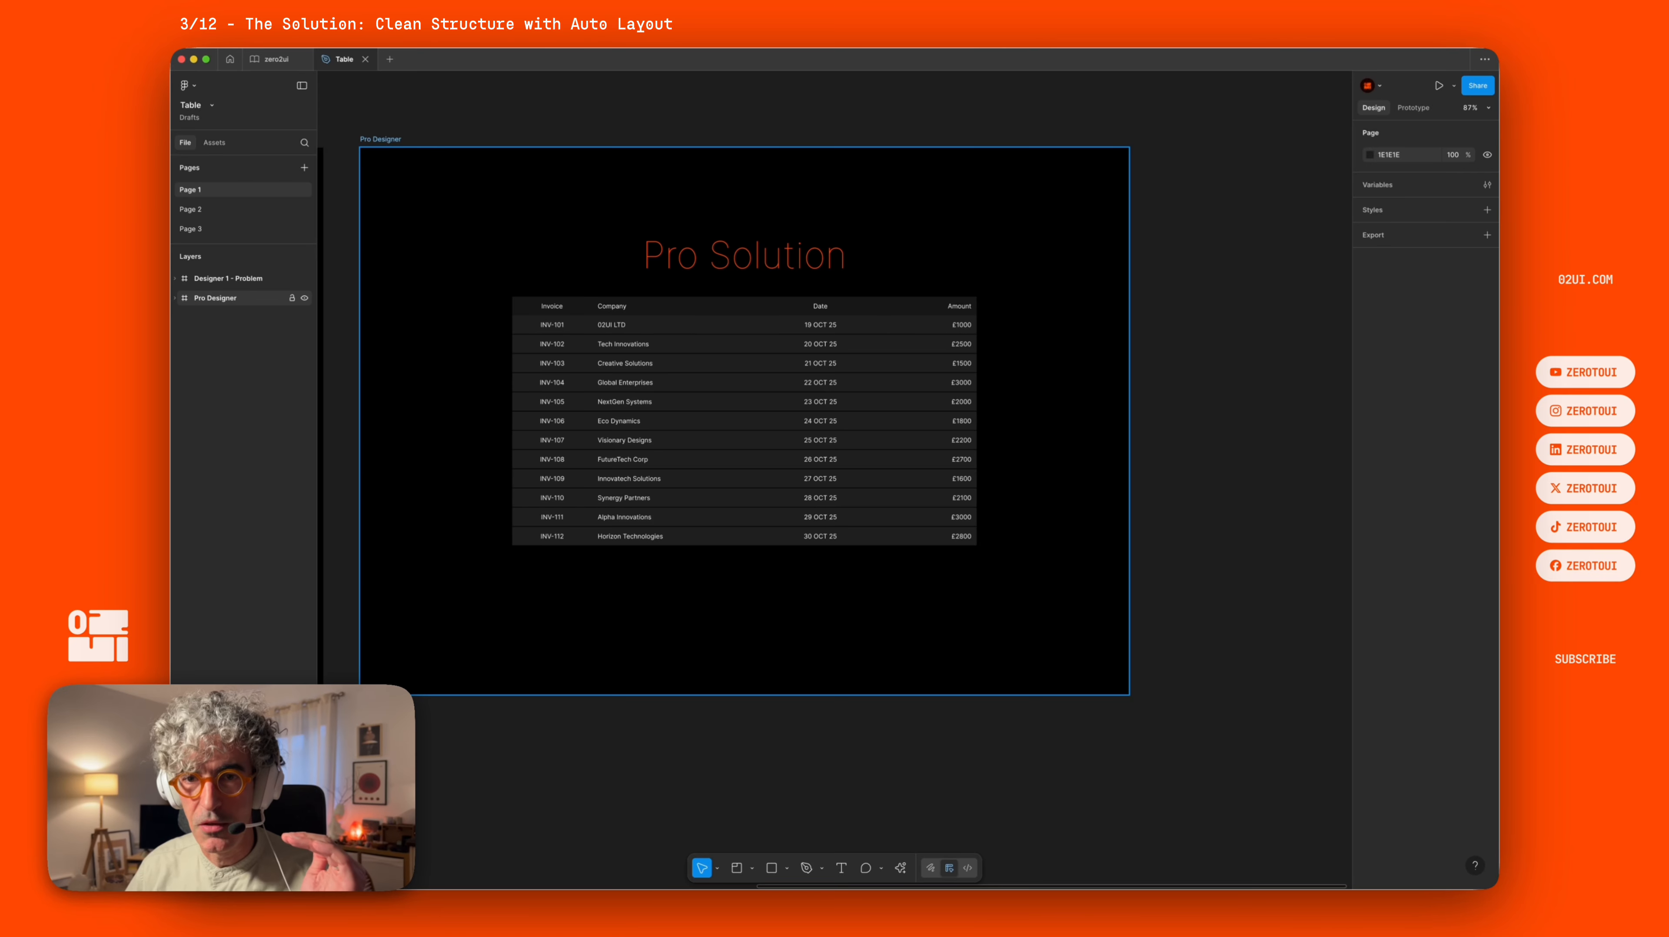
click(175, 298)
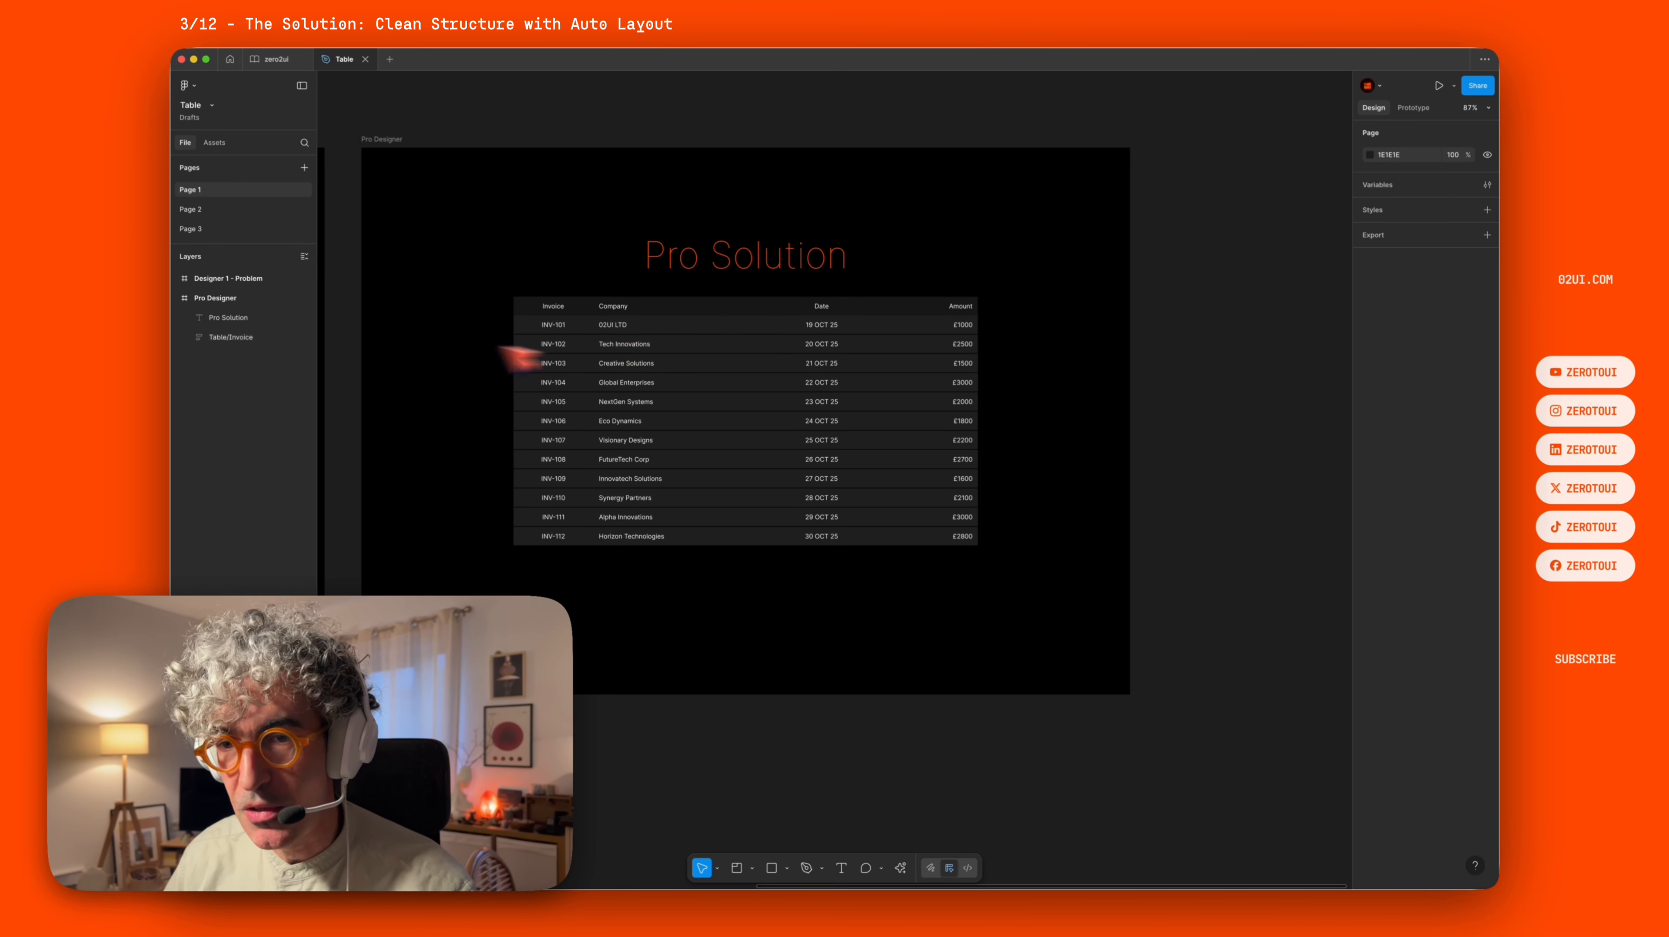
click(237, 337)
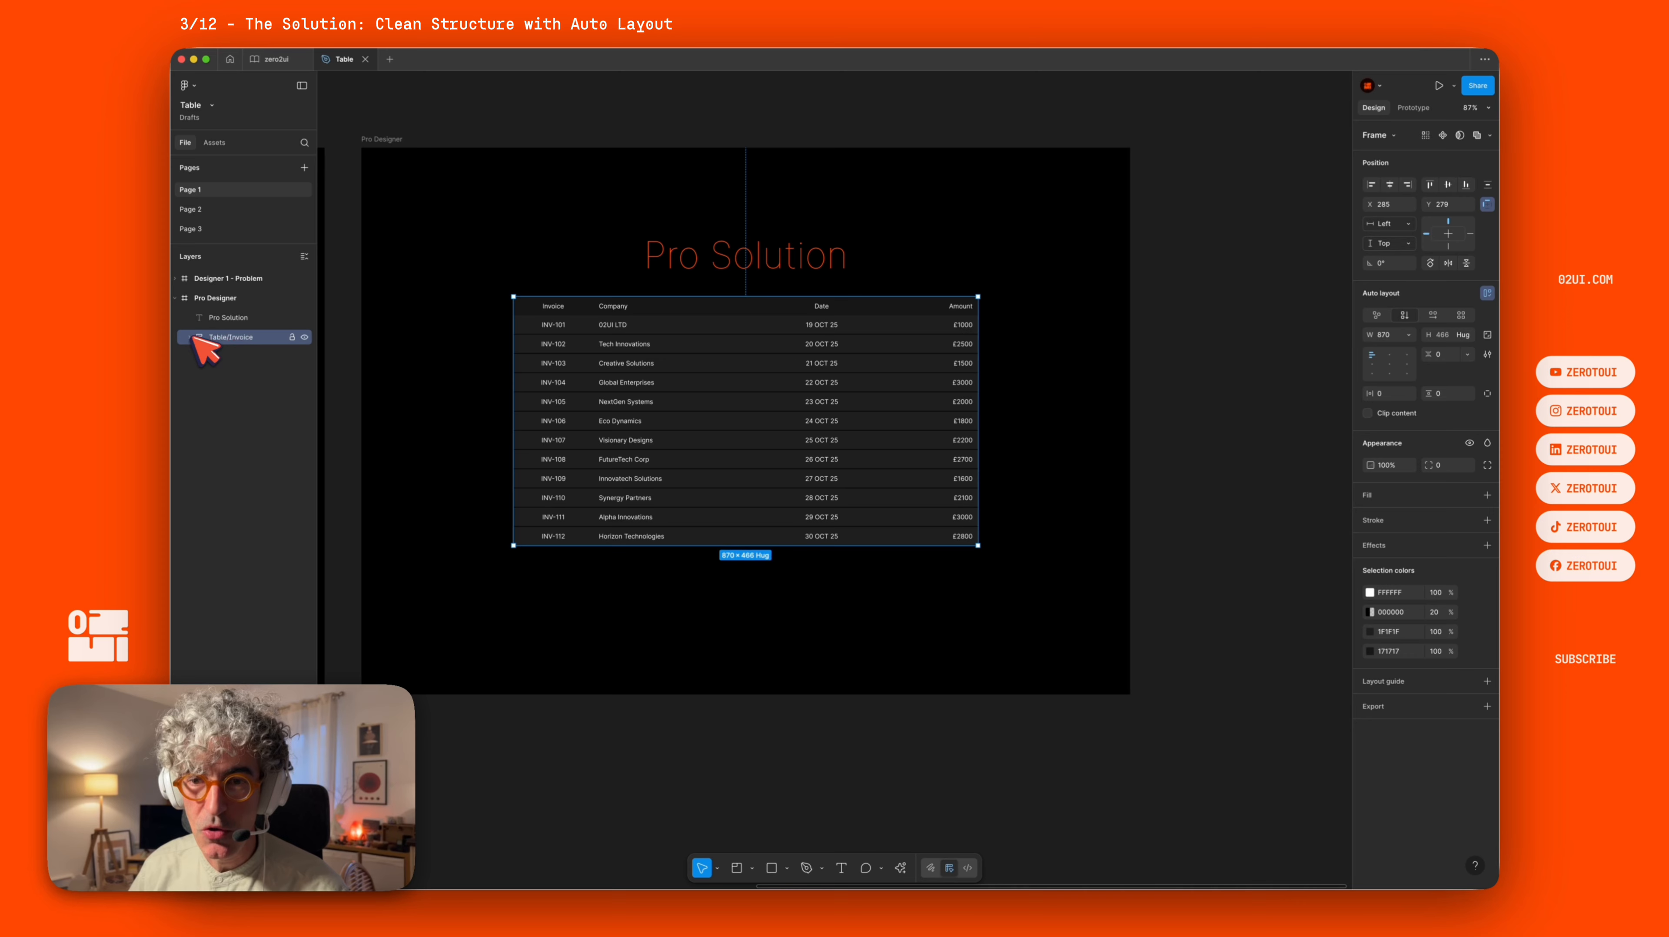
click(191, 337)
click(244, 357)
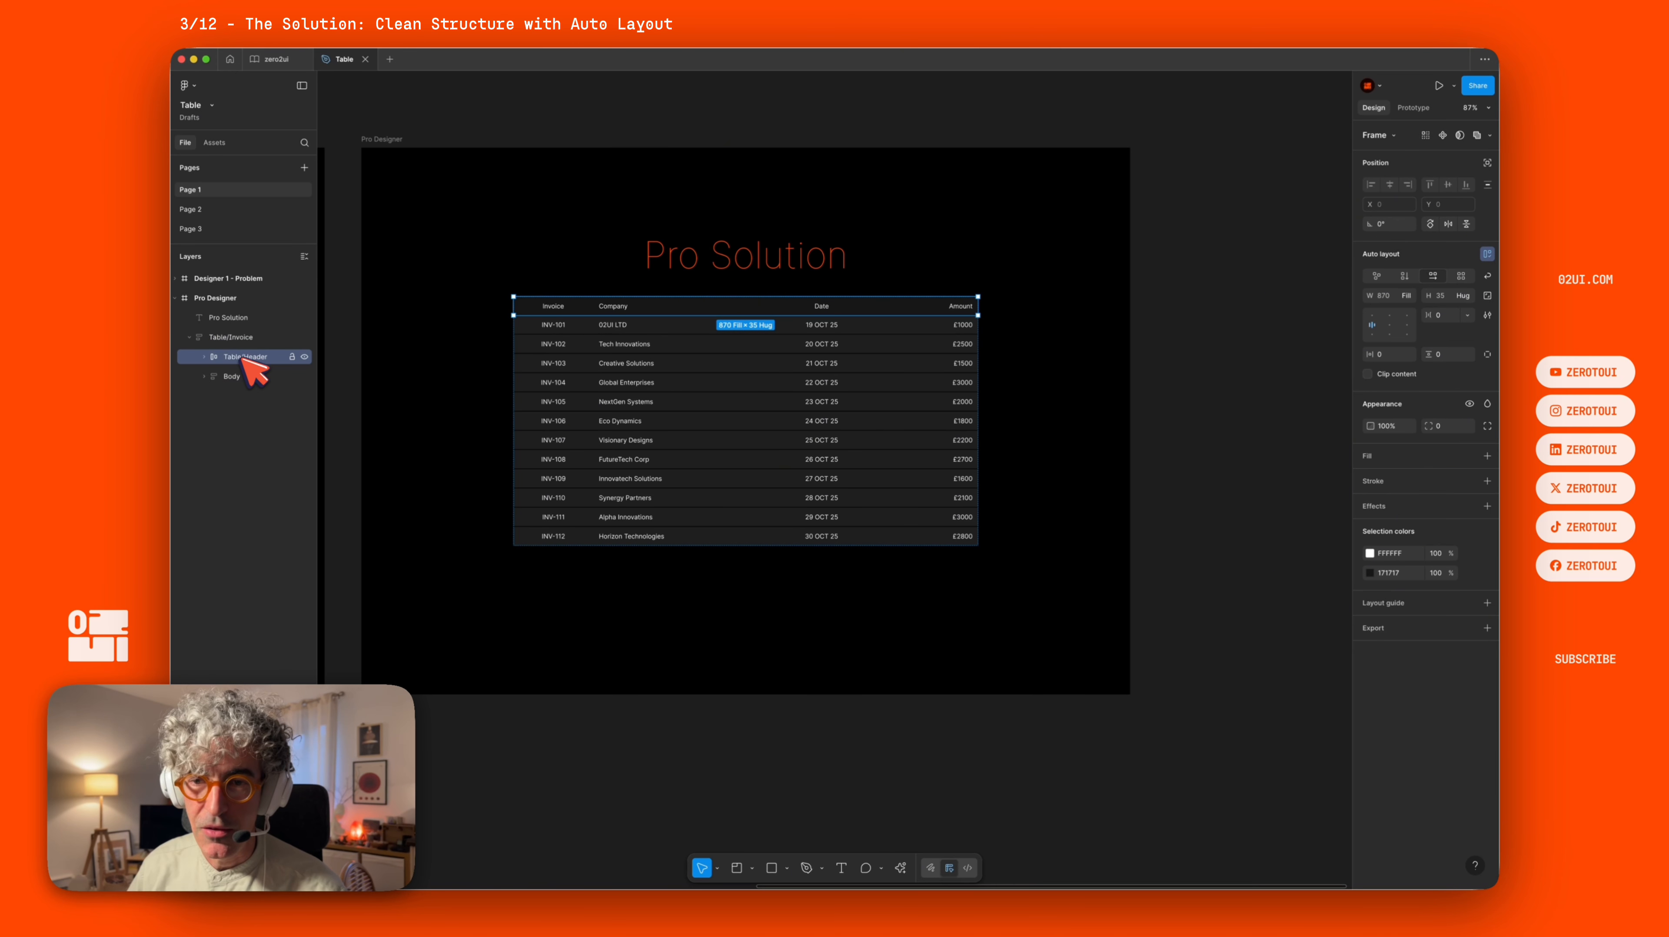
click(204, 355)
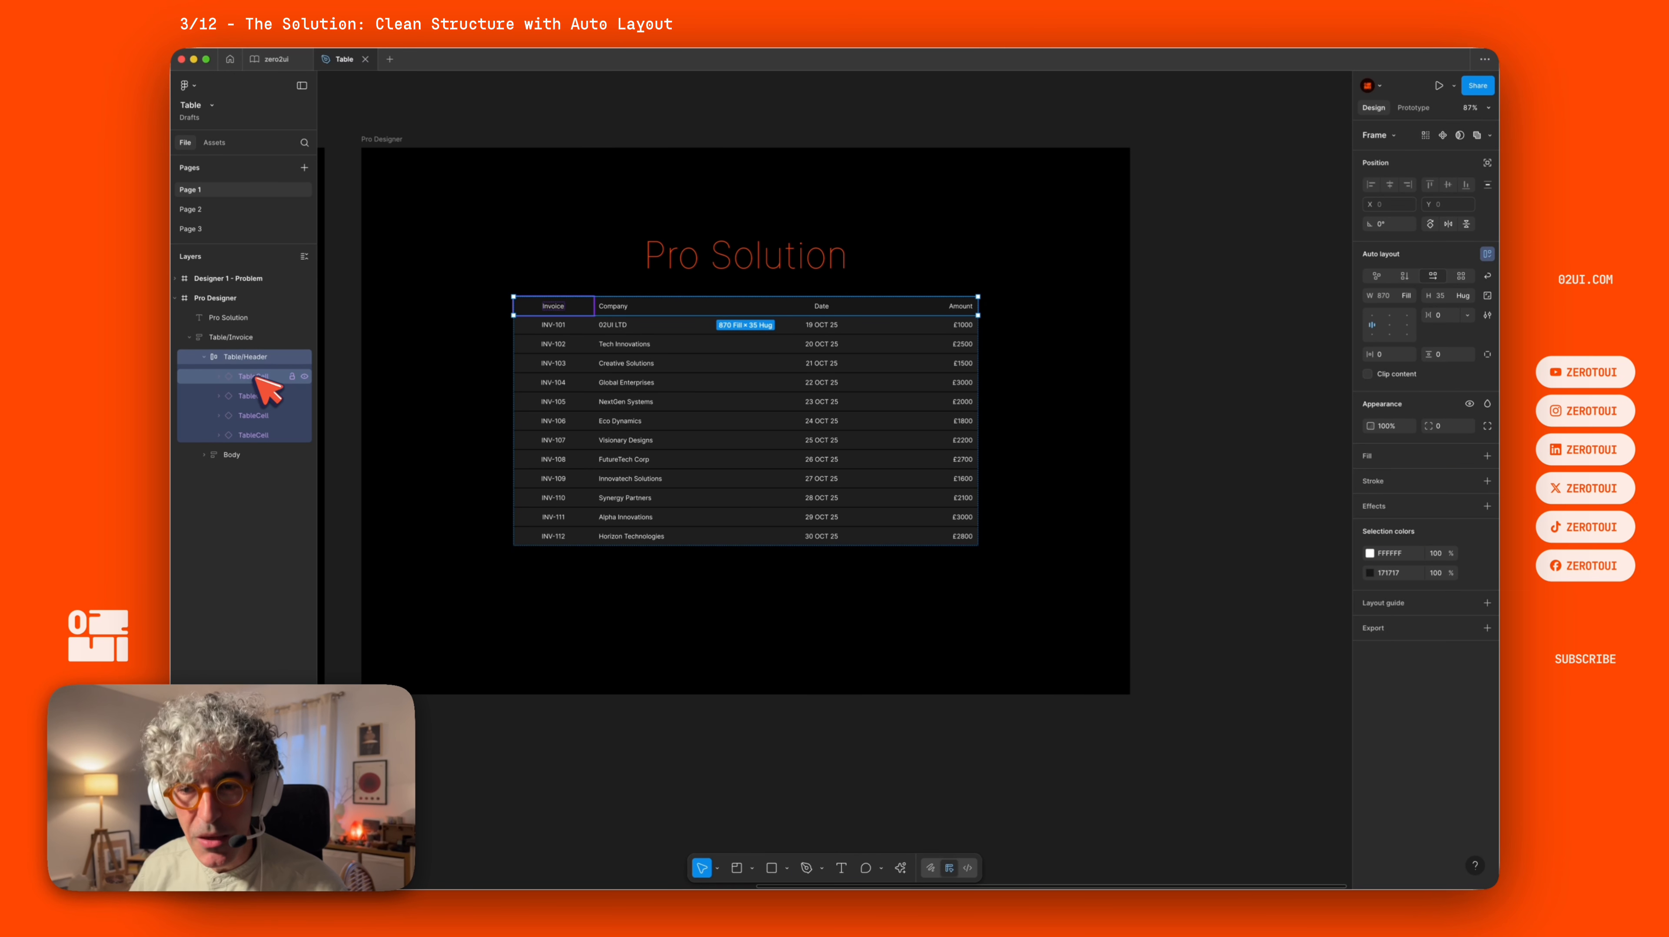
click(205, 455)
click(252, 473)
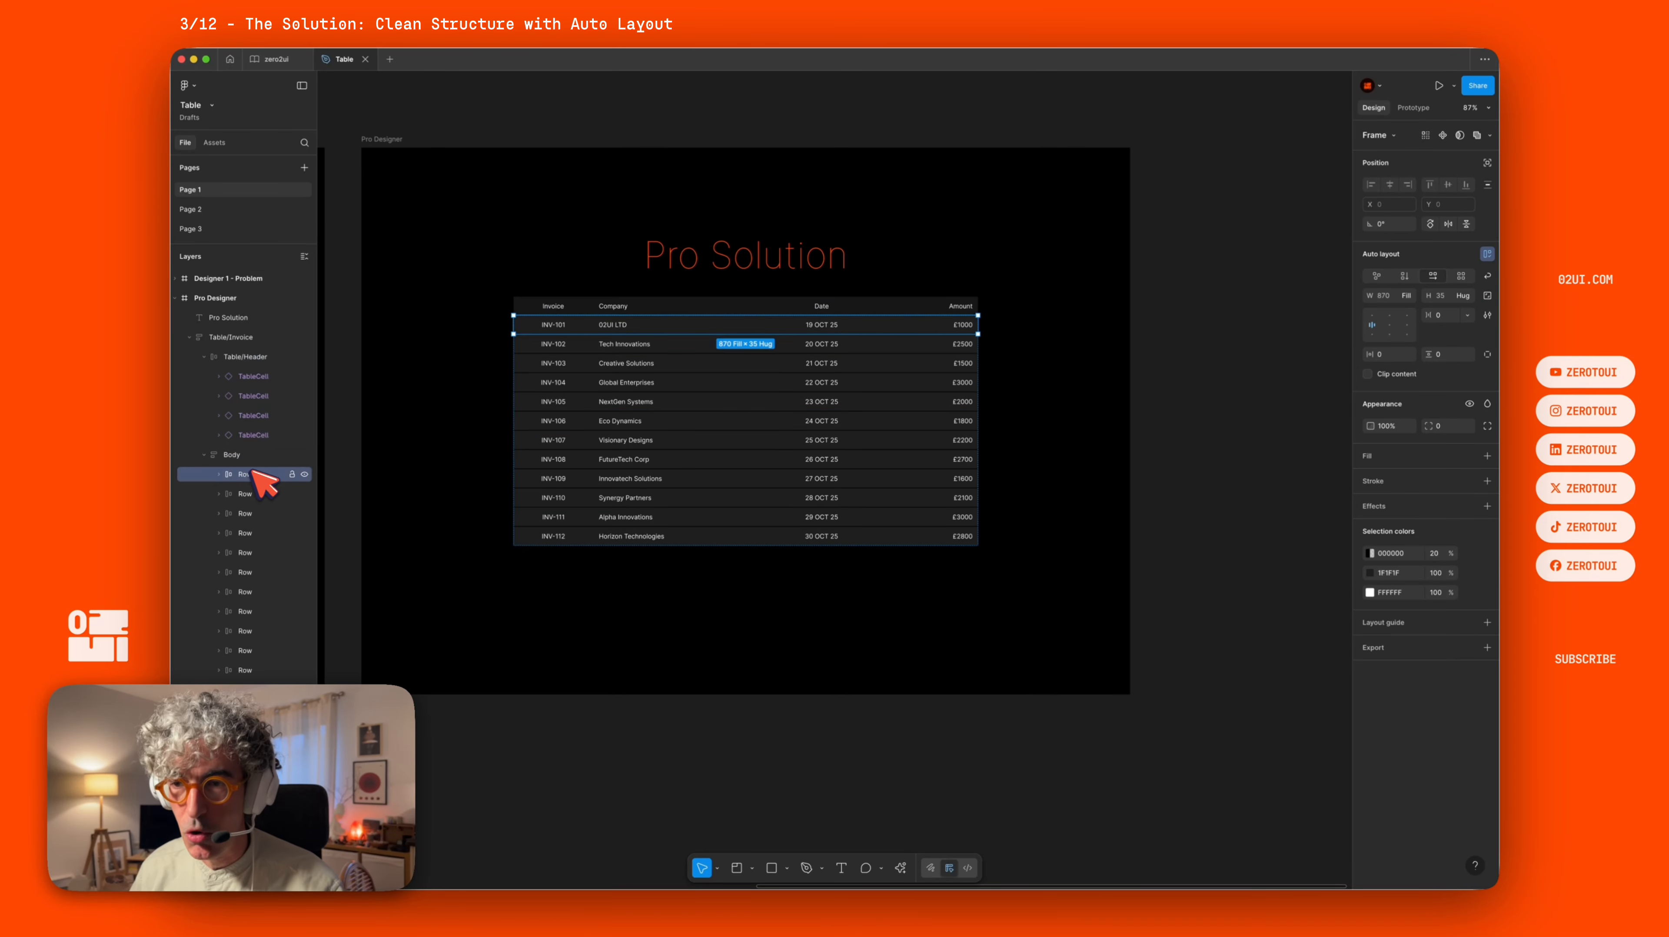
click(221, 474)
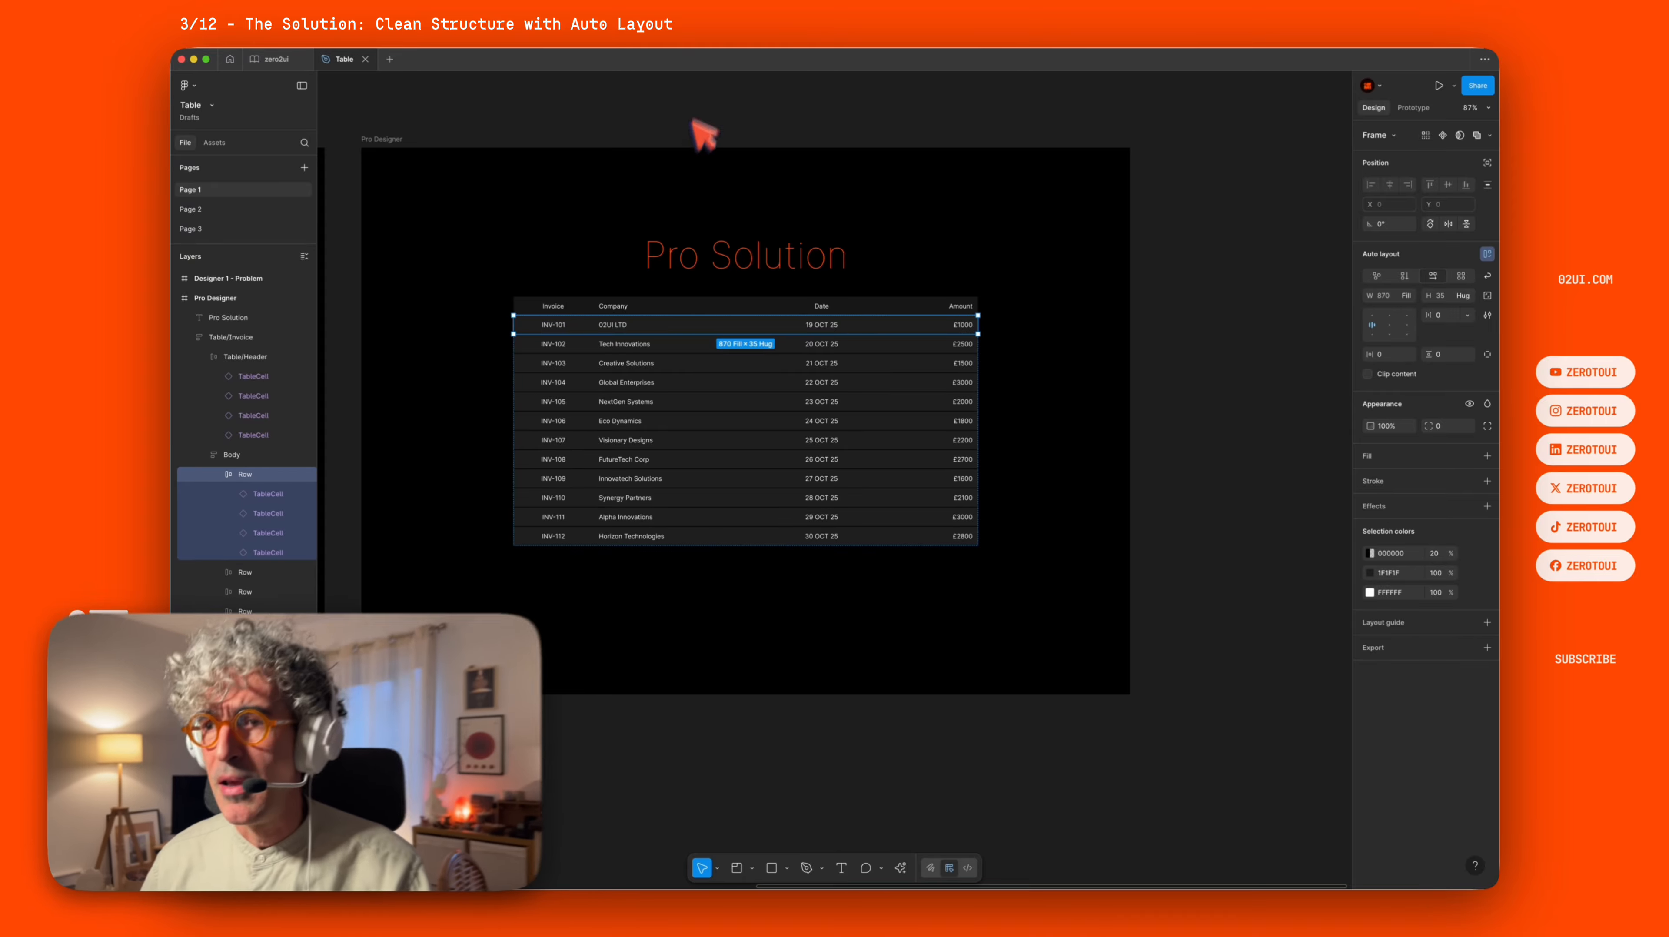
click(709, 102)
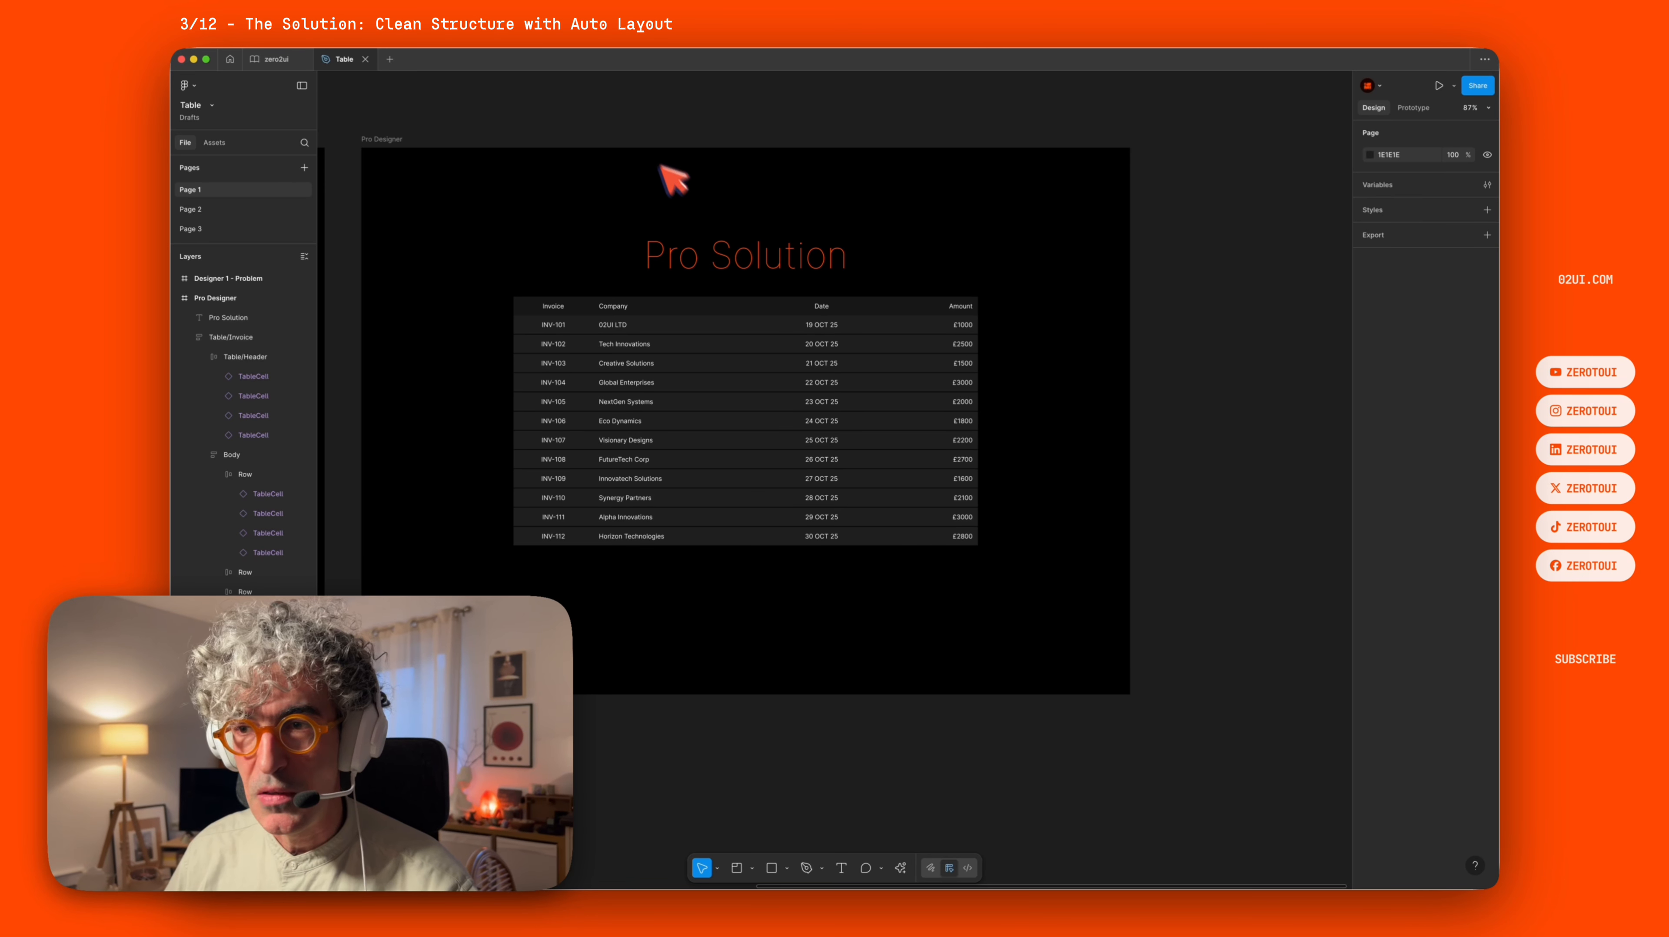
Browse the other pages and inspect the Invoice and INV-101 text layers on the Assets frame of Page 3.
click(217, 209)
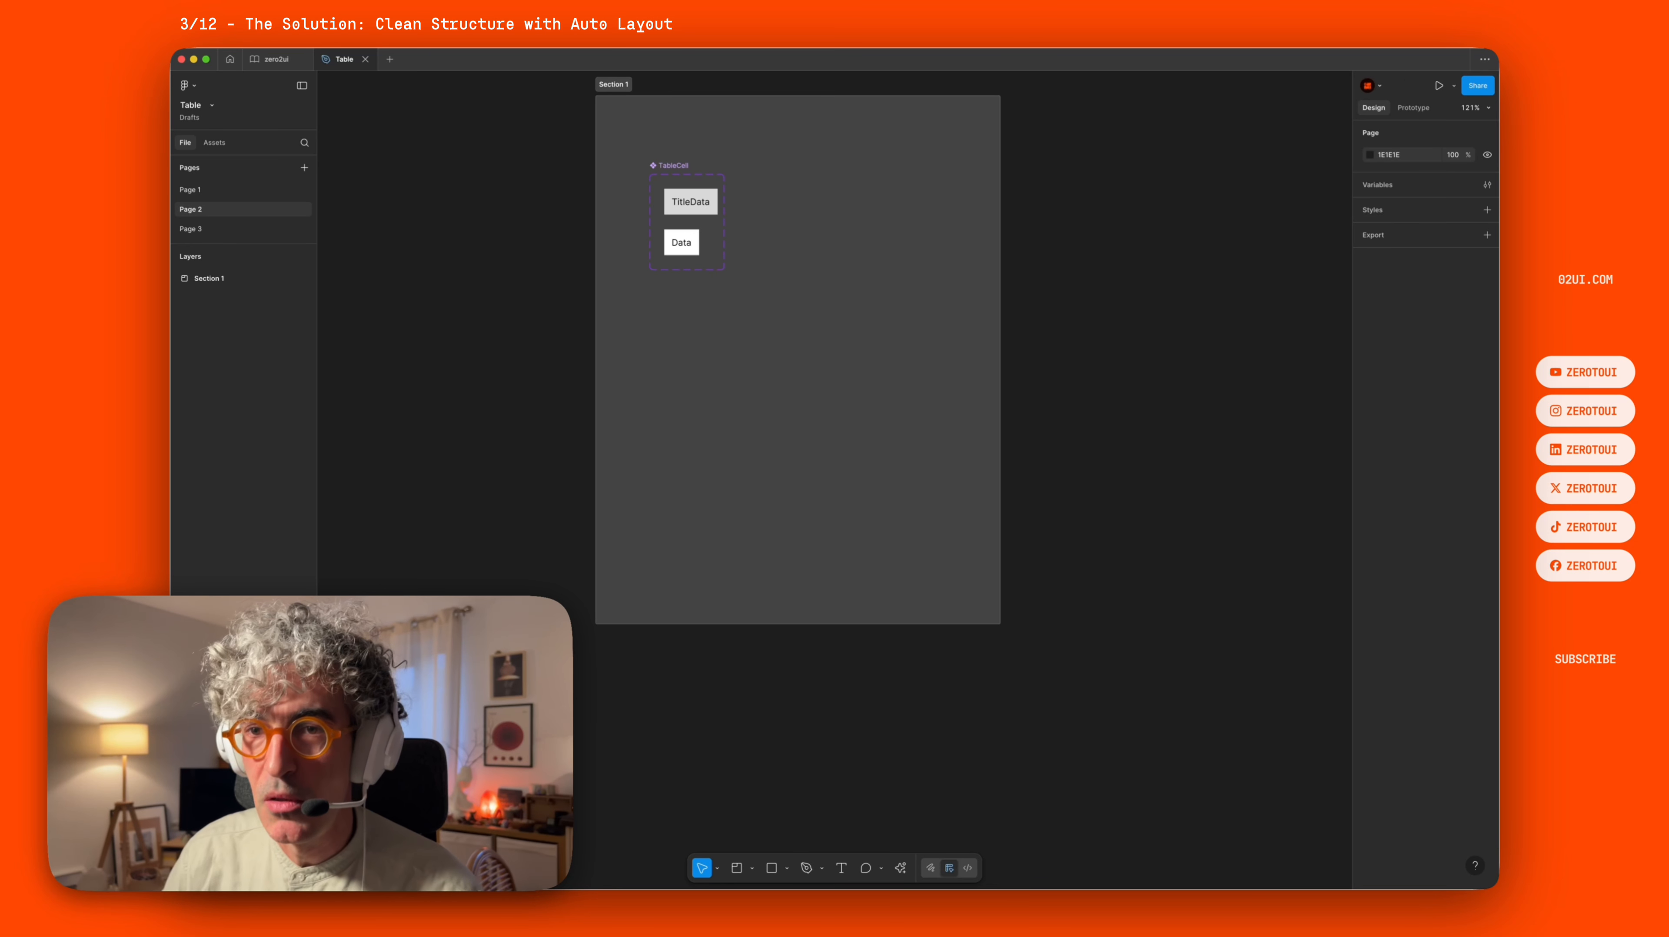
click(314, 227)
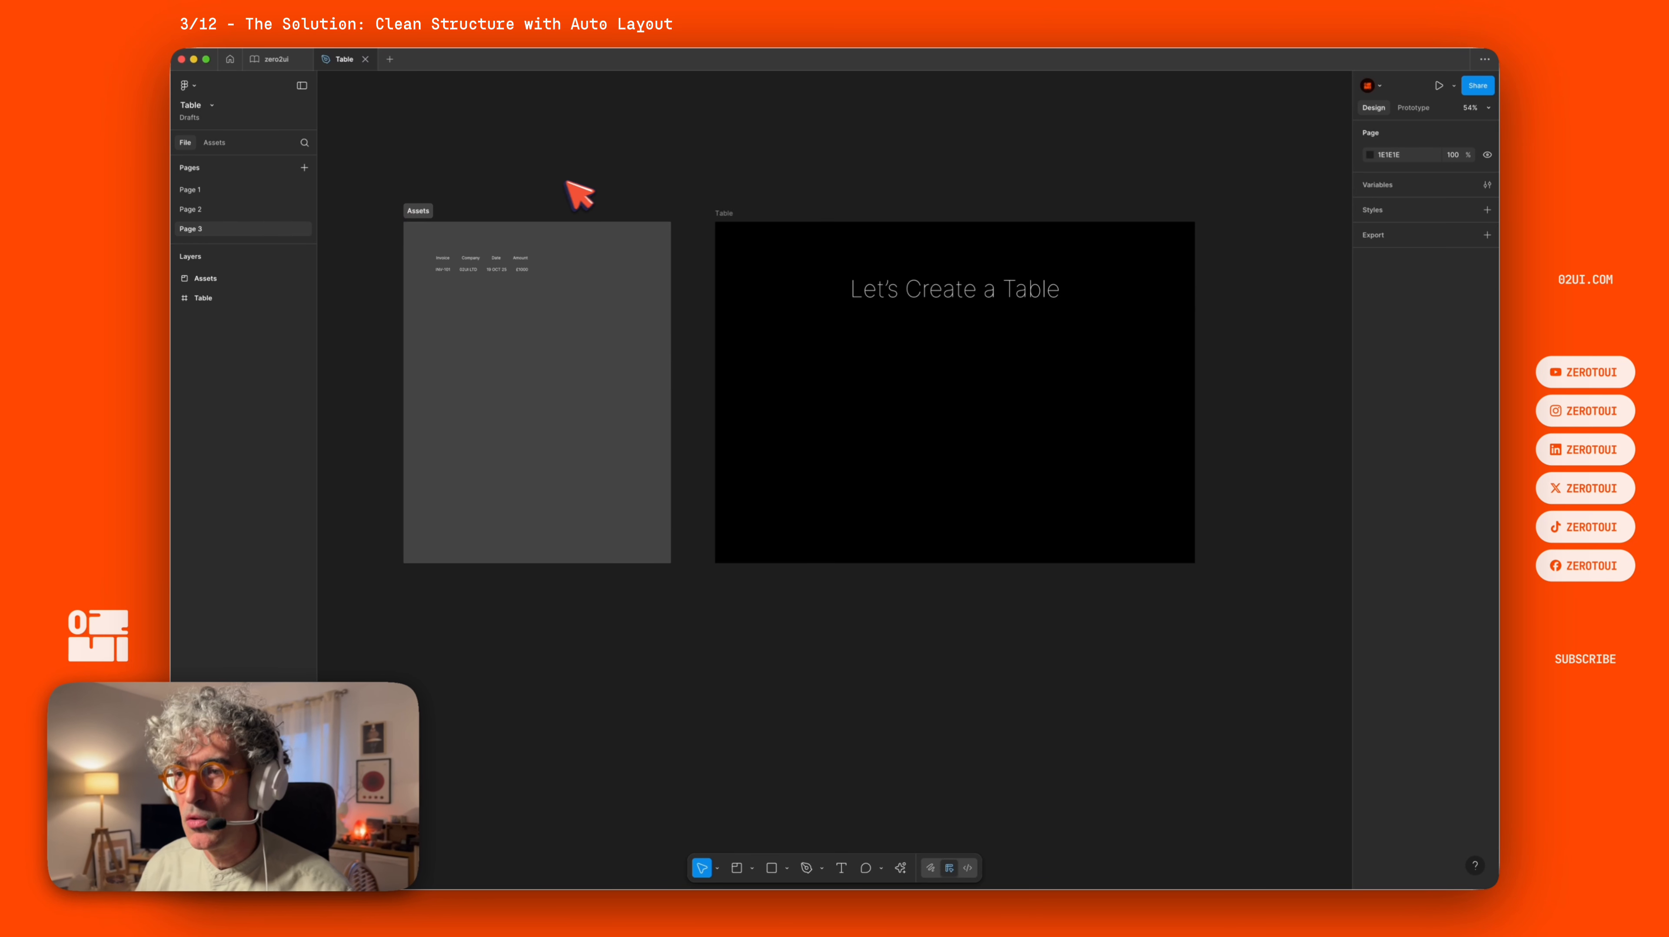
scroll(506, 253, up, 5)
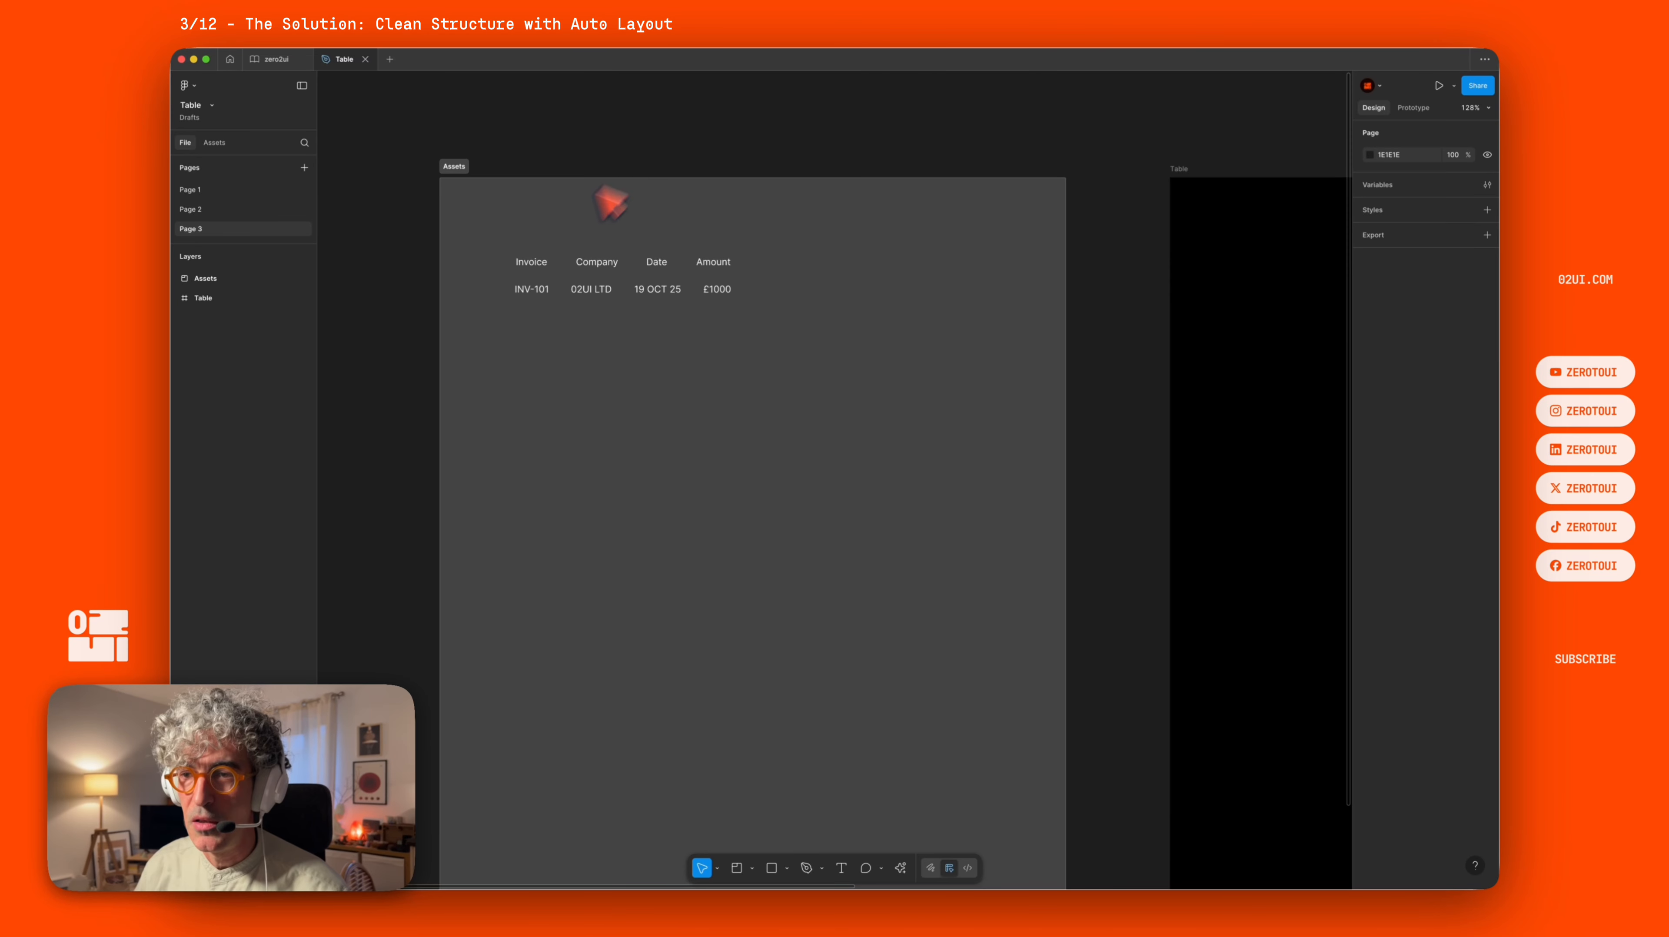
click(530, 262)
click(538, 291)
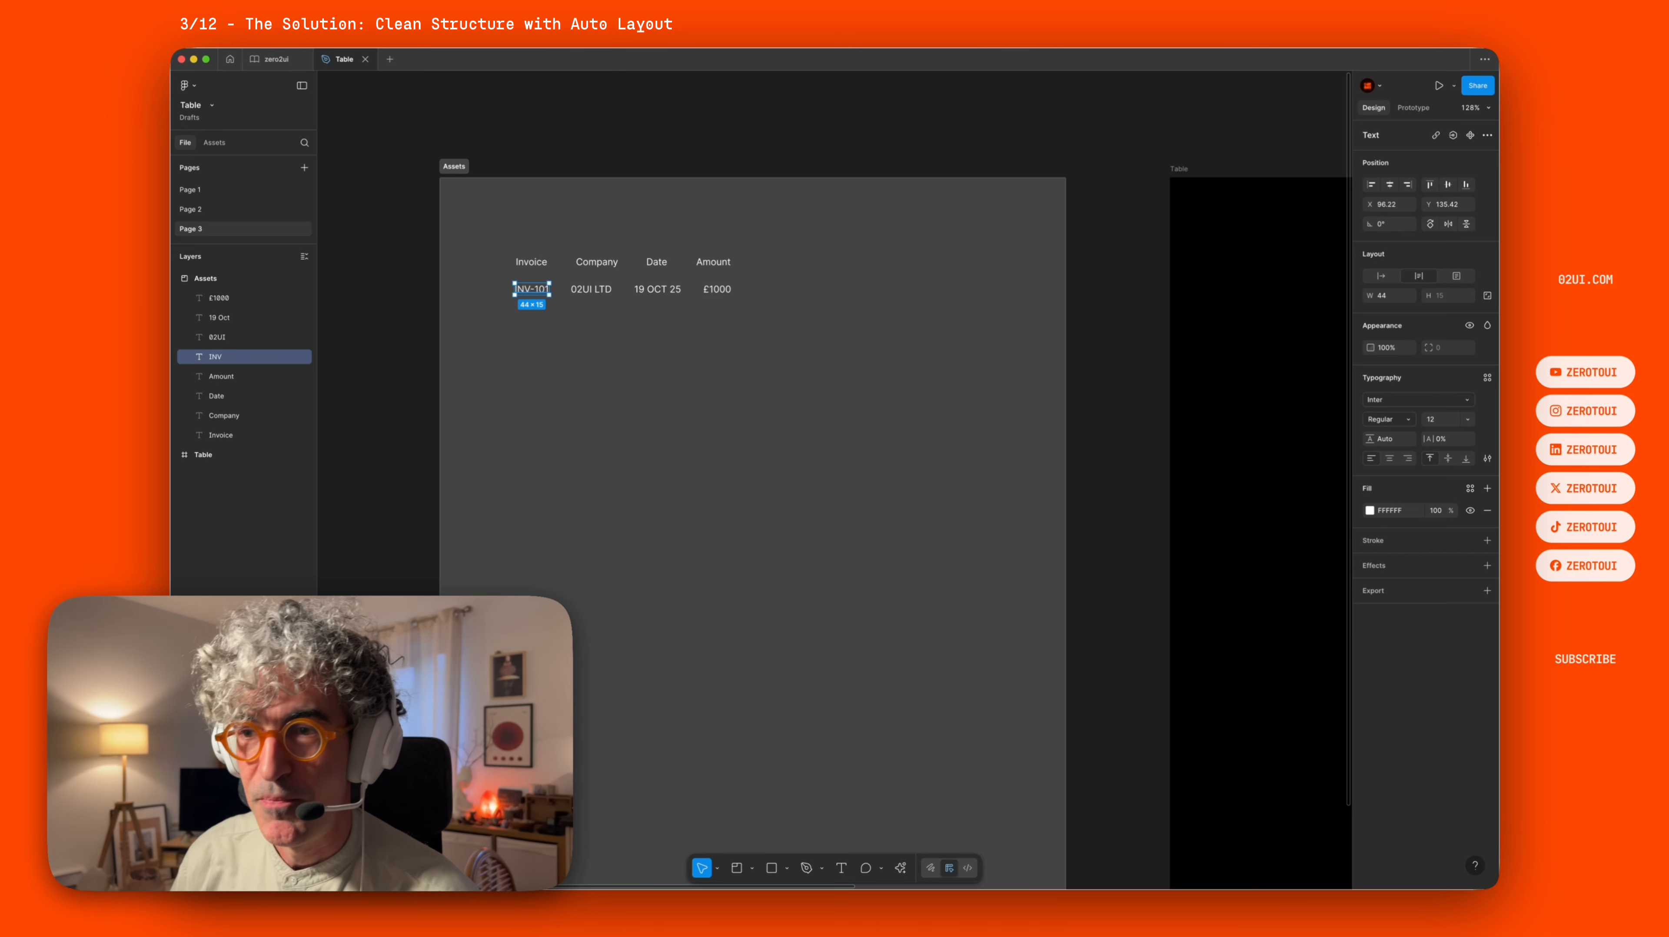
click(616, 110)
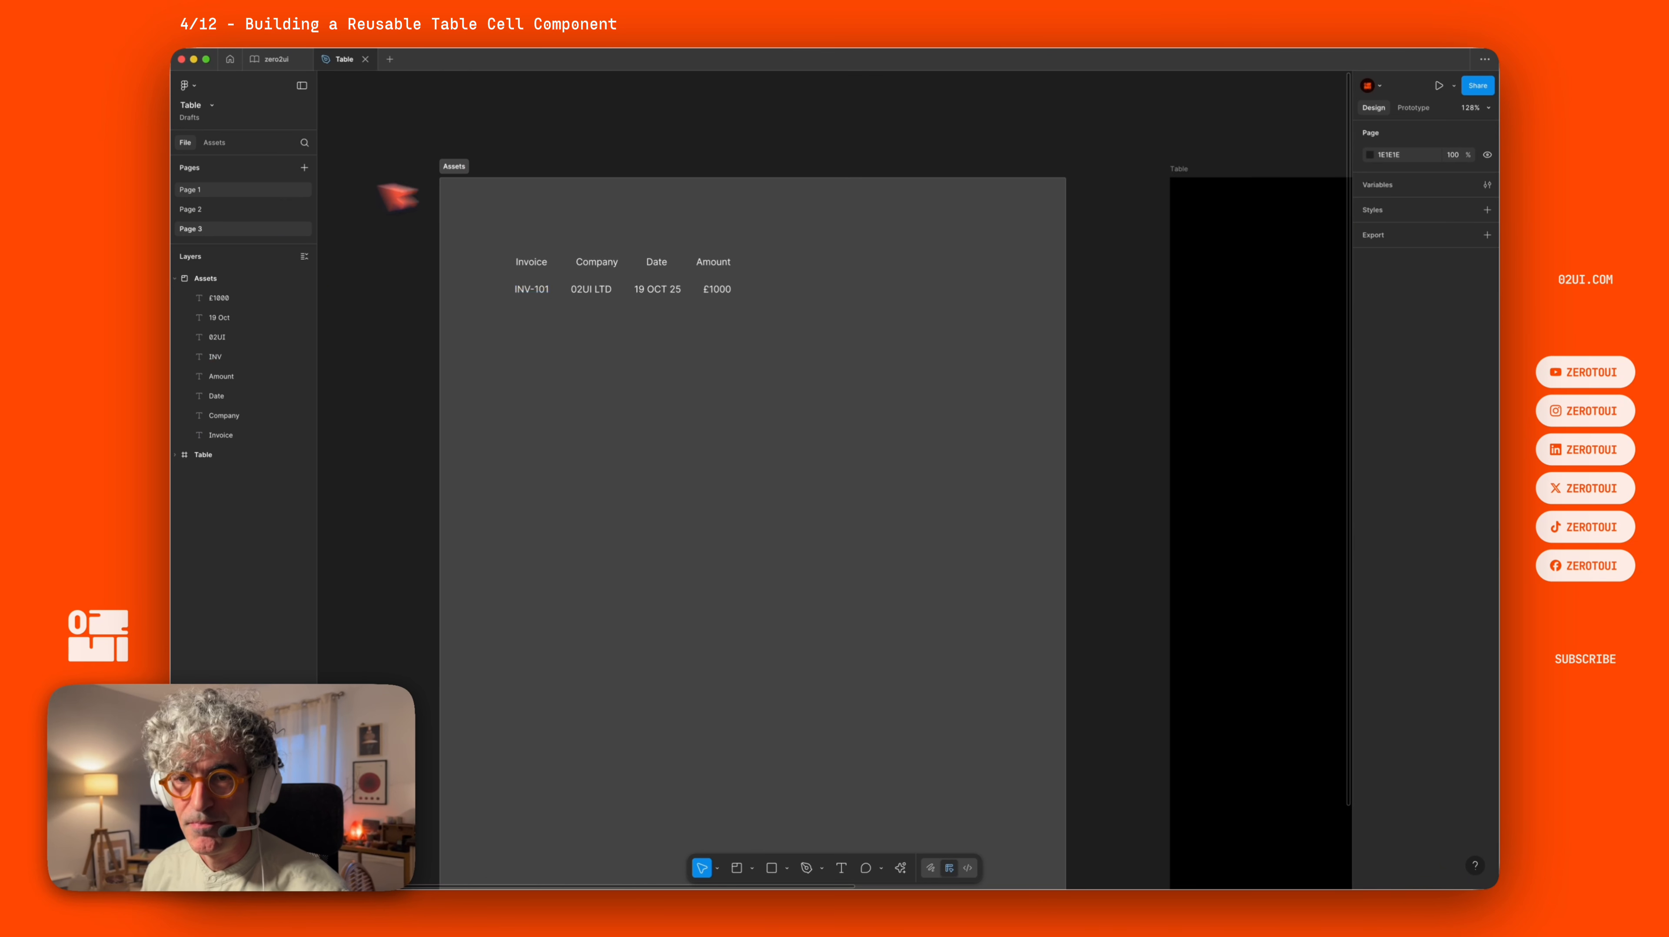
scroll(918, 166, right, 5)
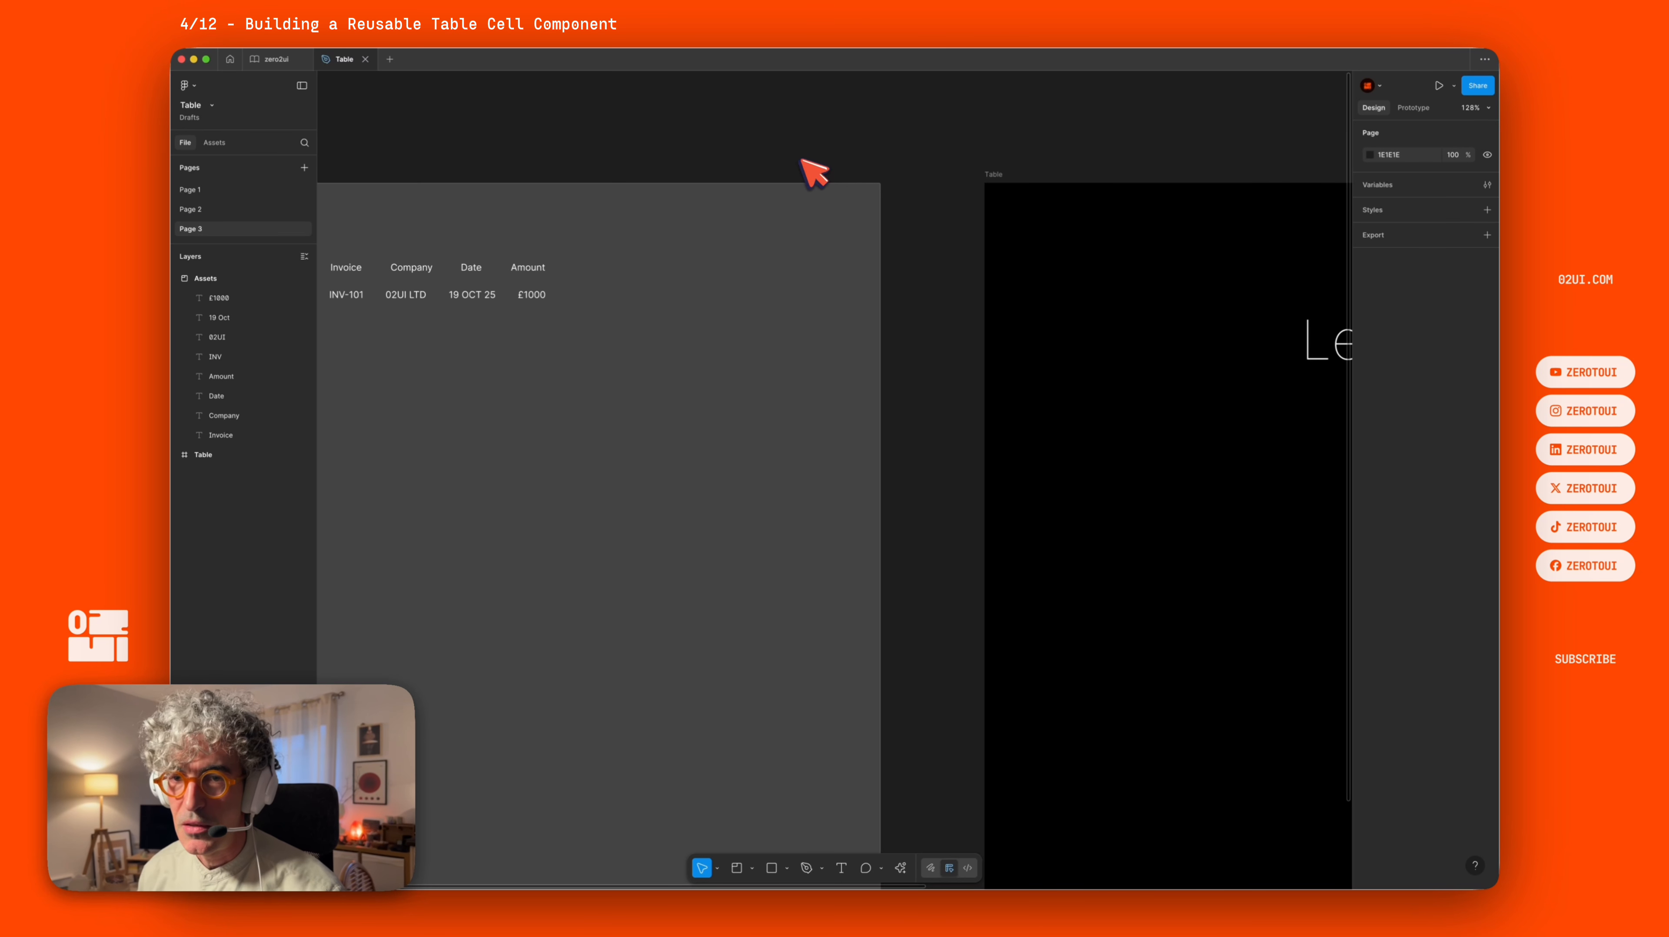
click(221, 190)
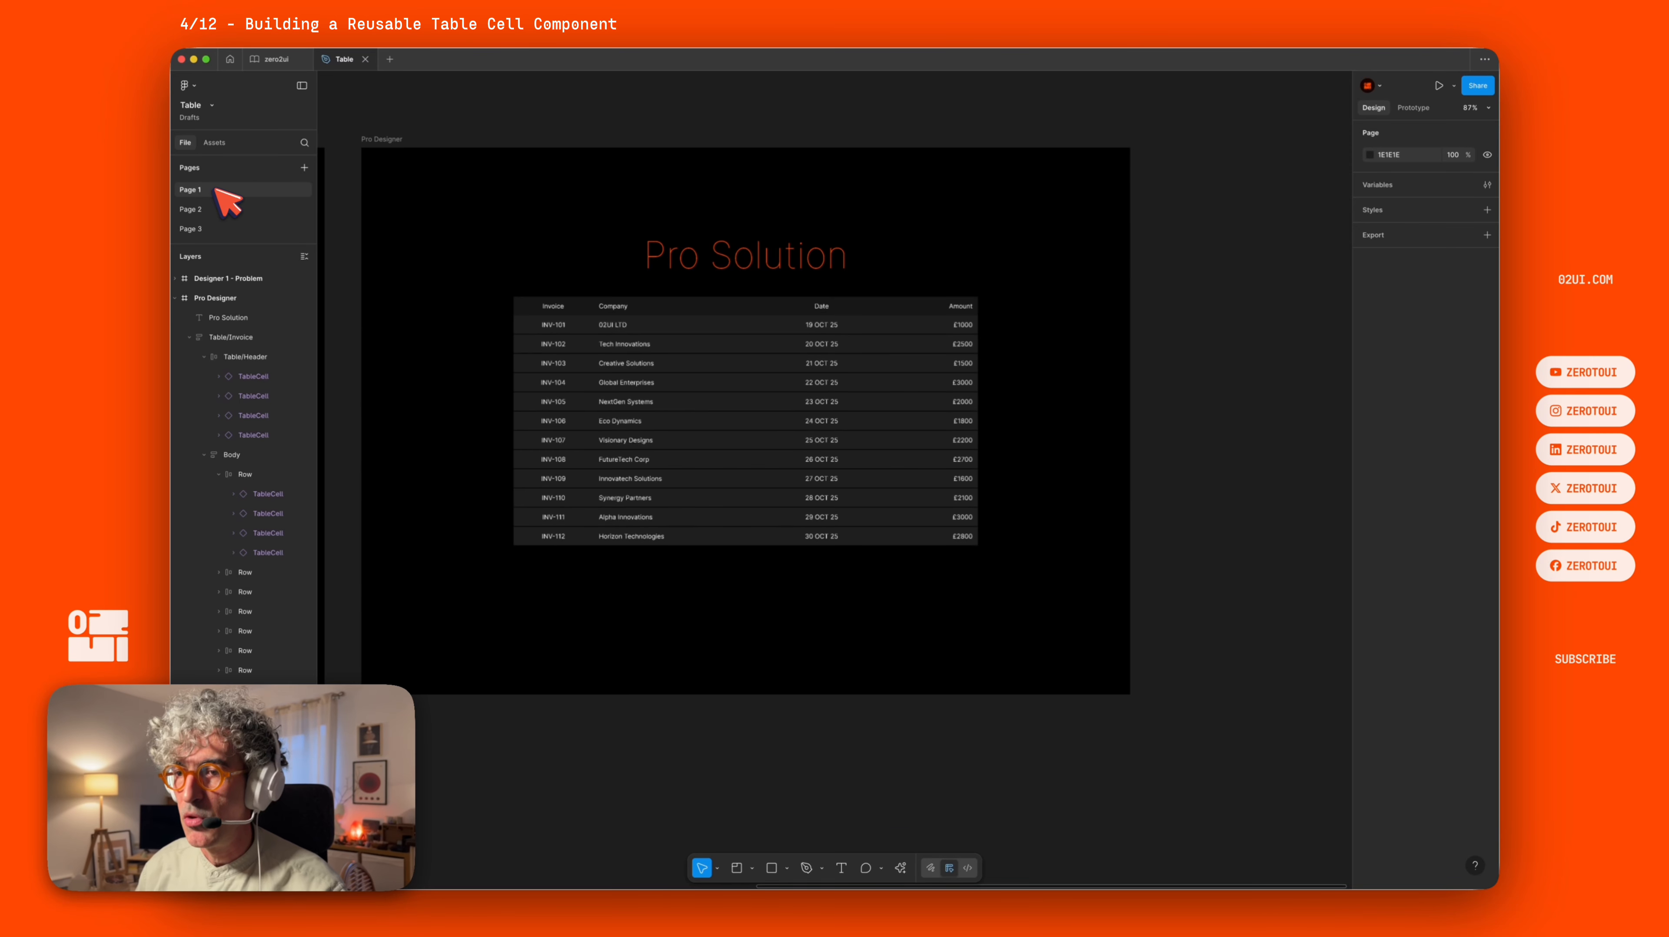
scroll(522, 235, left, 5)
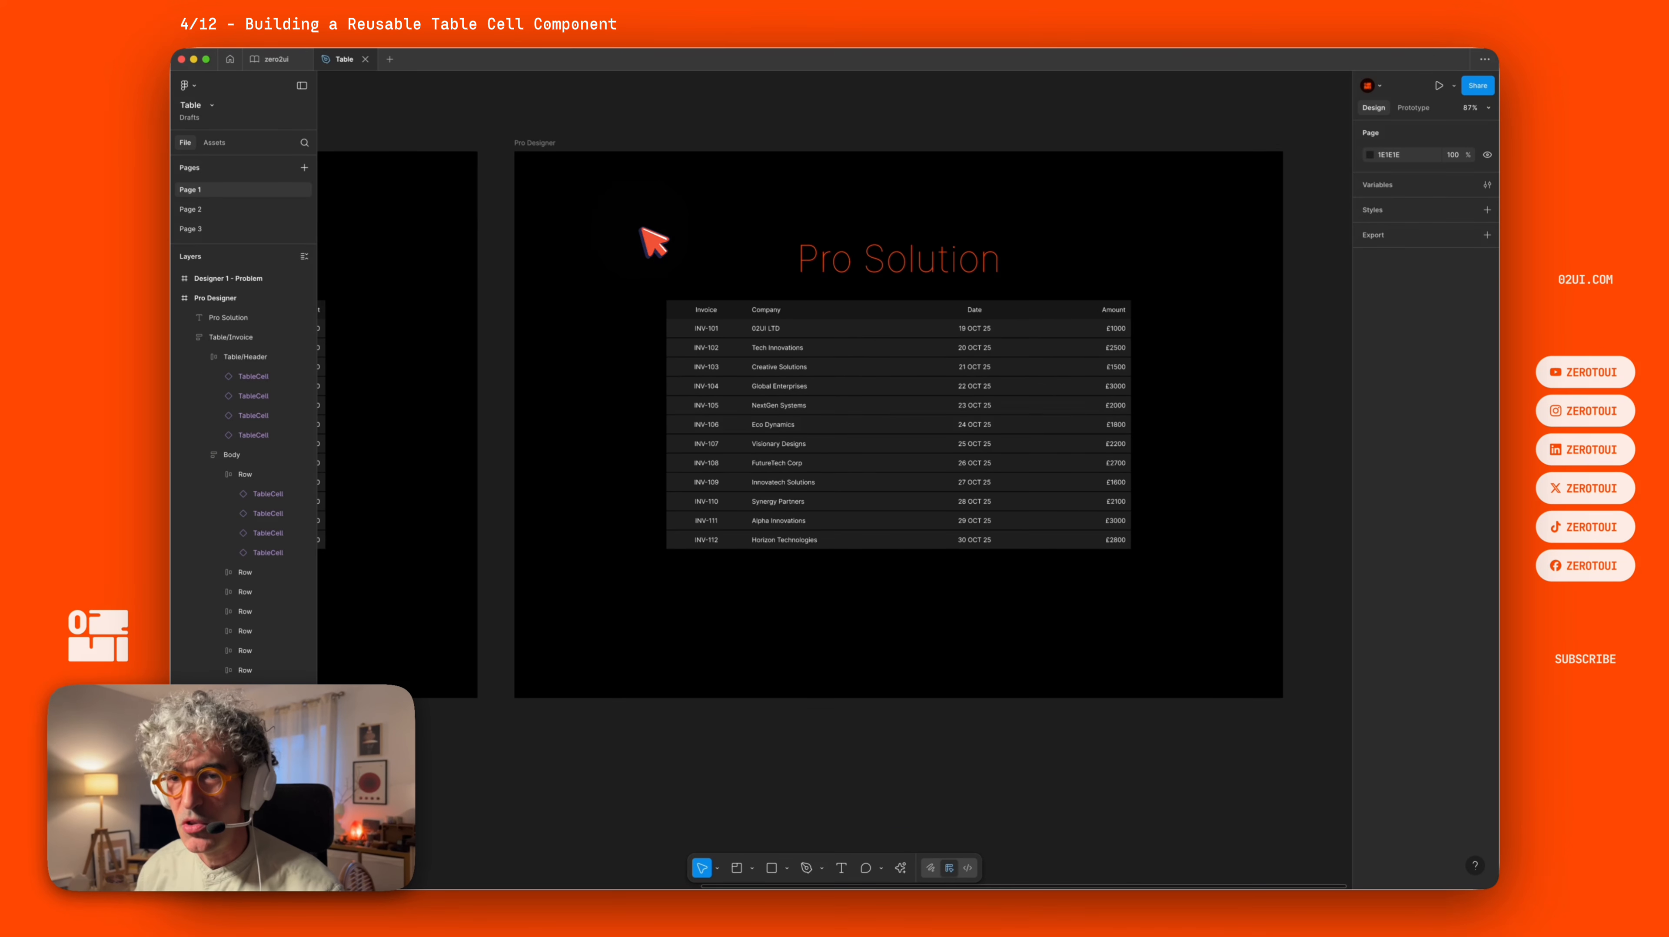
click(215, 226)
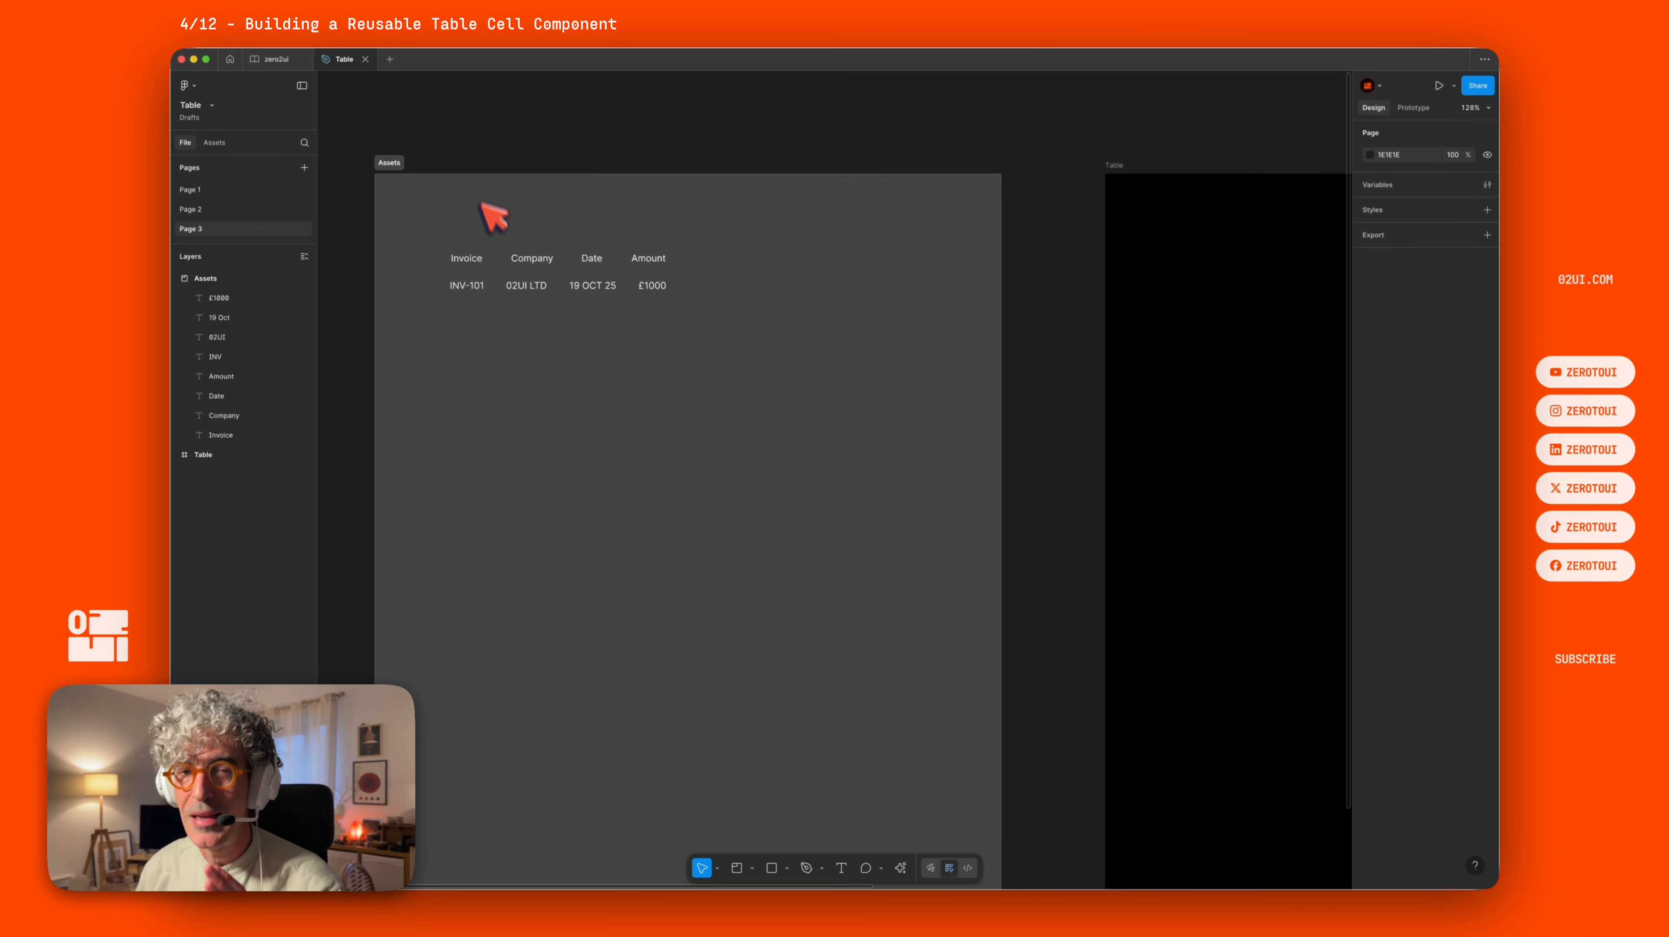
Duplicate the Invoice header text below the row and wrap the copy in an auto layout frame.
drag(472, 260, 501, 465)
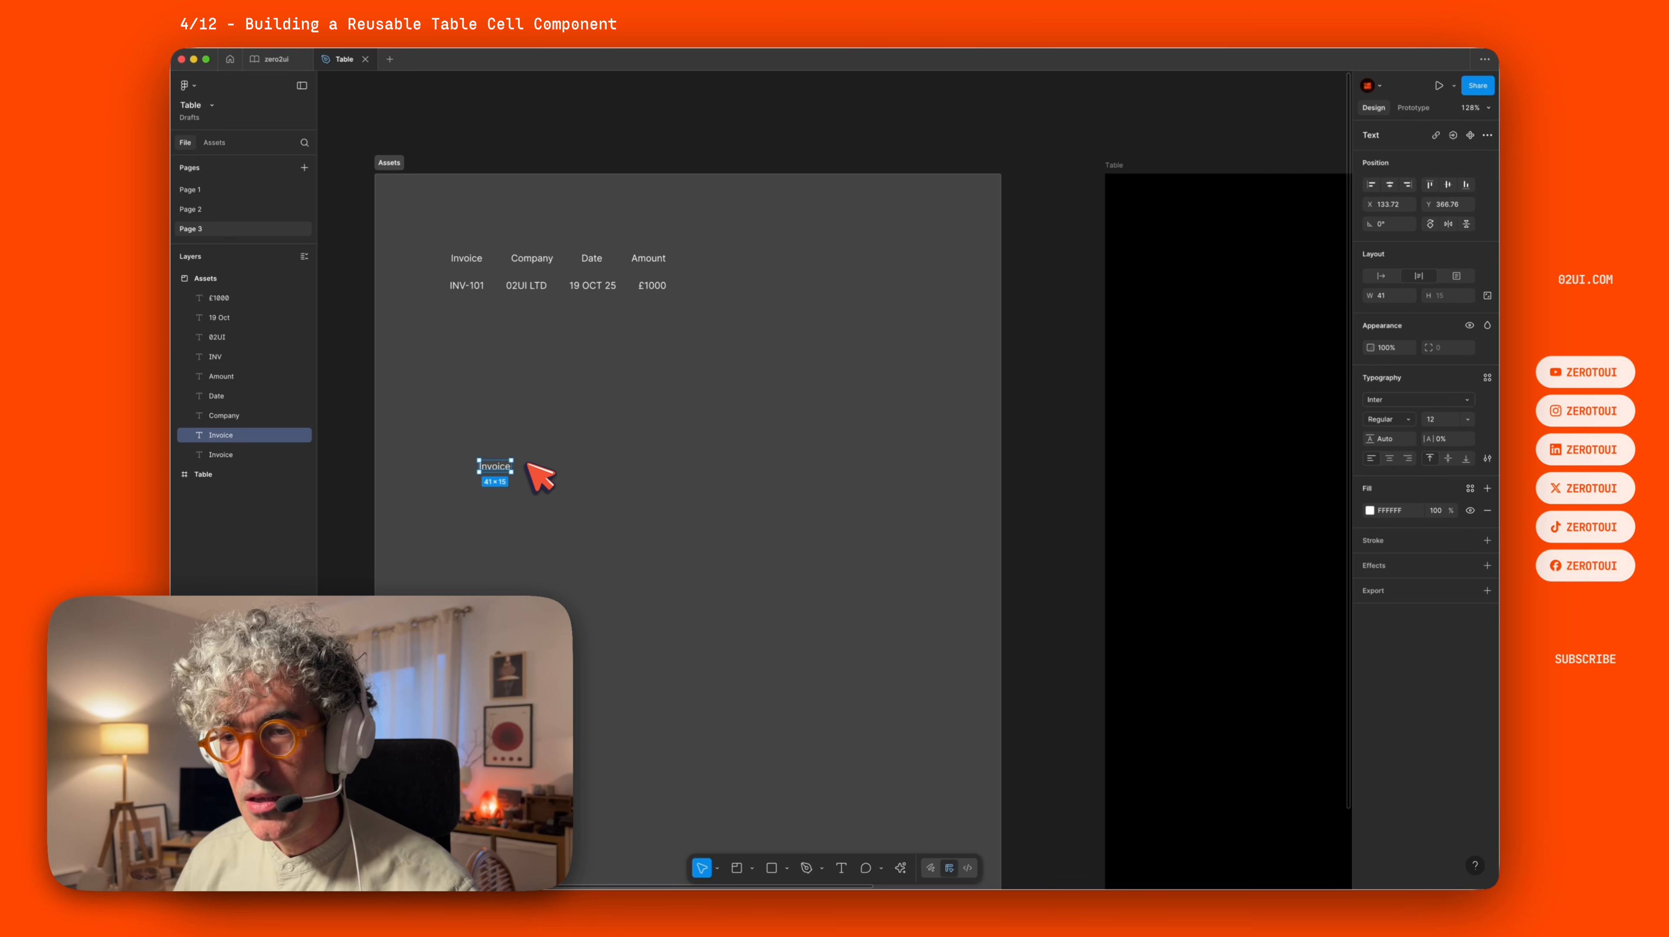
key(shift+a)
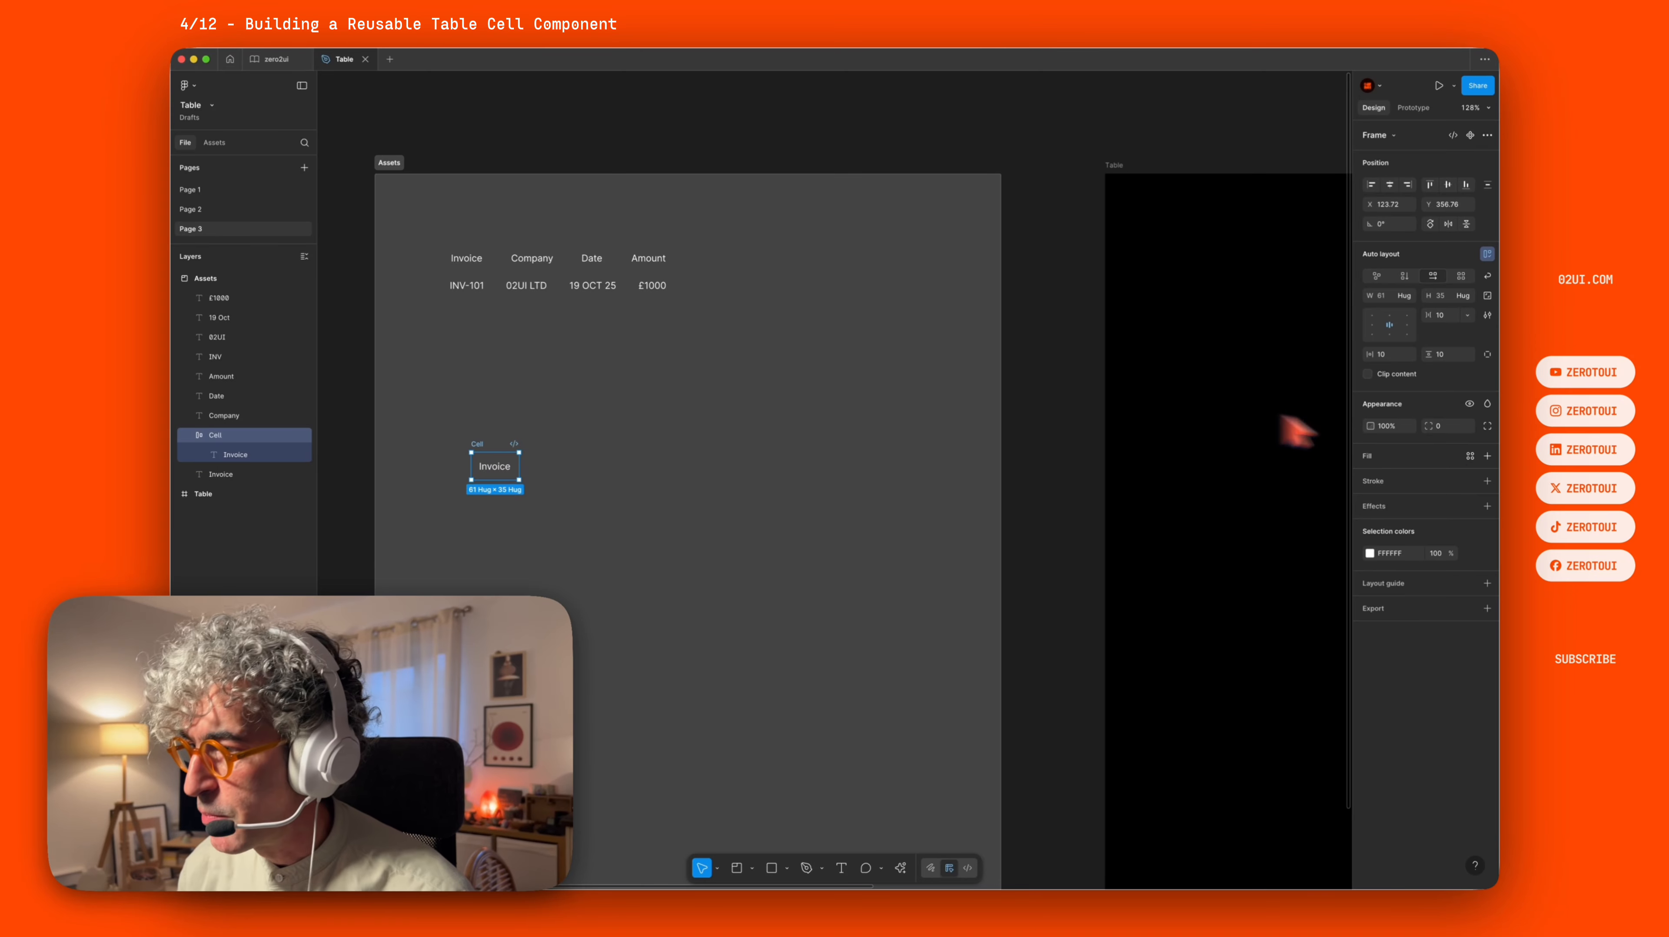
Add a fill to the cell frame, sampling black from the canvas and then lightening it to a dark grey.
click(1488, 455)
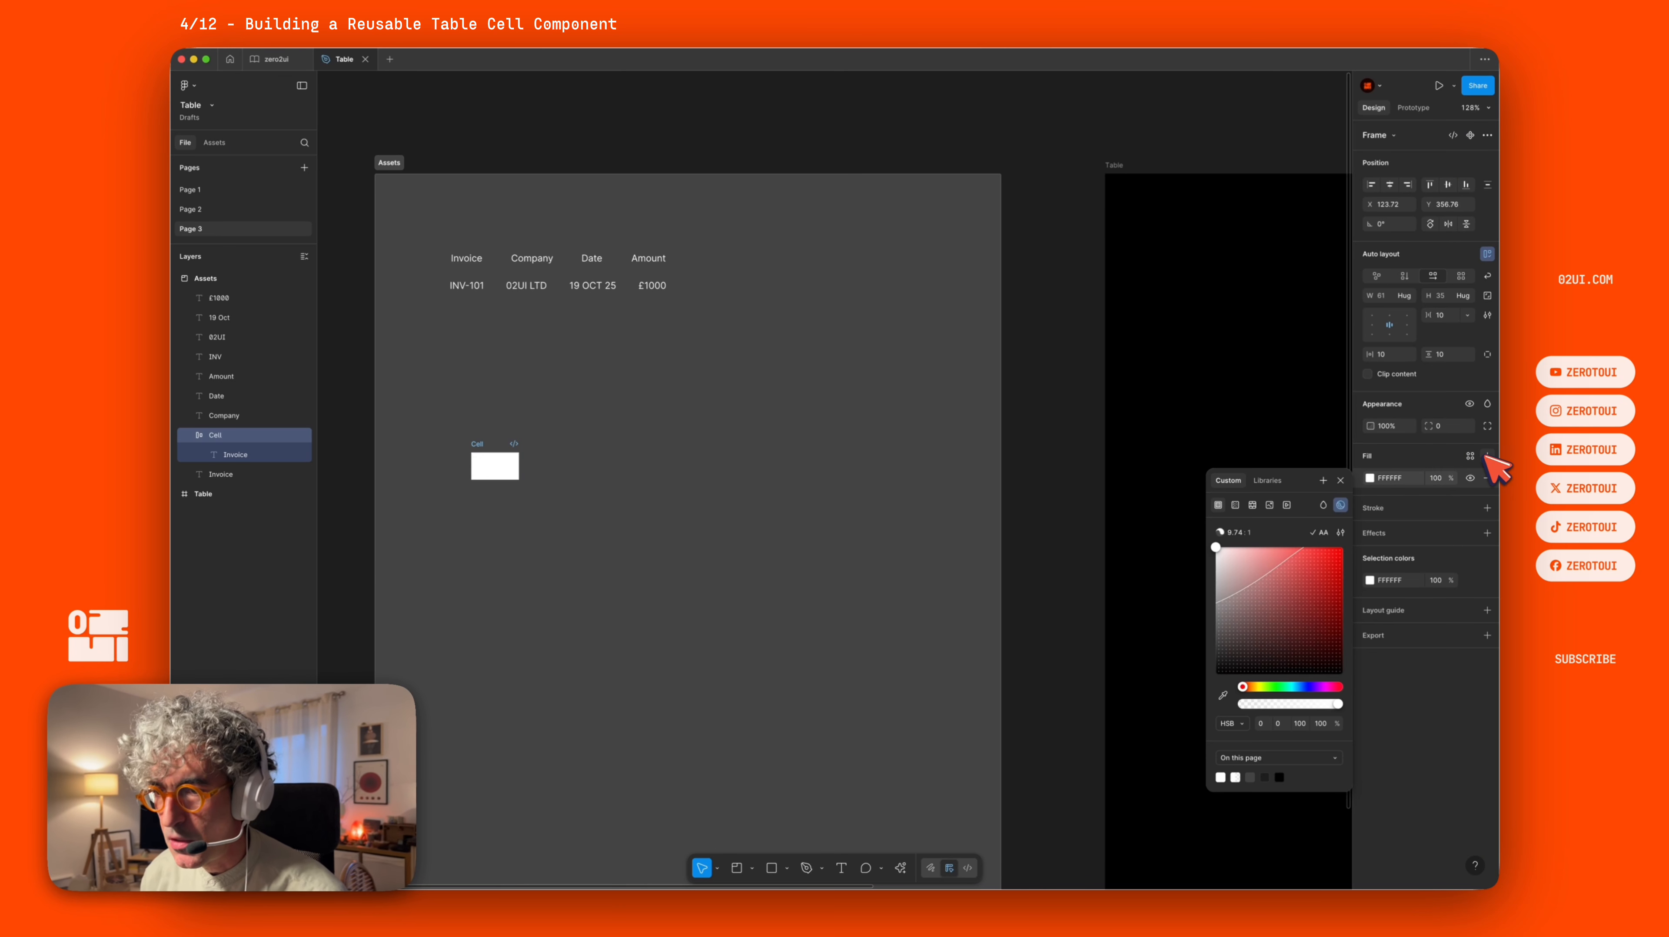
click(507, 470)
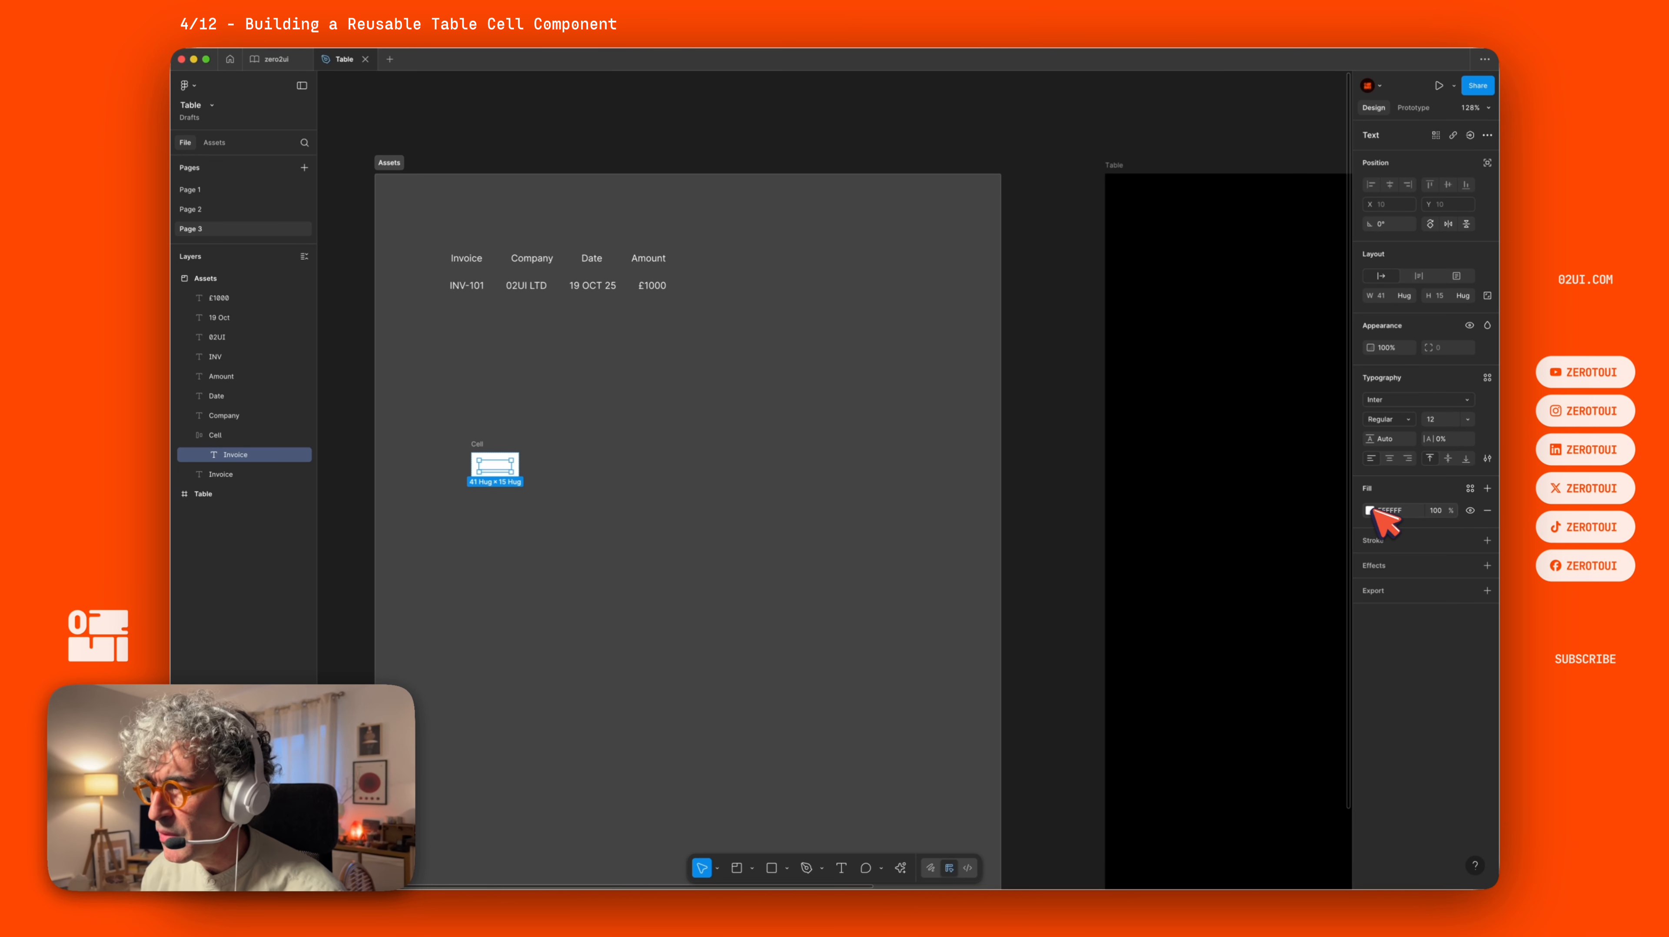
click(488, 467)
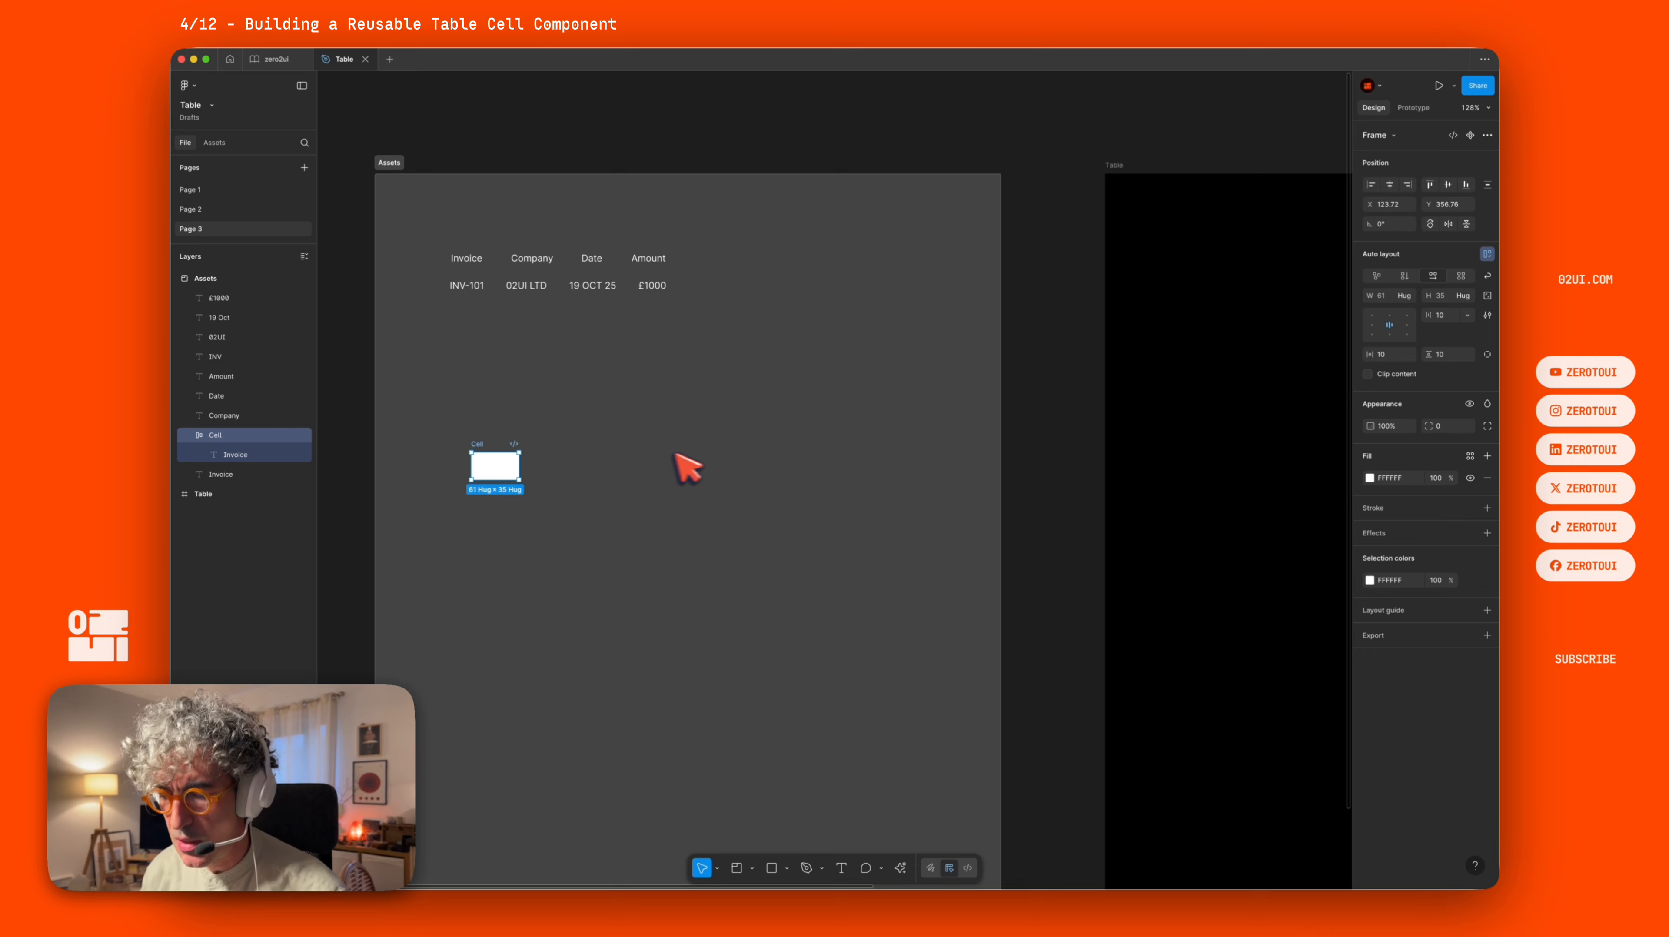
key(i)
click(1271, 461)
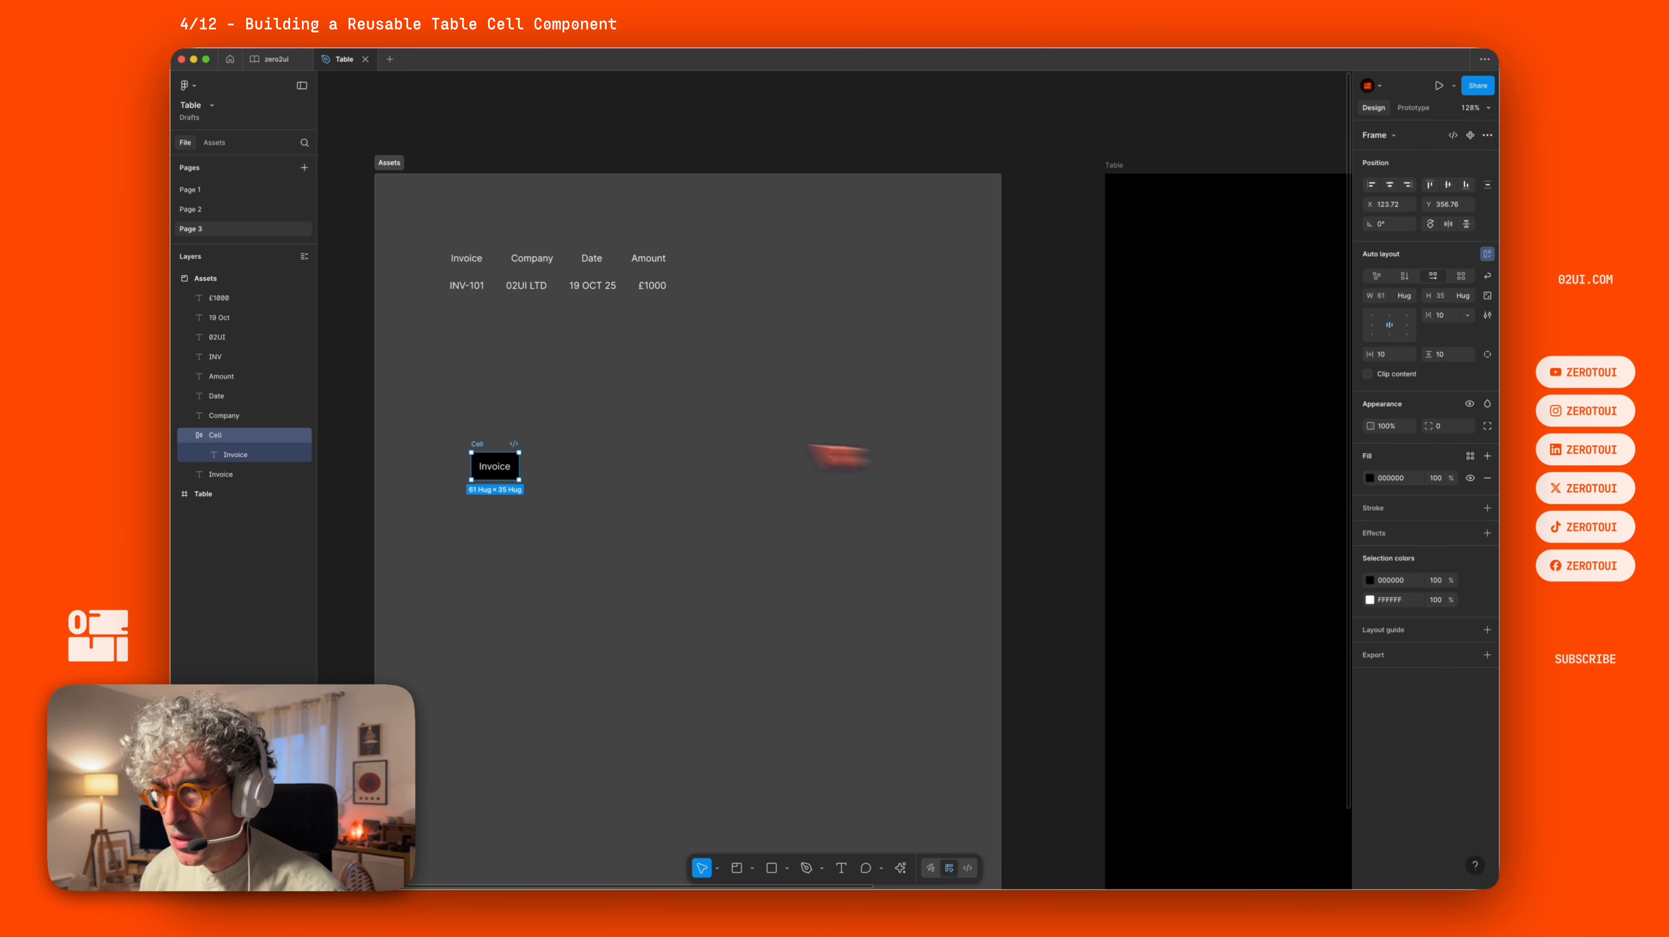
click(1370, 478)
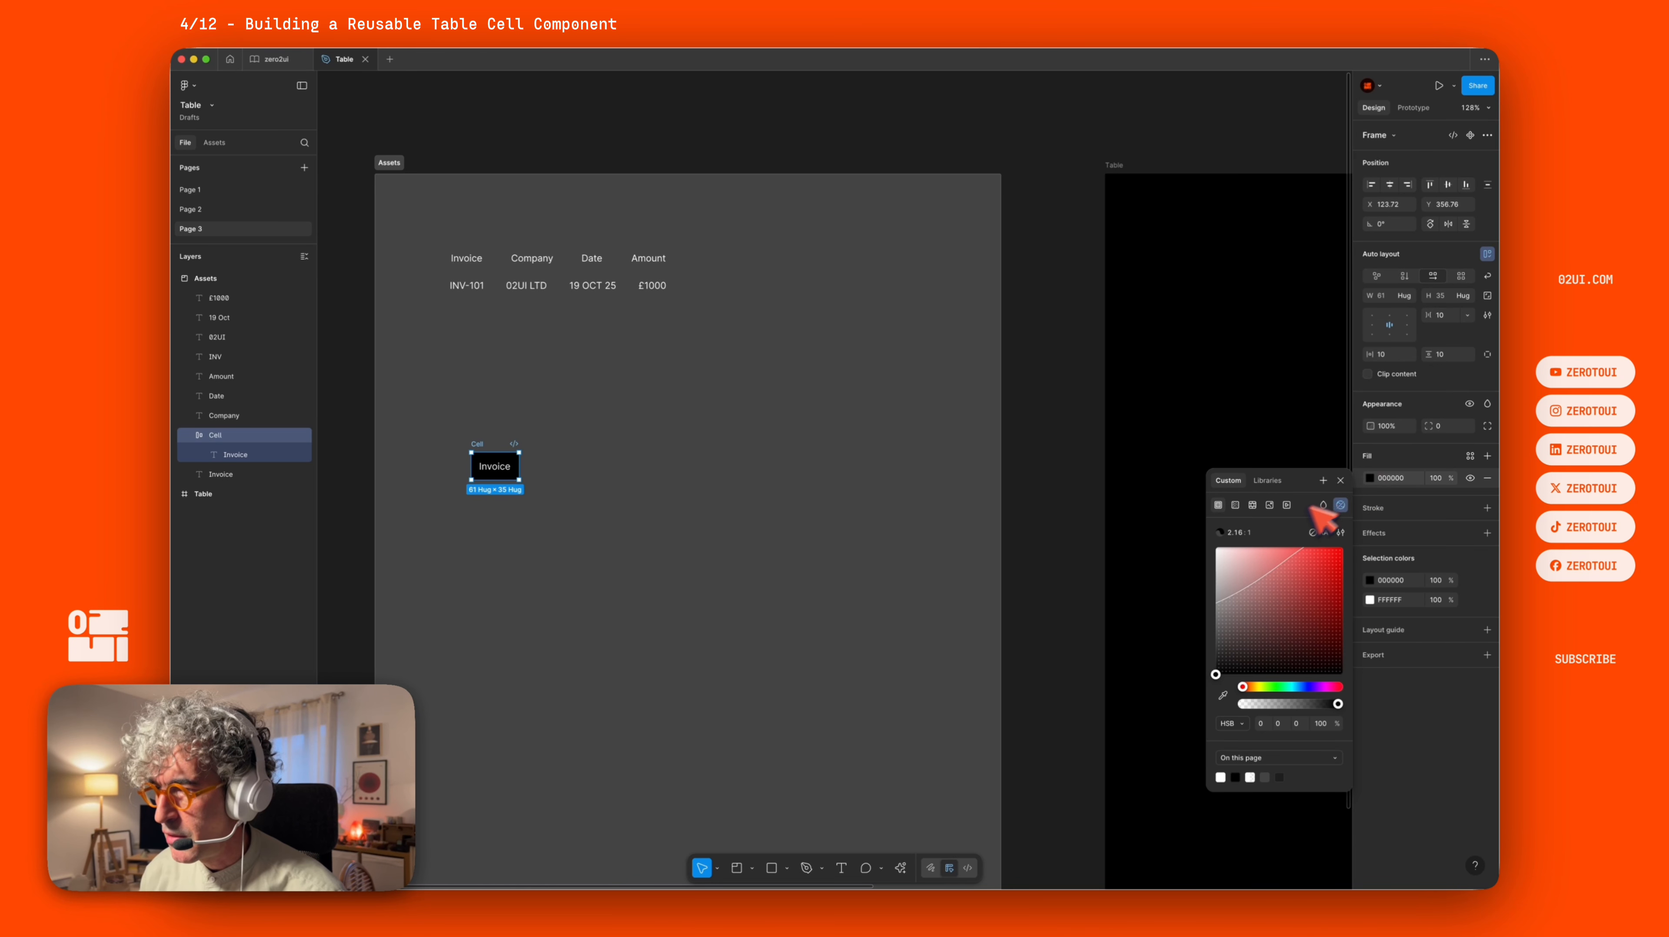
drag(1217, 672, 1210, 657)
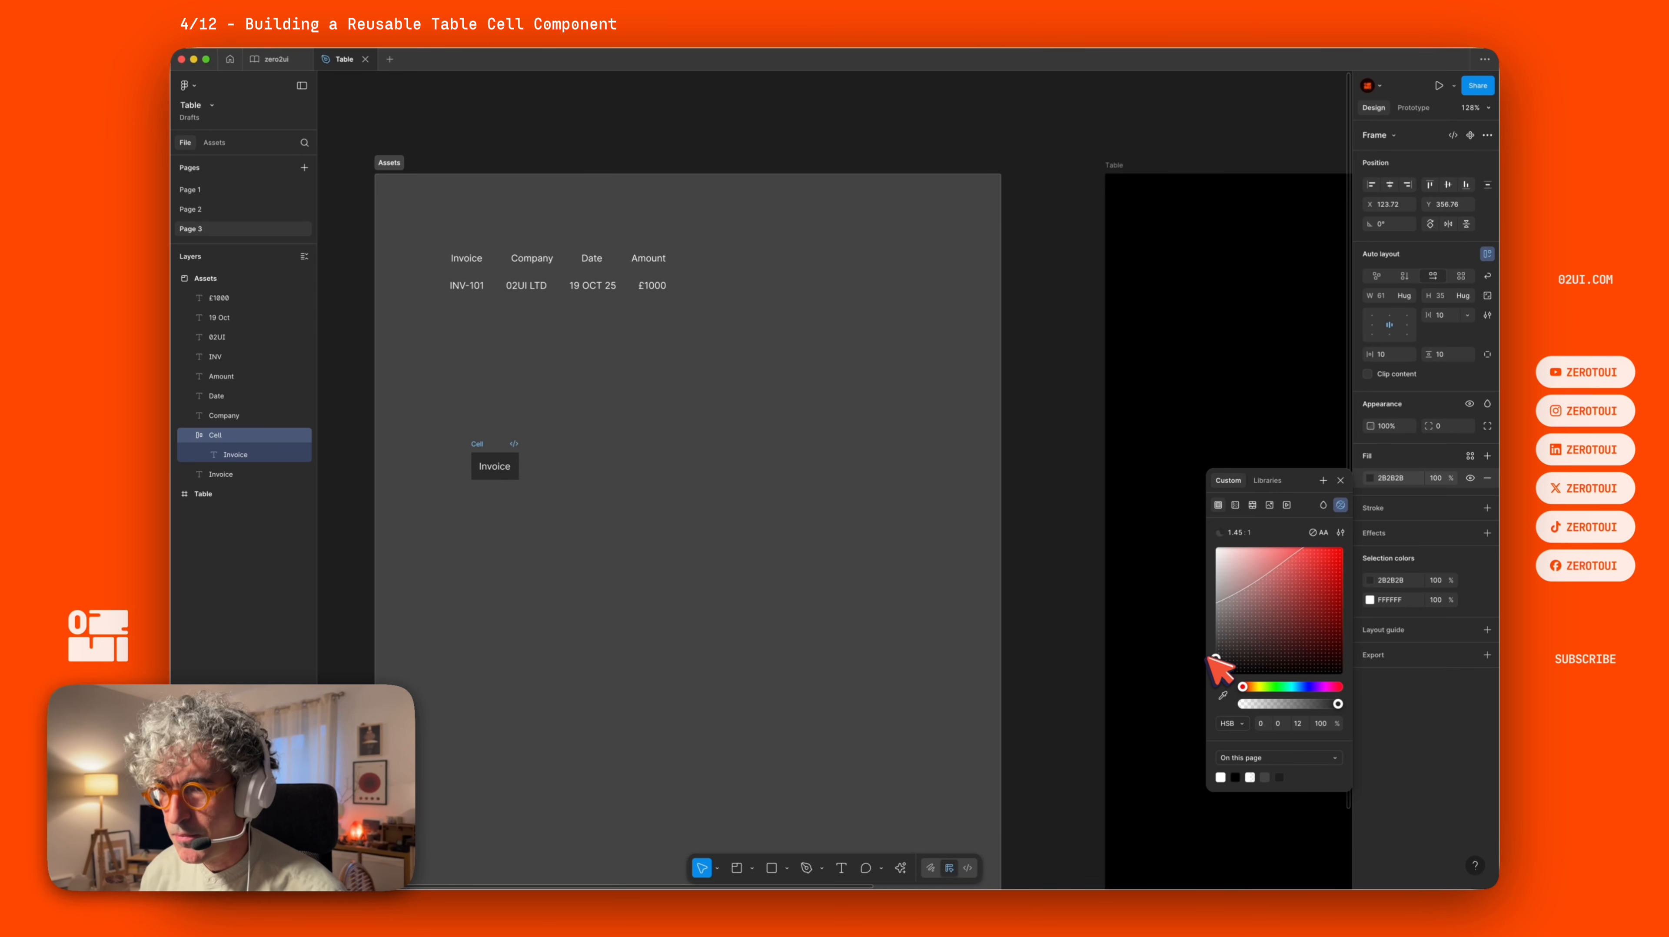
click(640, 445)
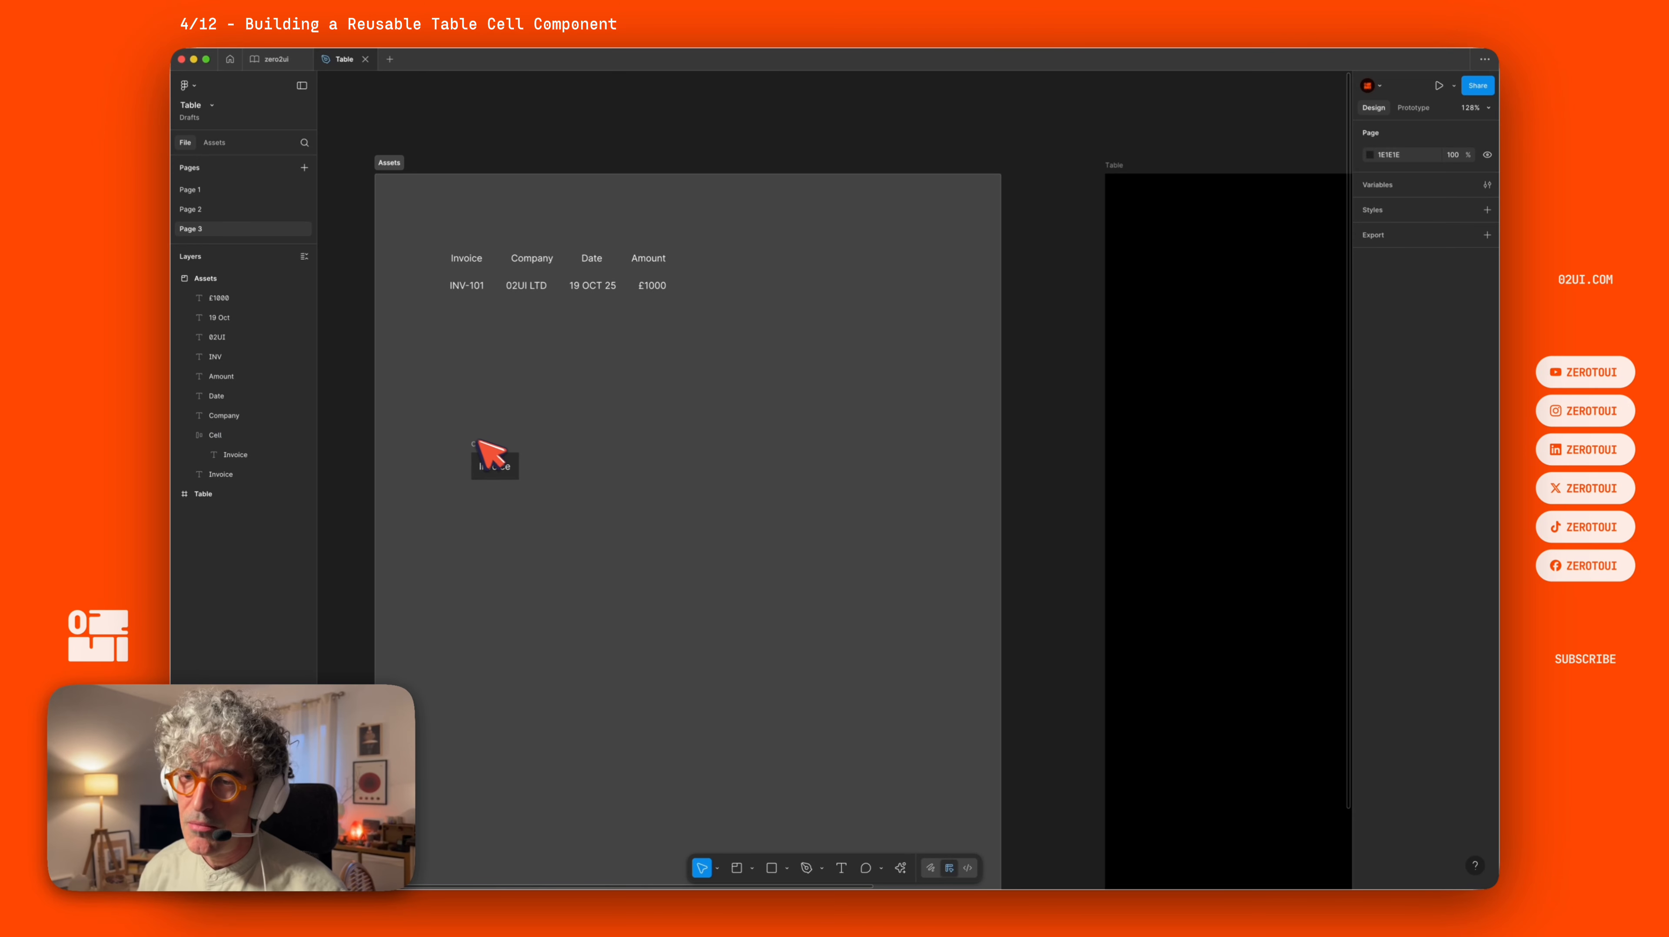
Move the cell frame up, convert it into a component, and duplicate an instance of it below.
drag(479, 442, 483, 361)
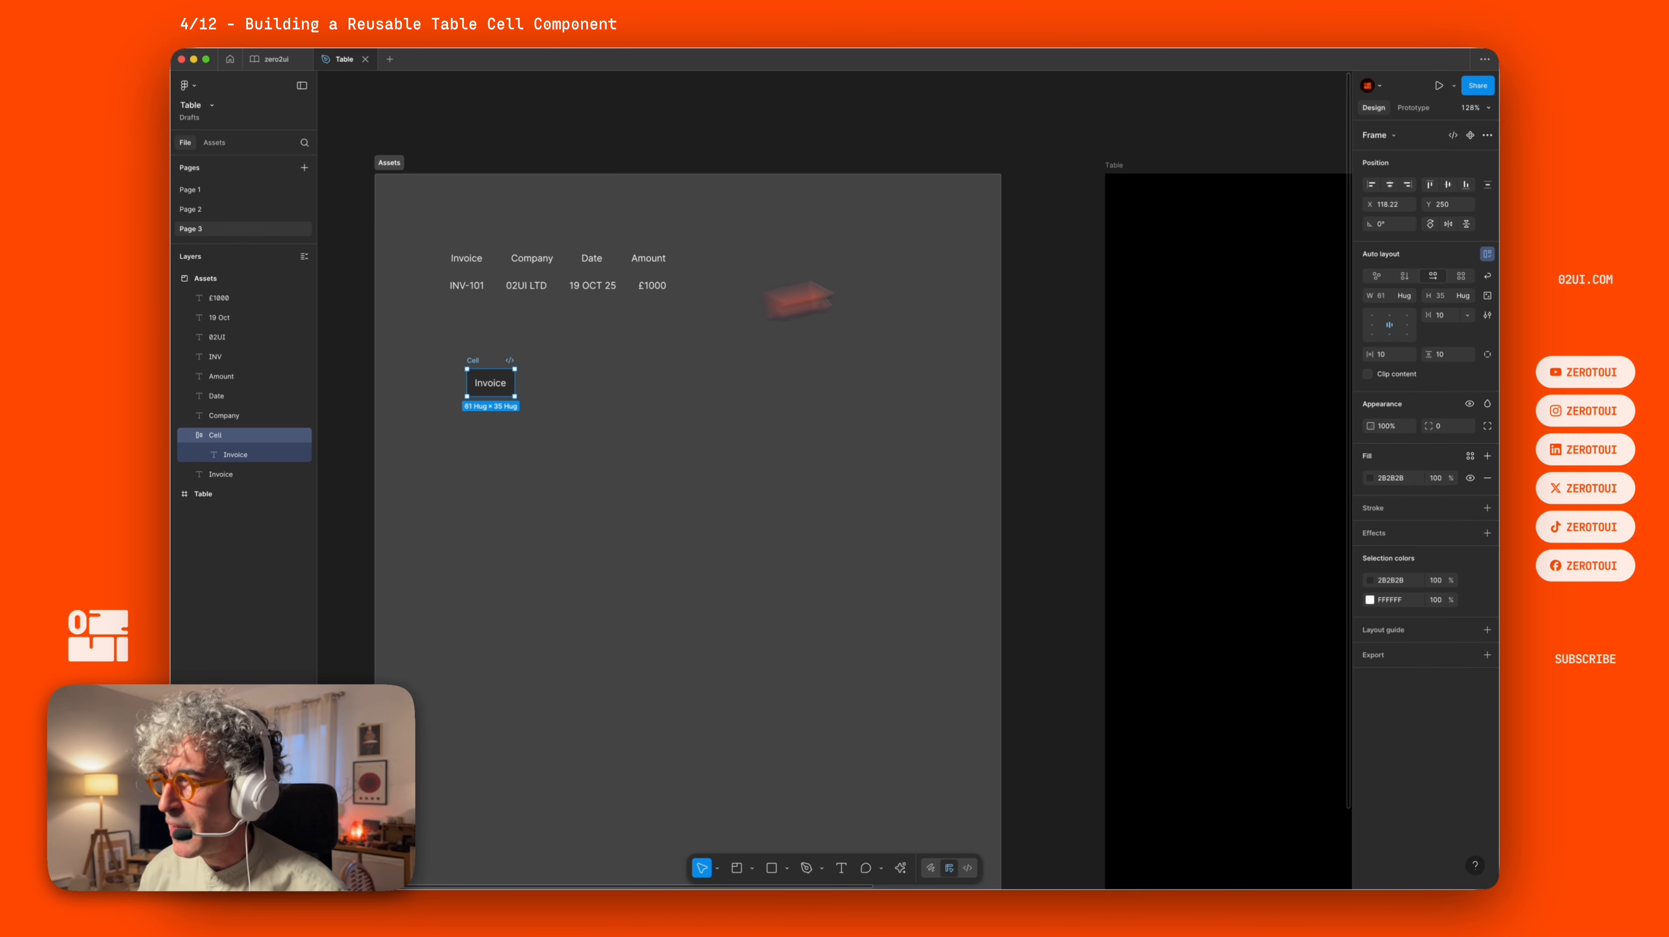
click(1471, 135)
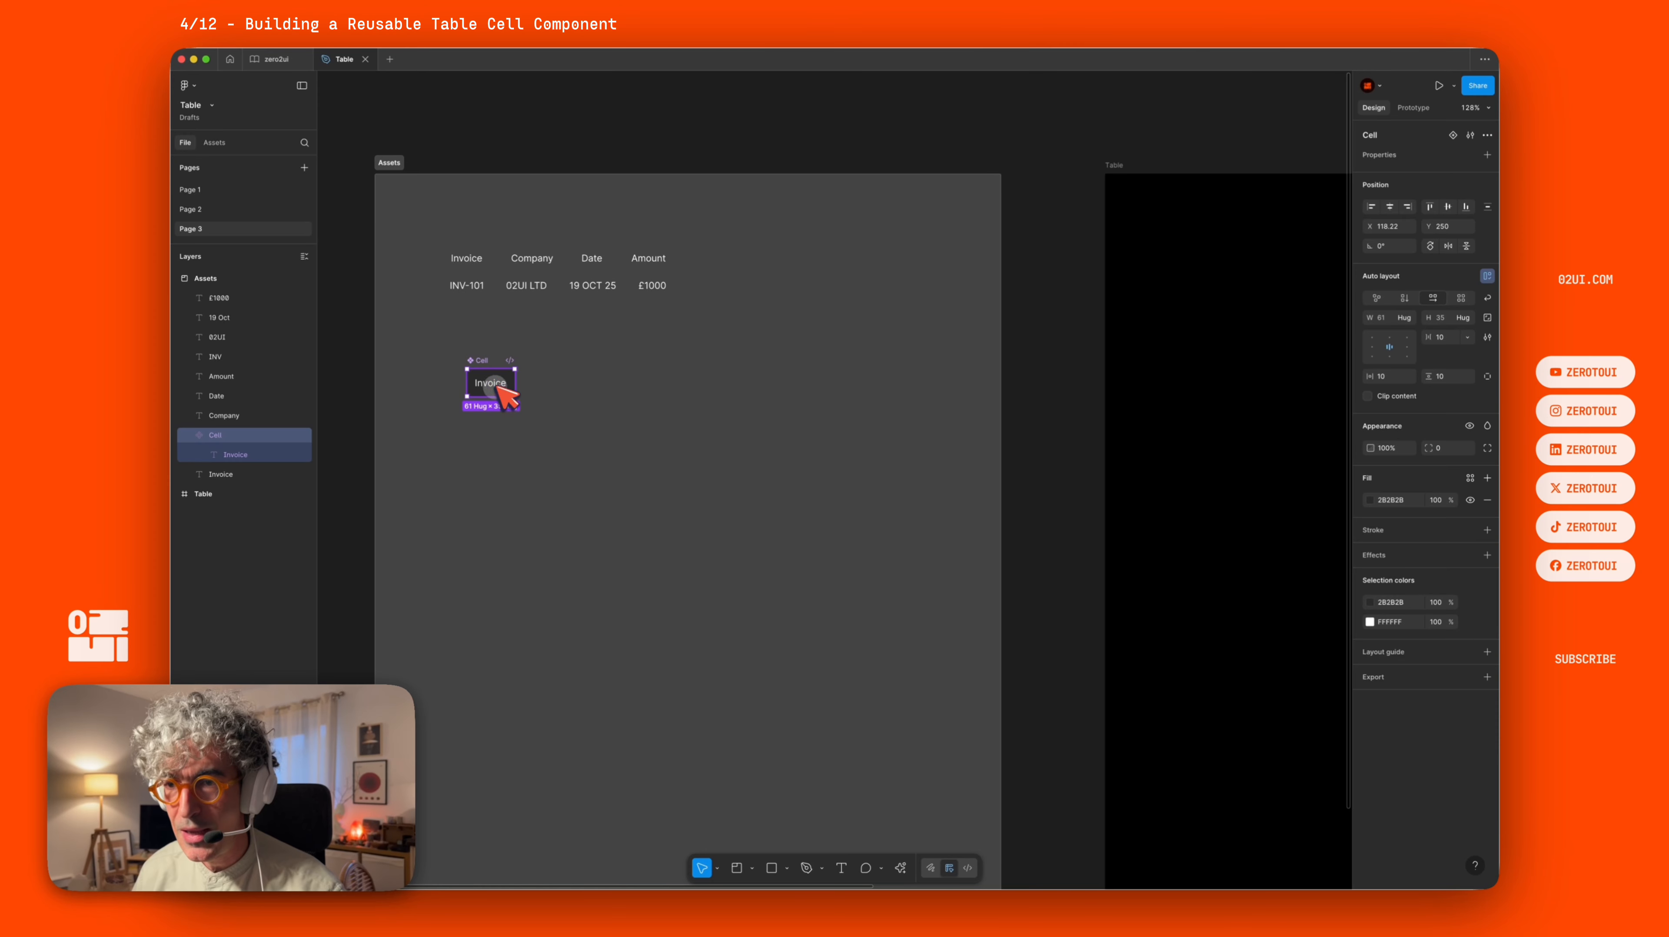
mouse_move(500, 389)
mouse_down()
mouse_move(482, 355)
mouse_move(482, 414)
mouse_up()
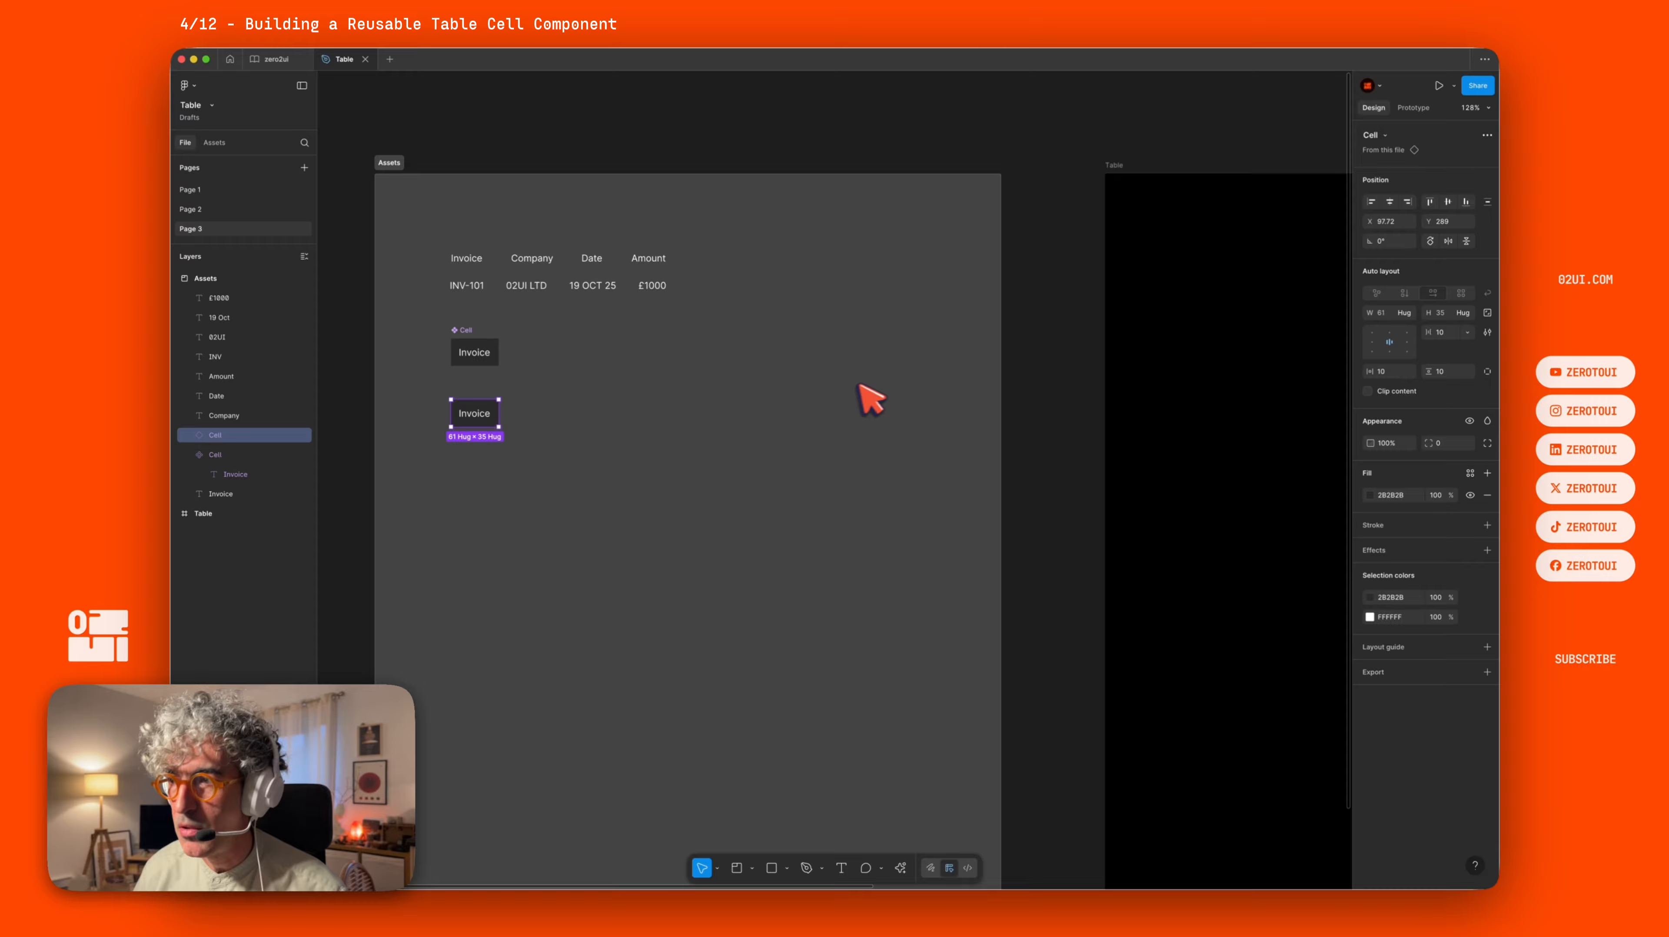
Show the layout grid and move the cell instance into the Table frame.
scroll(867, 382, down, 10)
drag(918, 252, 649, 250)
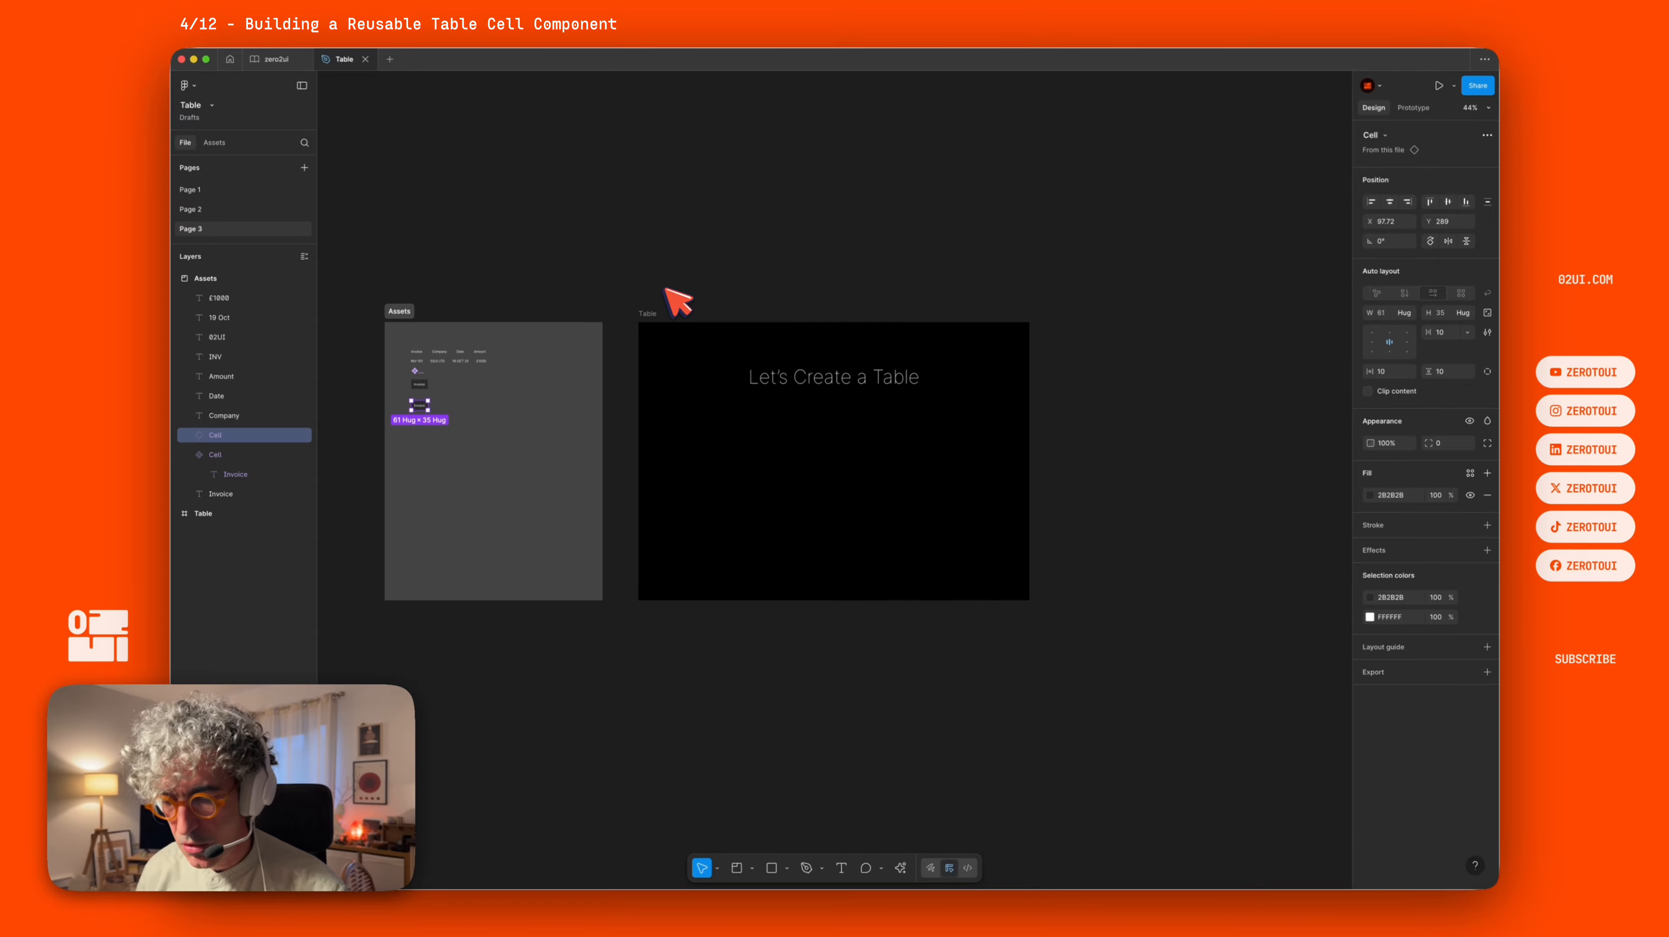
key(shift+g)
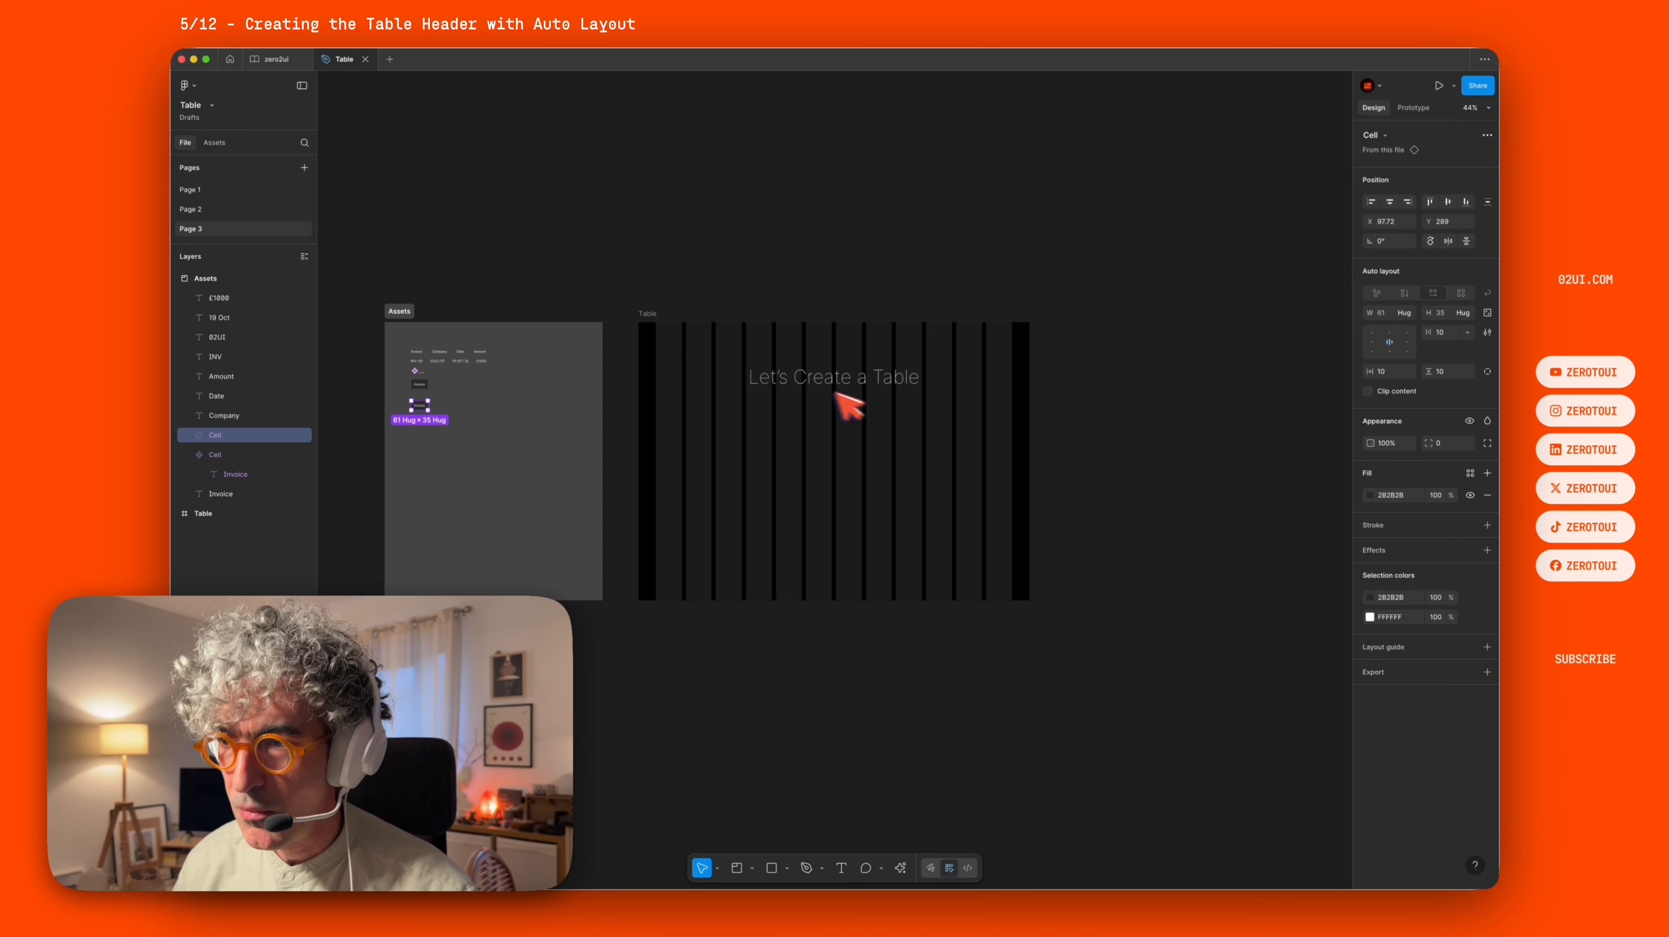
scroll(477, 403, up, 5)
drag(397, 400, 844, 425)
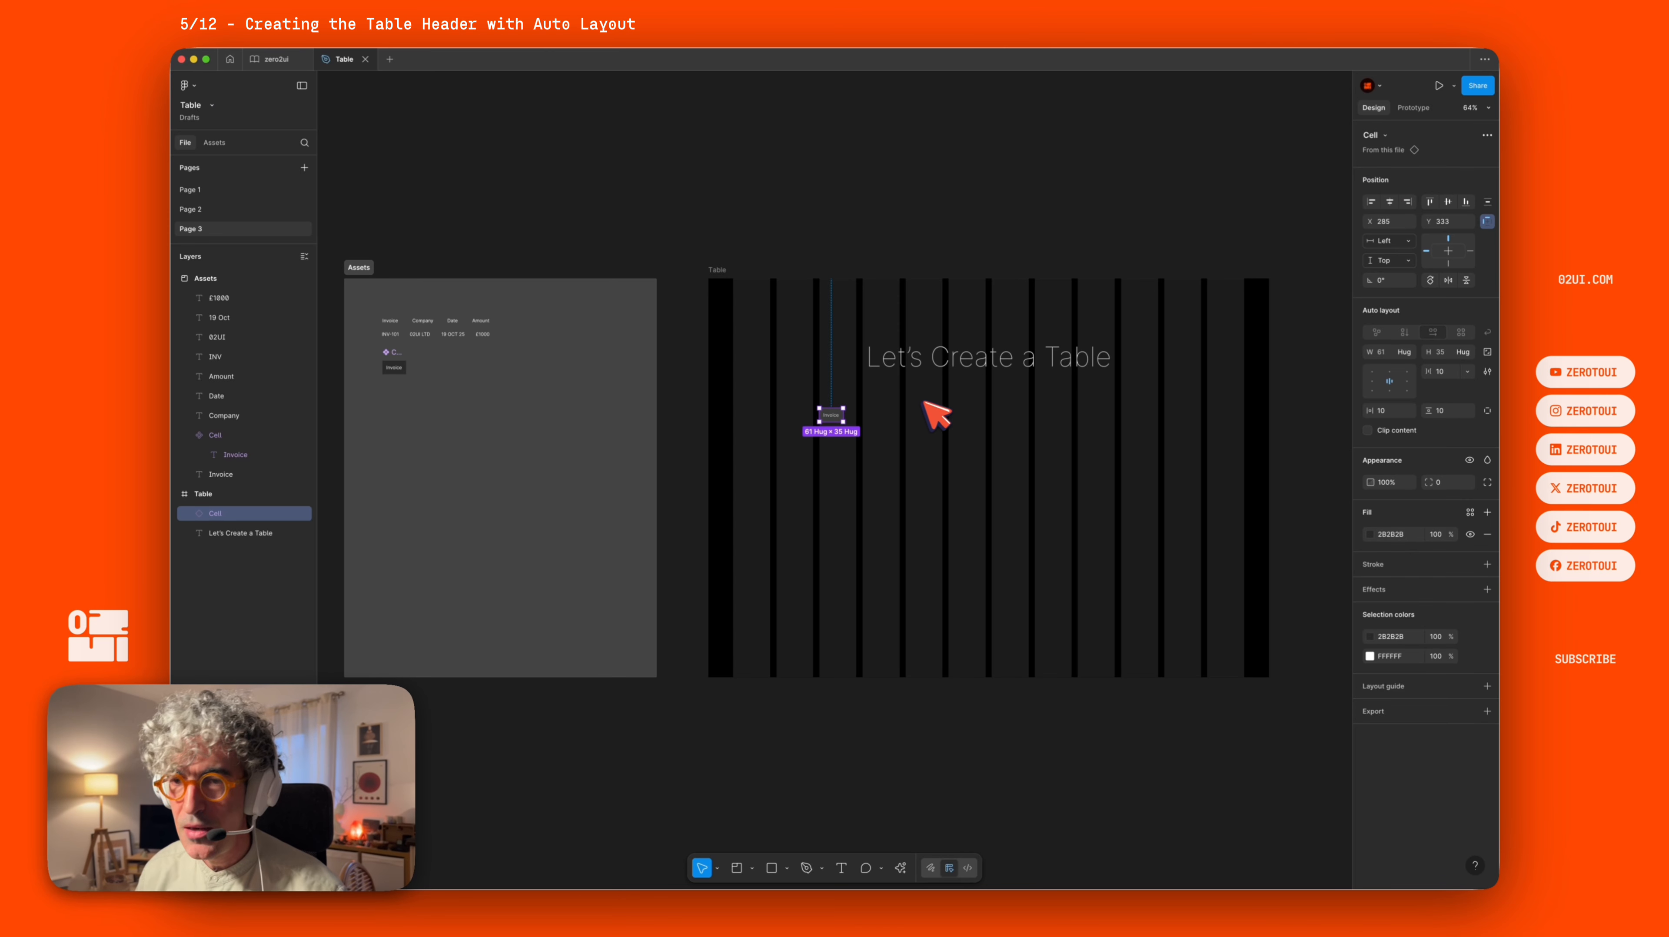
Duplicate the cell instance three times to form a row of four cells in the Table frame.
scroll(938, 410, right, 8)
drag(546, 355, 574, 356)
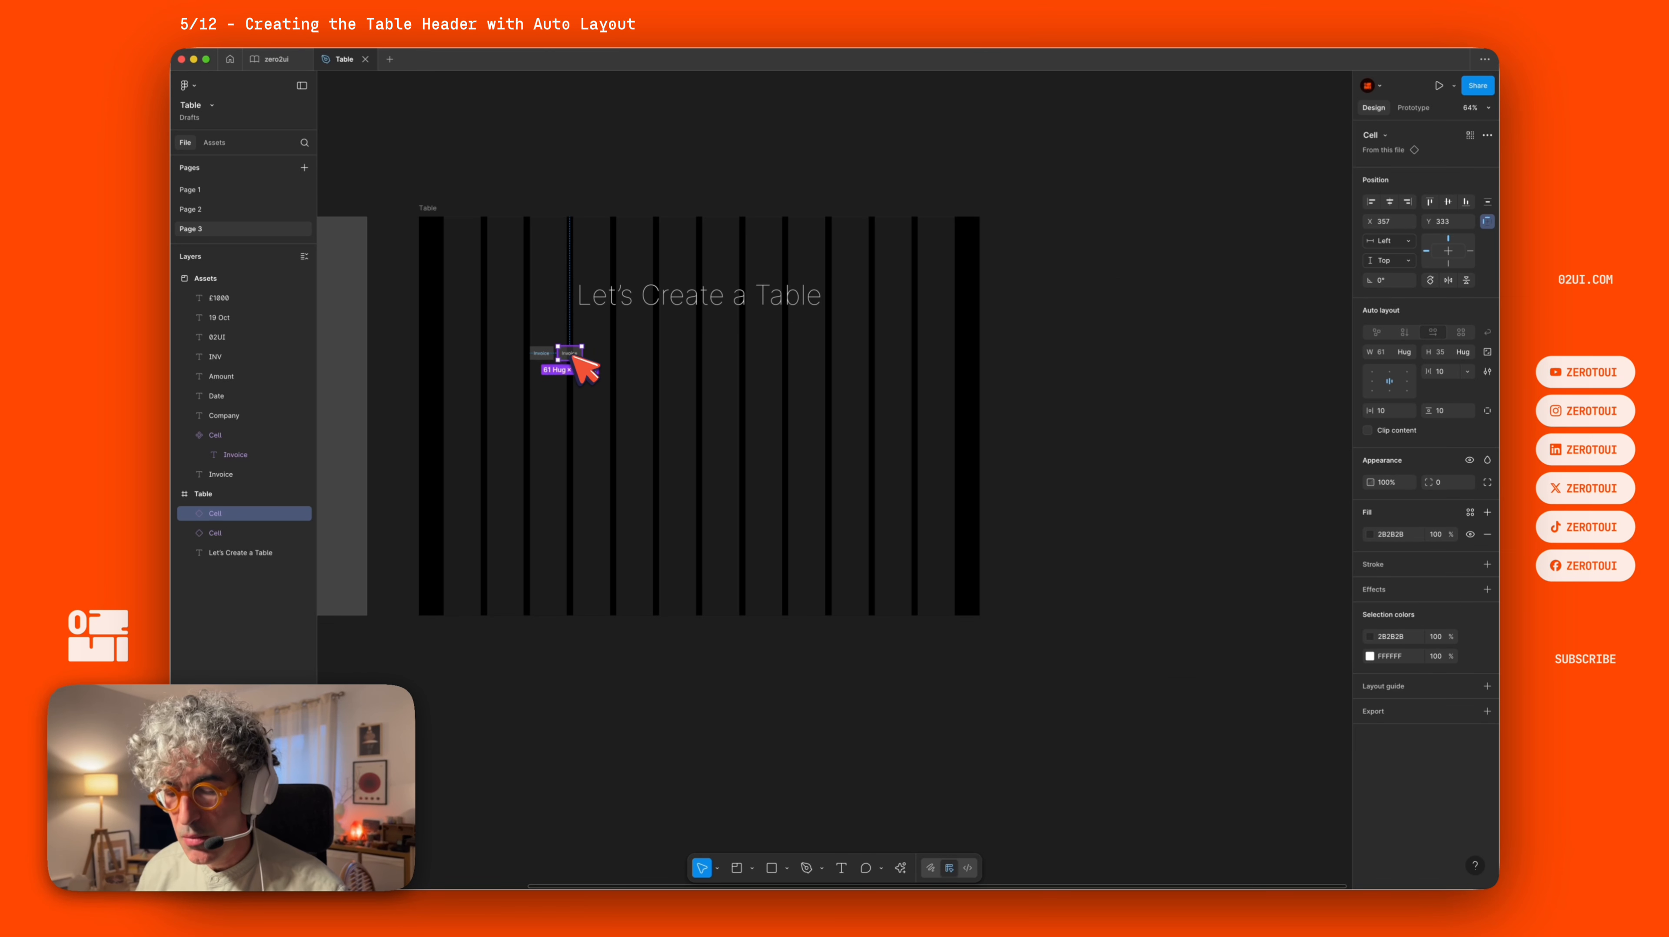
key(super+d)
key(super+d)
key(super+d)
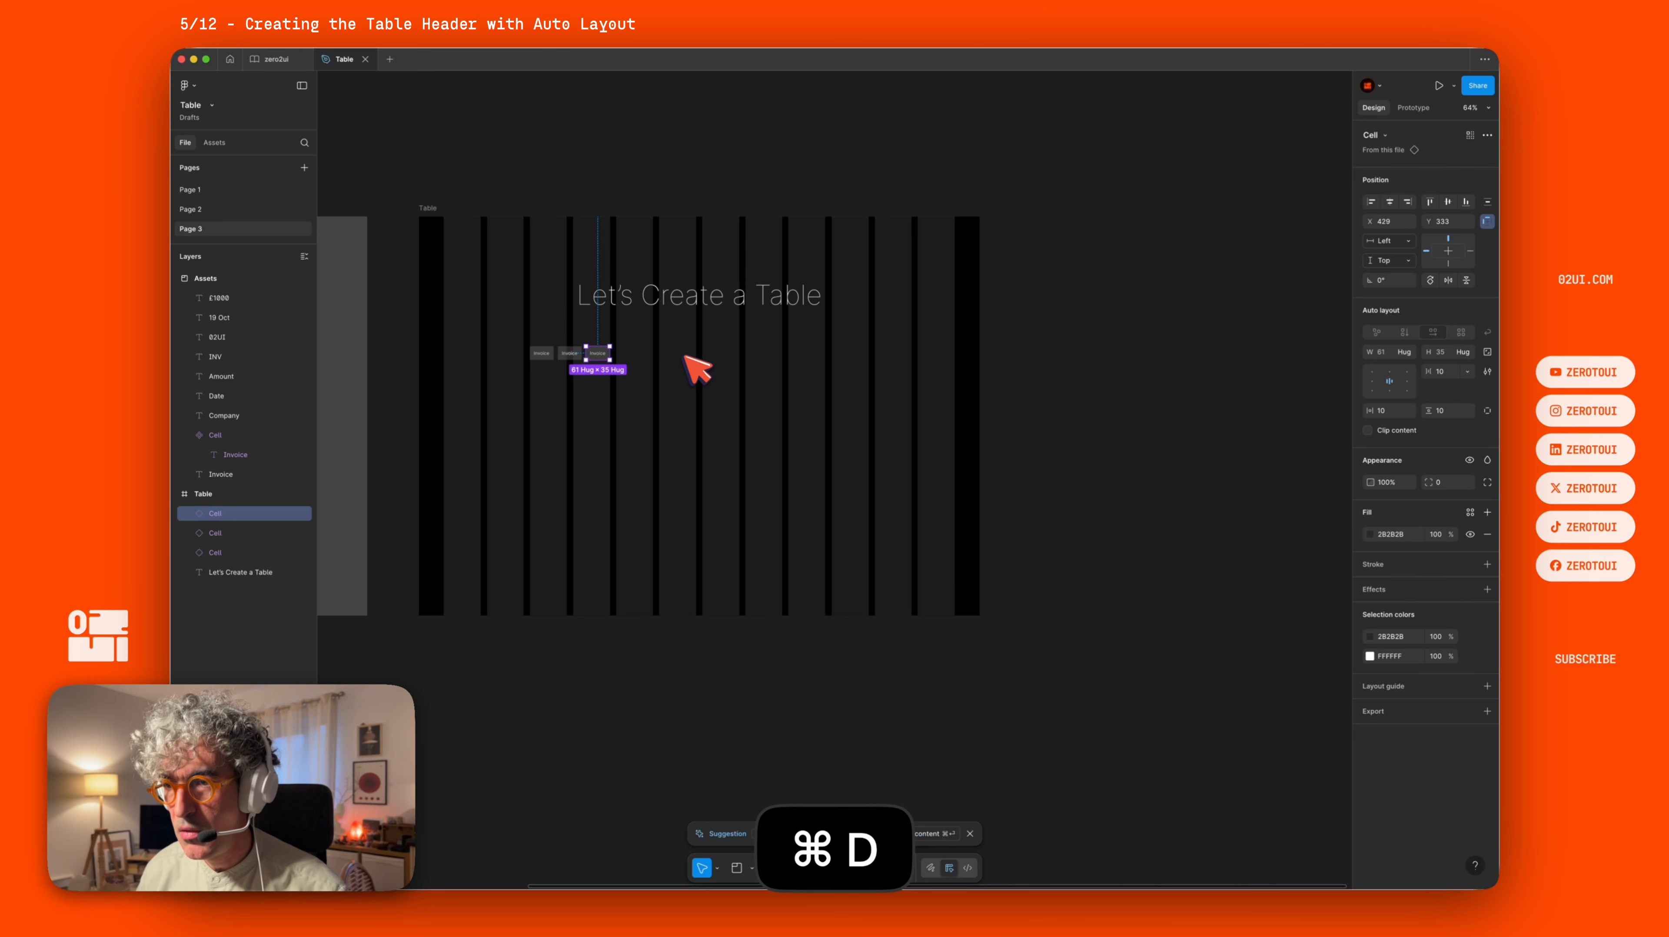
key(BackSpace)
Move the four cells into the Assets frame and wrap them in an auto layout frame.
scroll(590, 388, left, 5)
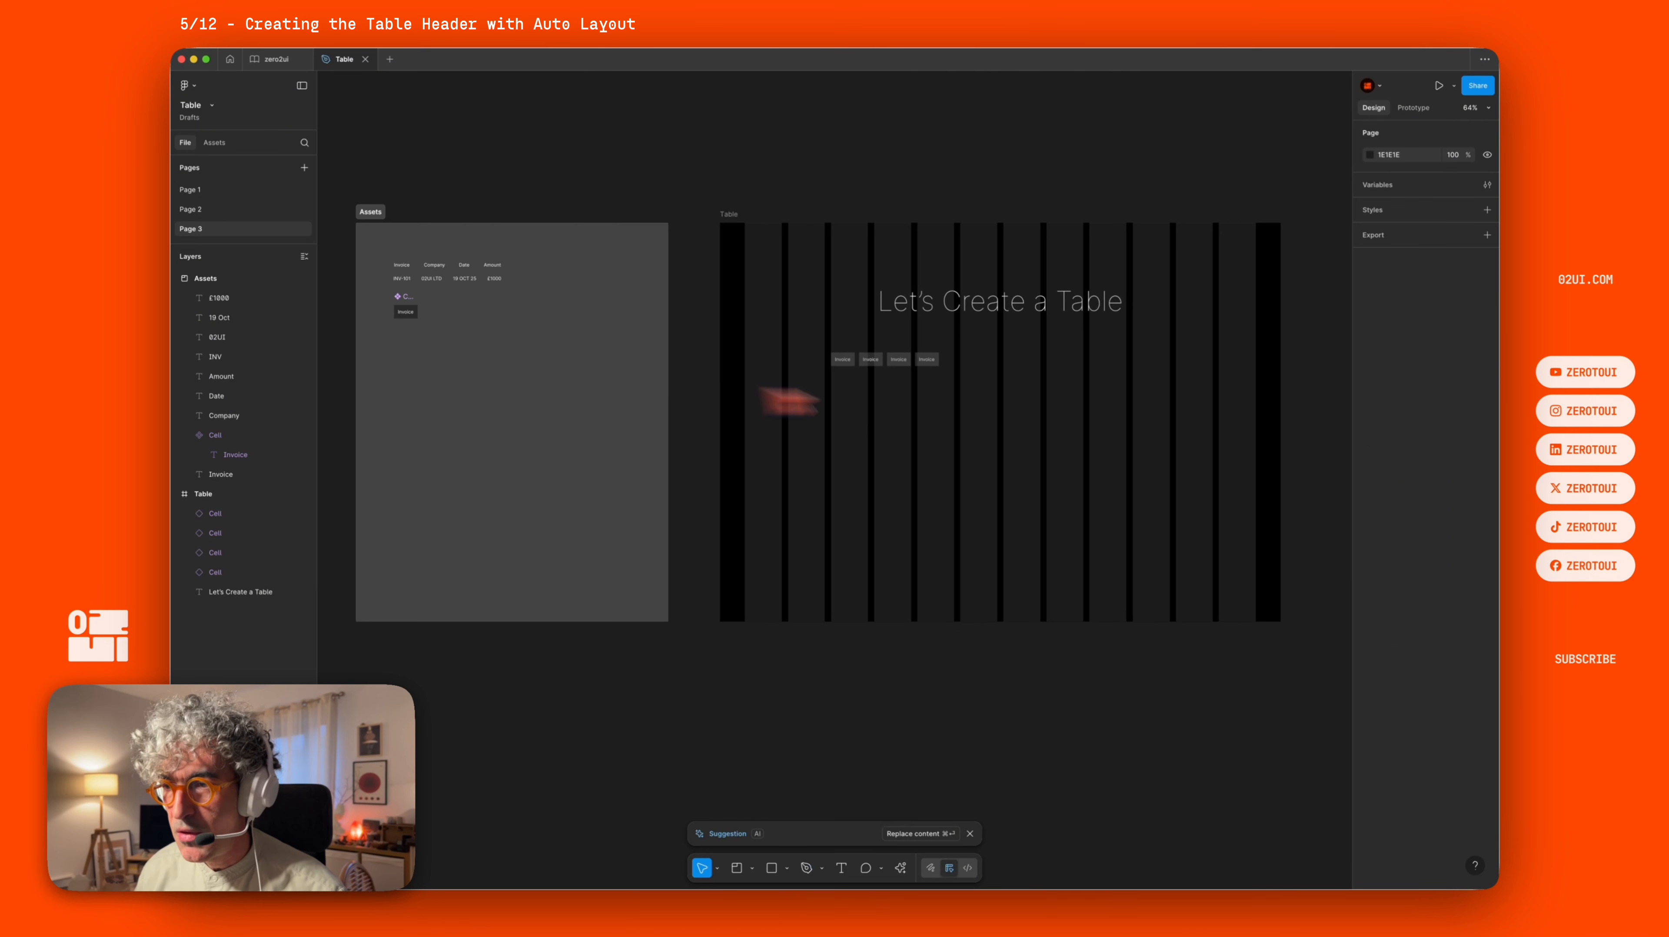
drag(986, 395, 497, 322)
scroll(502, 325, up, 5)
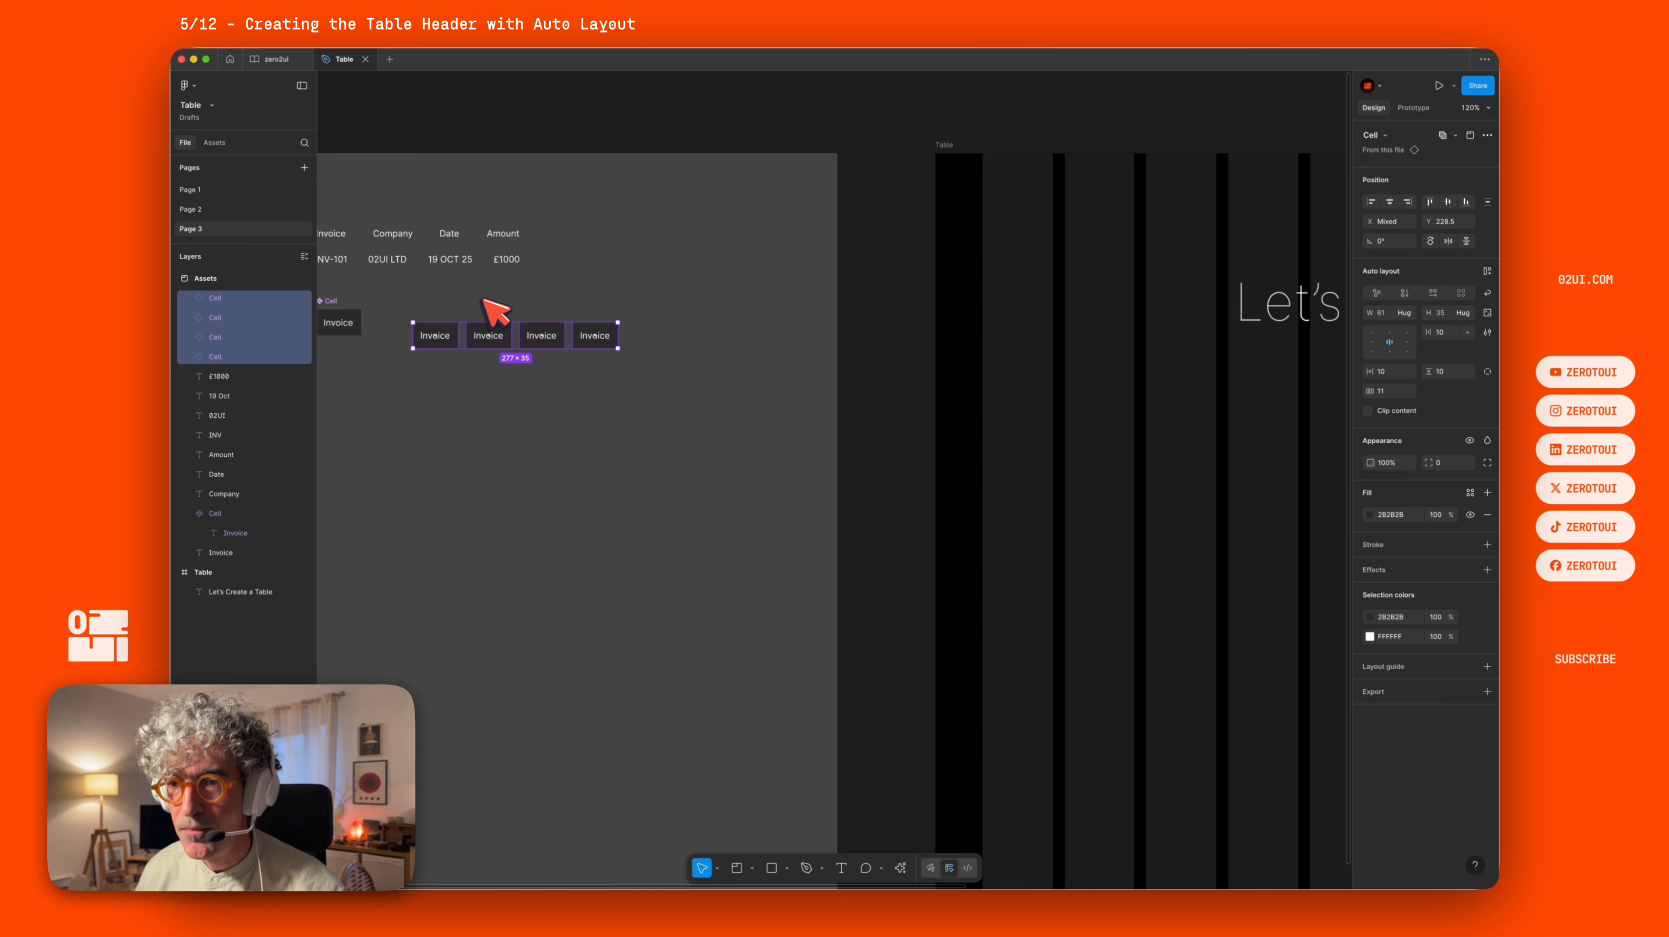
key(shift+a)
Rename the new auto layout frame as header.
click(713, 258)
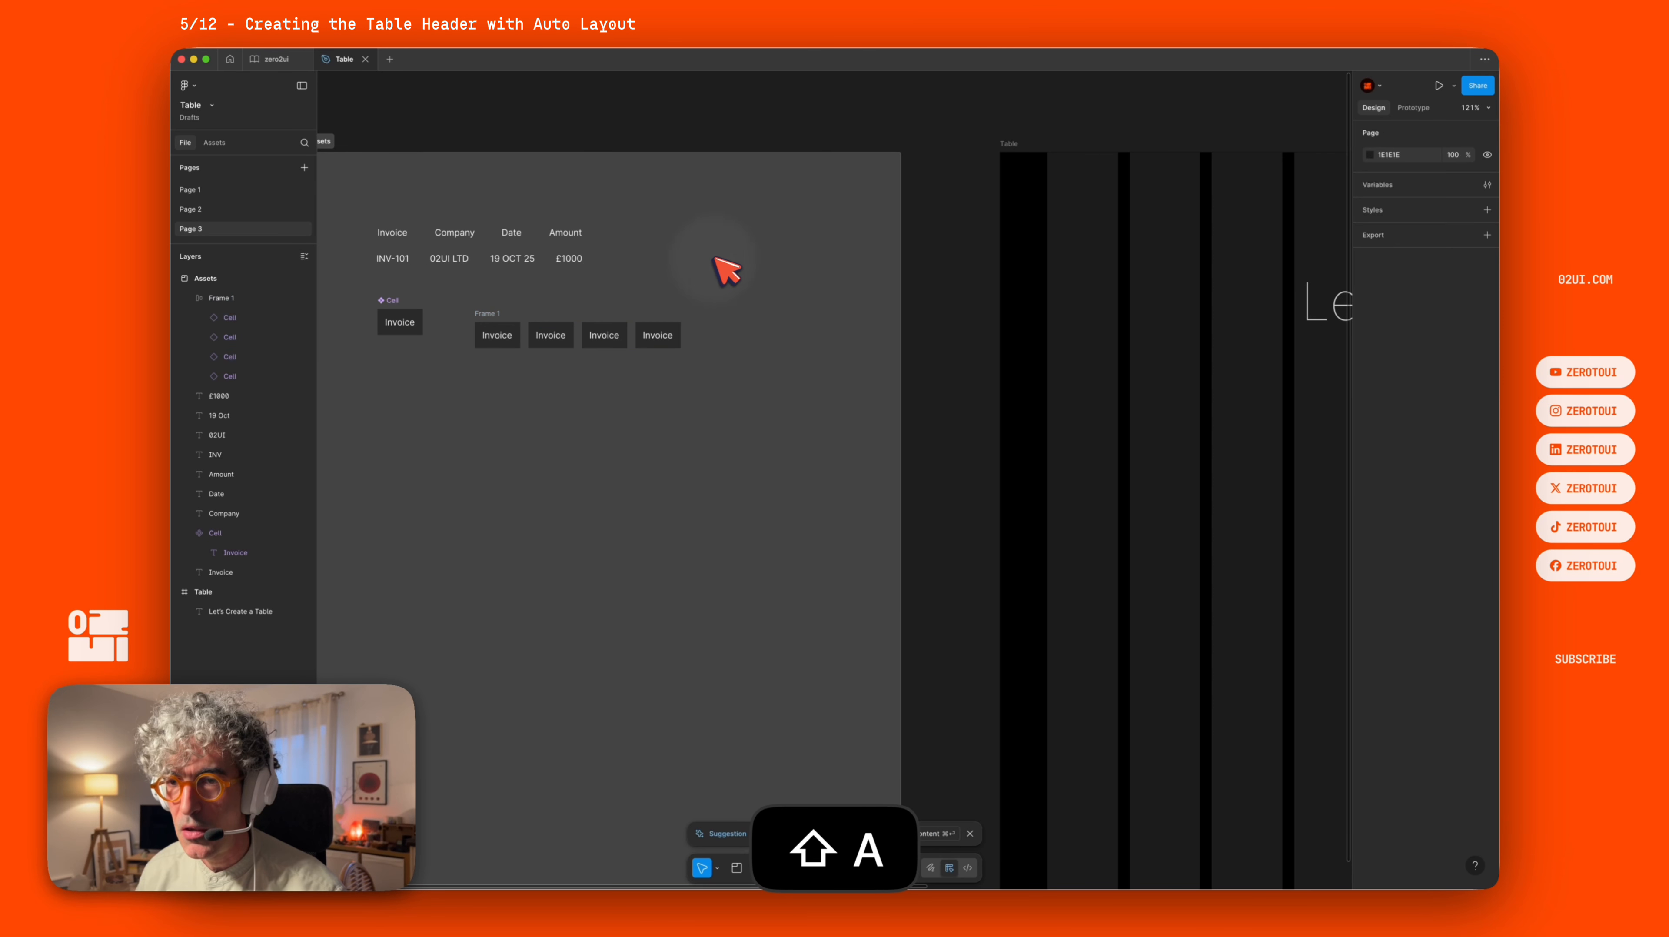
click(486, 312)
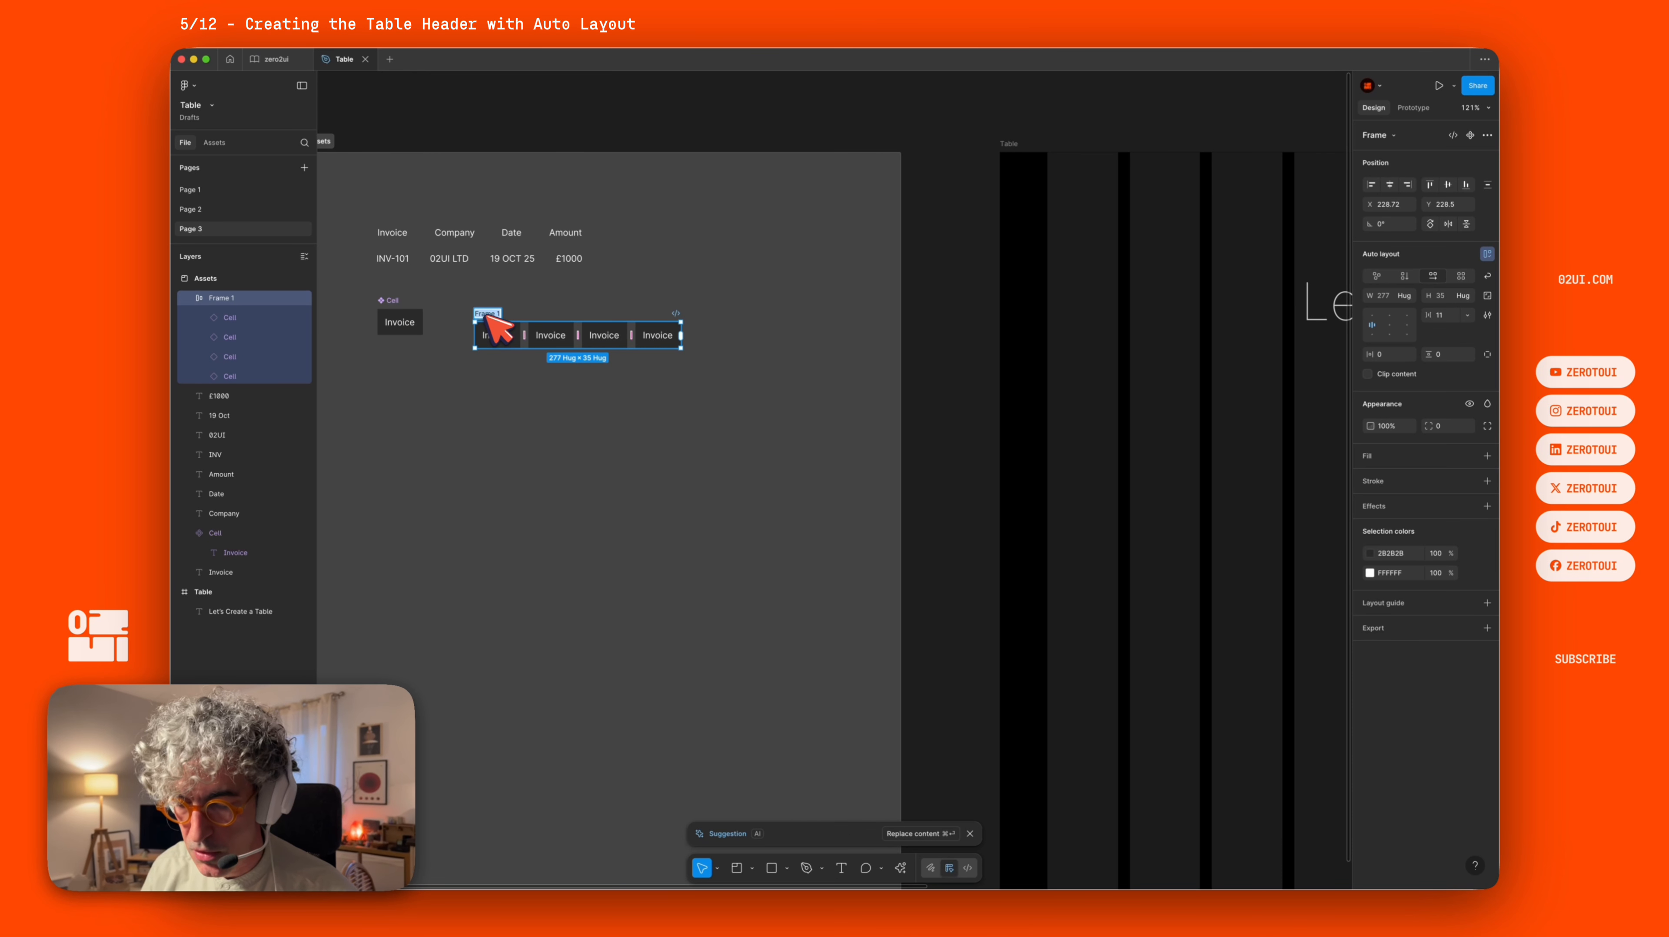
text(header)
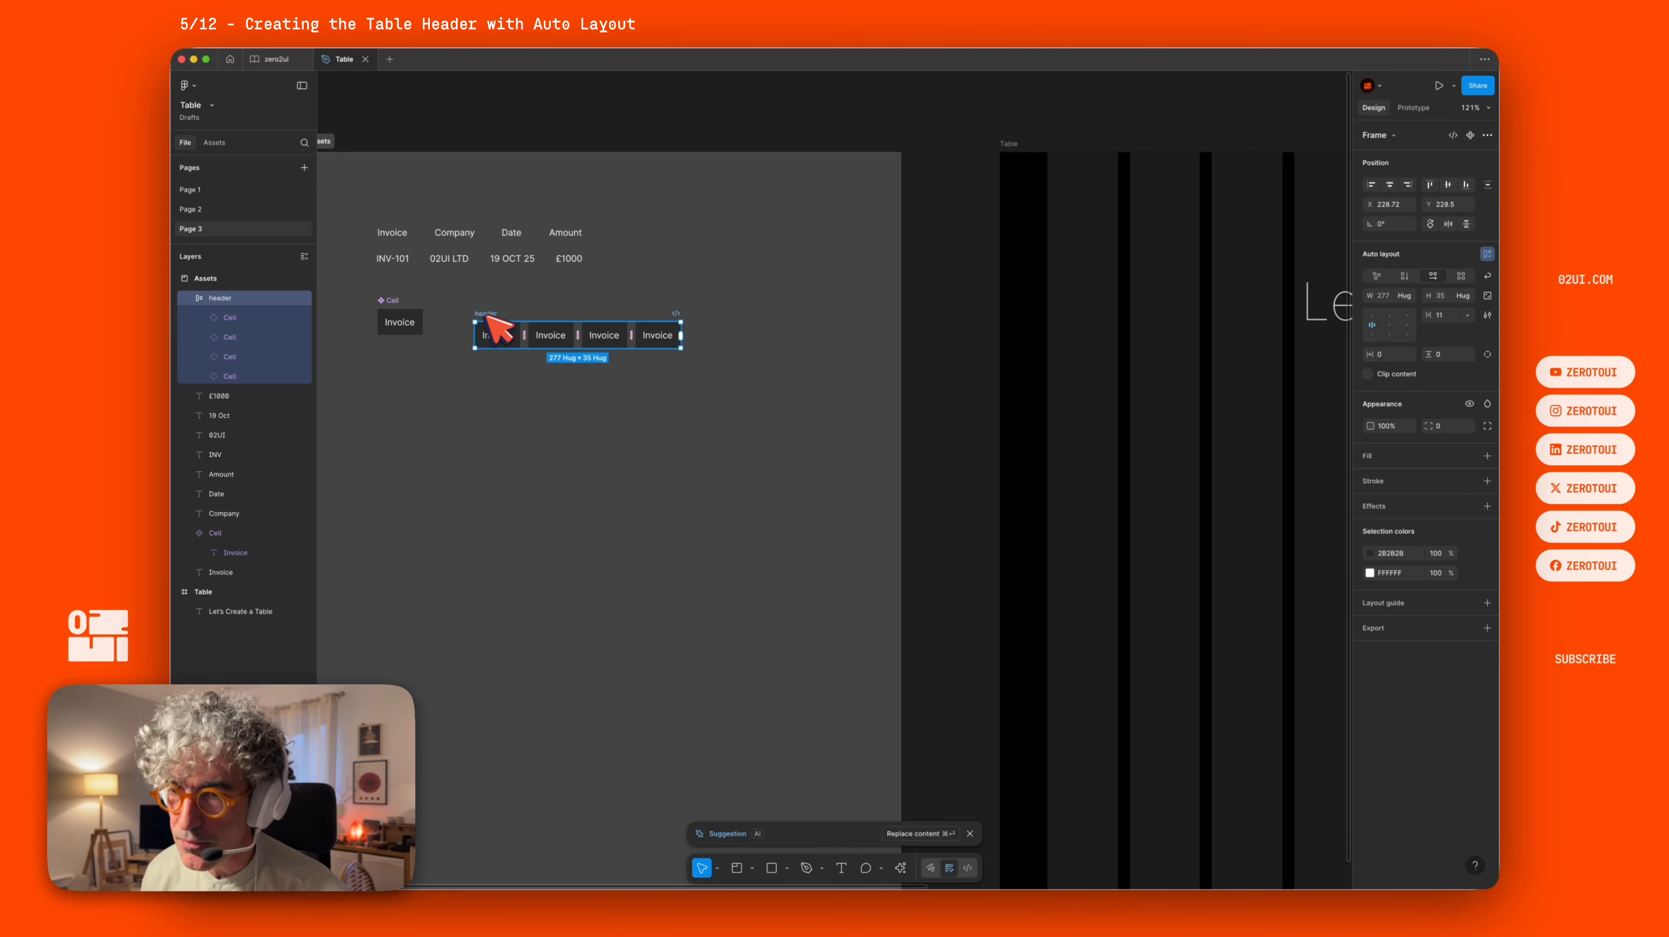
Copy the Company, Date and Amount labels into the second, third and fourth header cells.
click(460, 240)
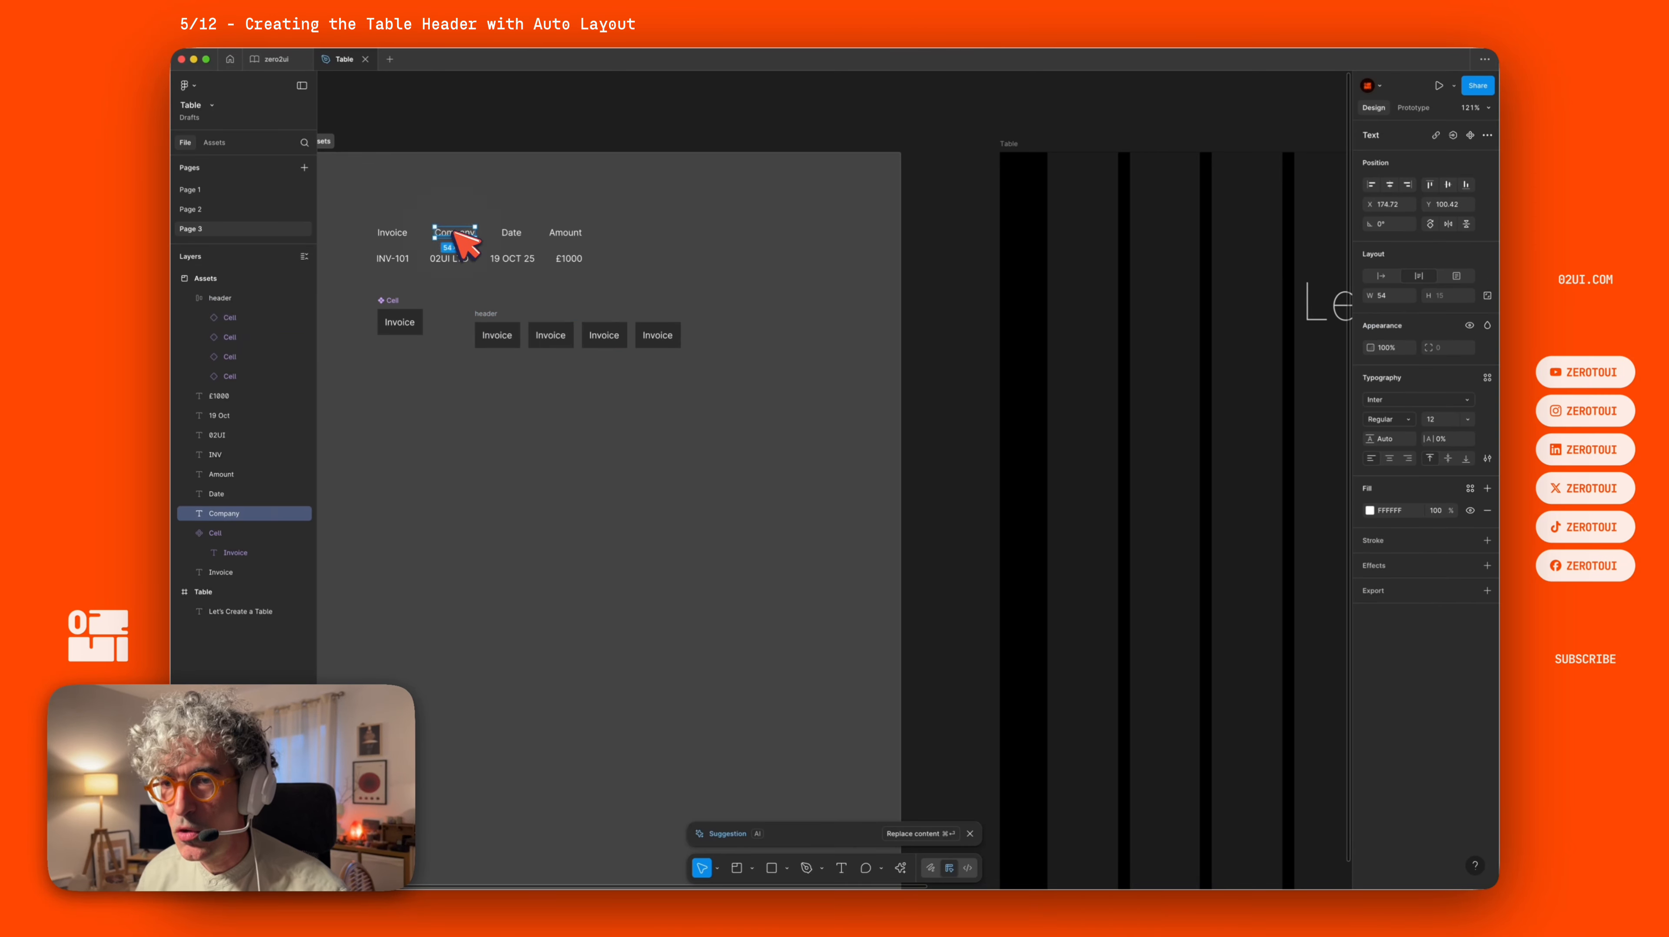
key(cmd+c)
double_click(551, 335)
key(cmd+v)
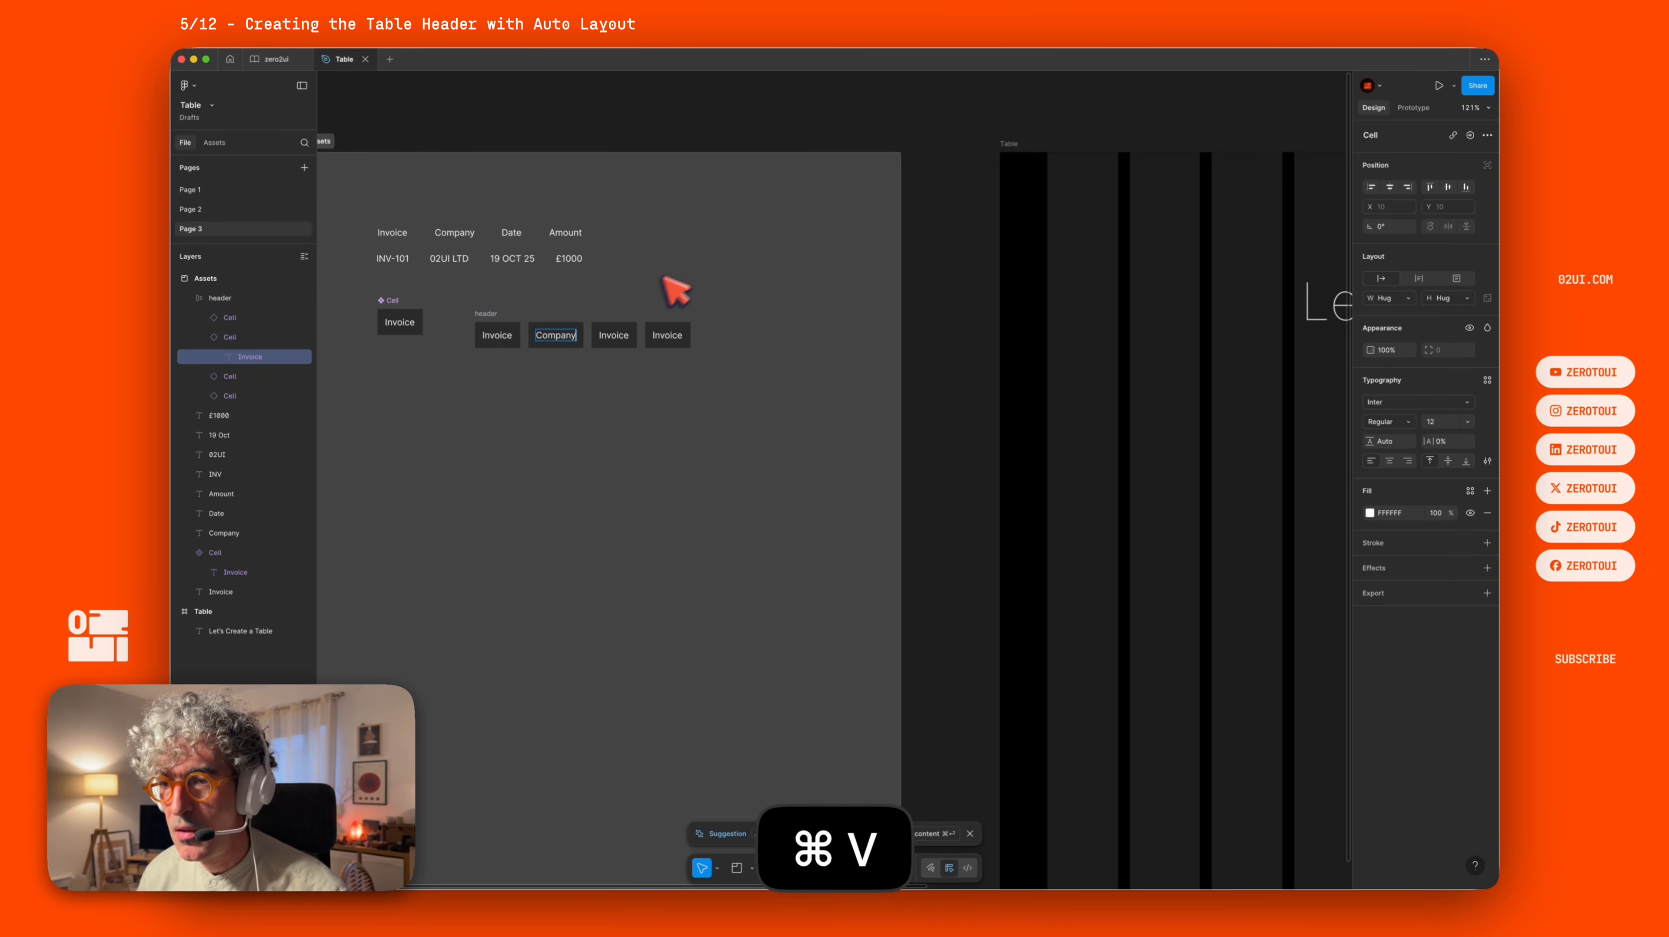
click(516, 233)
key(cmd+c)
double_click(614, 335)
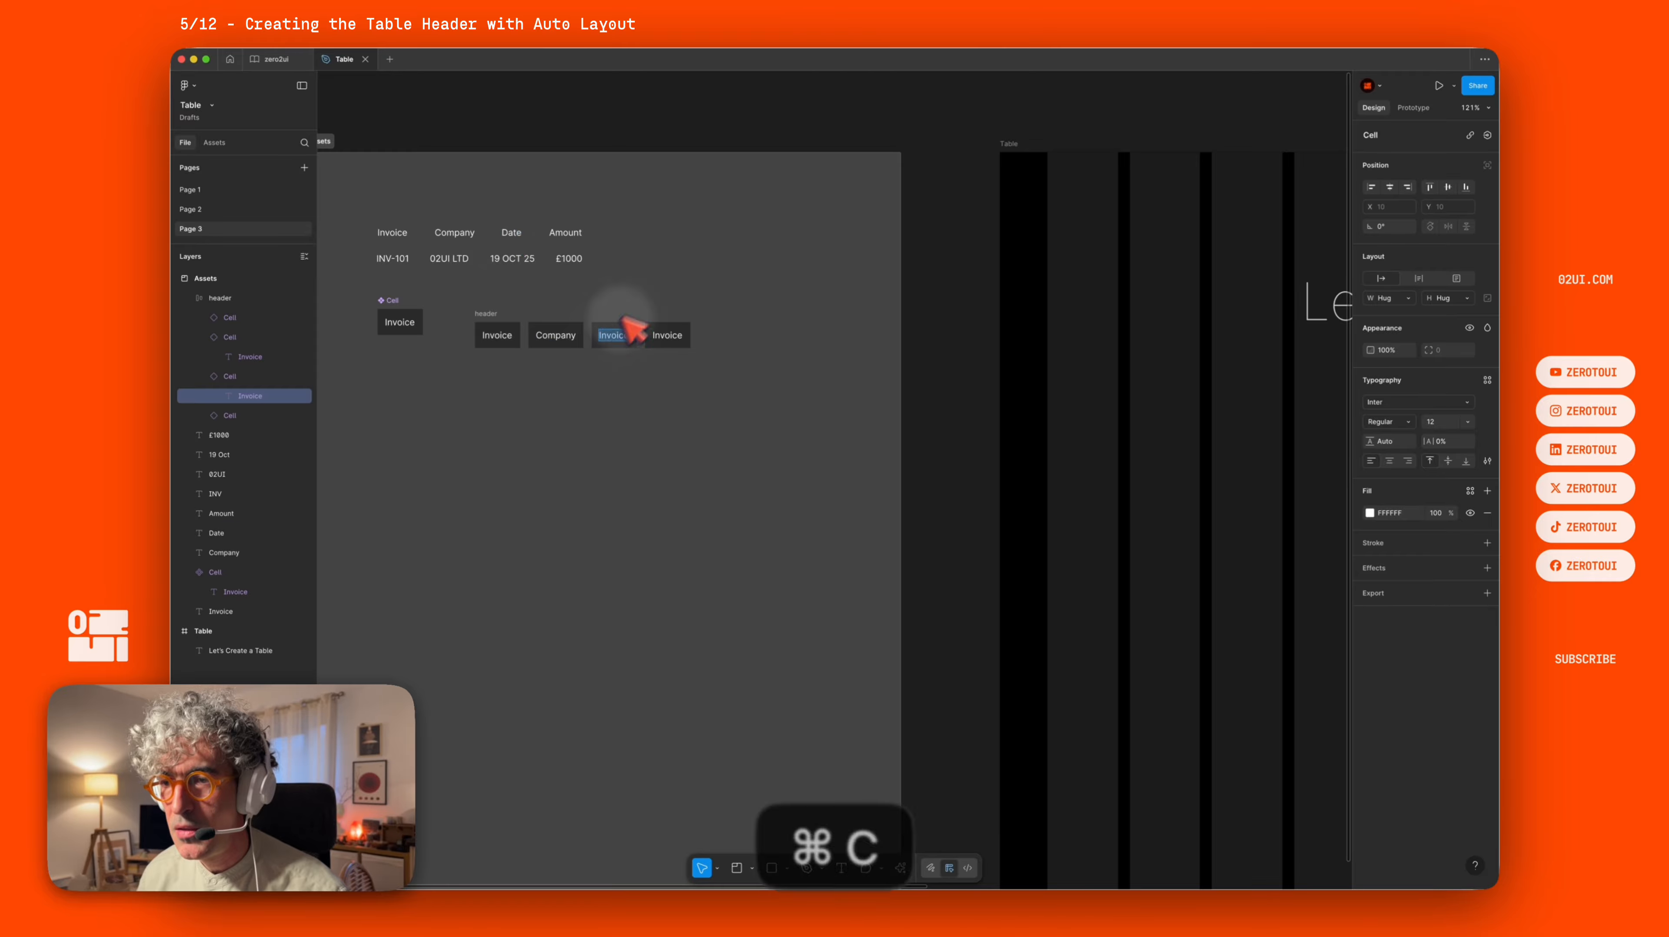
key(cmd+v)
click(565, 233)
key(cmd+c)
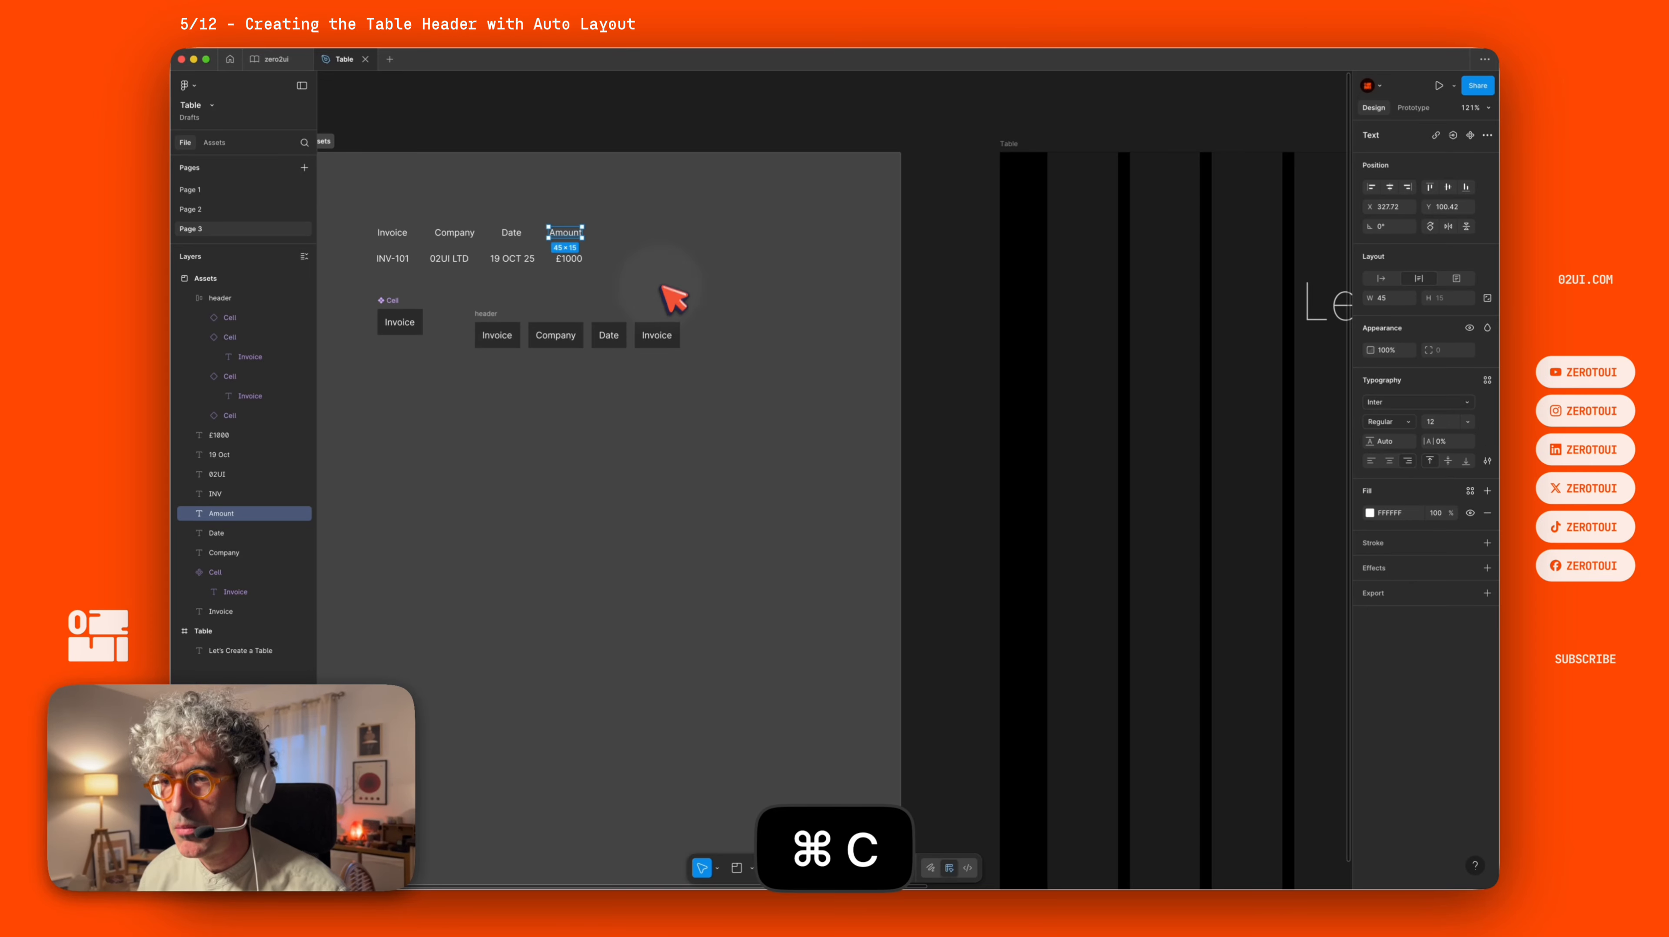
double_click(653, 336)
key(cmd+v)
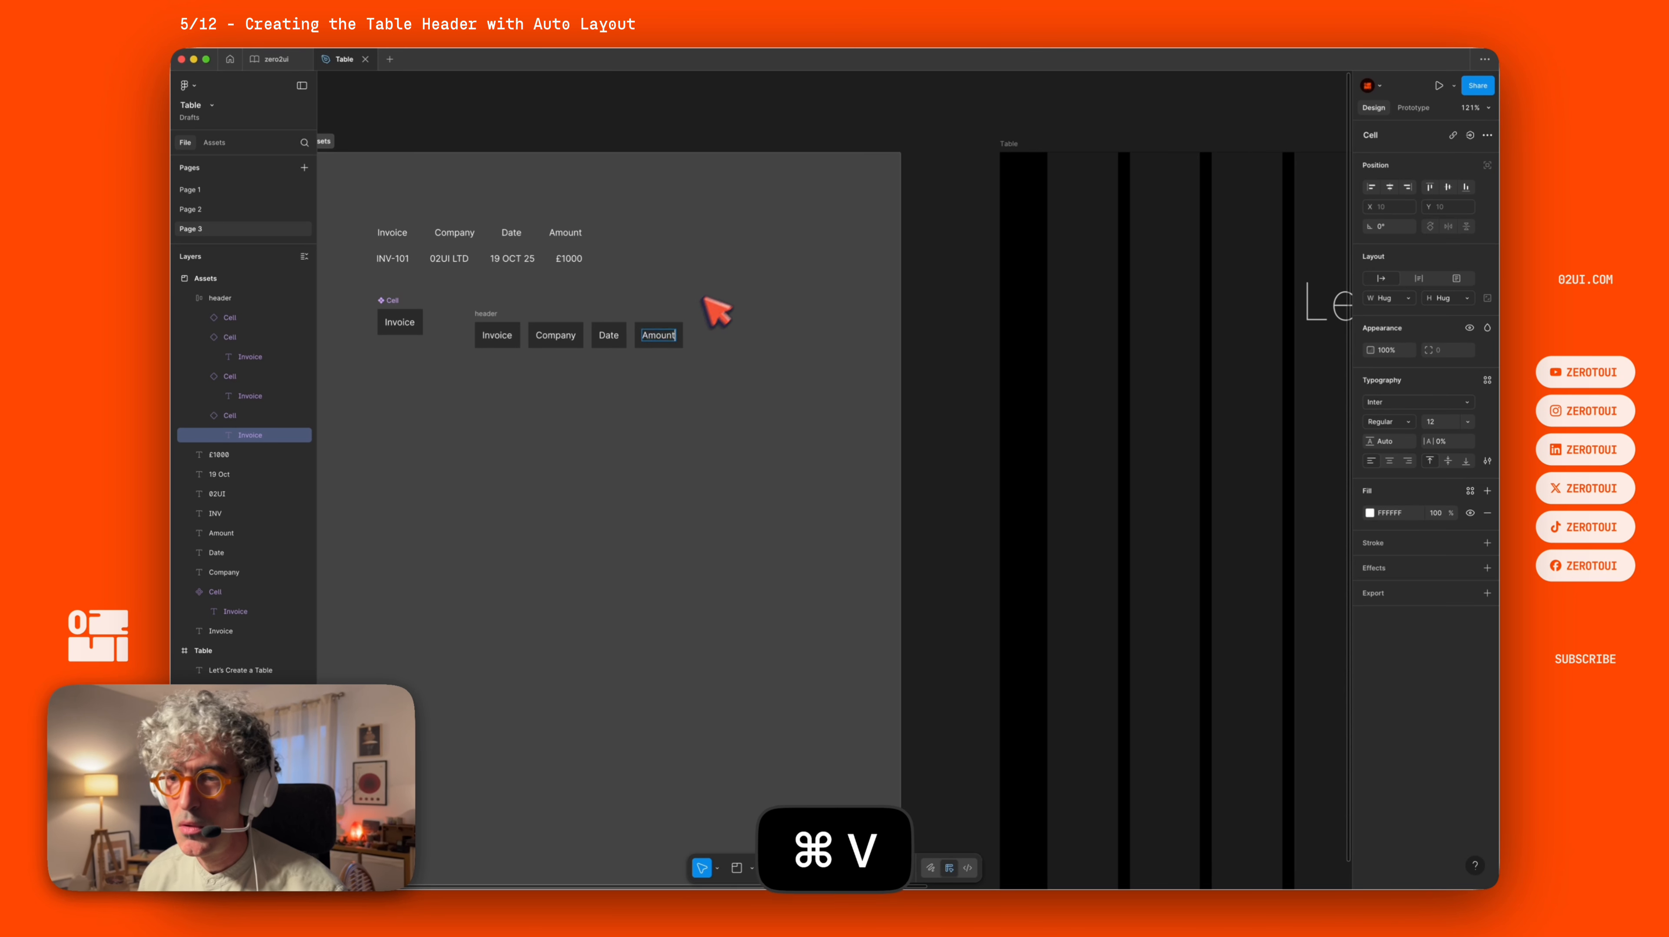
Set the spacing between items in the header frame to 0.
click(730, 298)
click(485, 314)
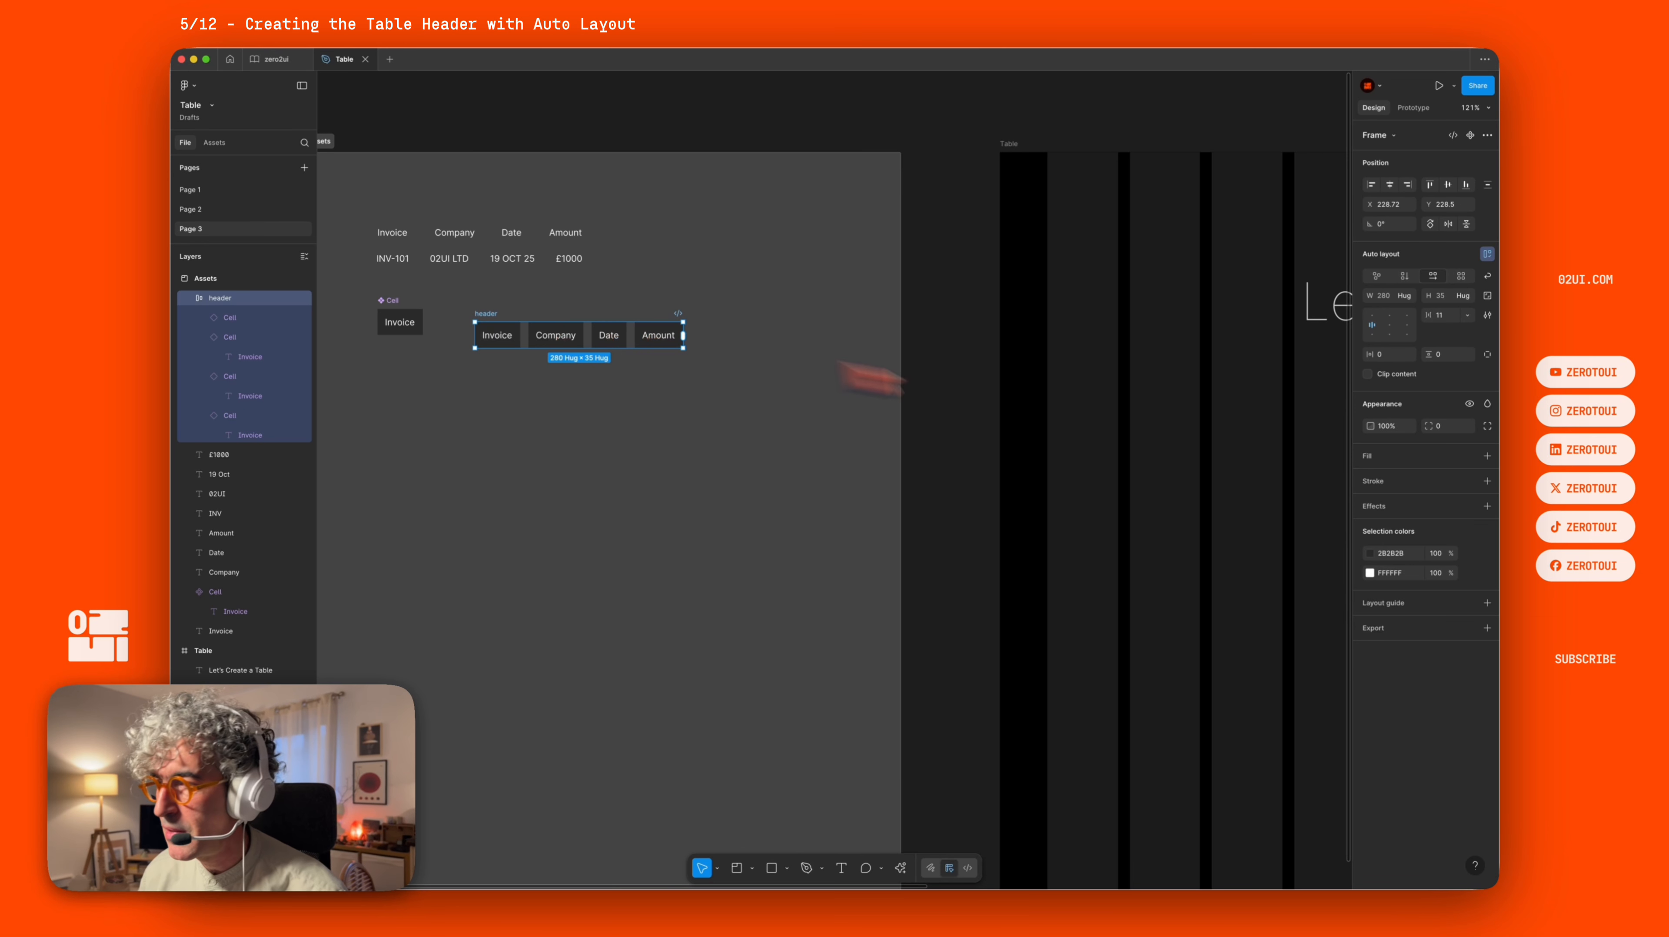
click(1449, 315)
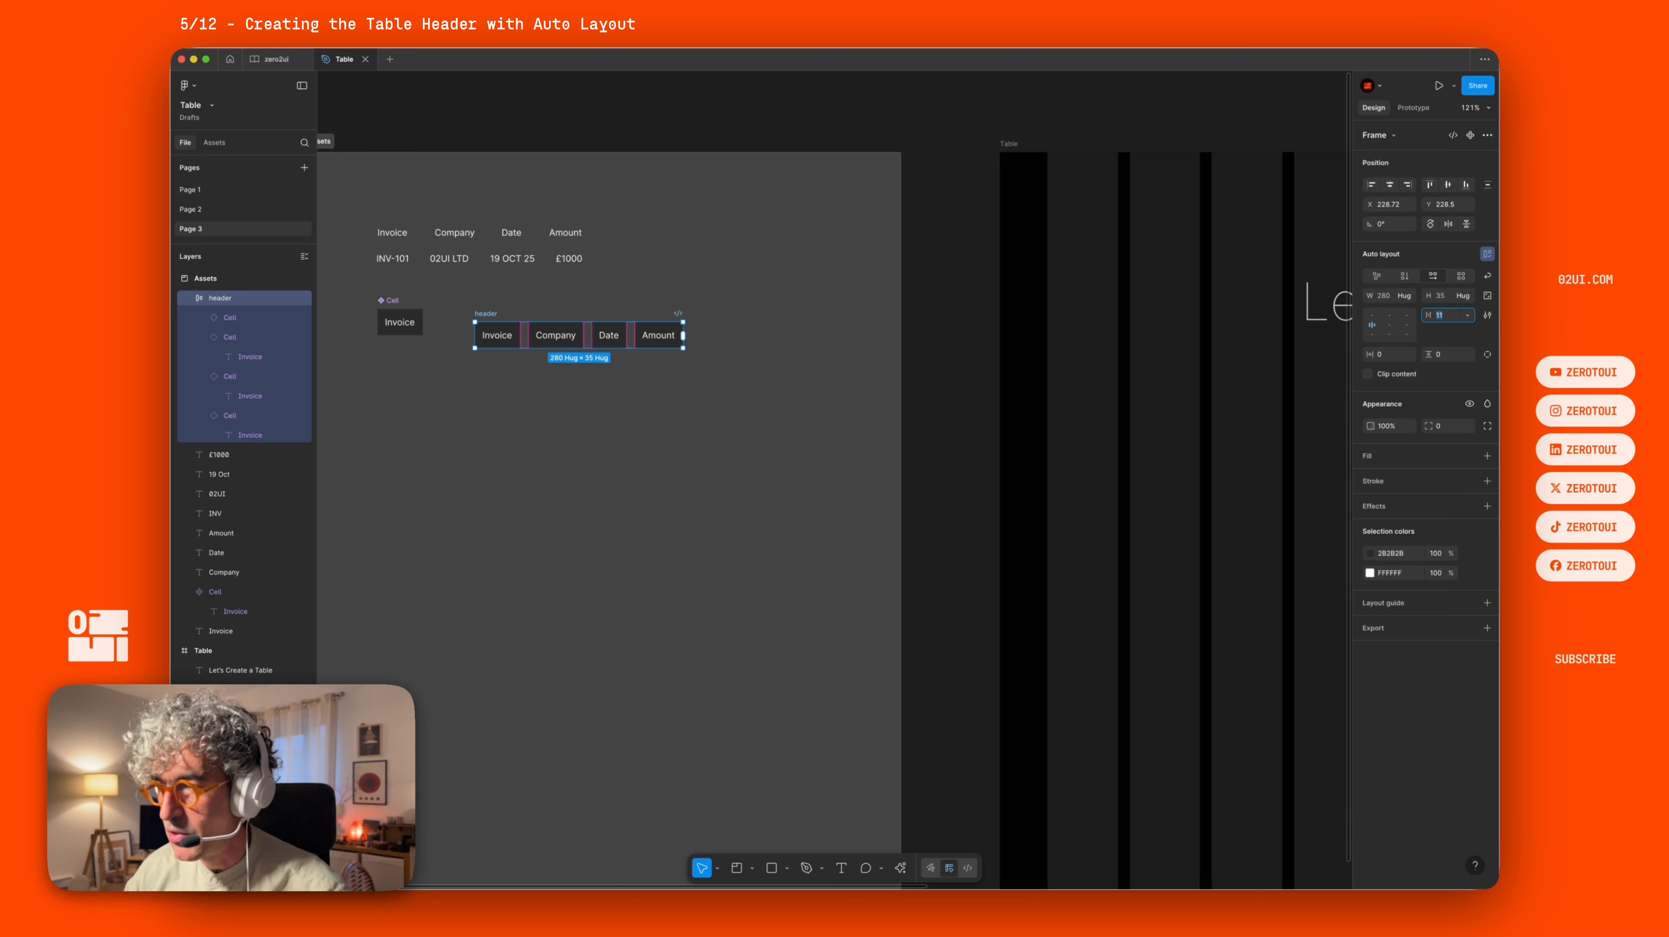
text(0)
key(Return)
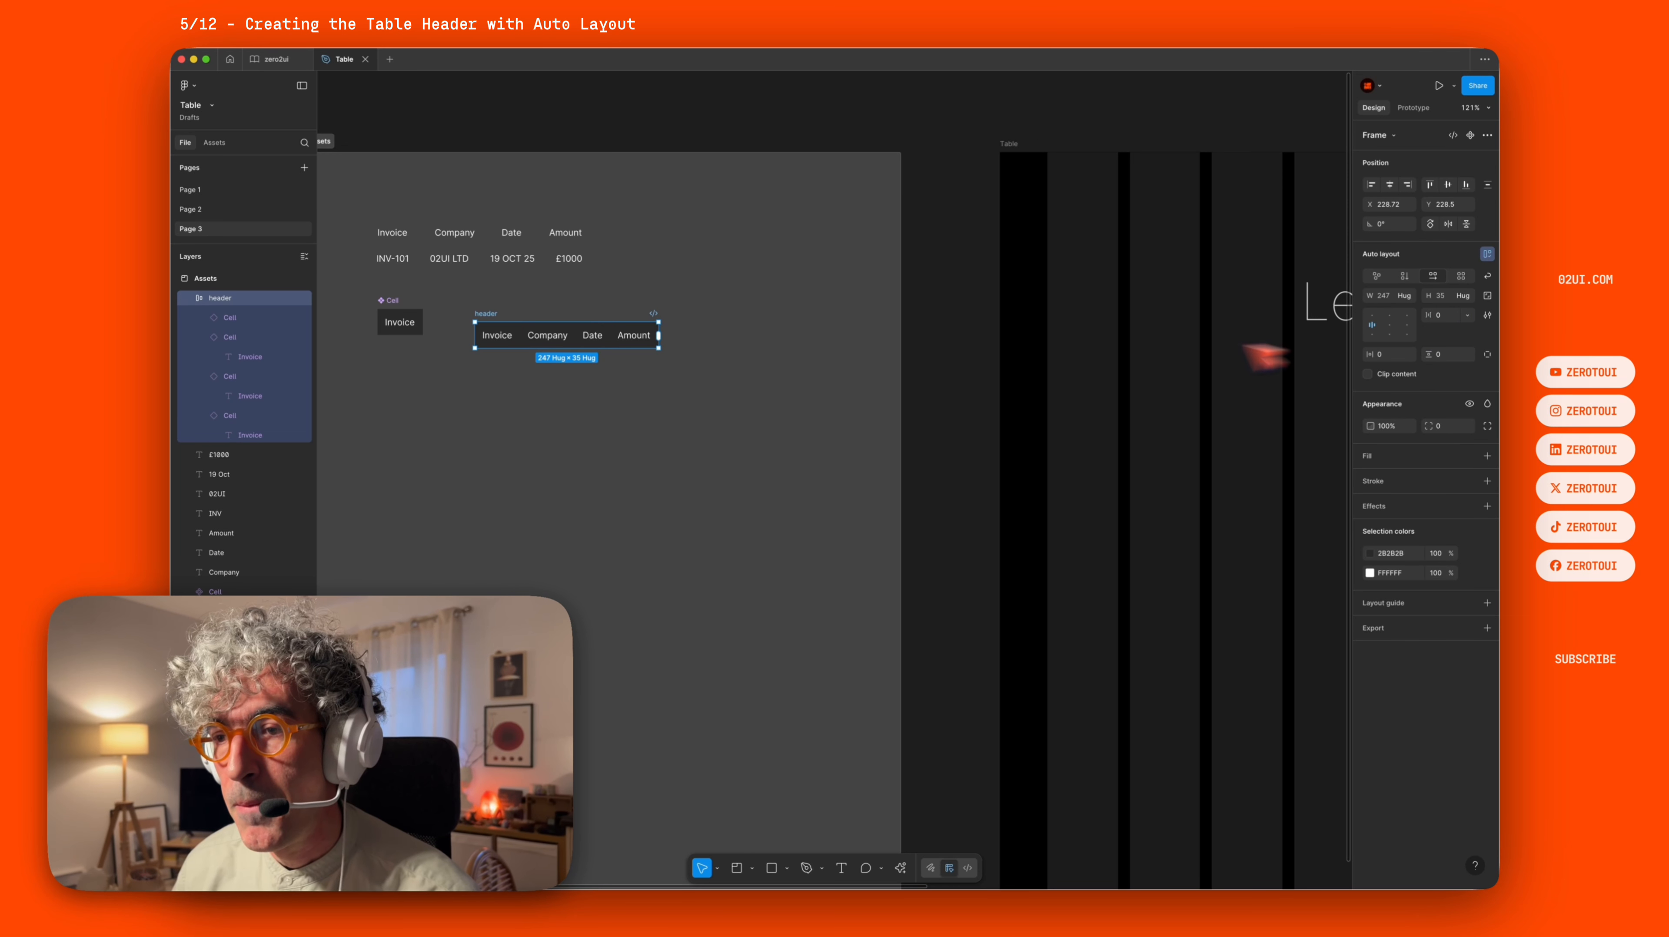
Duplicate the header frame directly below it to make a data row.
click(707, 398)
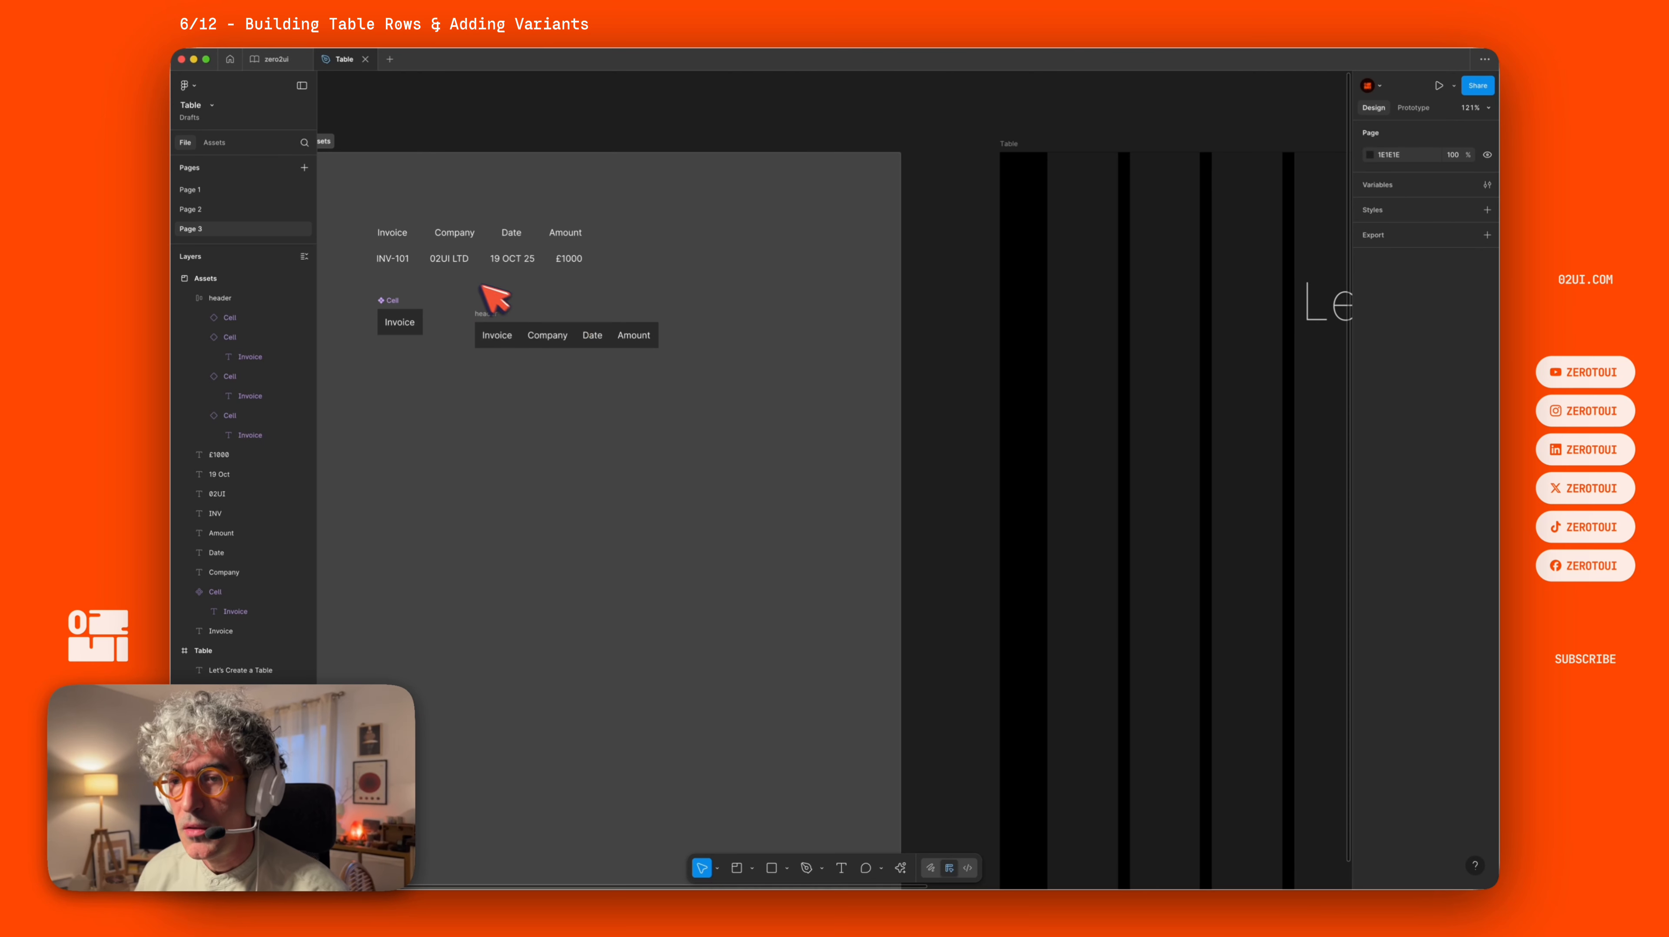
click(512, 298)
click(502, 322)
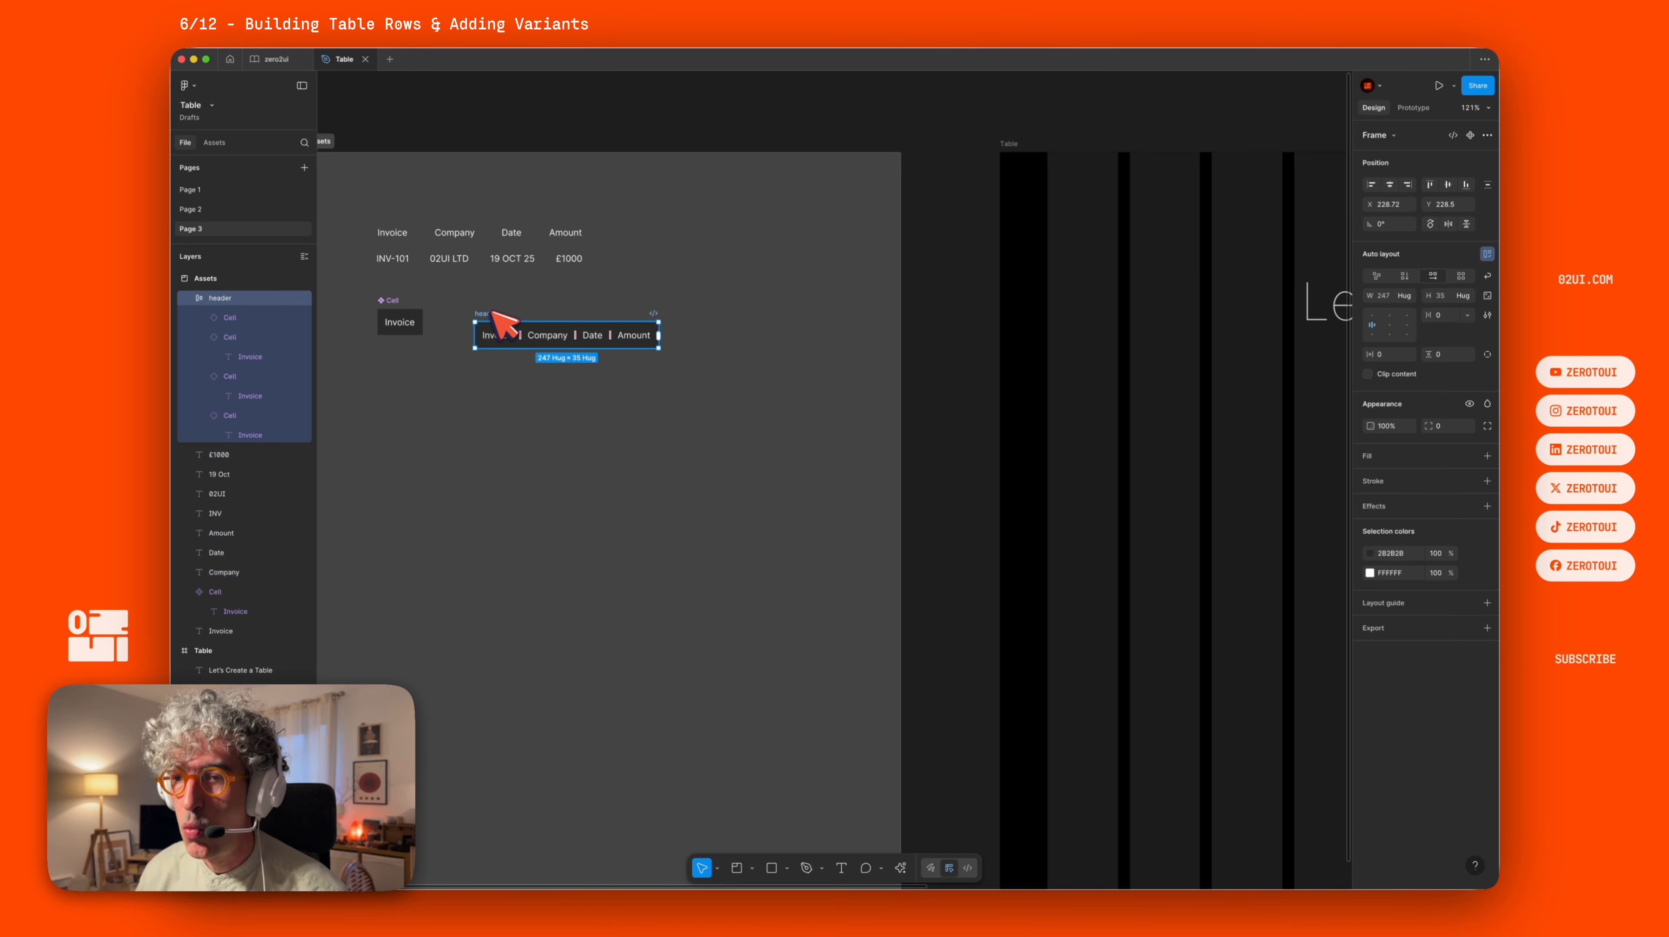
drag(495, 314, 495, 359)
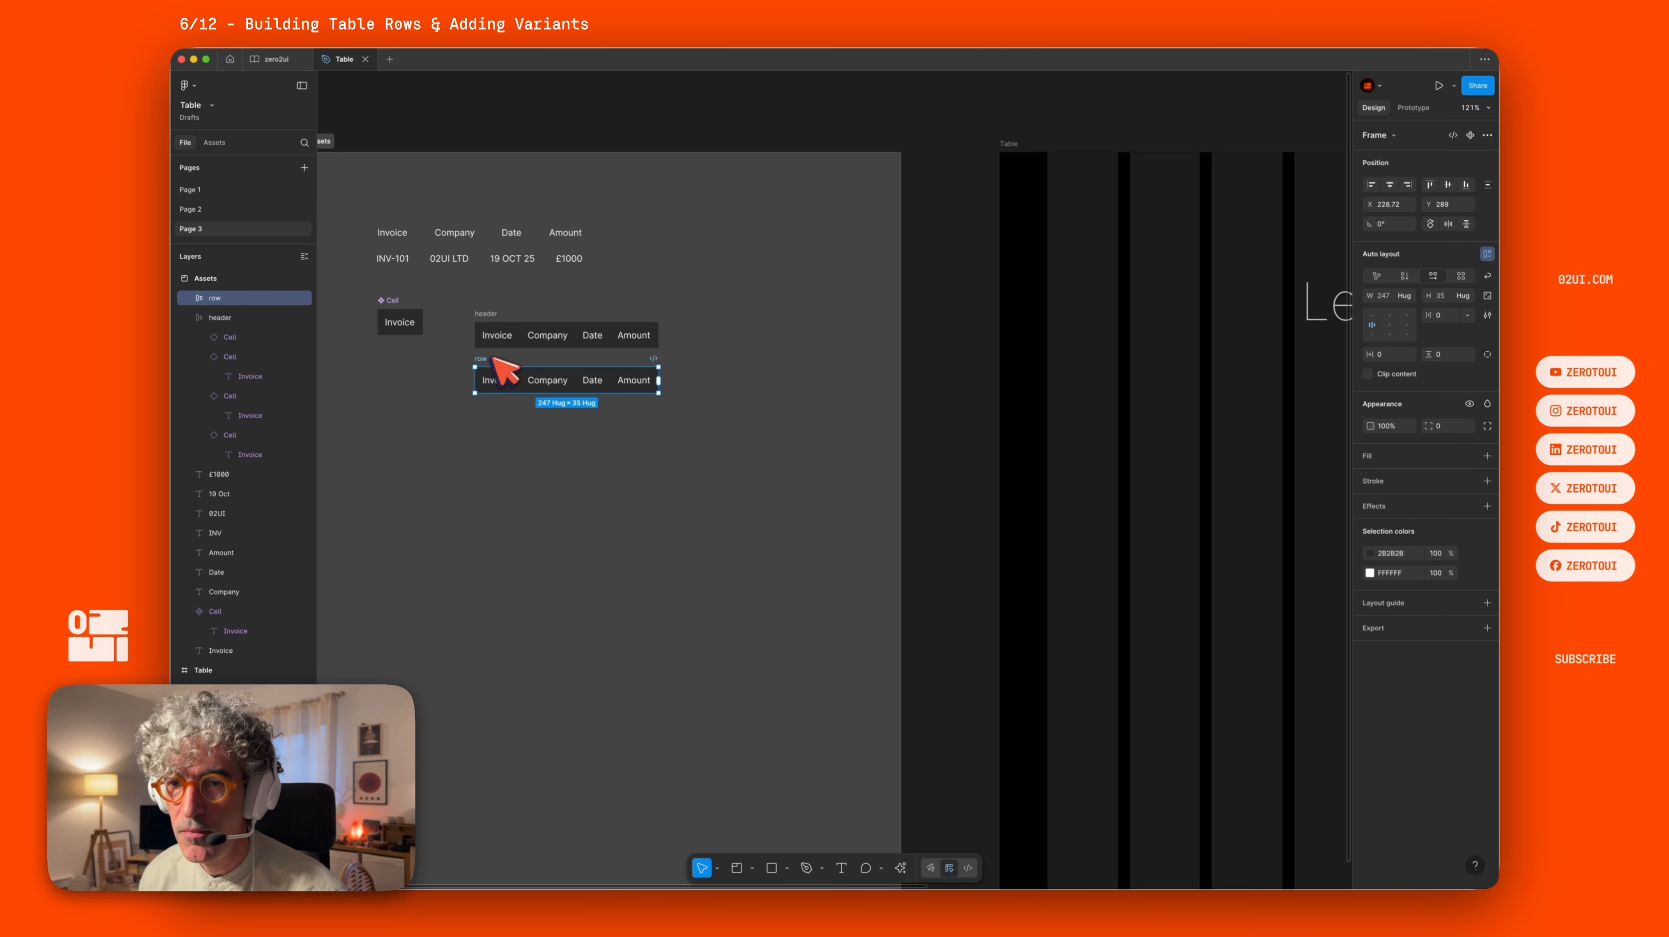
Copy INV-101, 02UI LTD, 19 OCT 25 and £1000 from the sample text into the row's four cells.
click(392, 258)
key(super+c)
double_click(489, 377)
key(super+v)
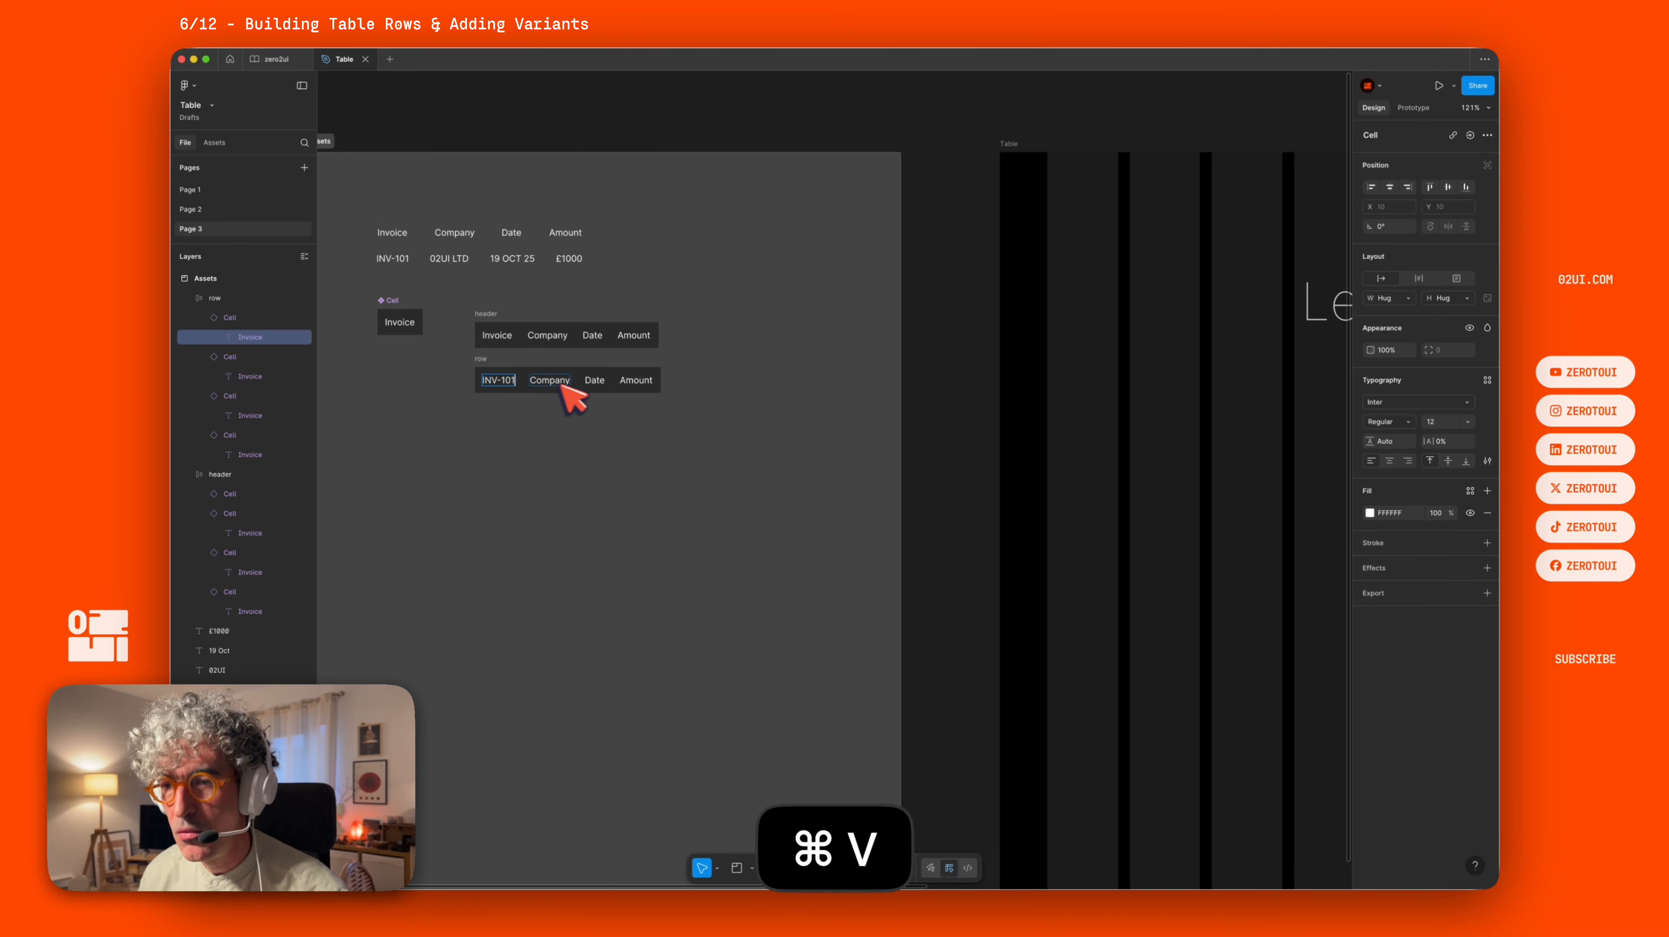
click(447, 258)
key(super+c)
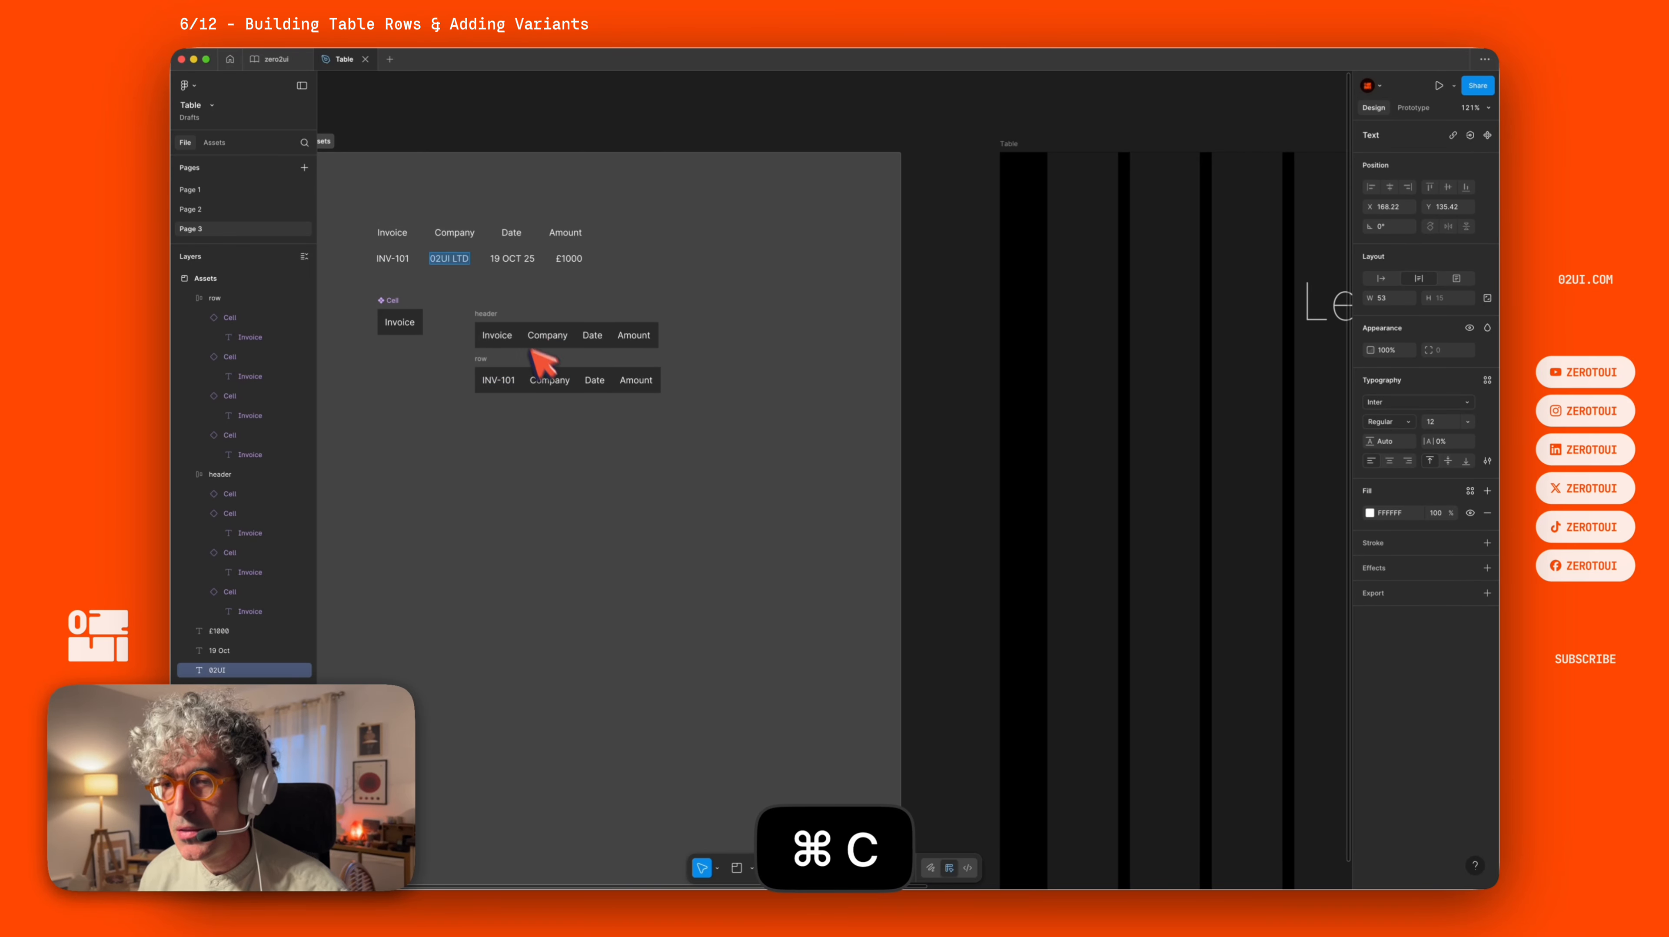
double_click(549, 380)
key(super+v)
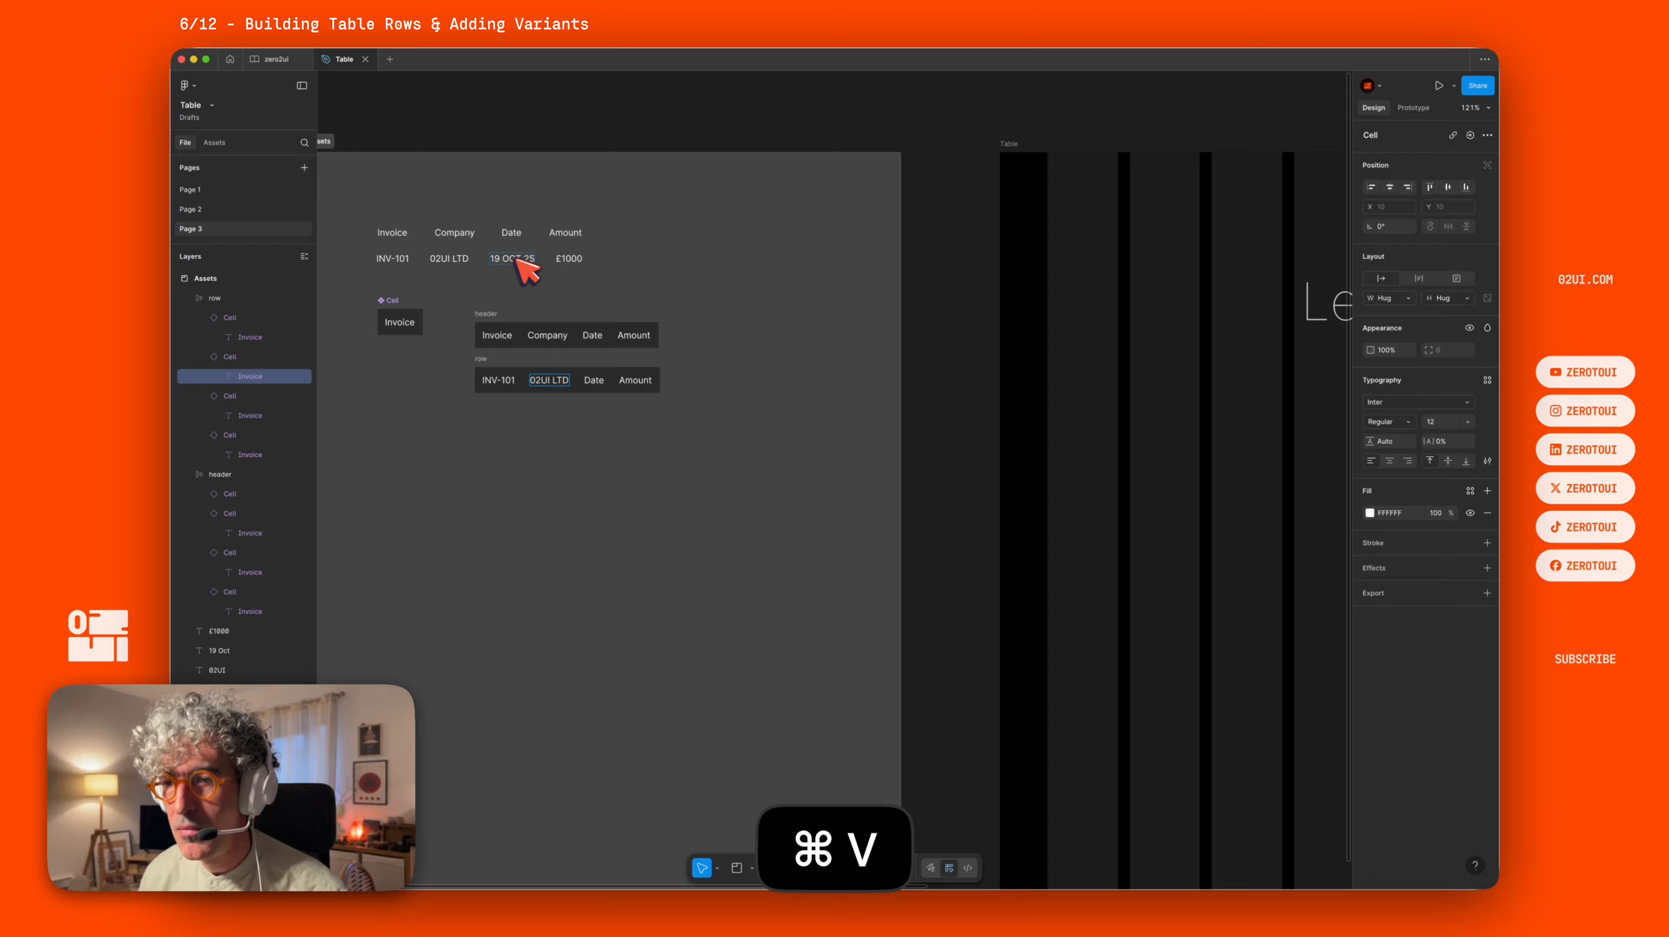
click(517, 258)
key(super+c)
double_click(593, 381)
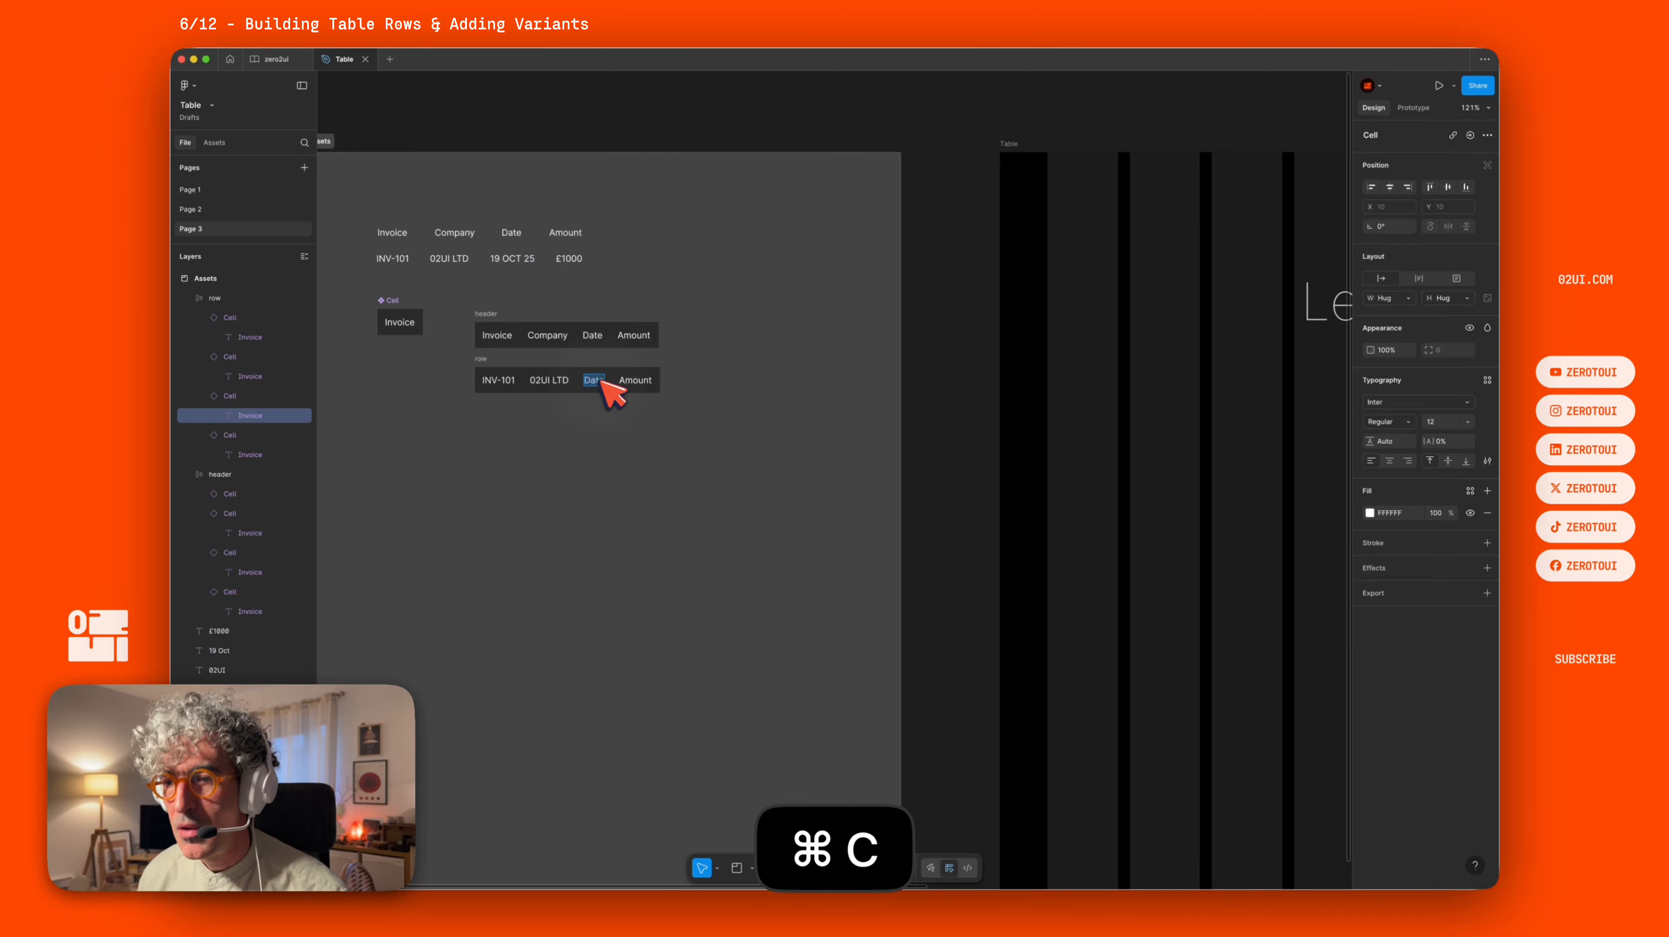
key(super+v)
click(567, 257)
key(super+c)
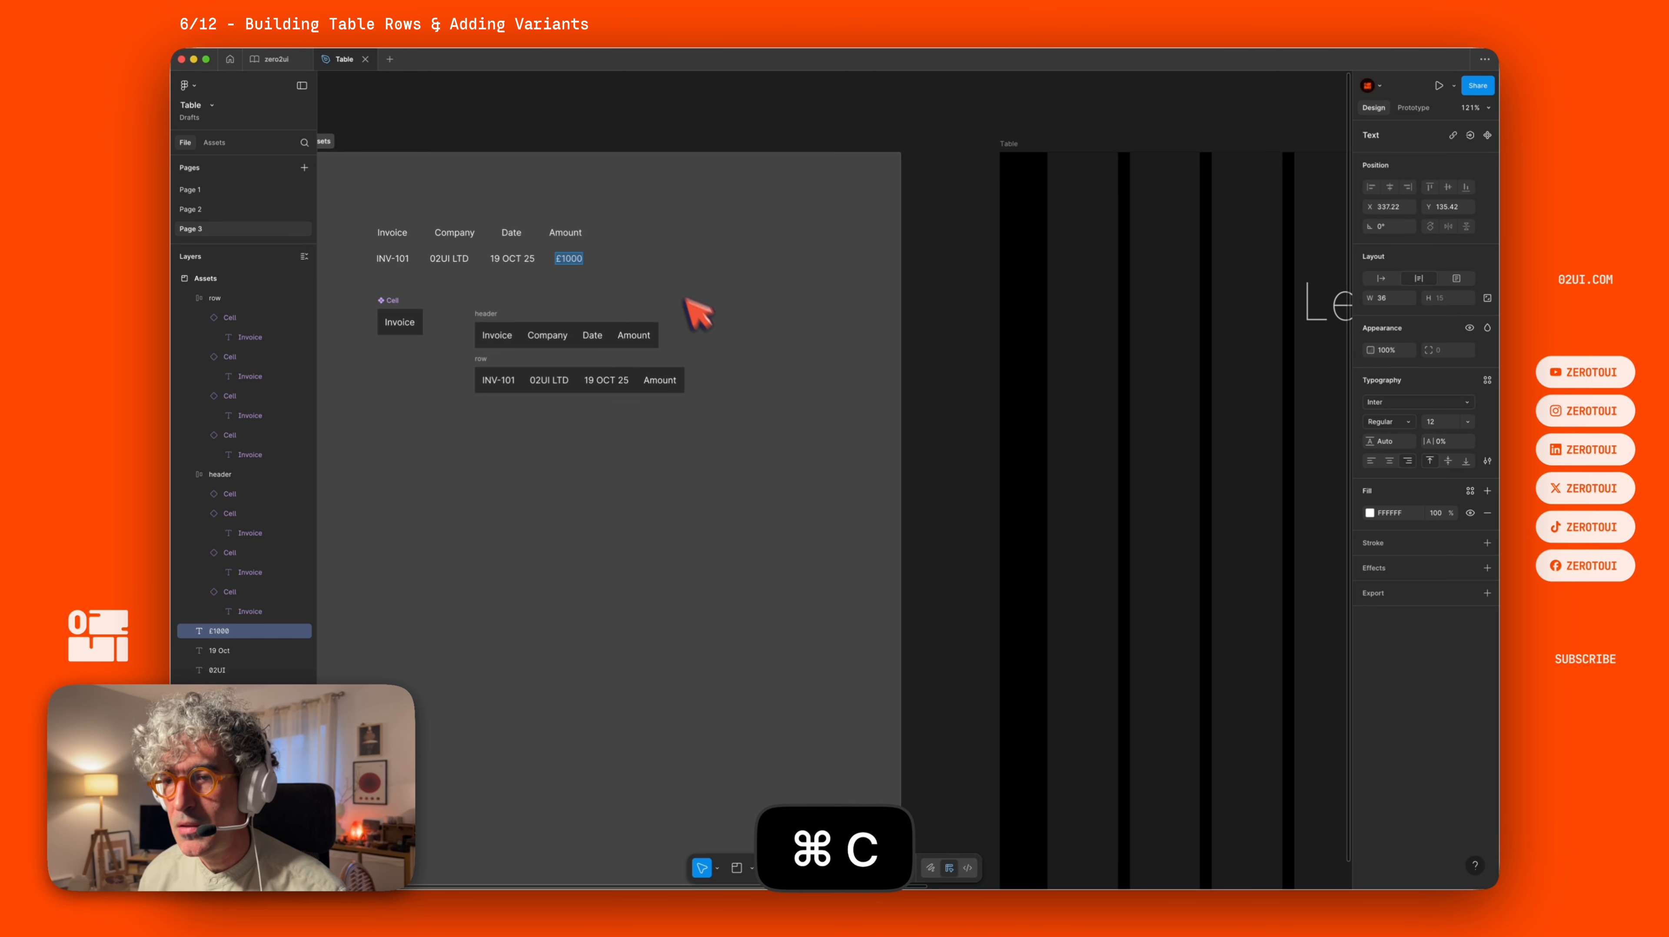
double_click(659, 380)
key(super+v)
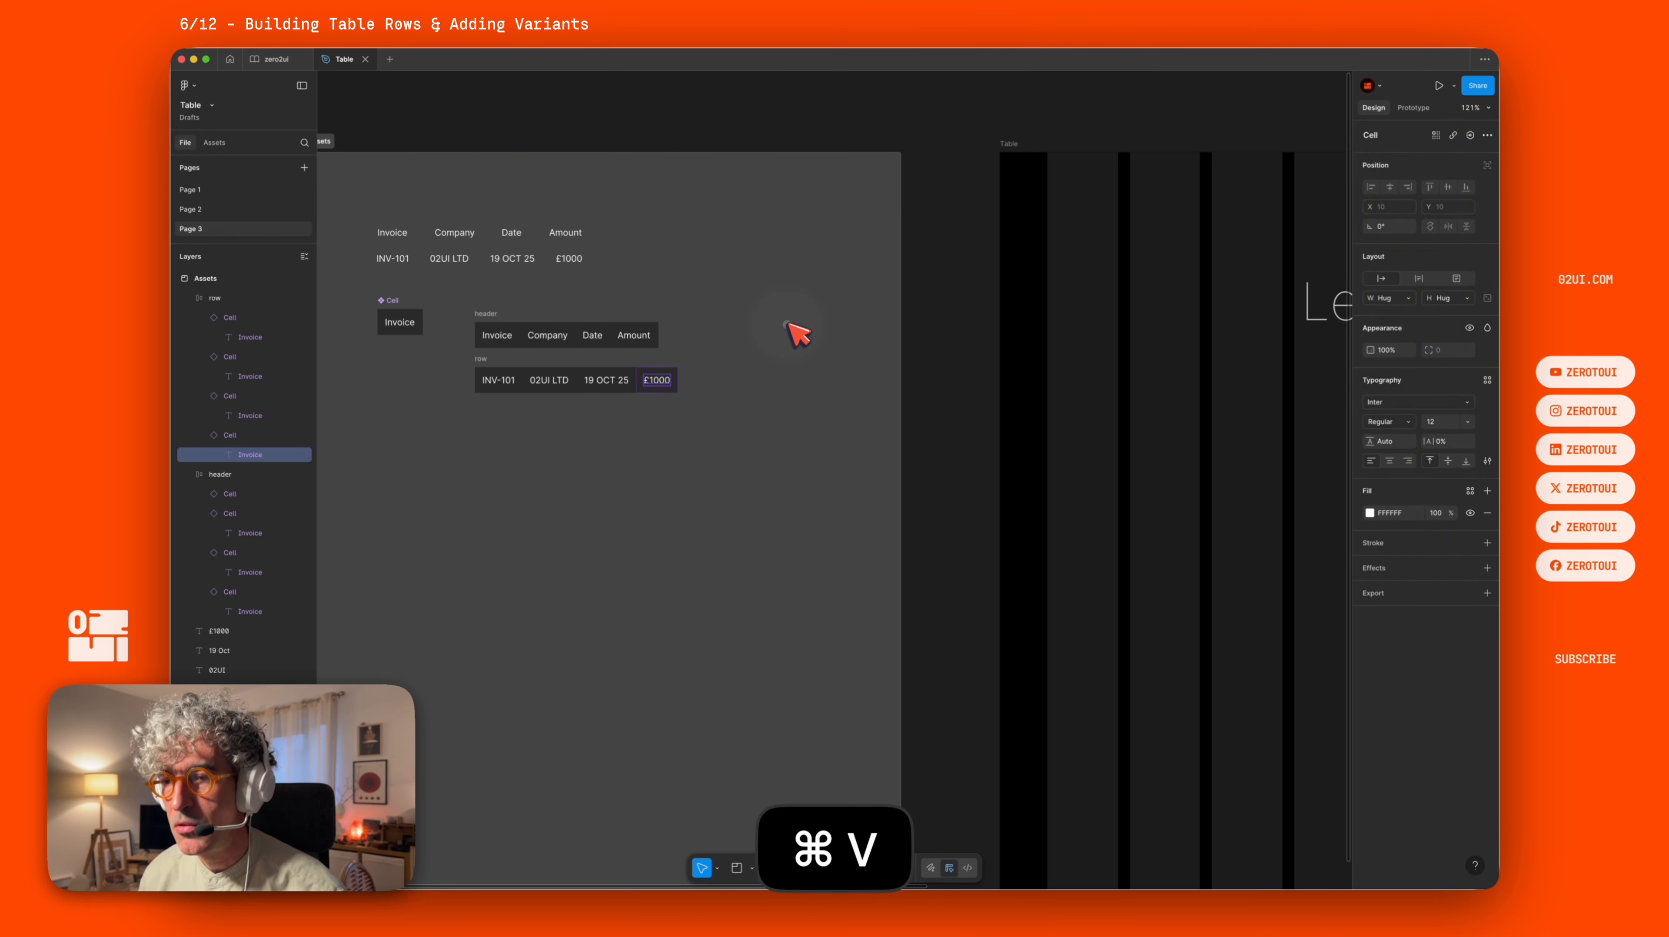
Go to Page 1 and draw two circles about 47 px wide beside the Pro Designer table.
click(793, 328)
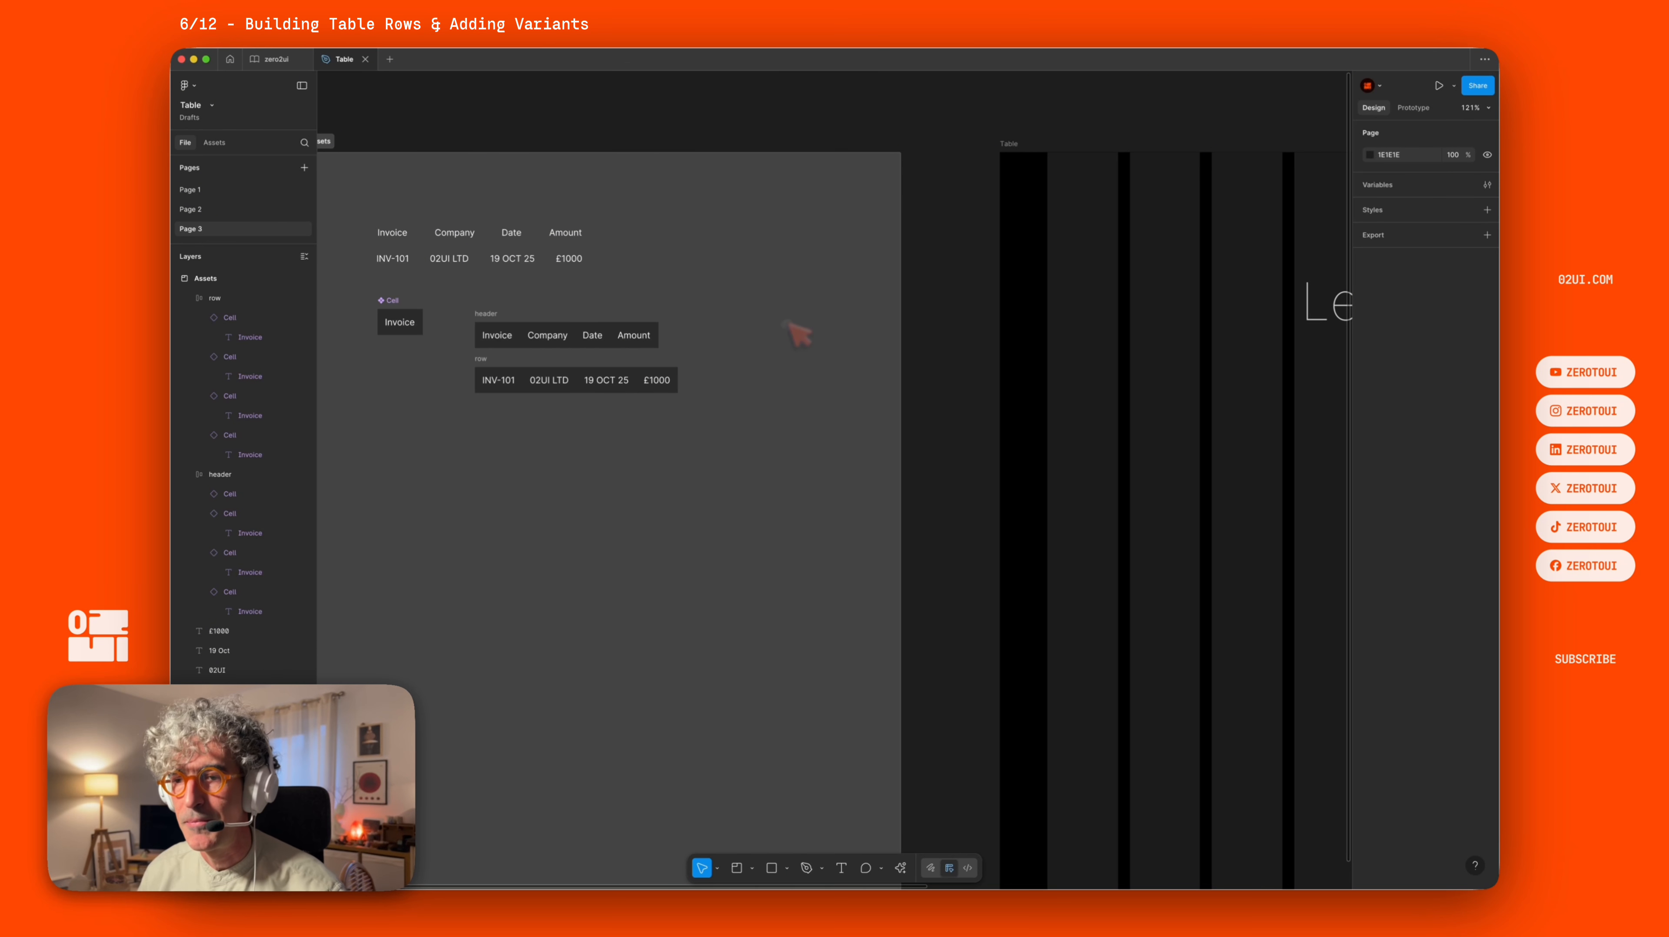
click(799, 335)
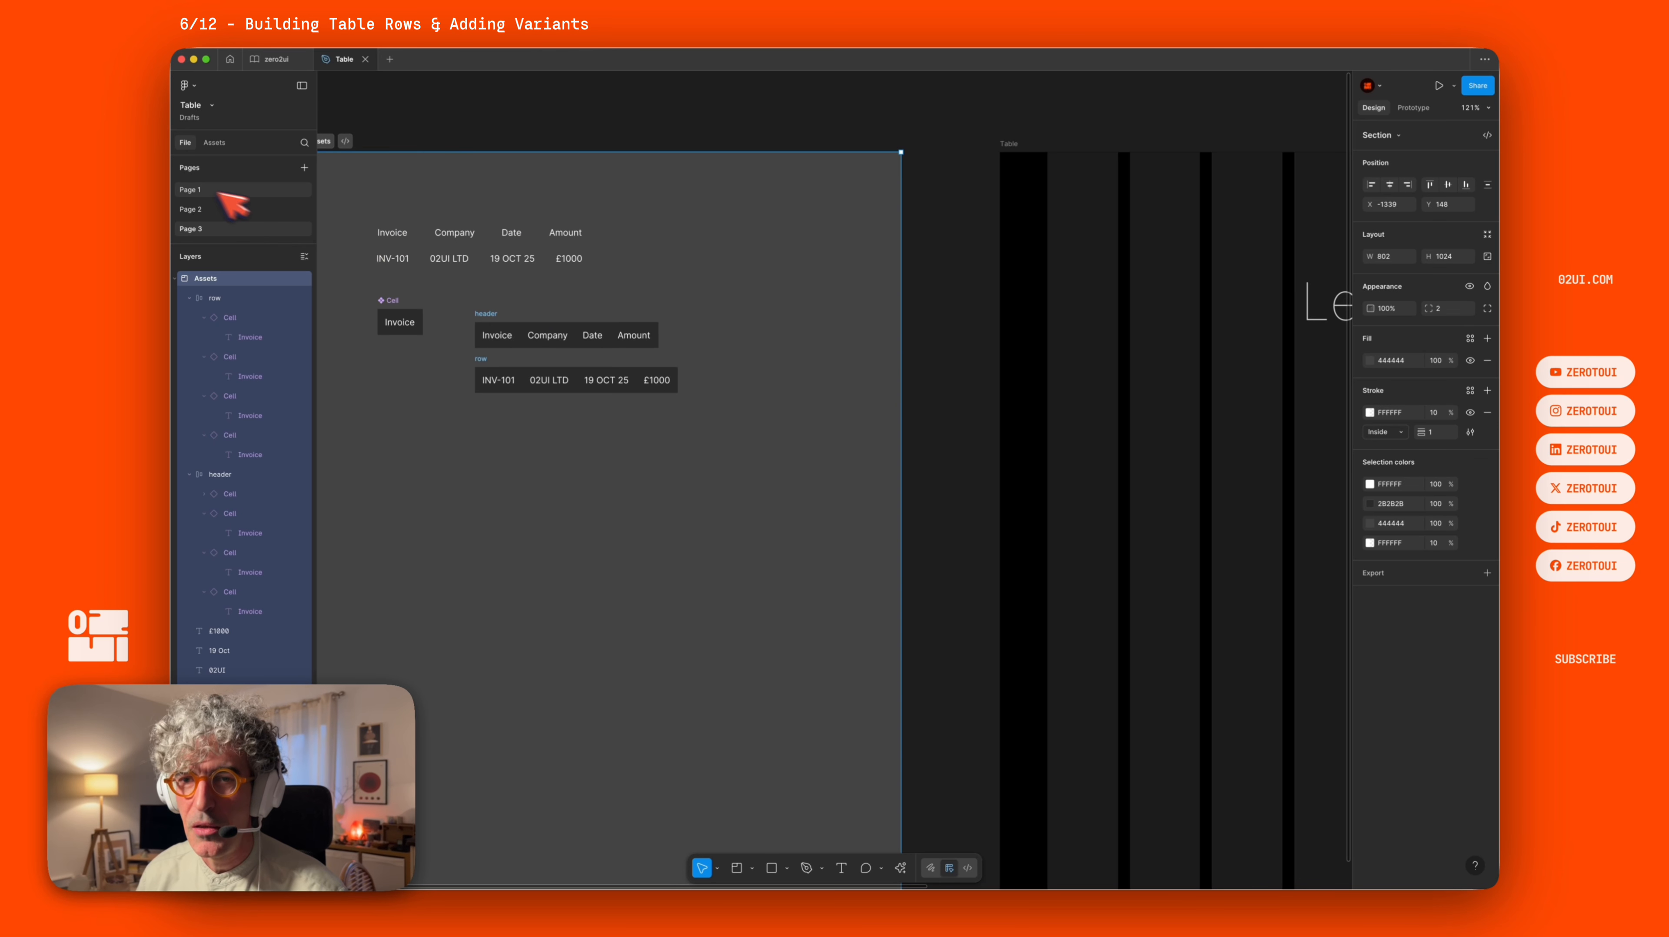
click(192, 189)
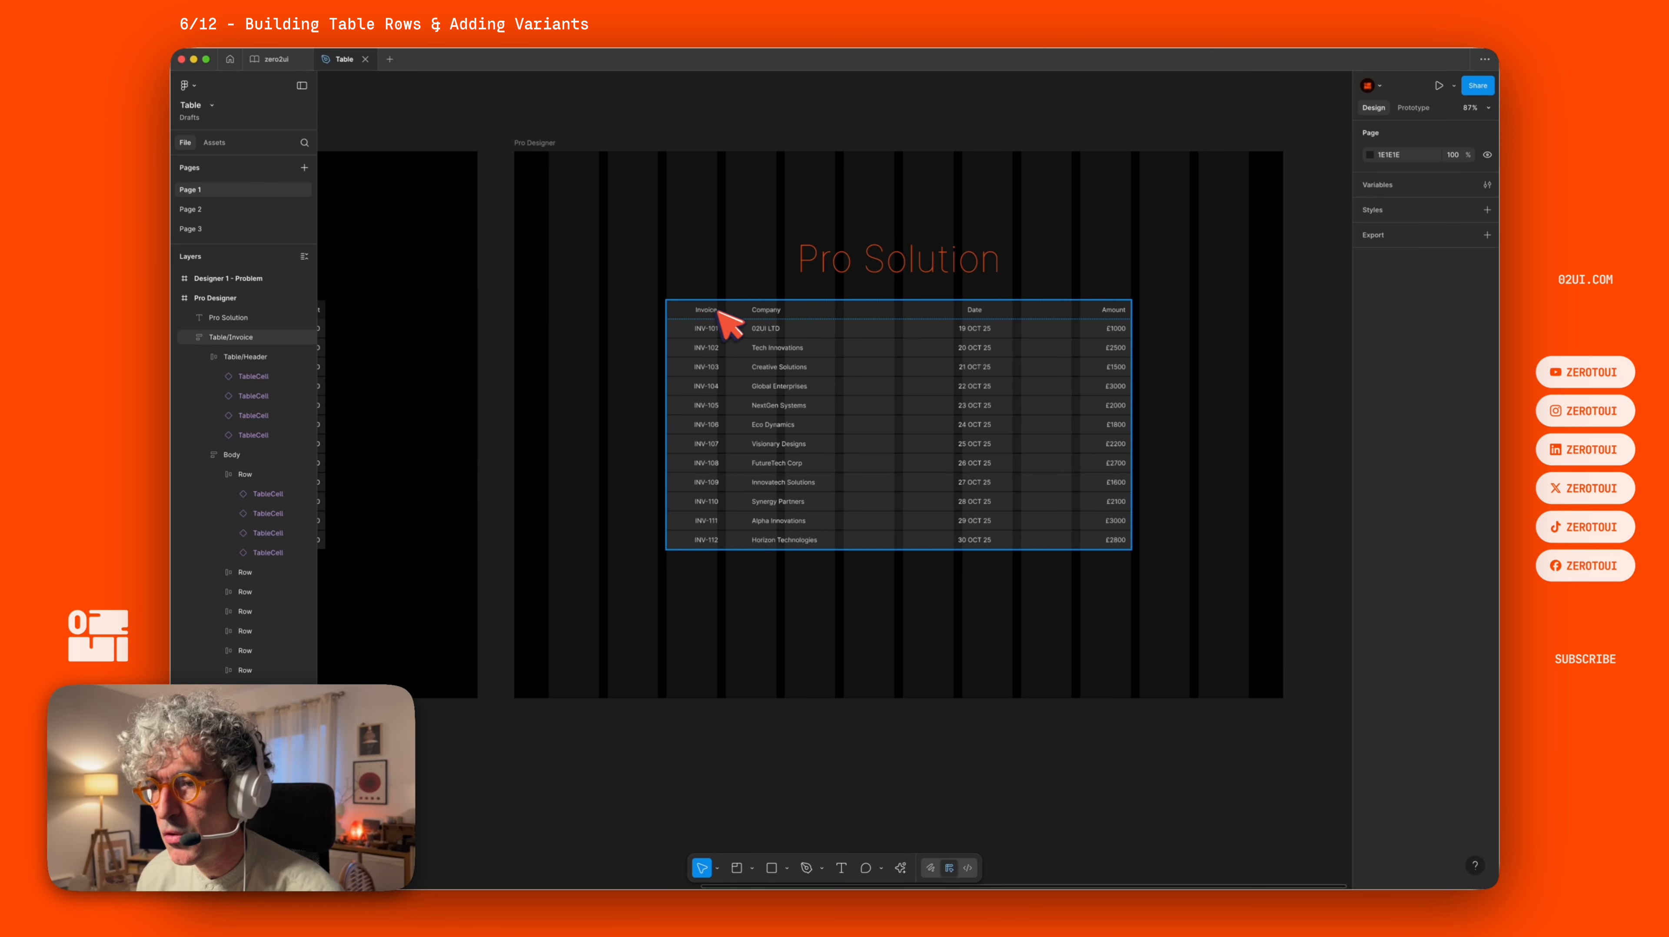
key(o)
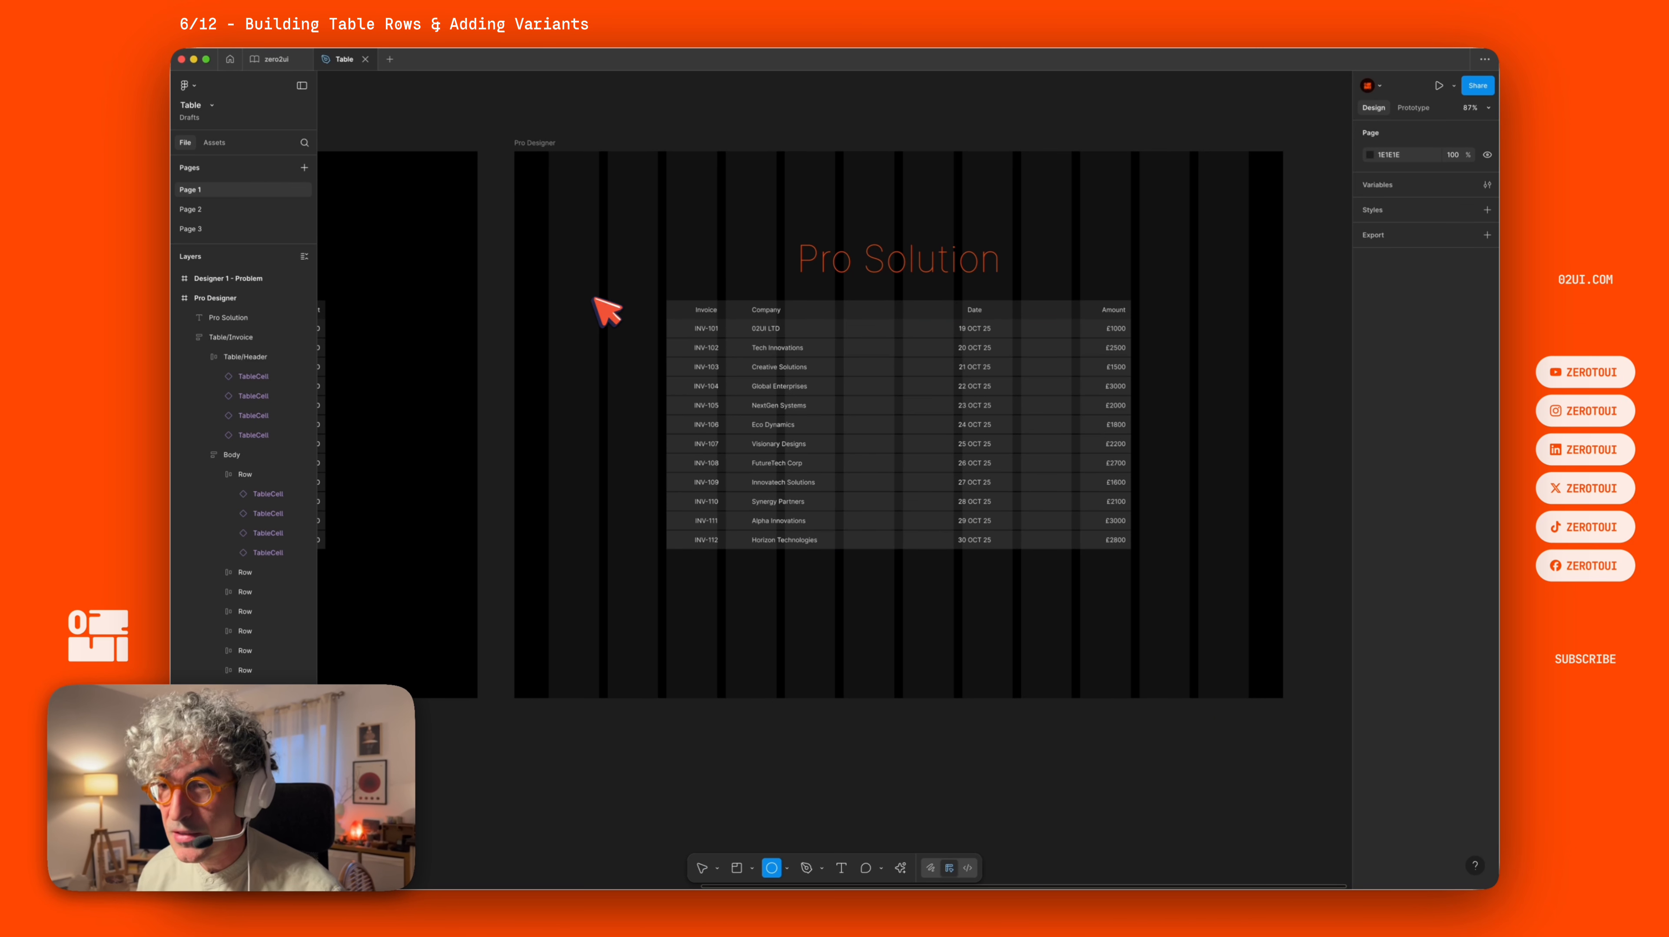
drag(615, 294, 634, 343)
scroll(689, 328, up, 5)
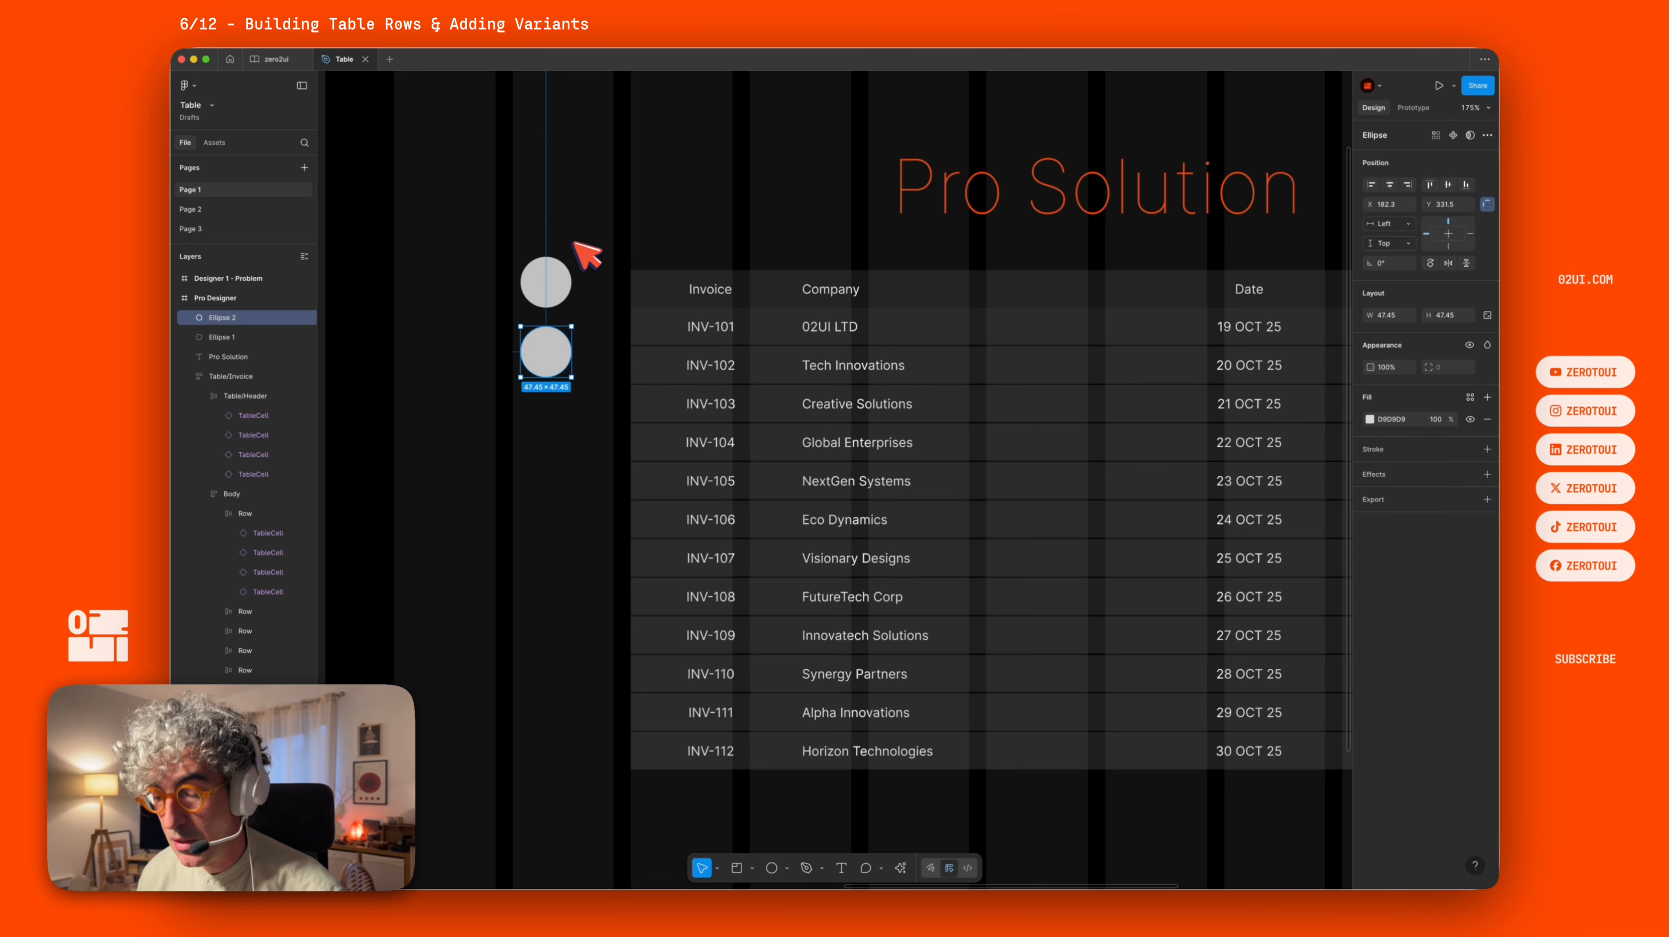
Fill the two circles with colours sampled from the table's header and row, then copy both circles.
click(655, 285)
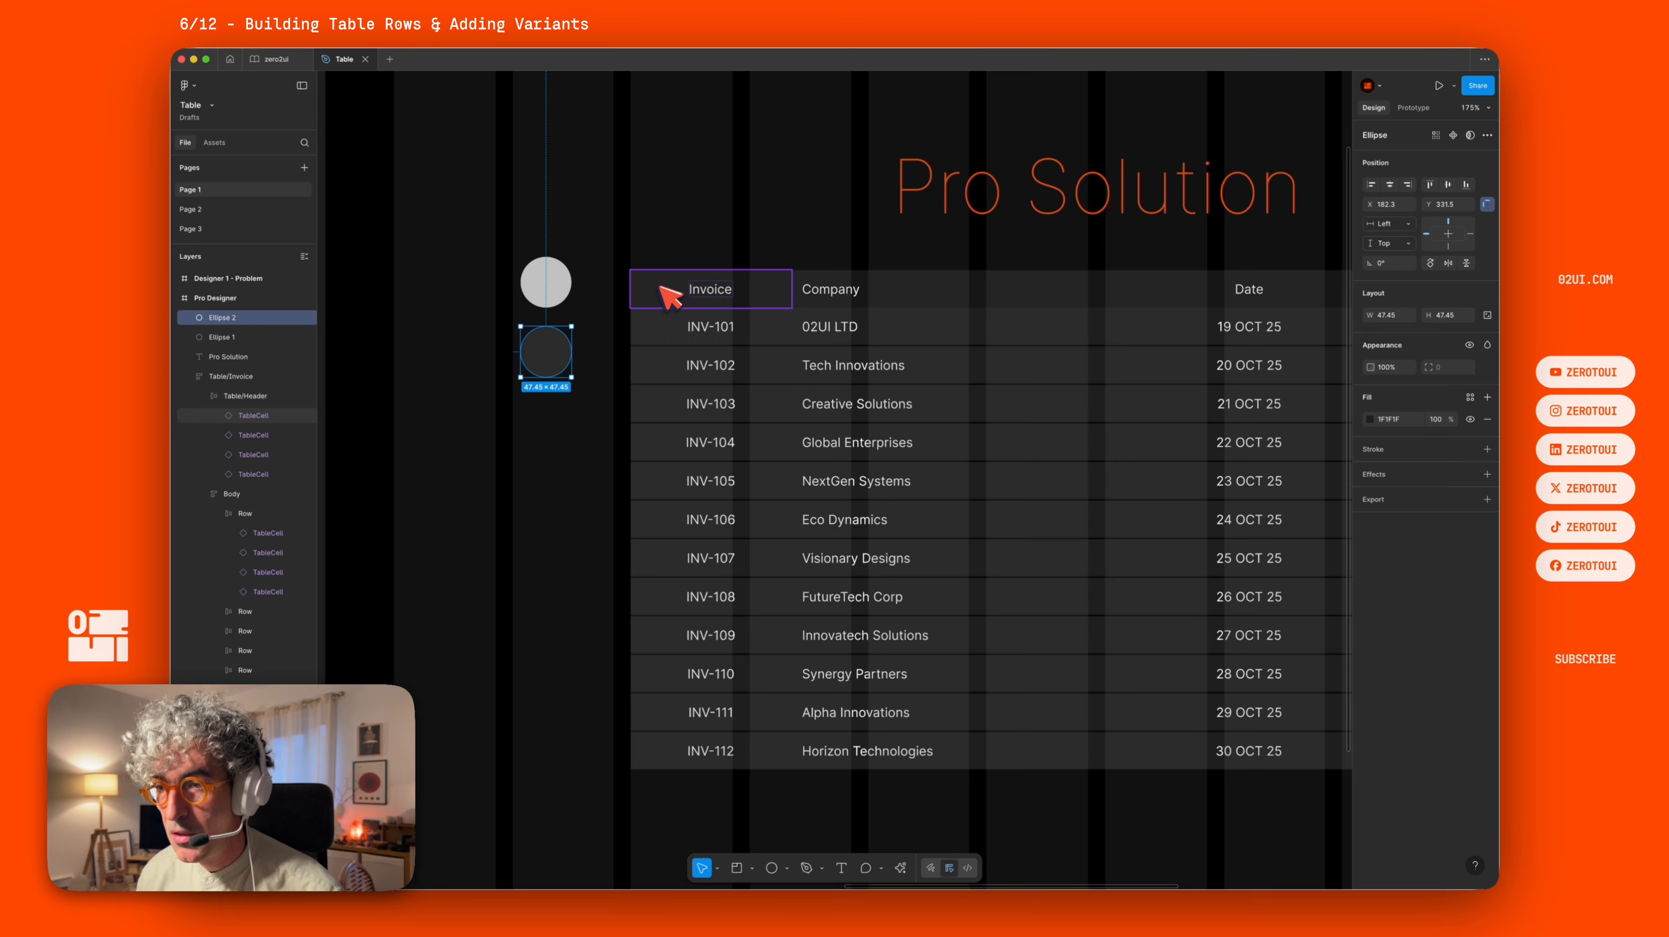
click(546, 269)
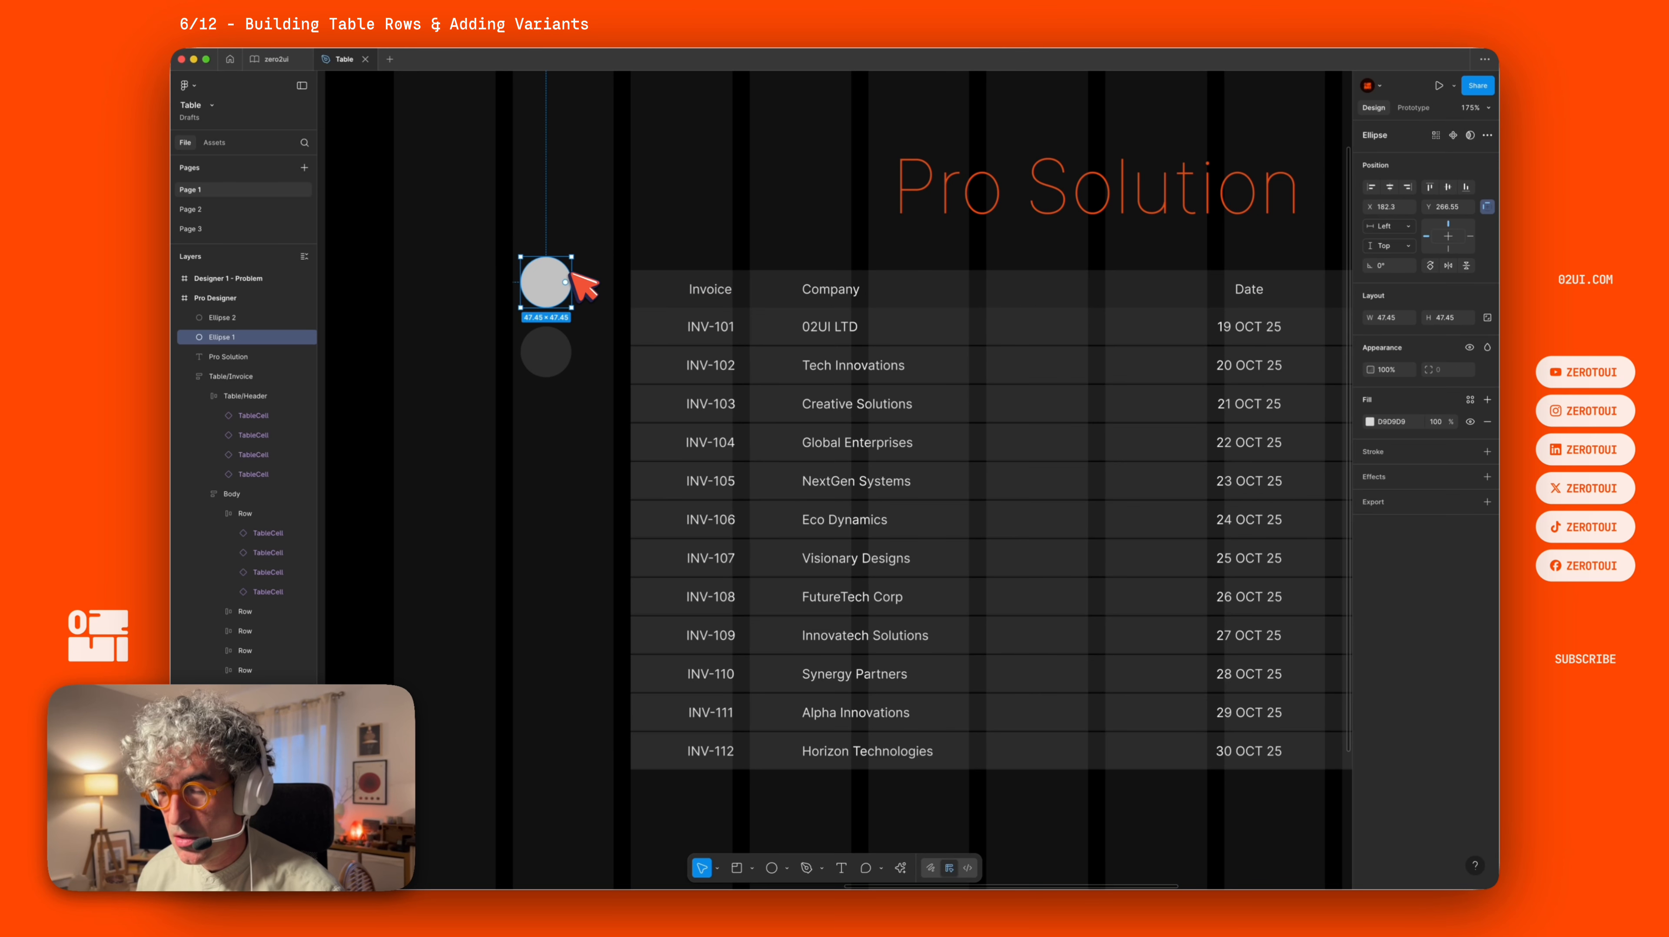
key(i)
click(658, 277)
drag(585, 206, 550, 423)
key(super+c)
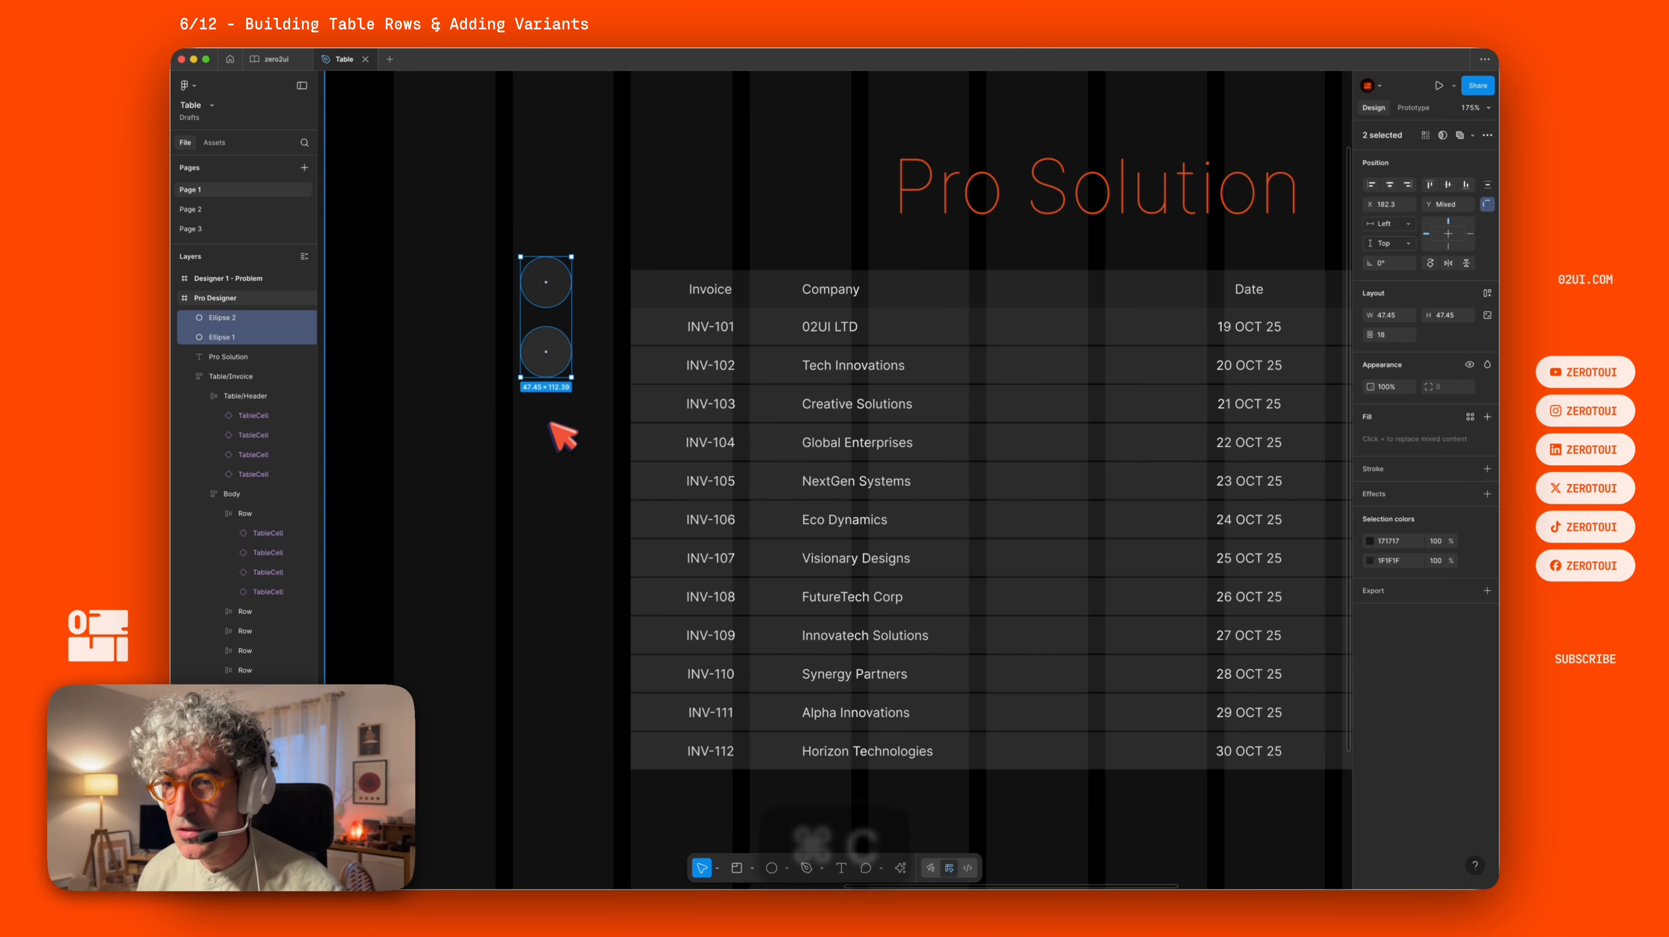
Move the two colour circles from Page 1 onto Page 3 beside the Cell component.
key(super+x)
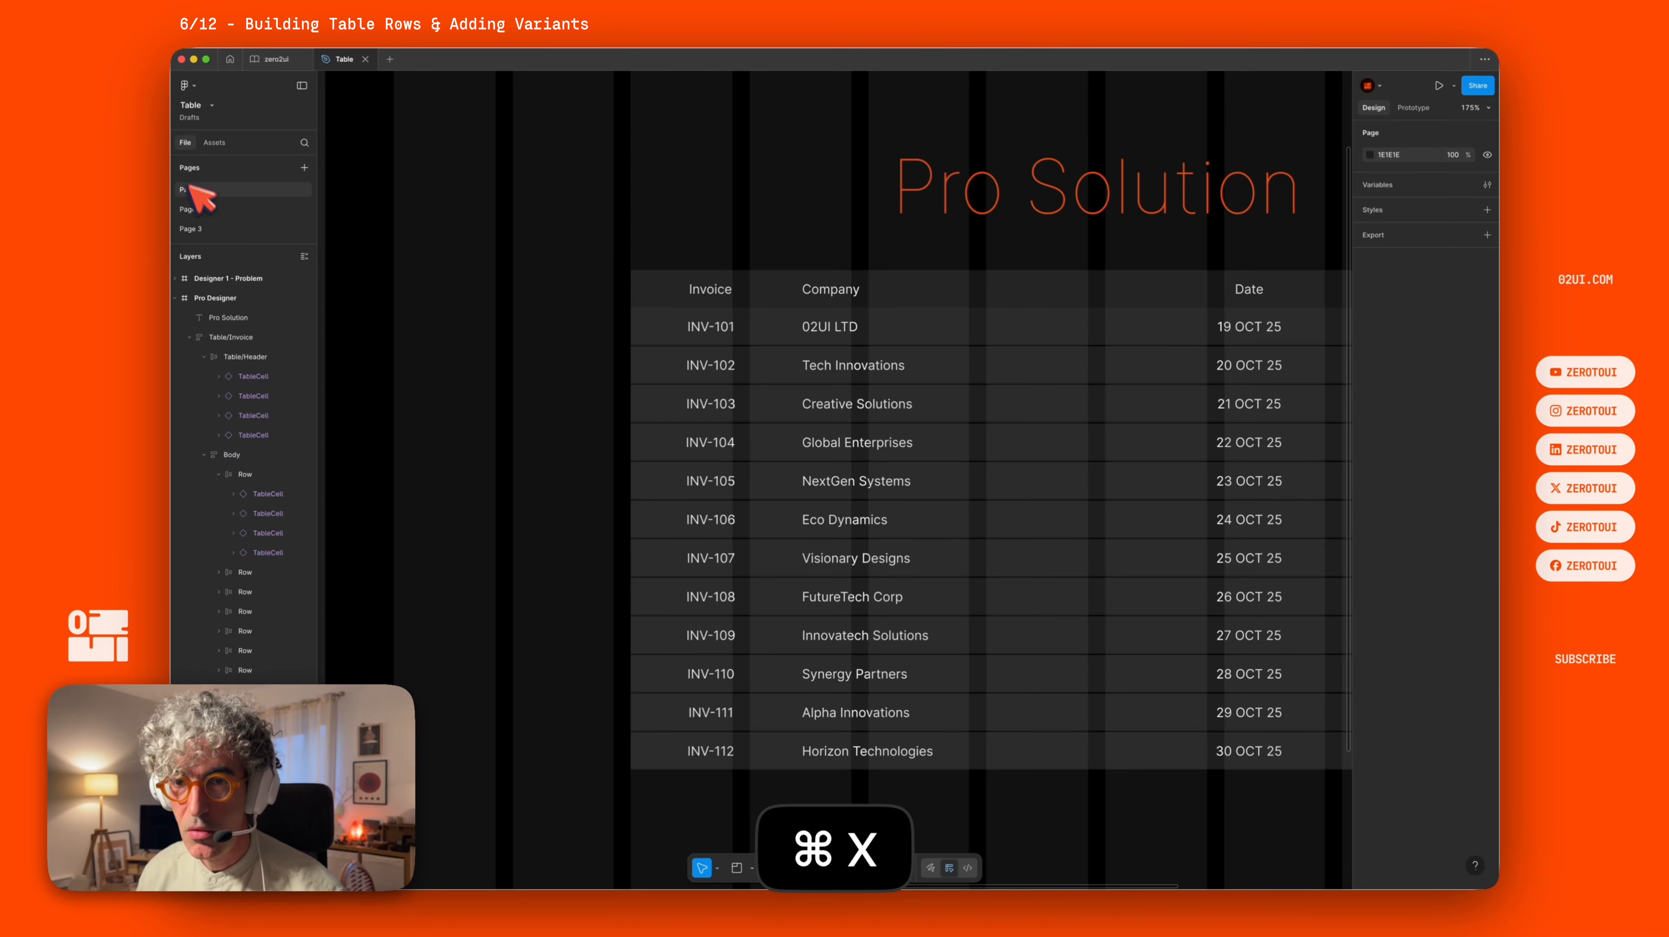
click(197, 229)
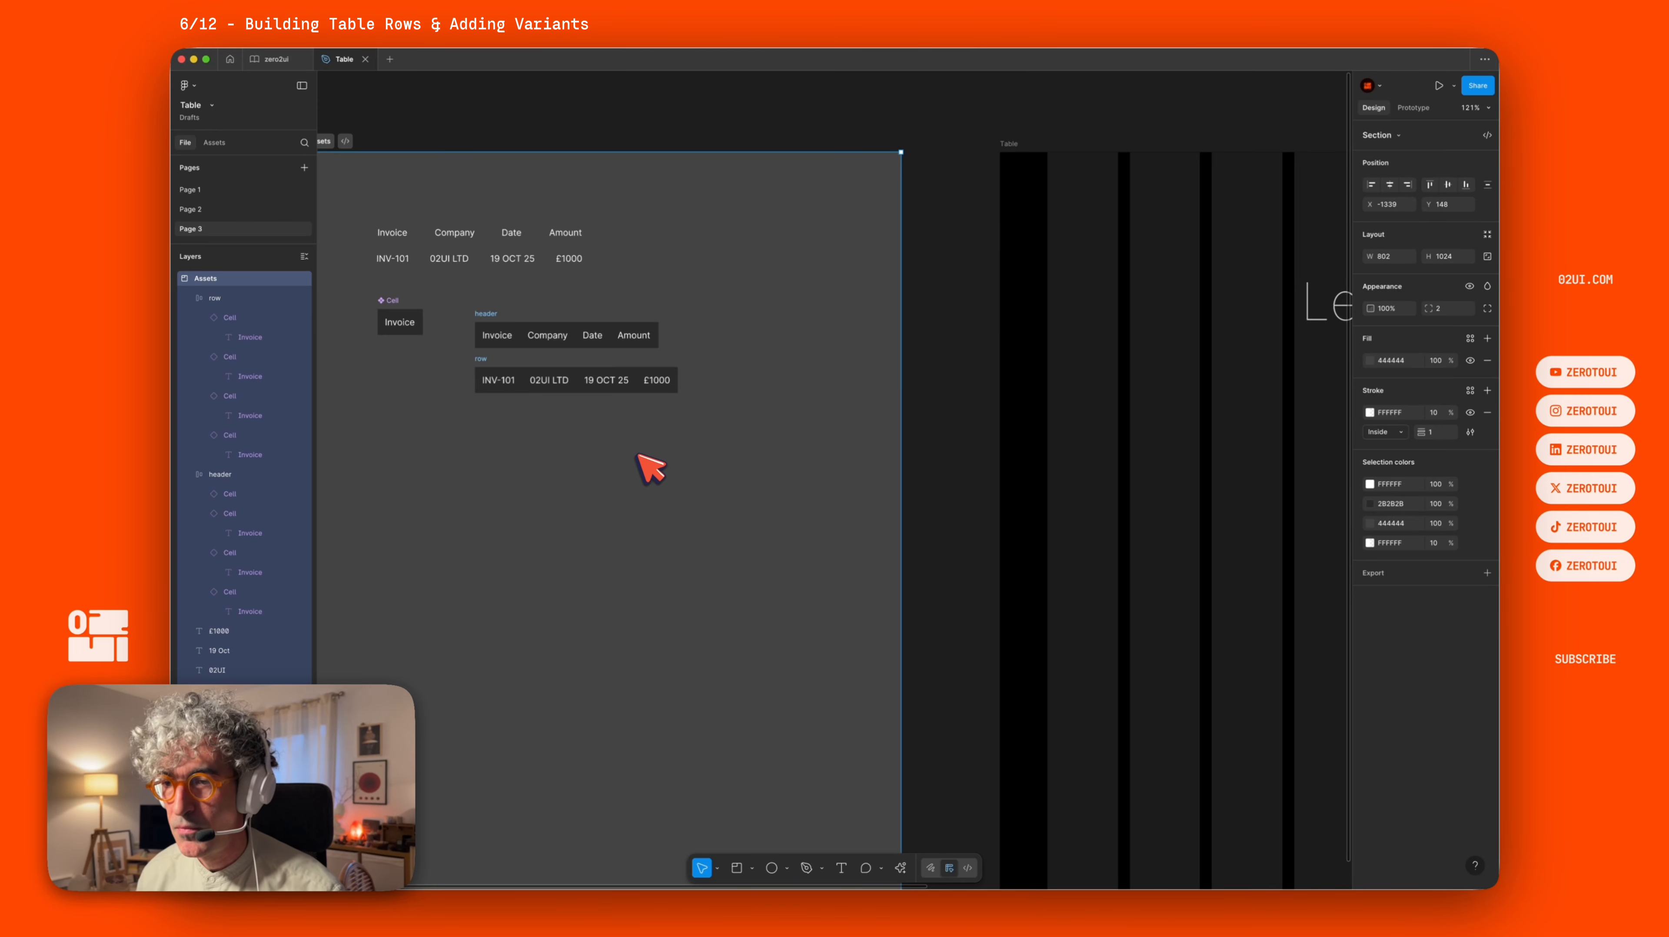
key(super+v)
drag(463, 364, 796, 444)
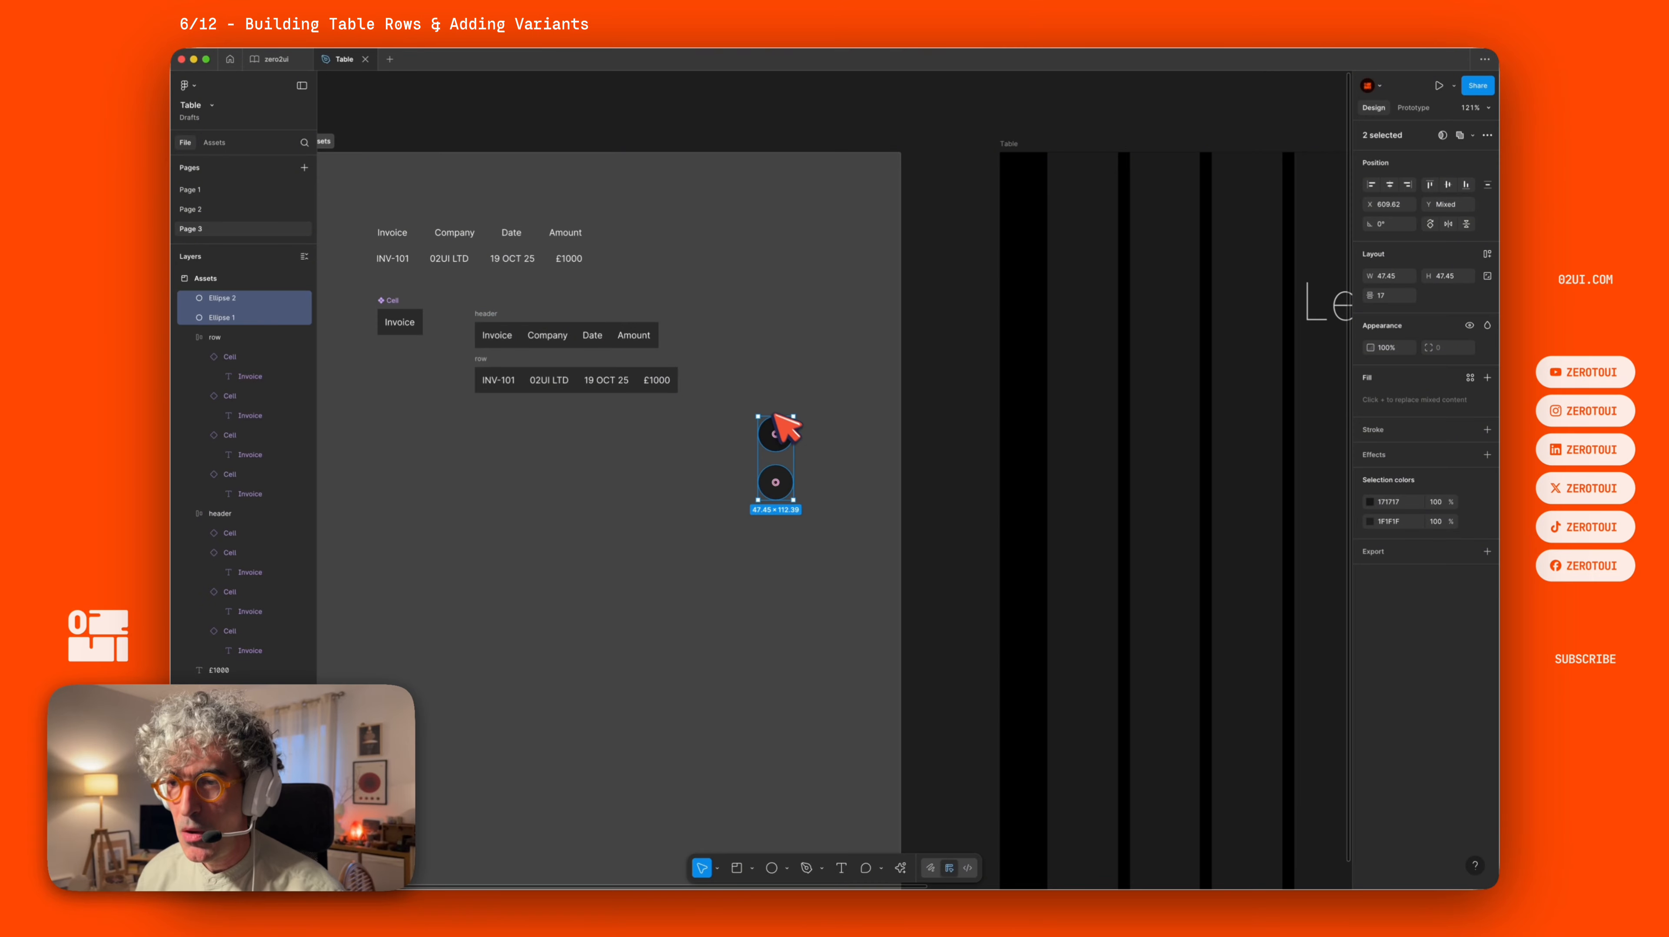
drag(785, 433, 401, 484)
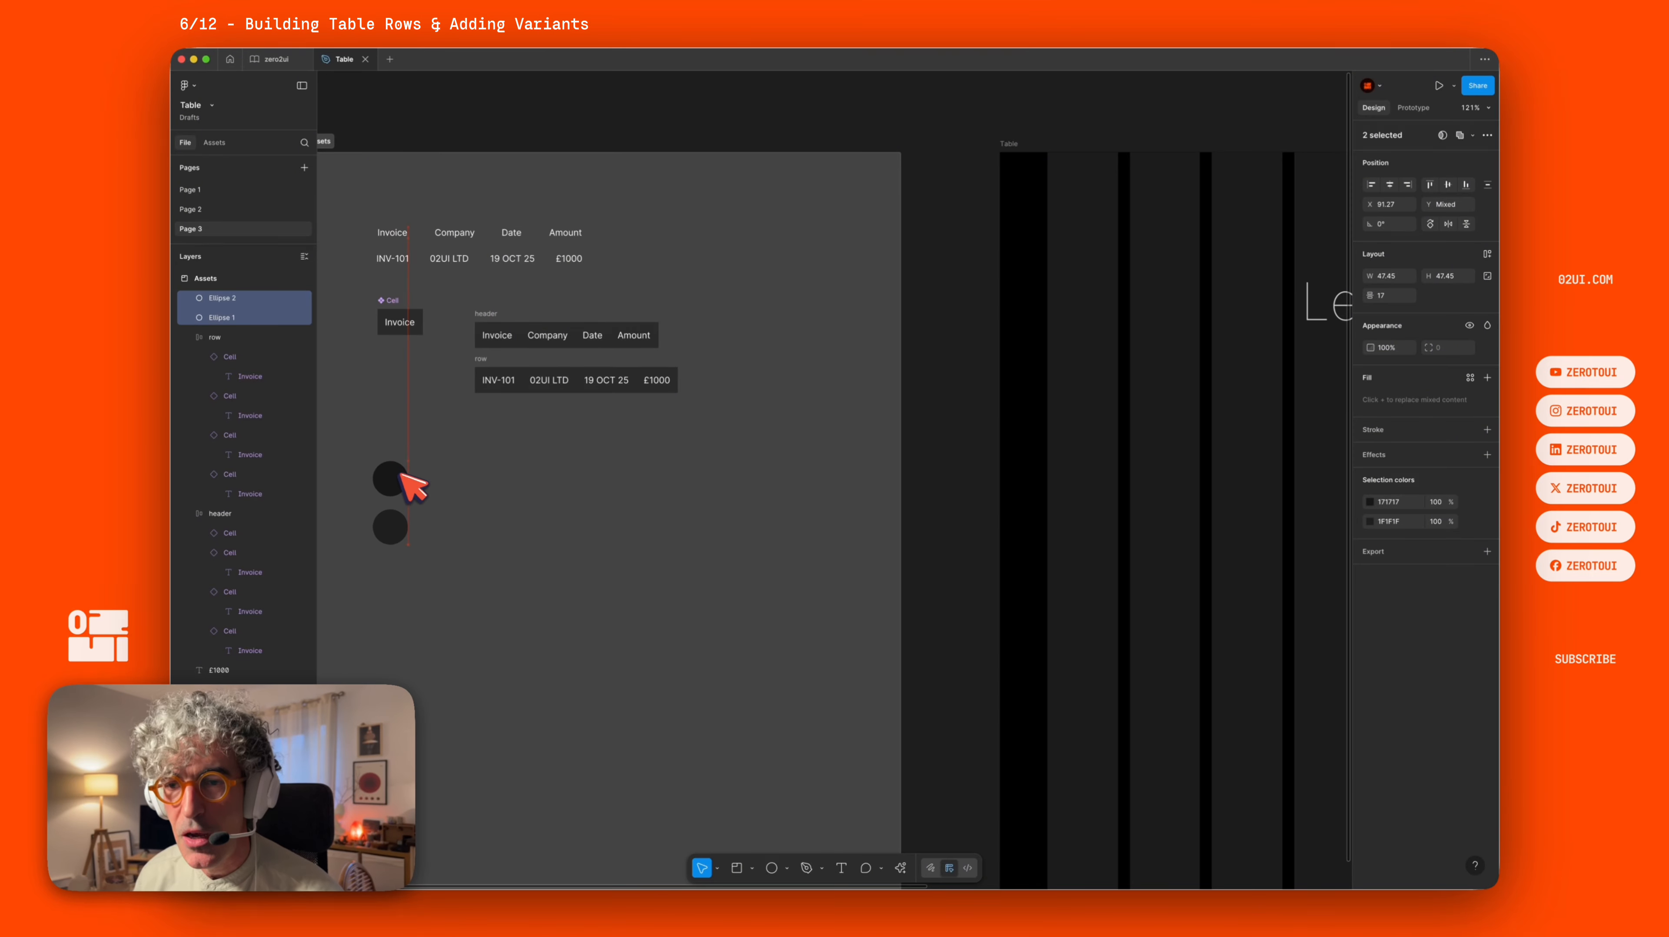
Add a second variant to the Cell component and fill it with the colour sampled from the lower circle.
click(411, 324)
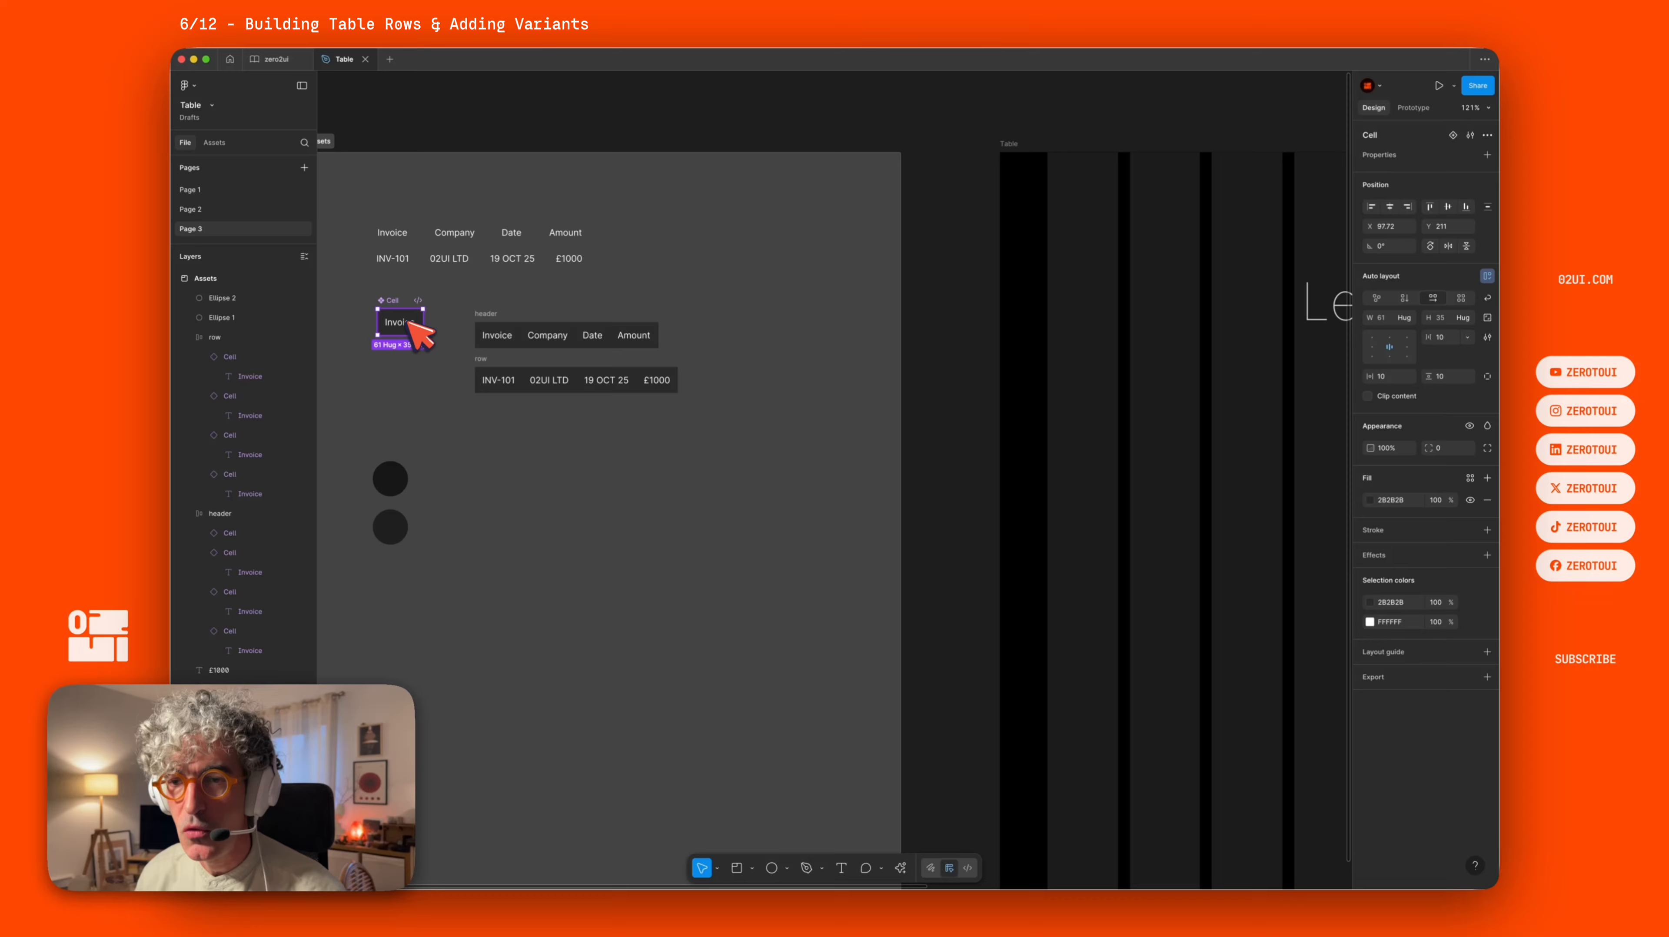
click(1458, 135)
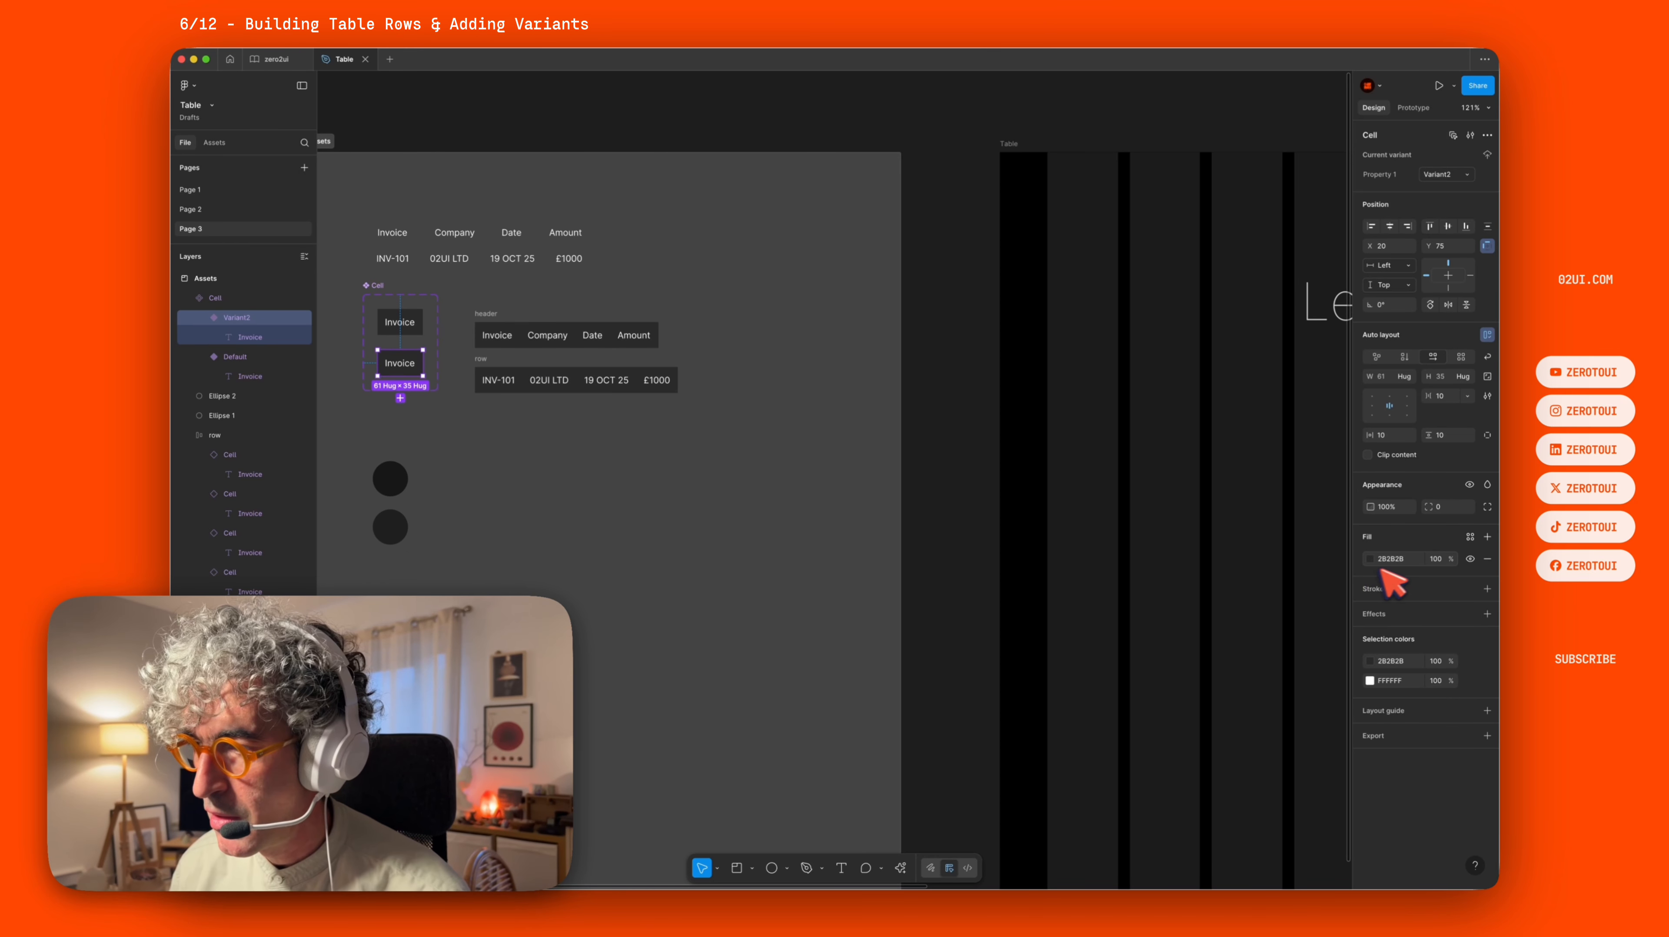
click(1371, 559)
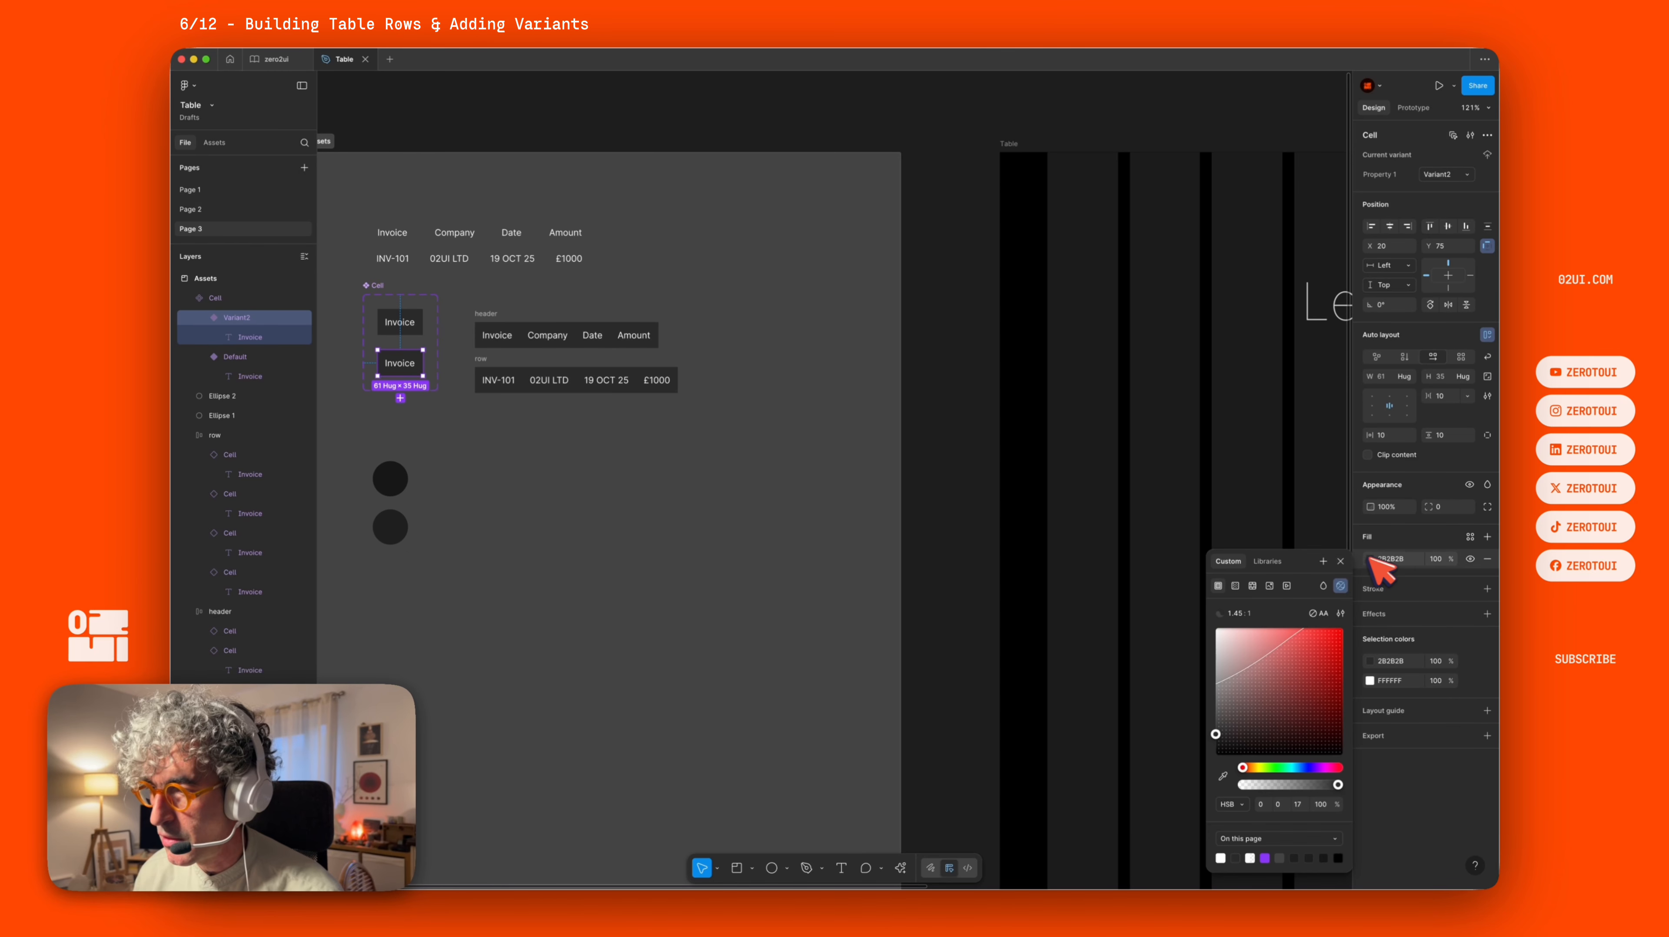
click(1223, 777)
click(394, 527)
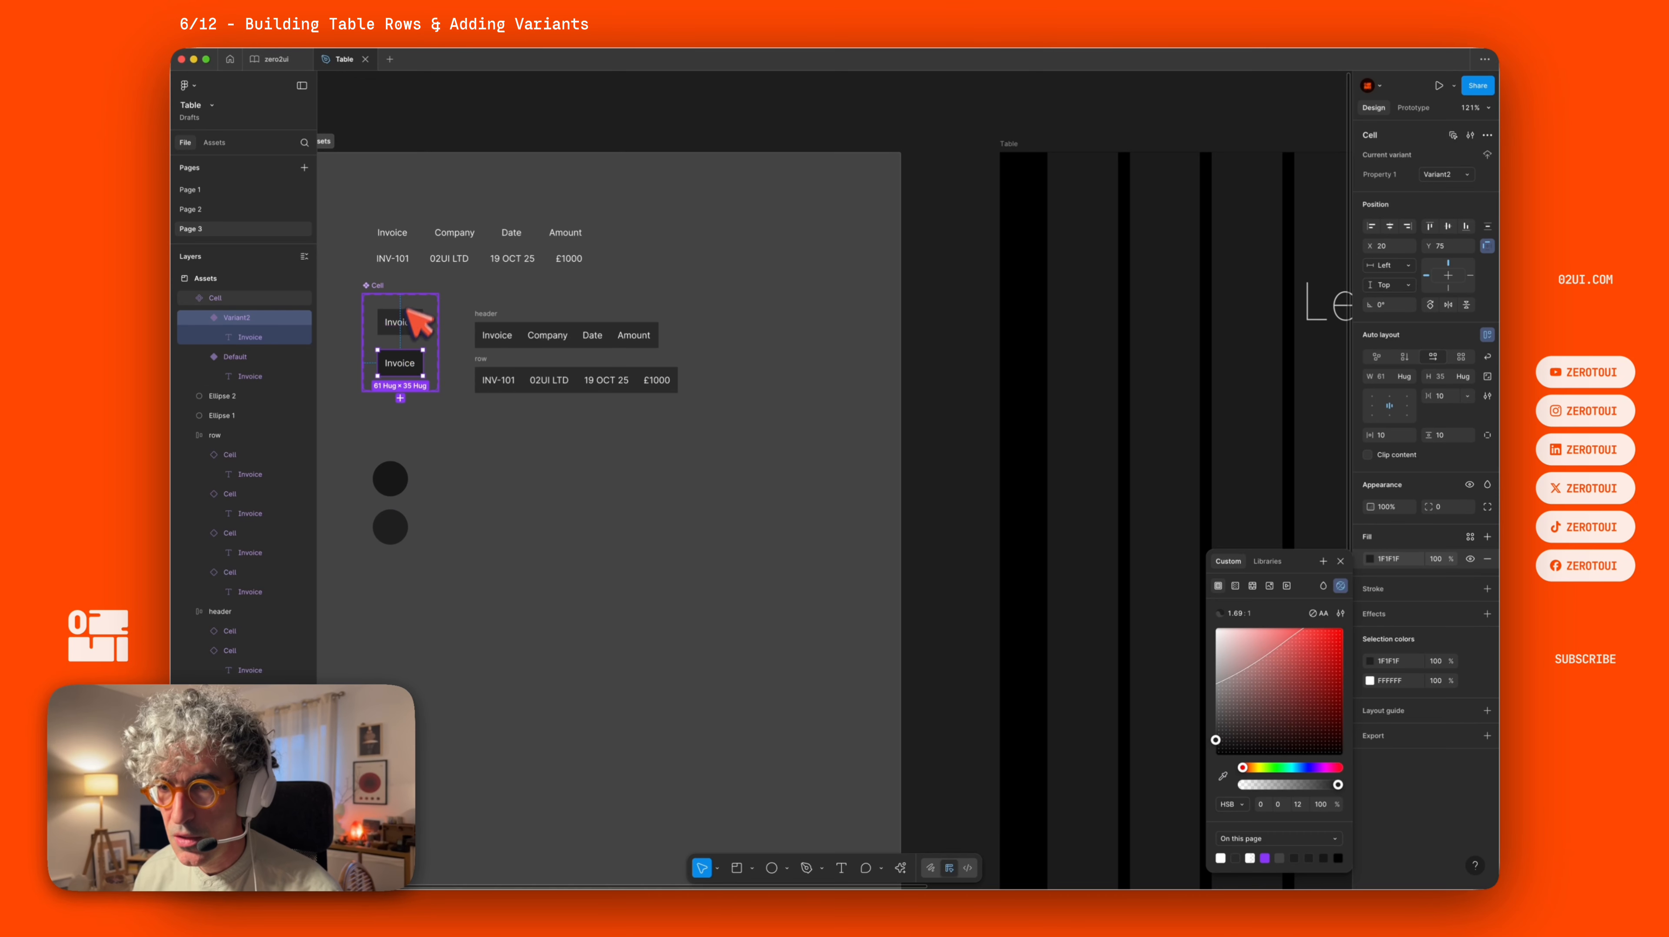
Fill the Default Cell variant with the colour sampled from the upper circle.
click(425, 323)
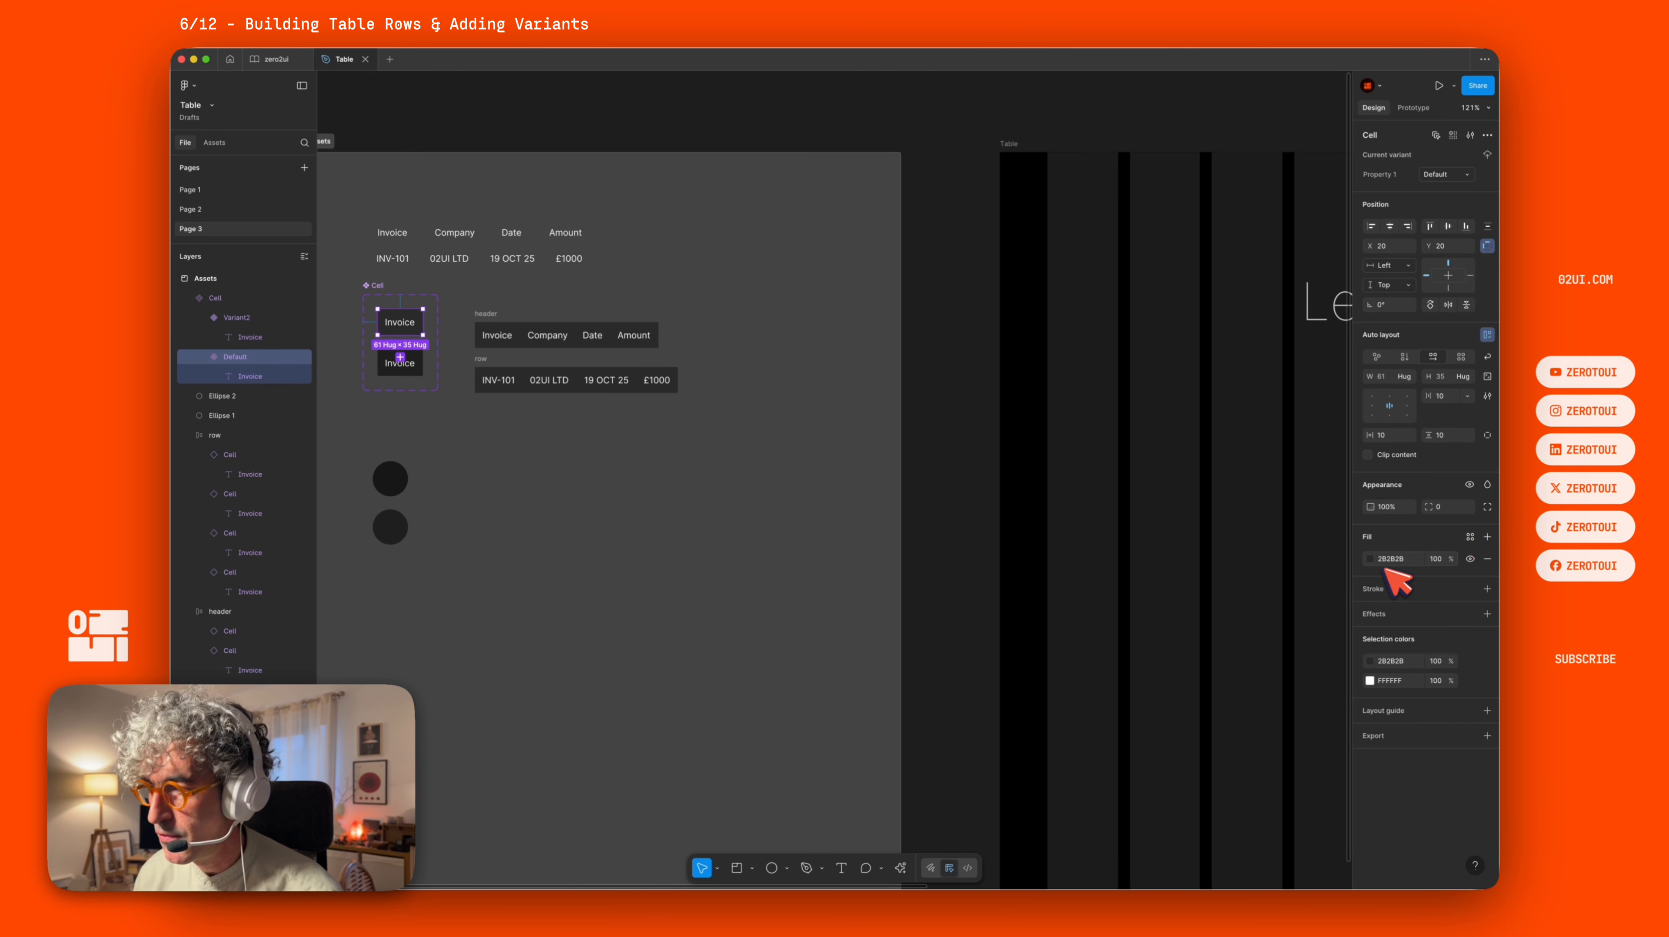
click(1375, 558)
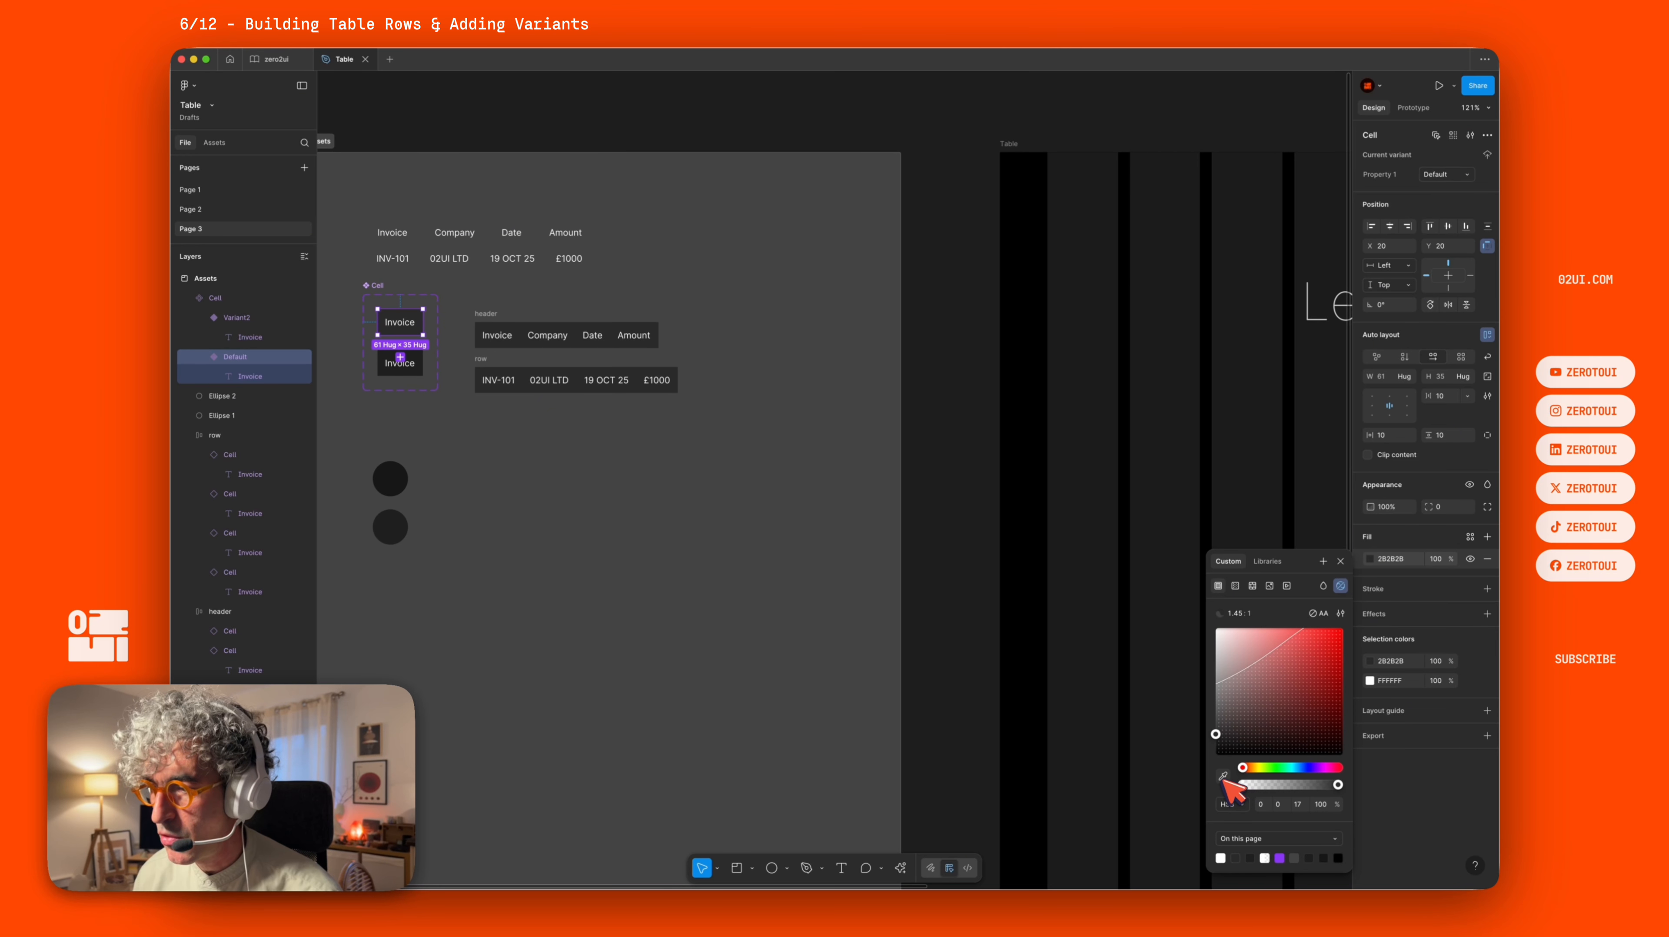
click(395, 474)
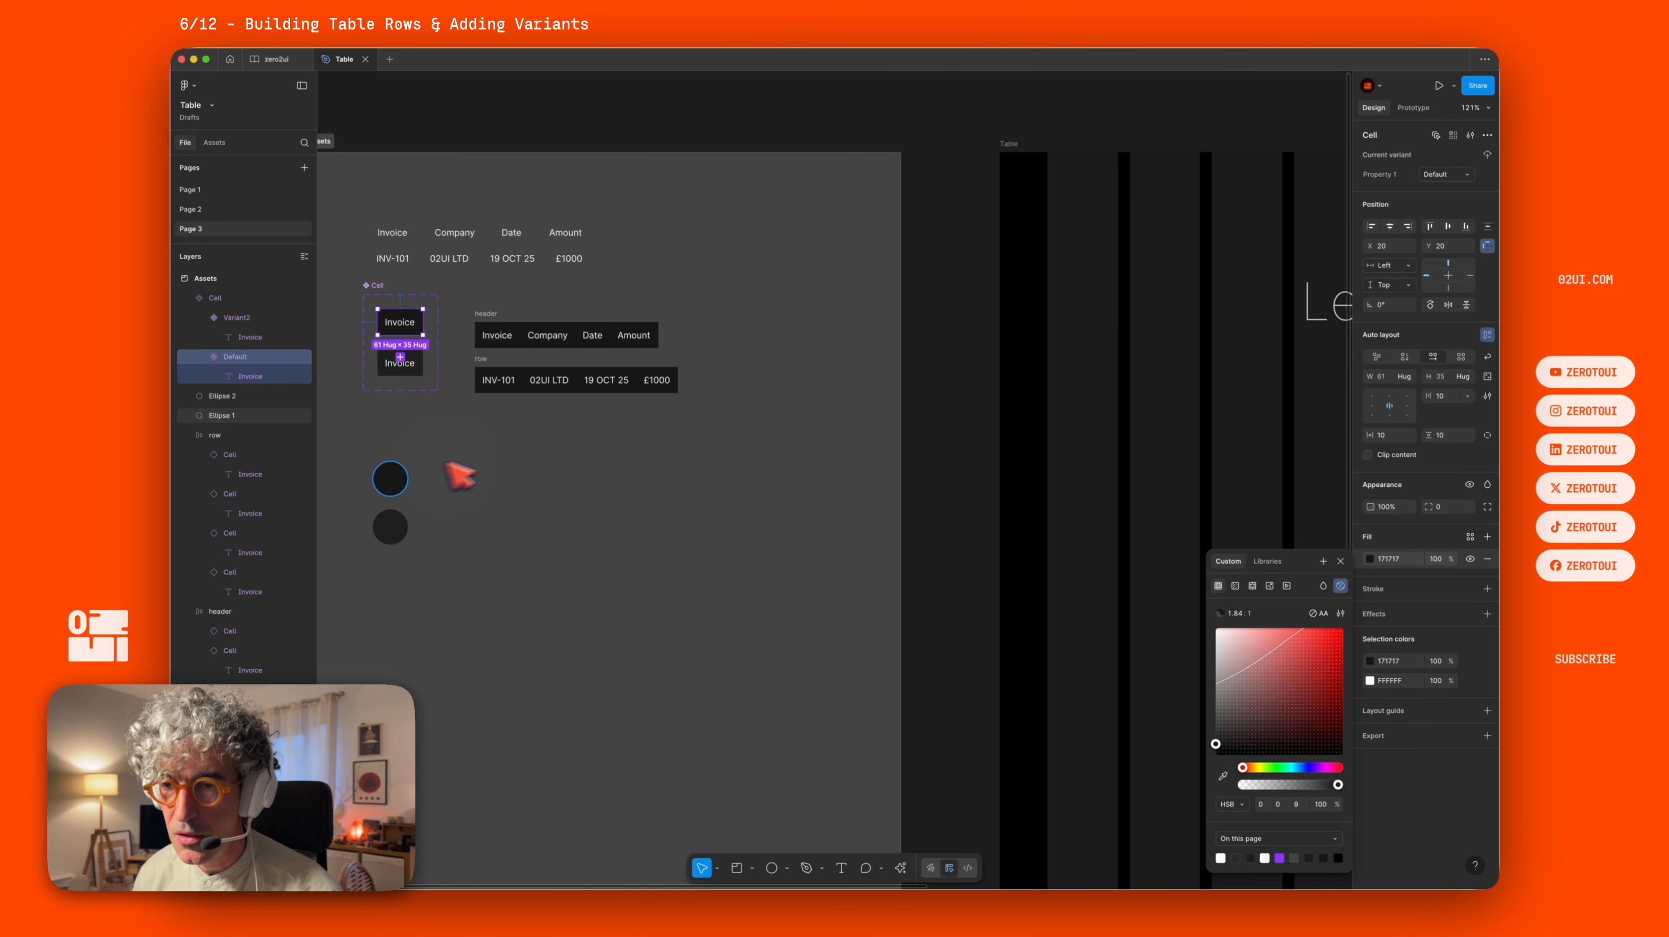
click(504, 472)
Undo the accidental move and delete both colour-sample circles.
drag(492, 518, 437, 488)
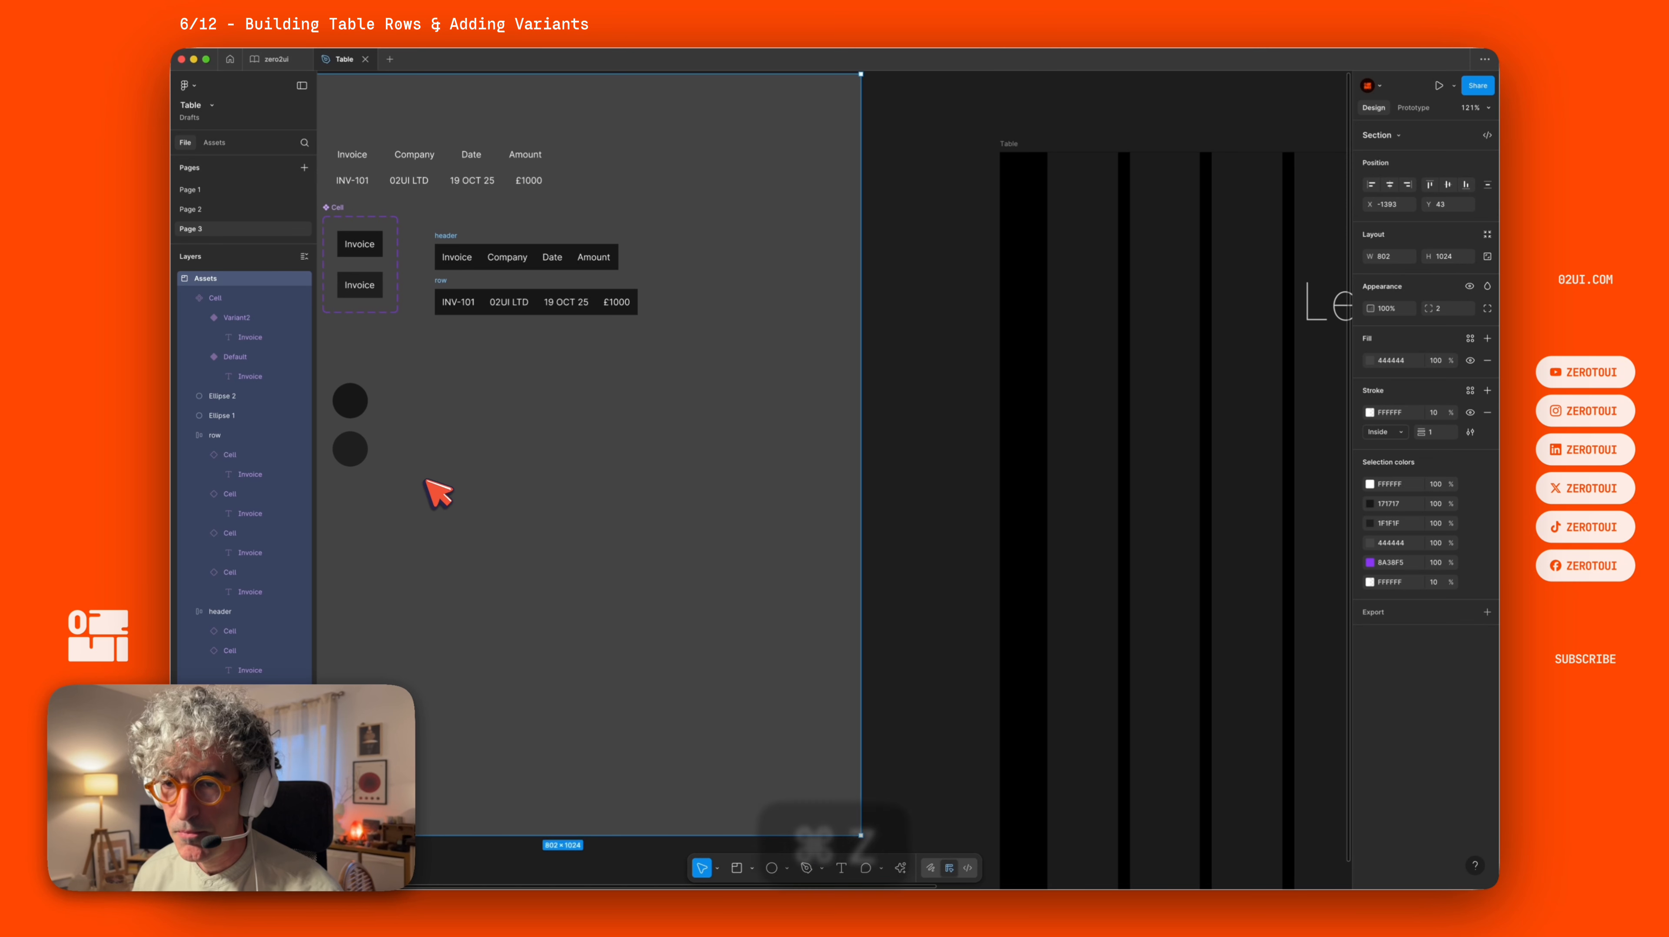
key(super+z)
click(390, 479)
shift+click(391, 527)
key(BackSpace)
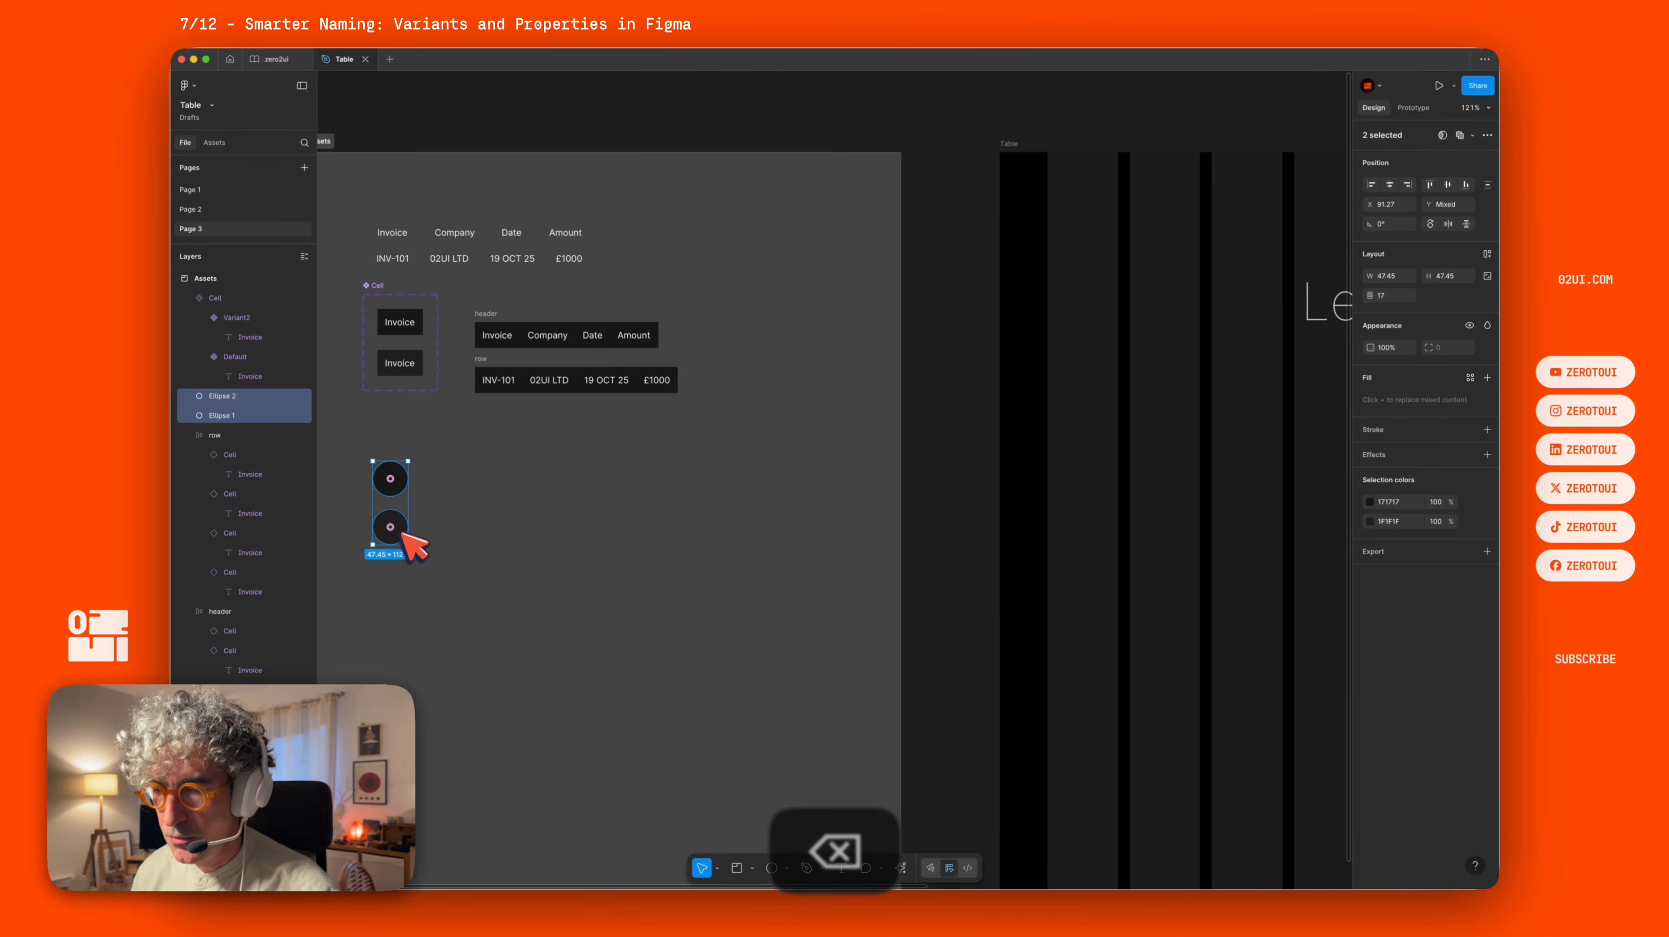
Rename the Cell component's variant property to type, with values header and cell.
double_click(548, 335)
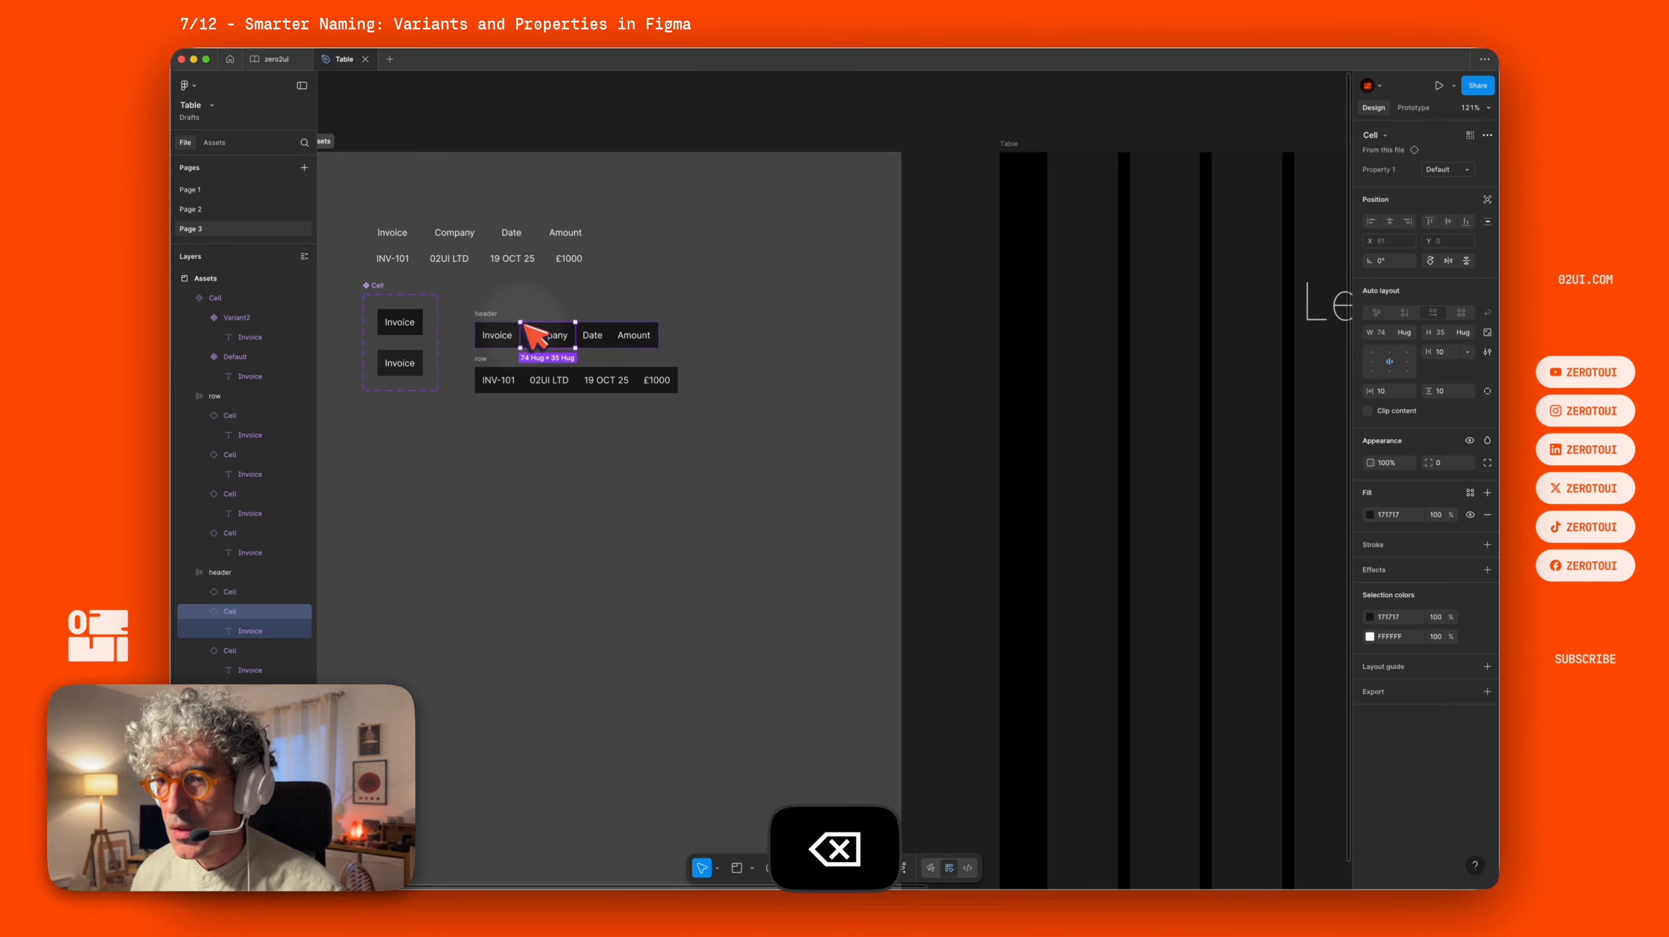
click(496, 331)
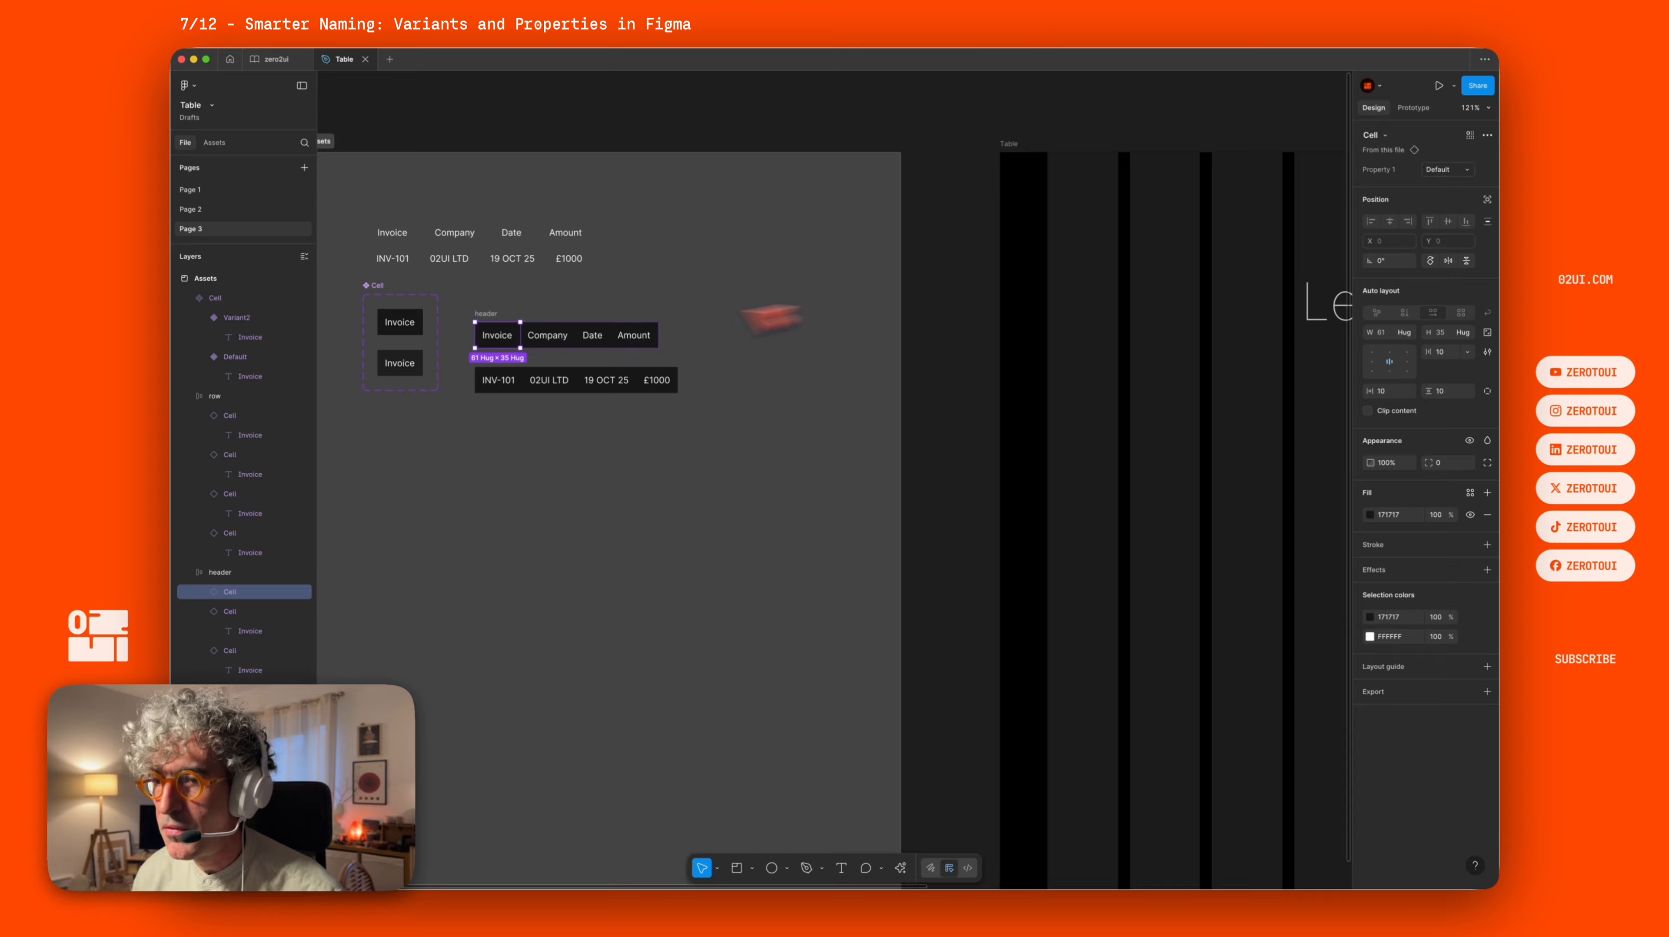
click(505, 388)
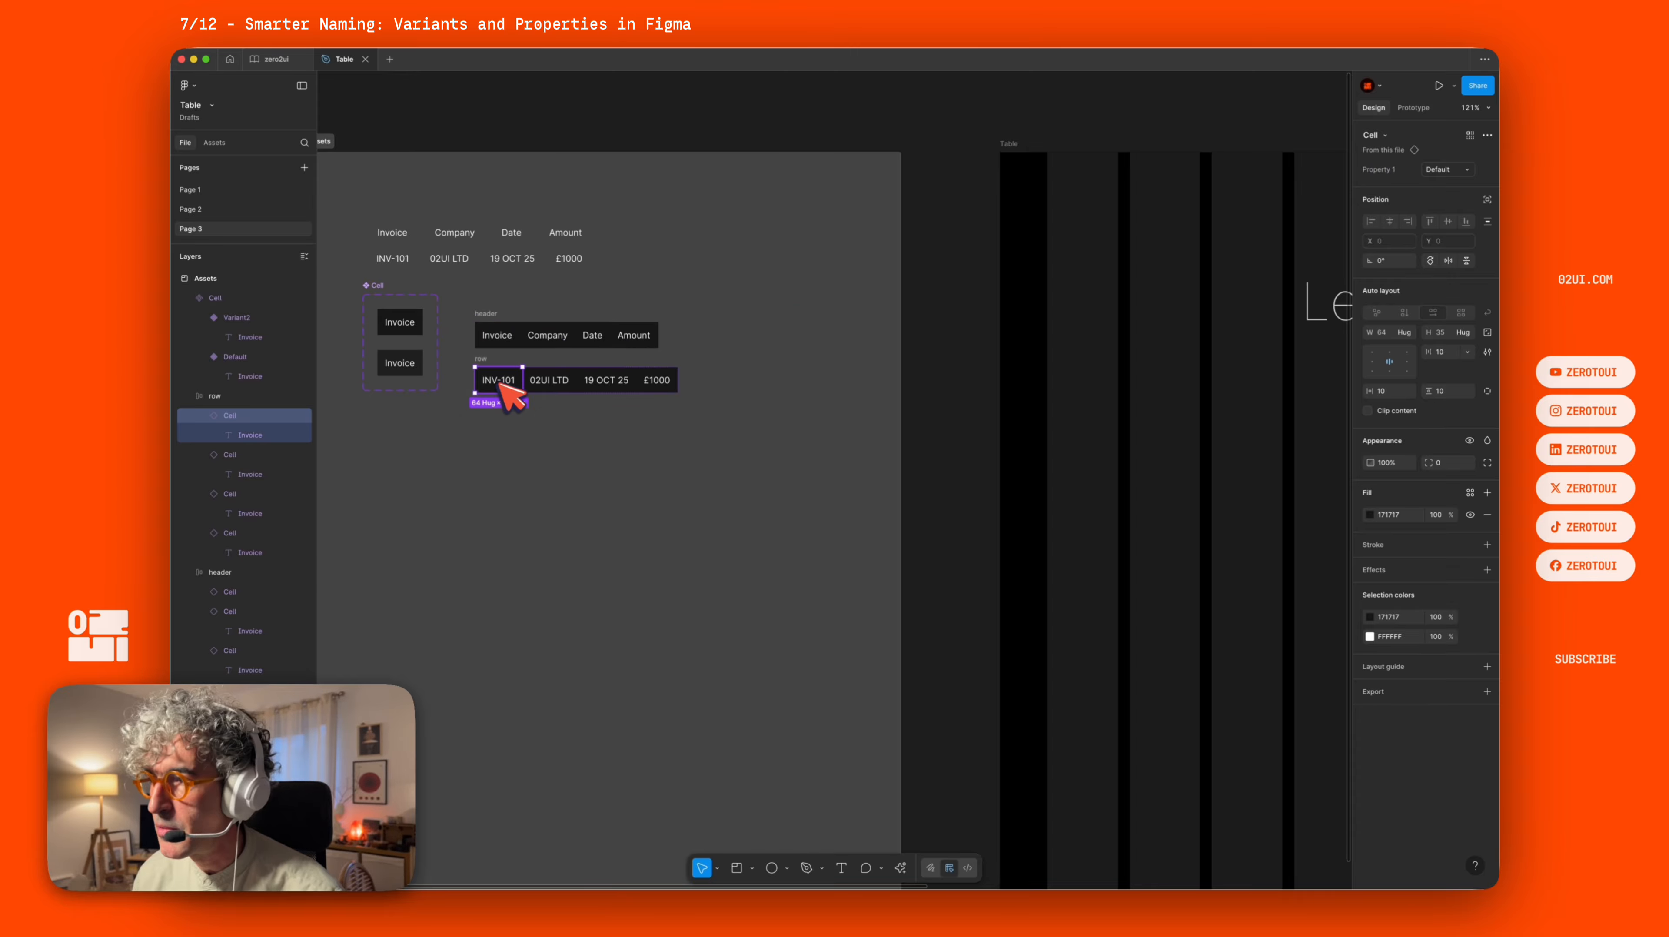
click(401, 326)
click(410, 367)
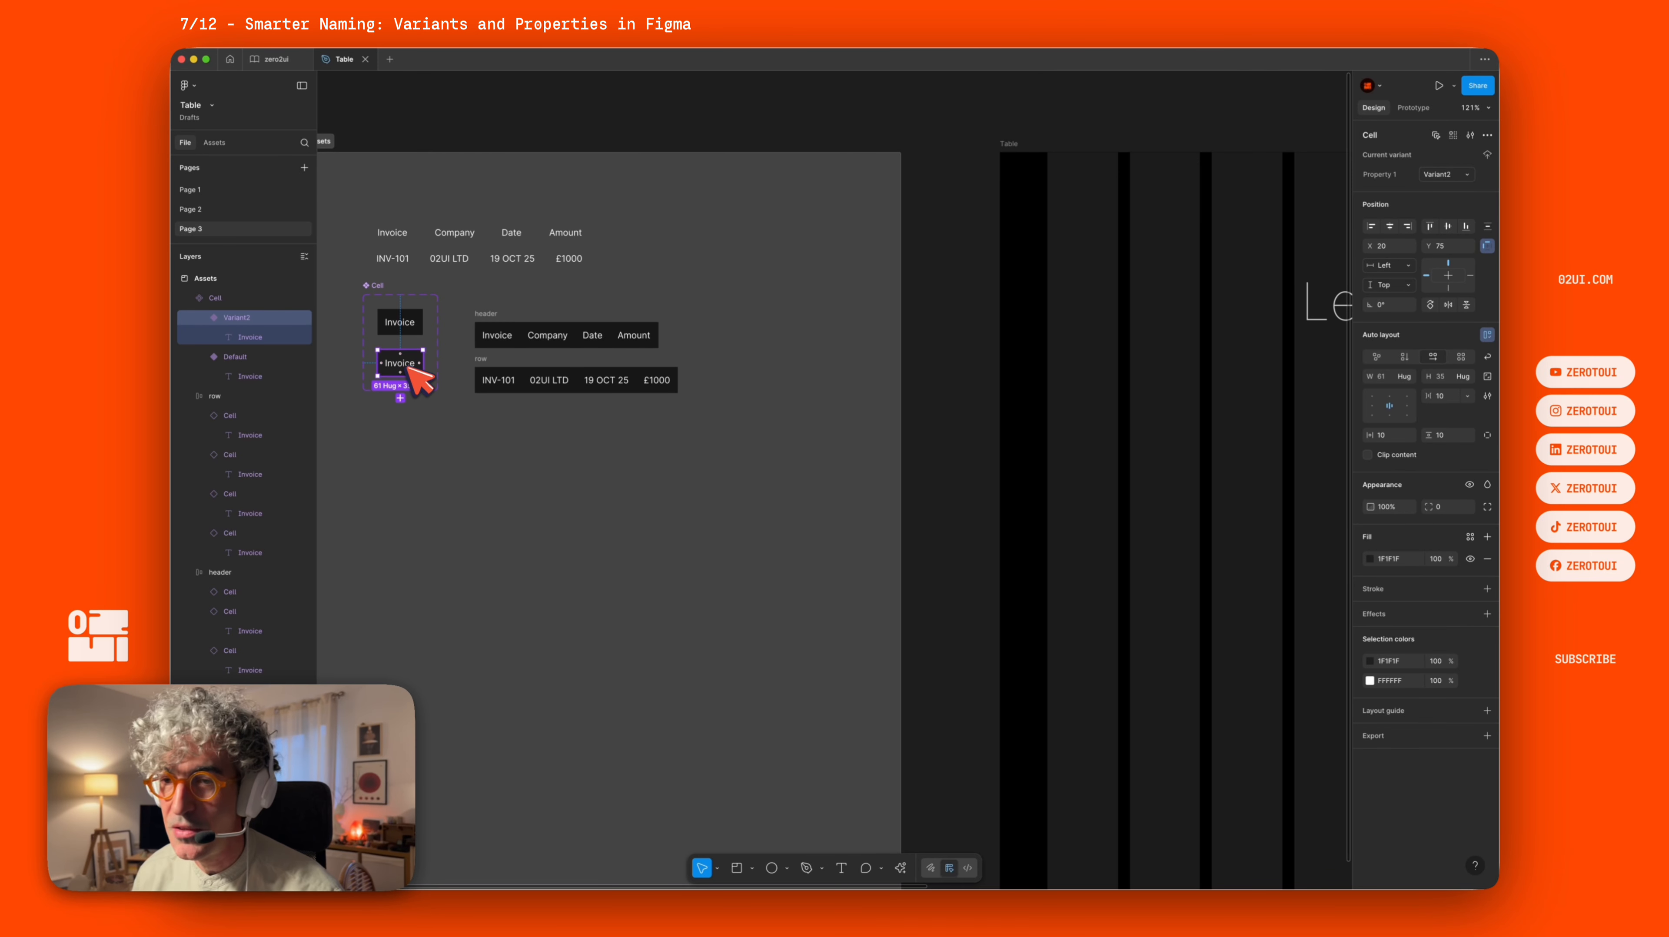
click(418, 317)
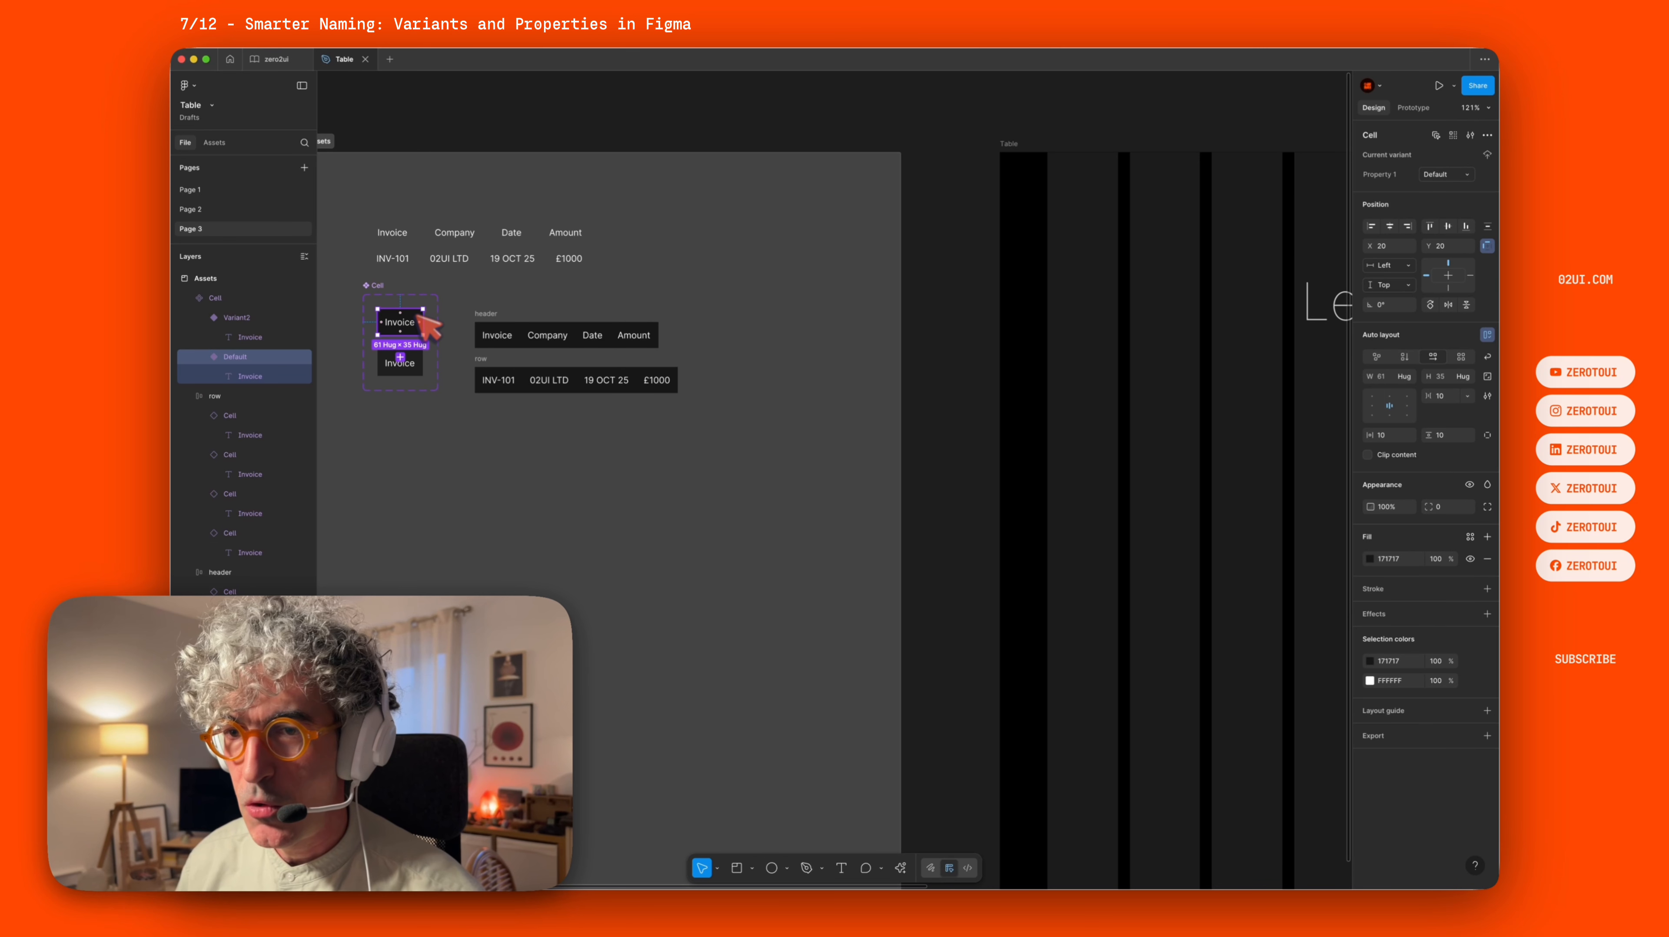
double_click(1385, 174)
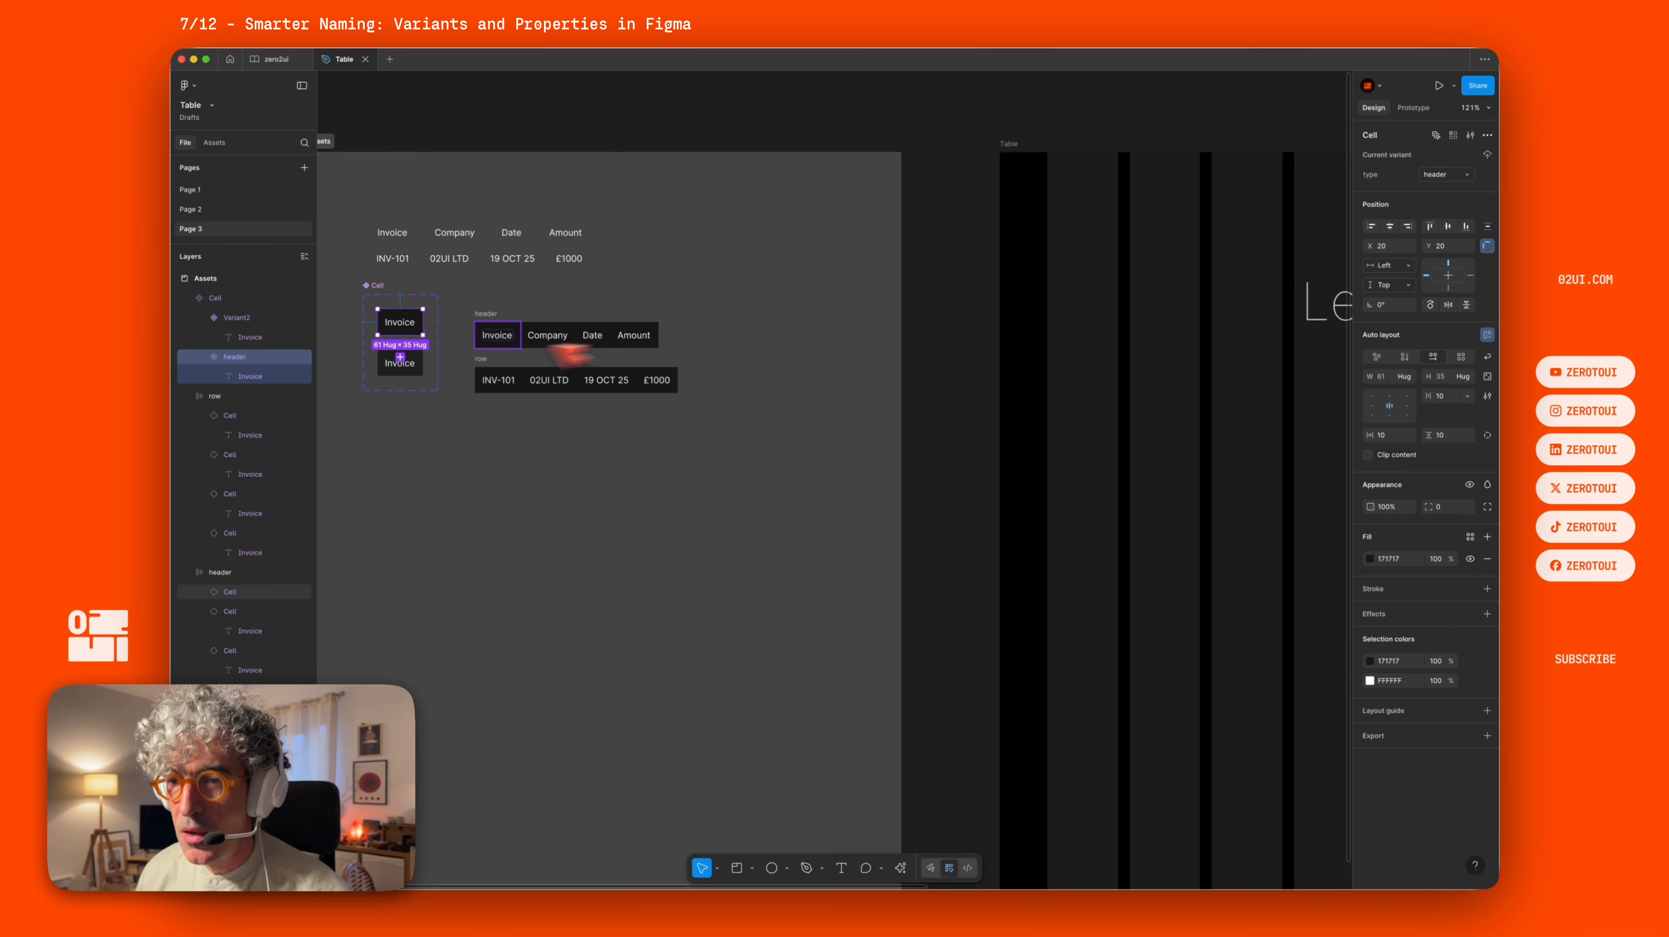
click(416, 369)
click(1452, 176)
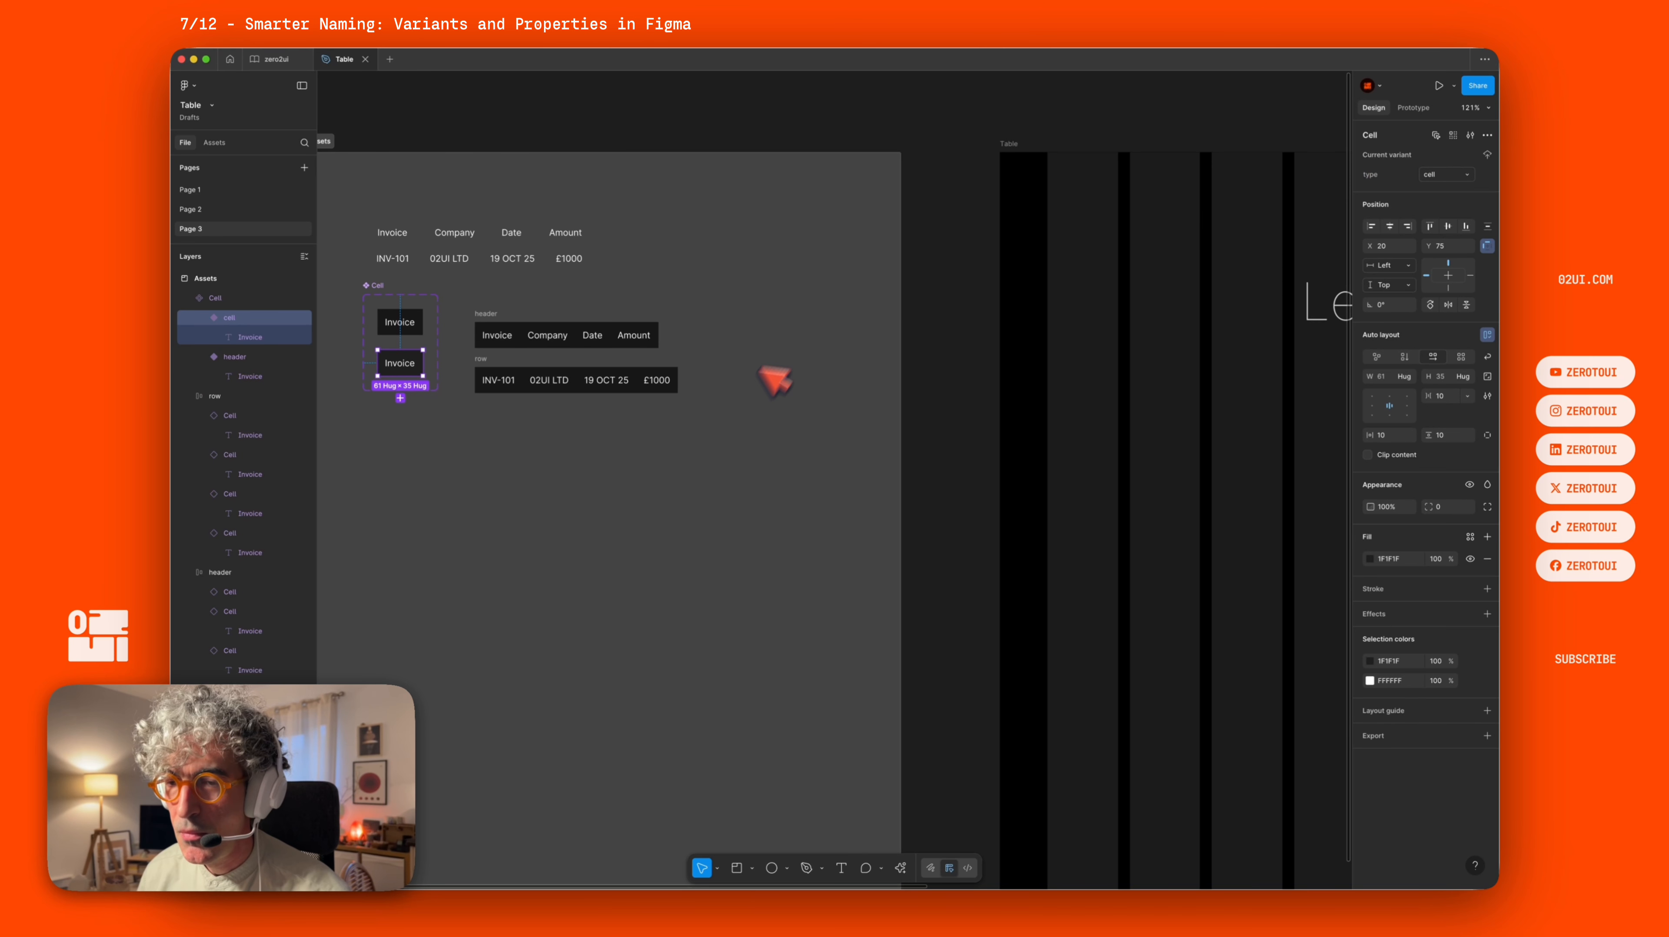
Switch the data row's four cells to the cell variant.
click(748, 494)
click(499, 374)
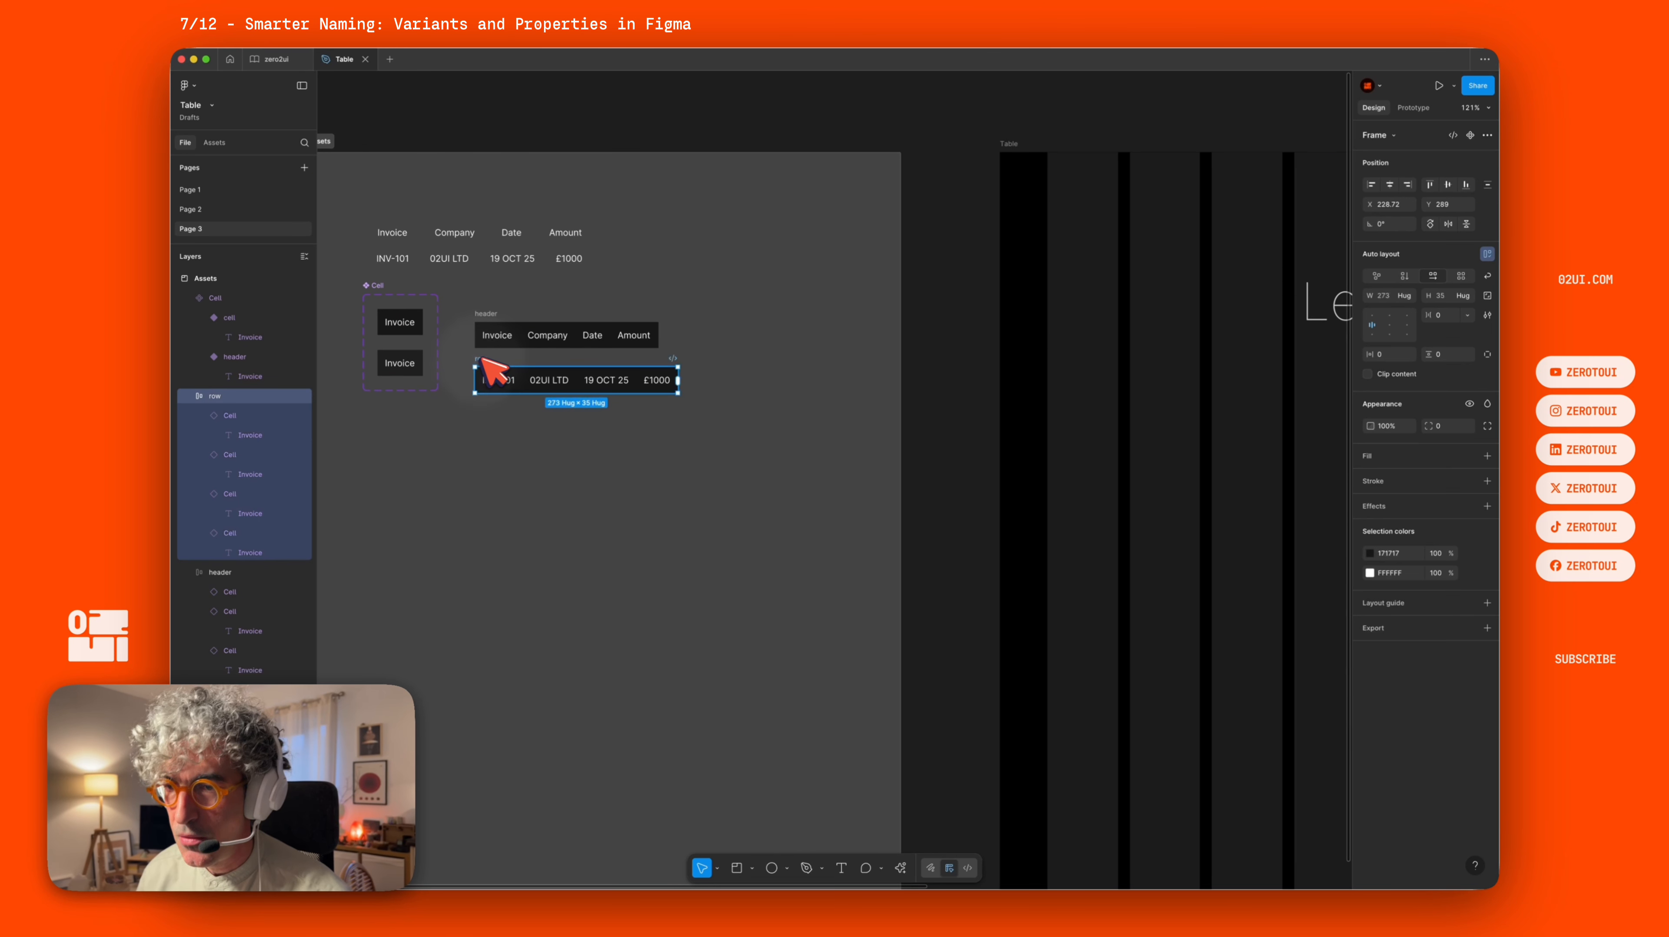
key(Return)
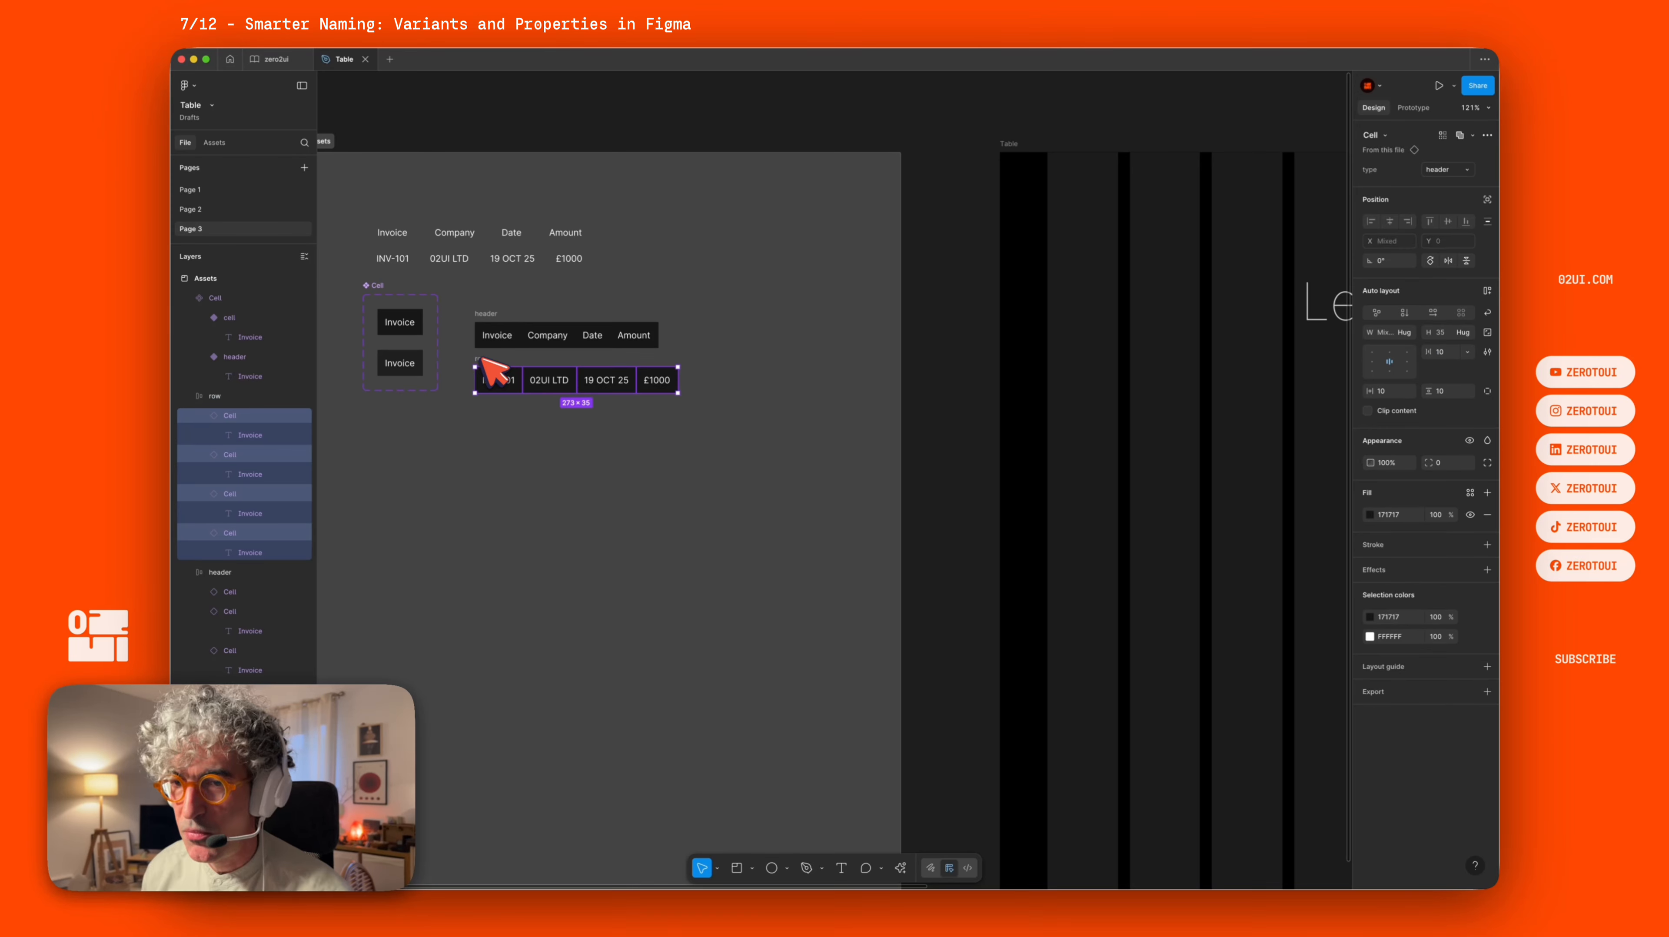
click(1462, 170)
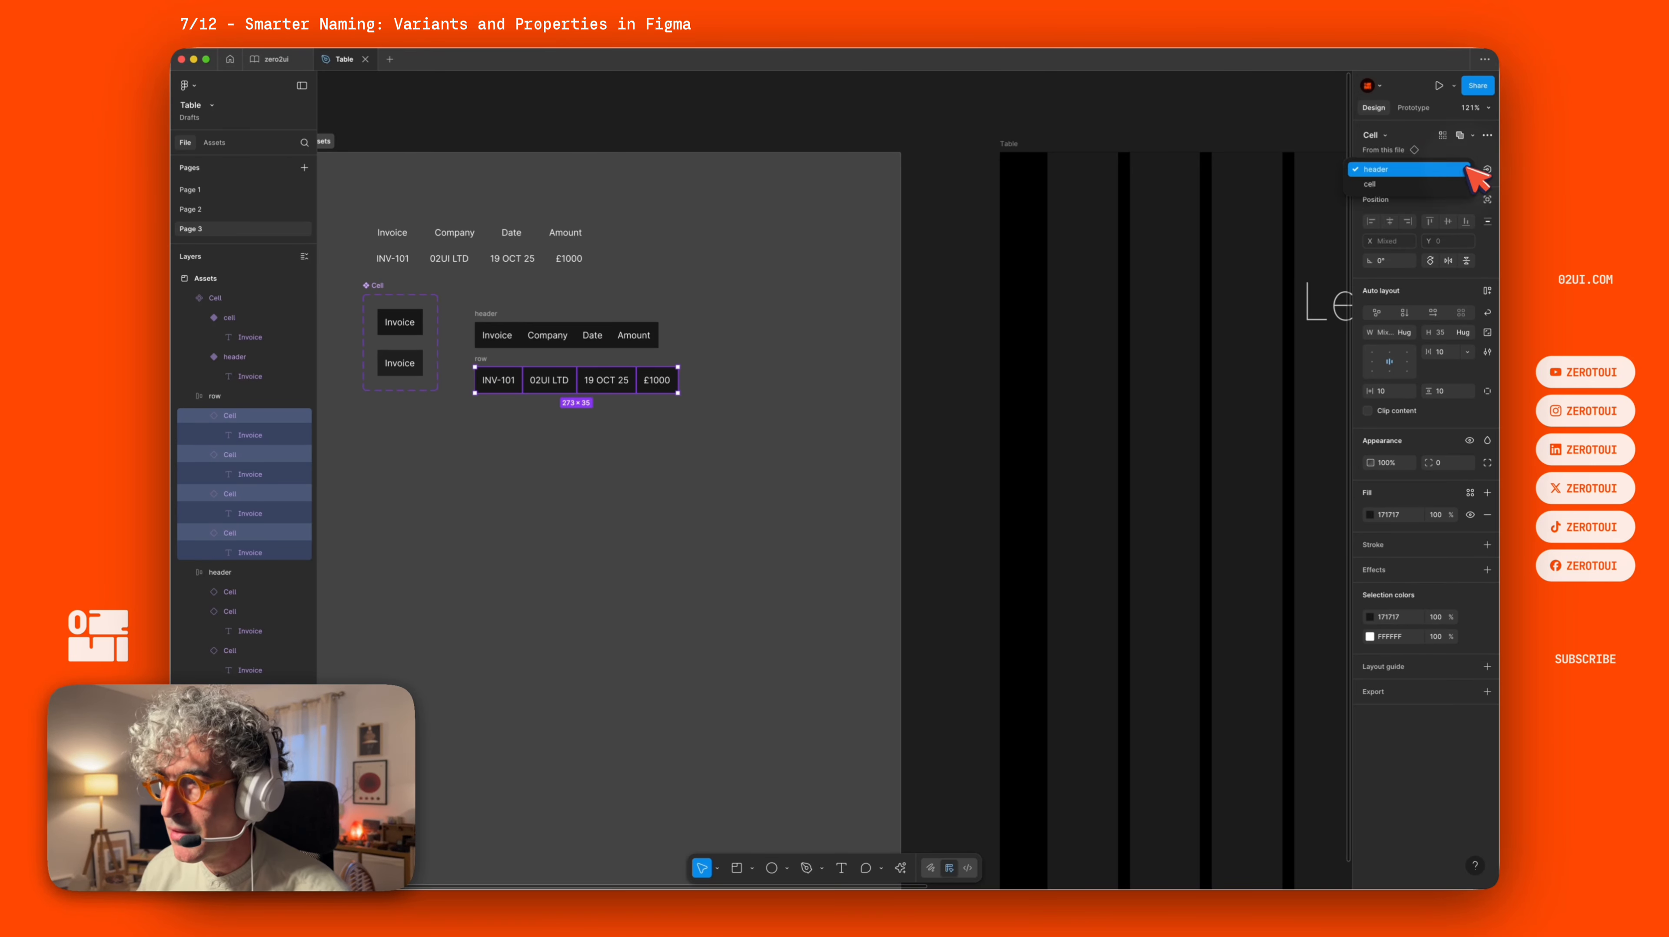
click(1452, 183)
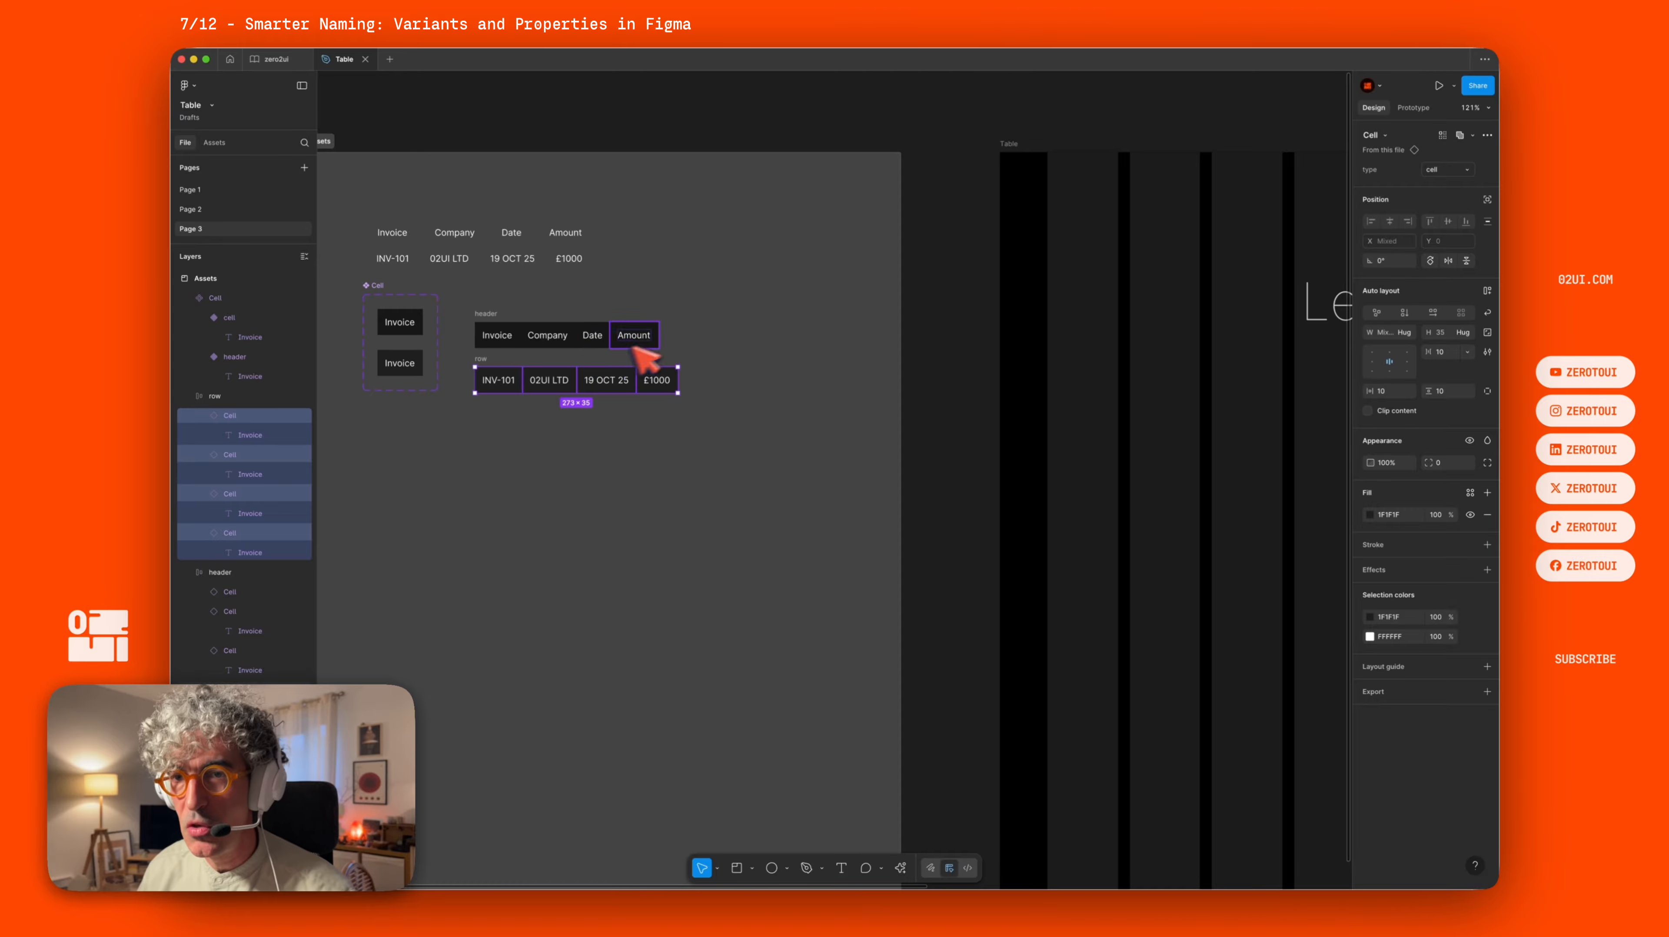
Duplicate the data row directly below the original.
click(760, 316)
click(758, 314)
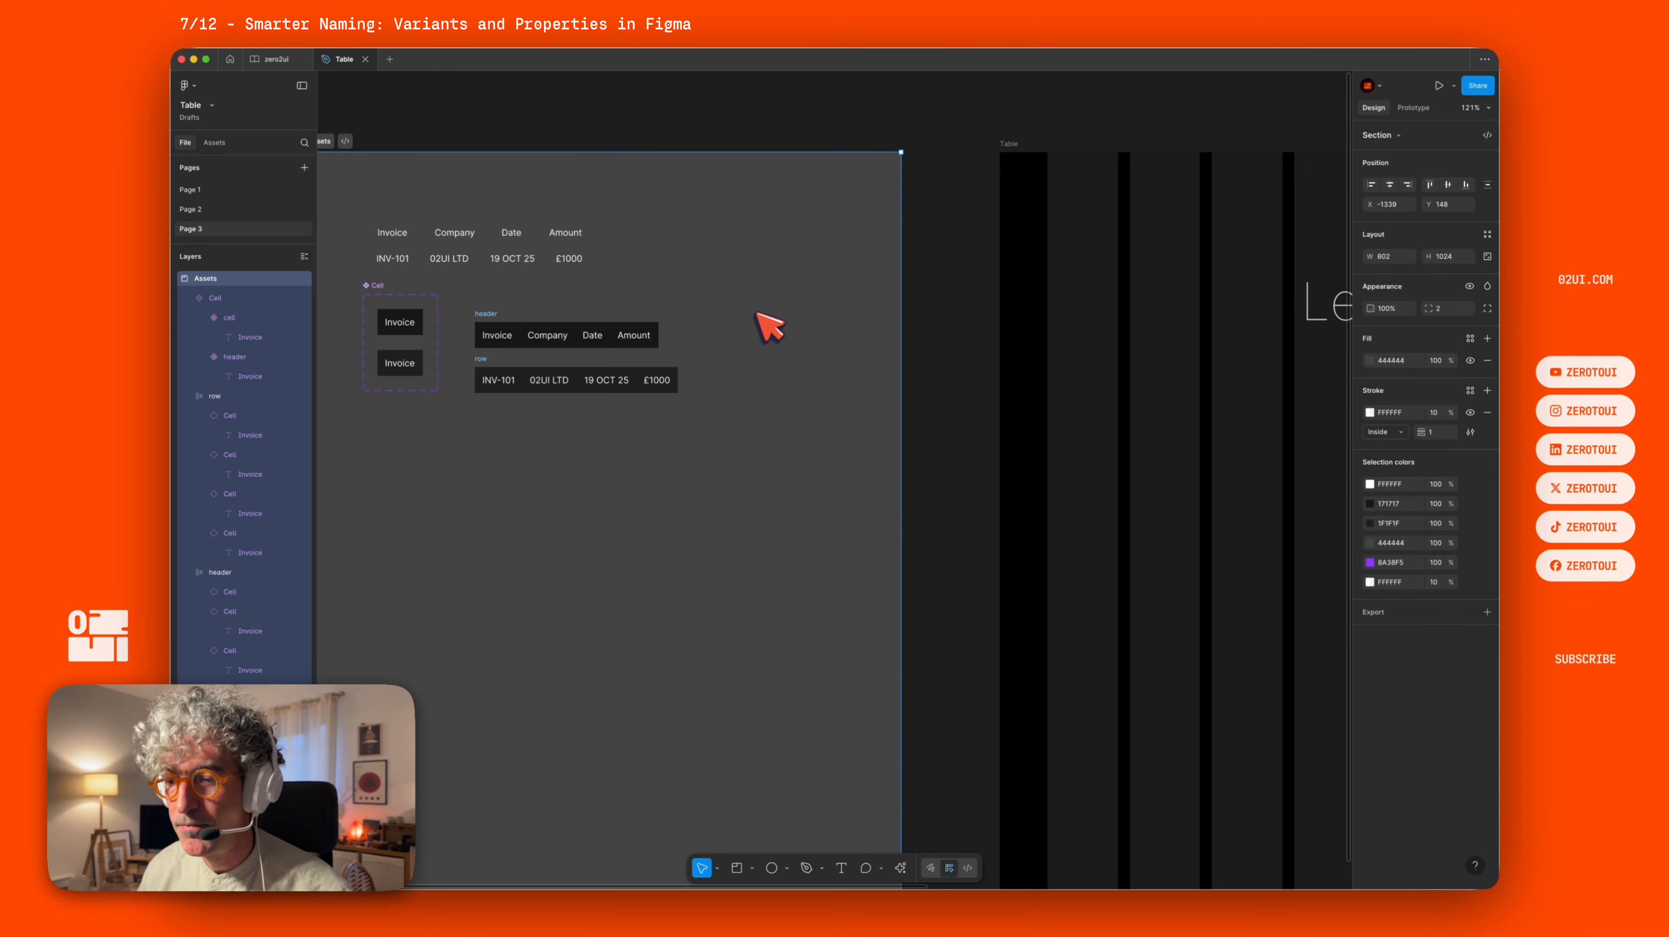
click(969, 323)
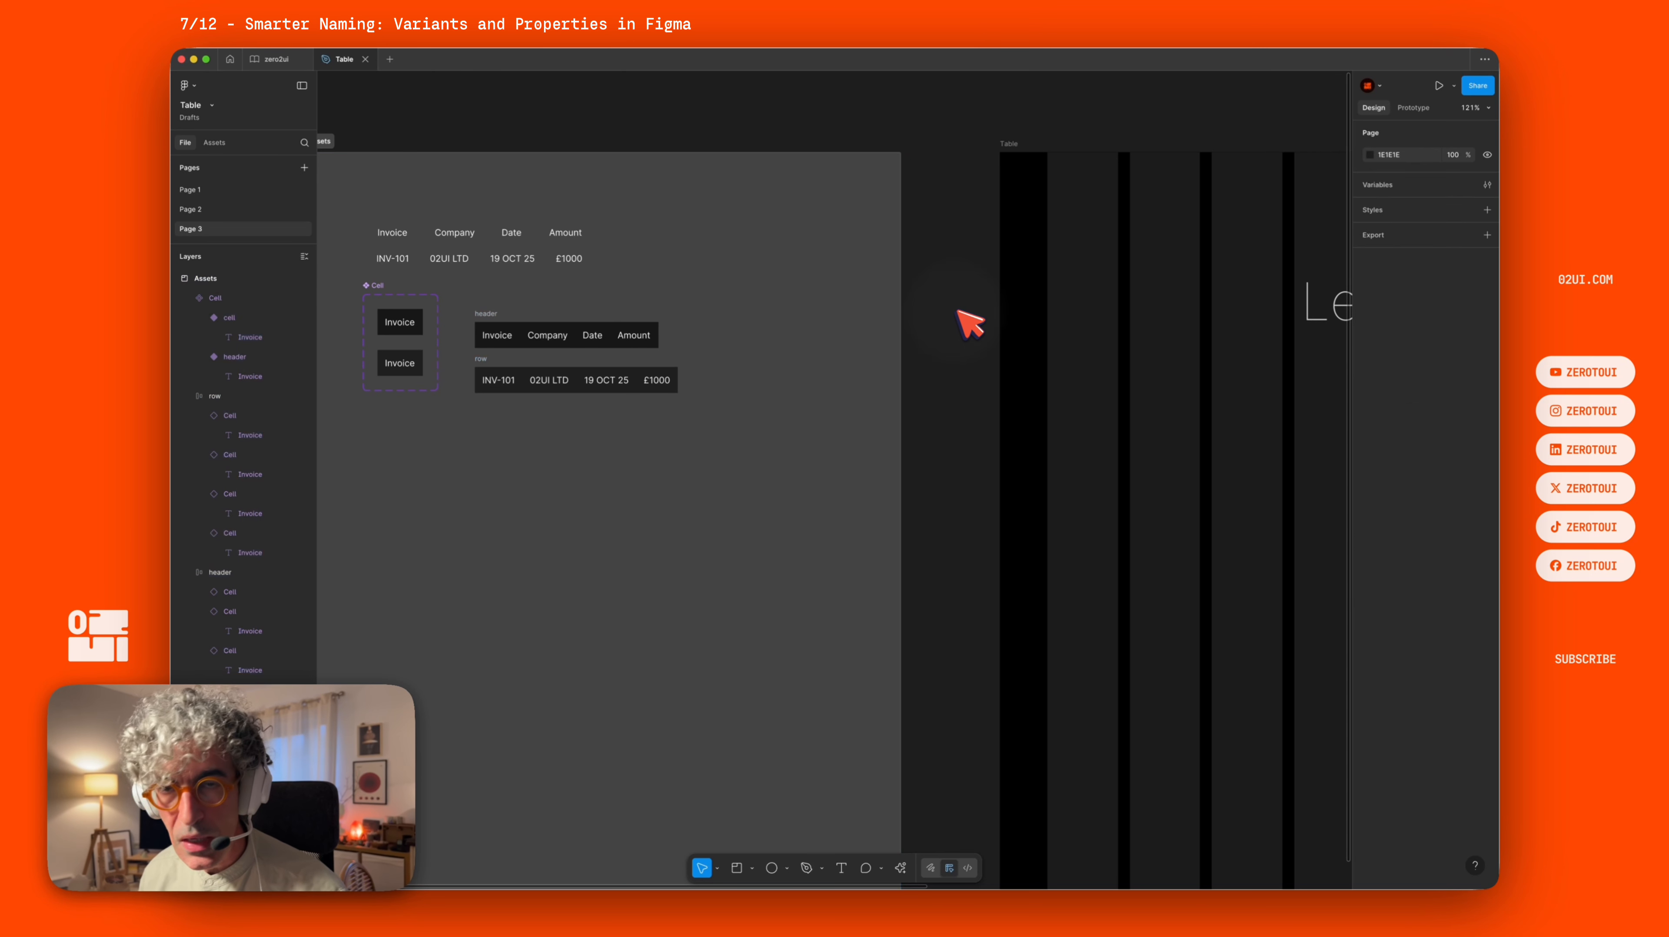
click(489, 316)
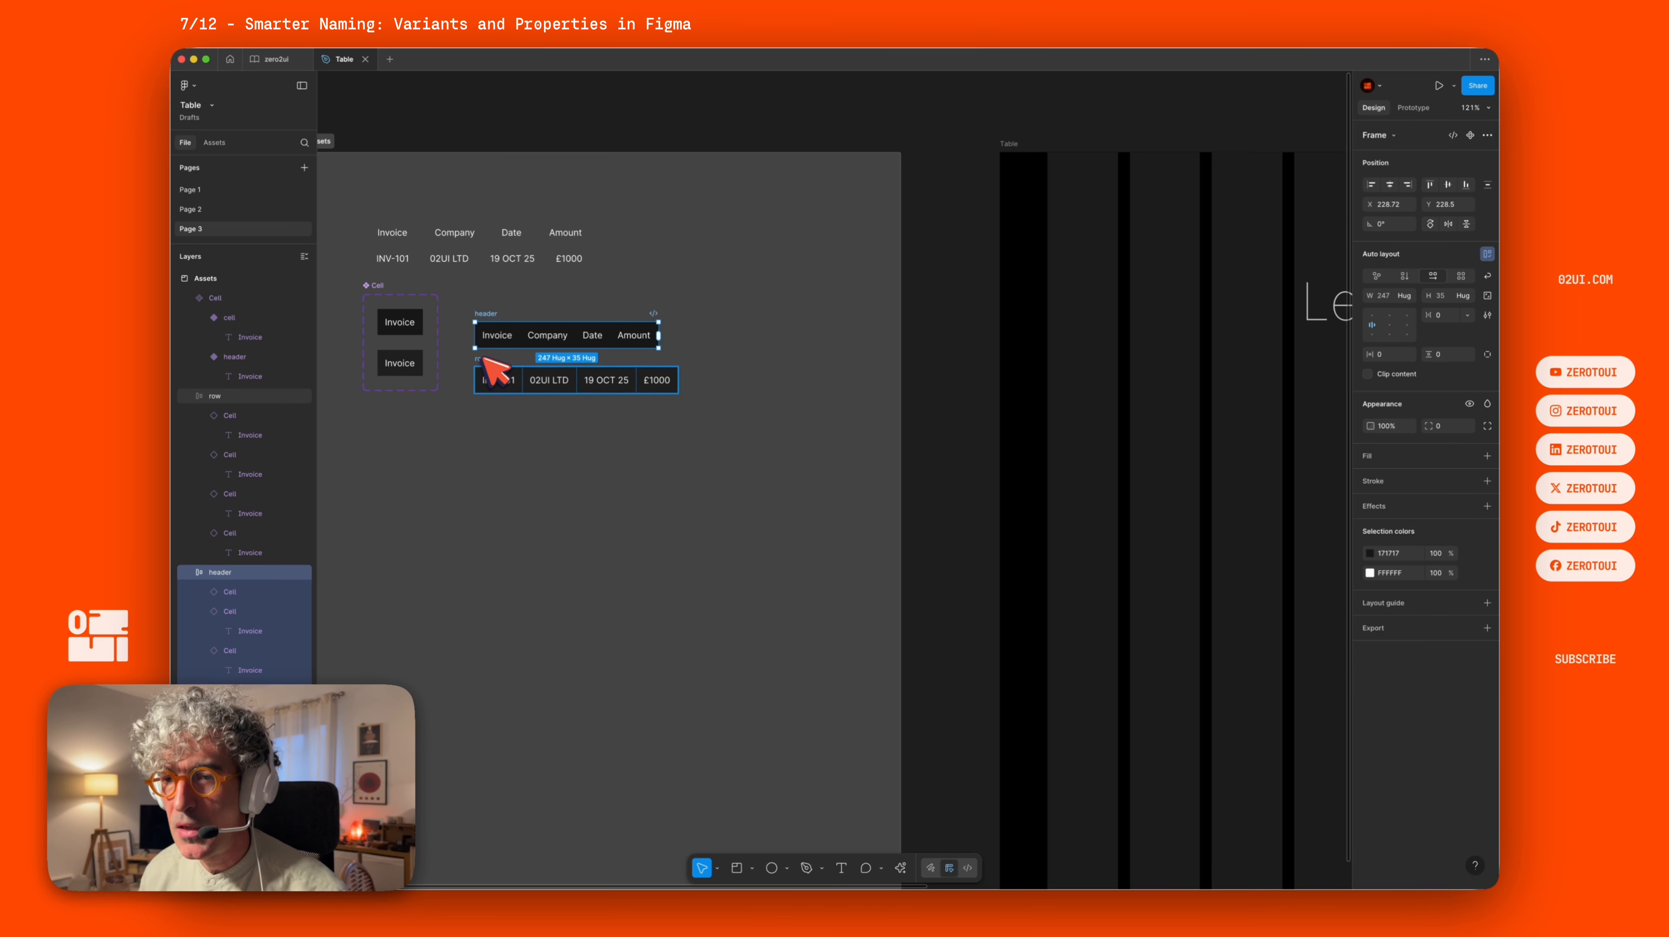
mouse_move(494, 371)
mouse_down()
mouse_move(493, 417)
mouse_move(487, 386)
mouse_up()
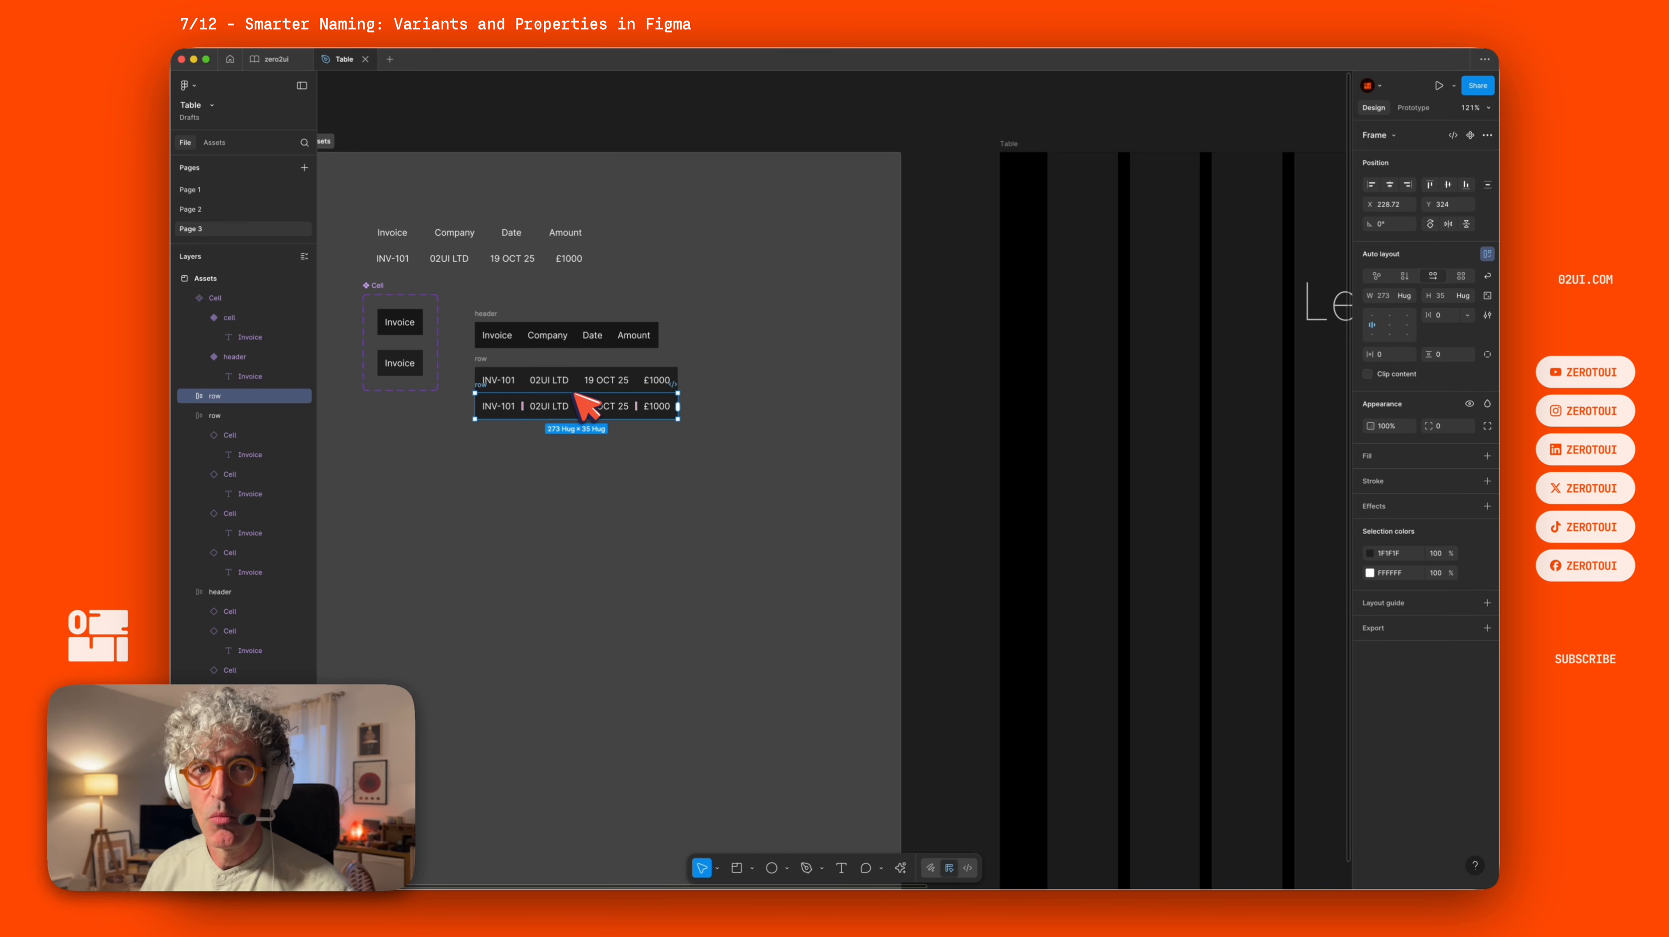
Wrap both data rows in an auto layout frame named container.
shift+click(486, 361)
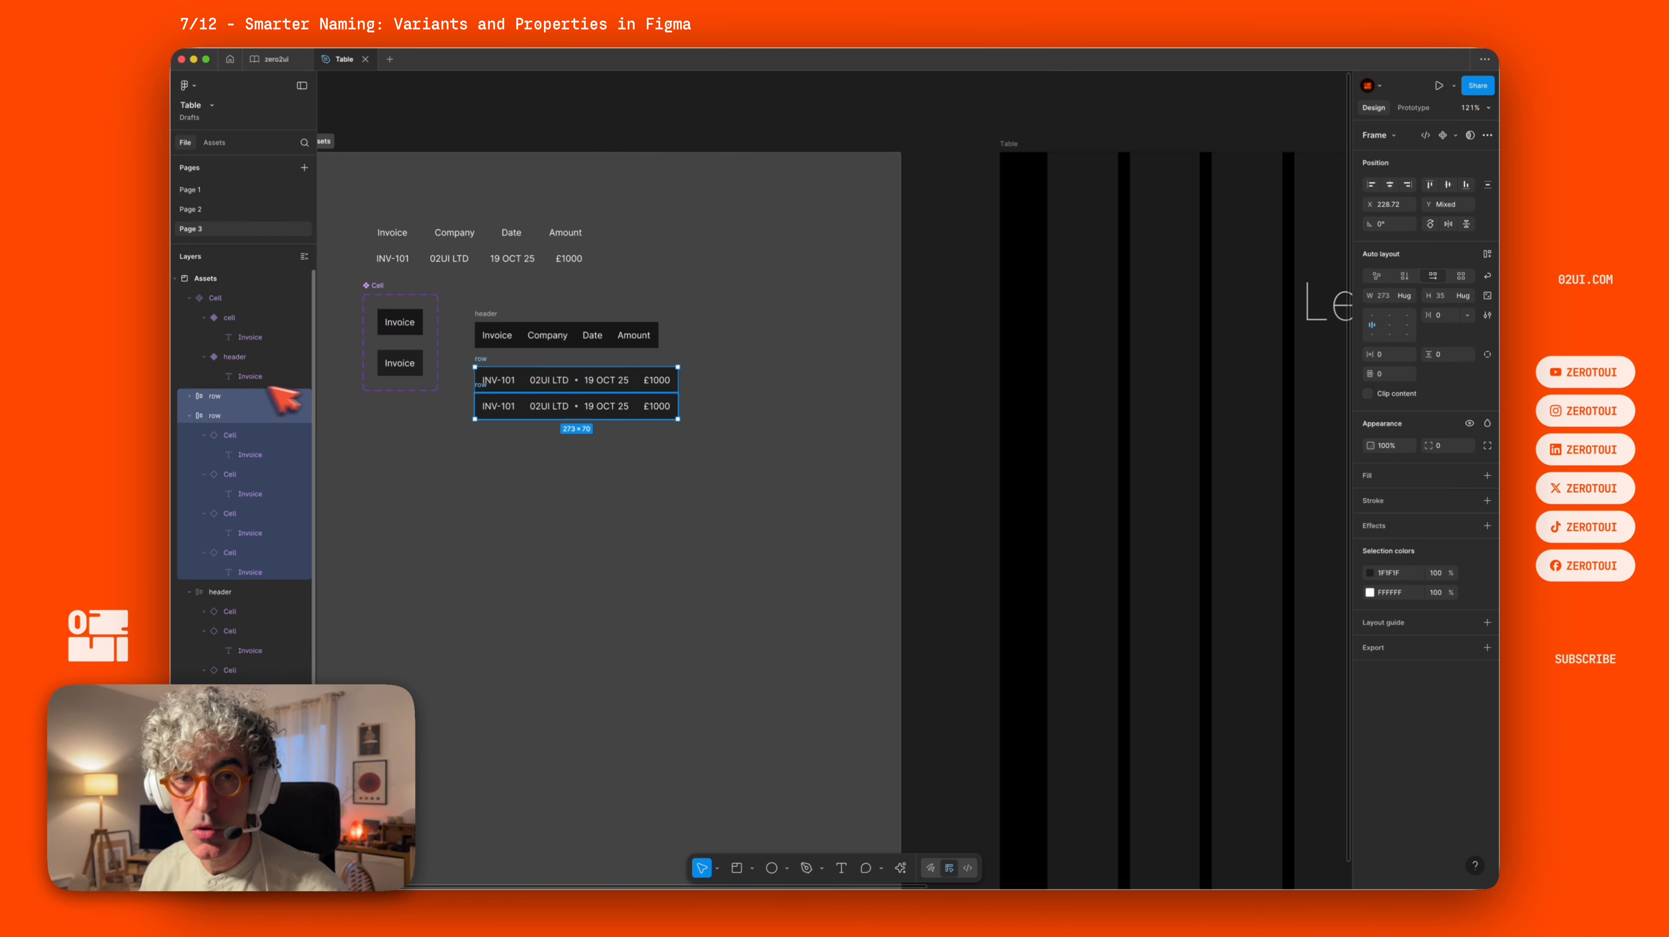
key(shift+a)
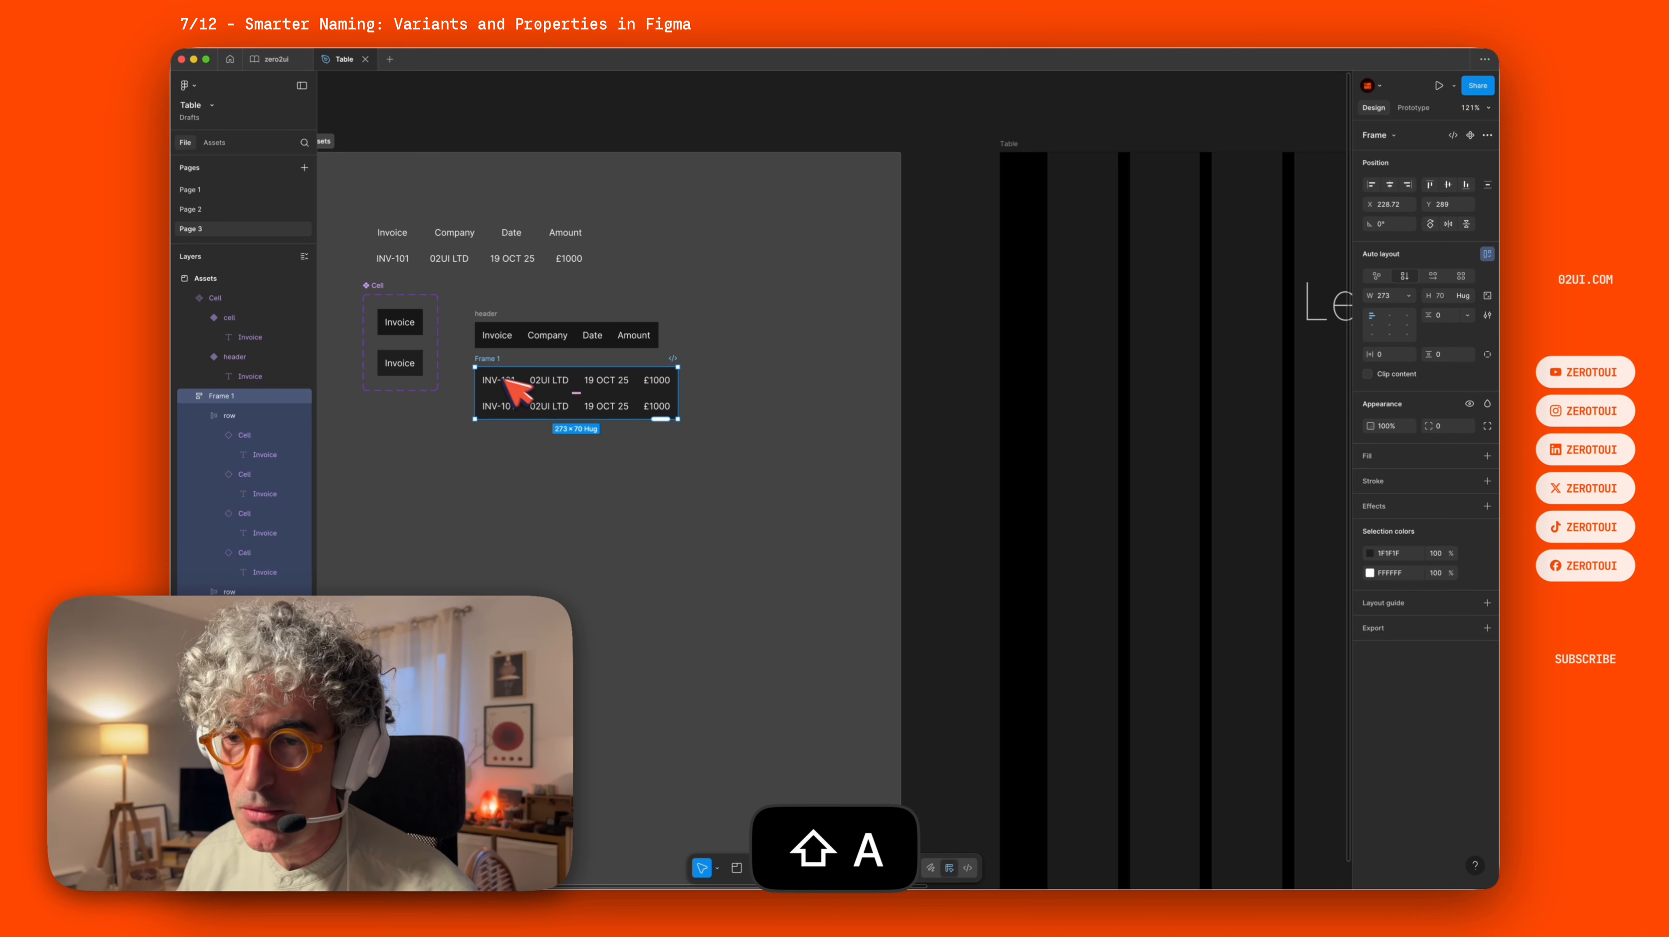
double_click(497, 359)
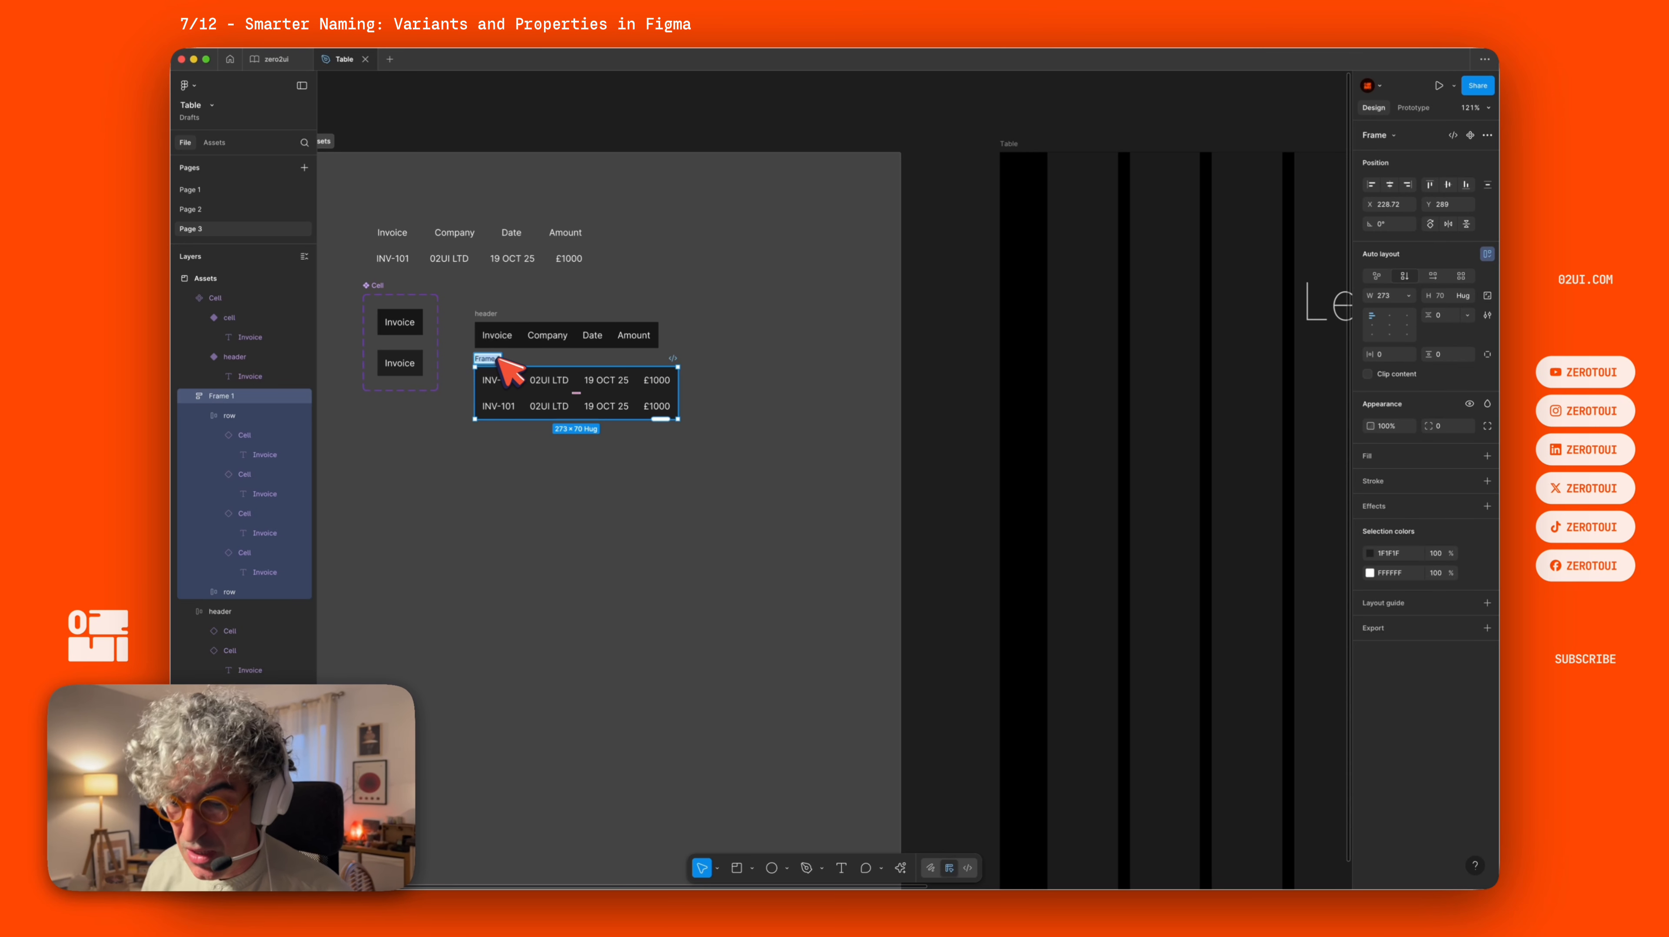
text(contai)
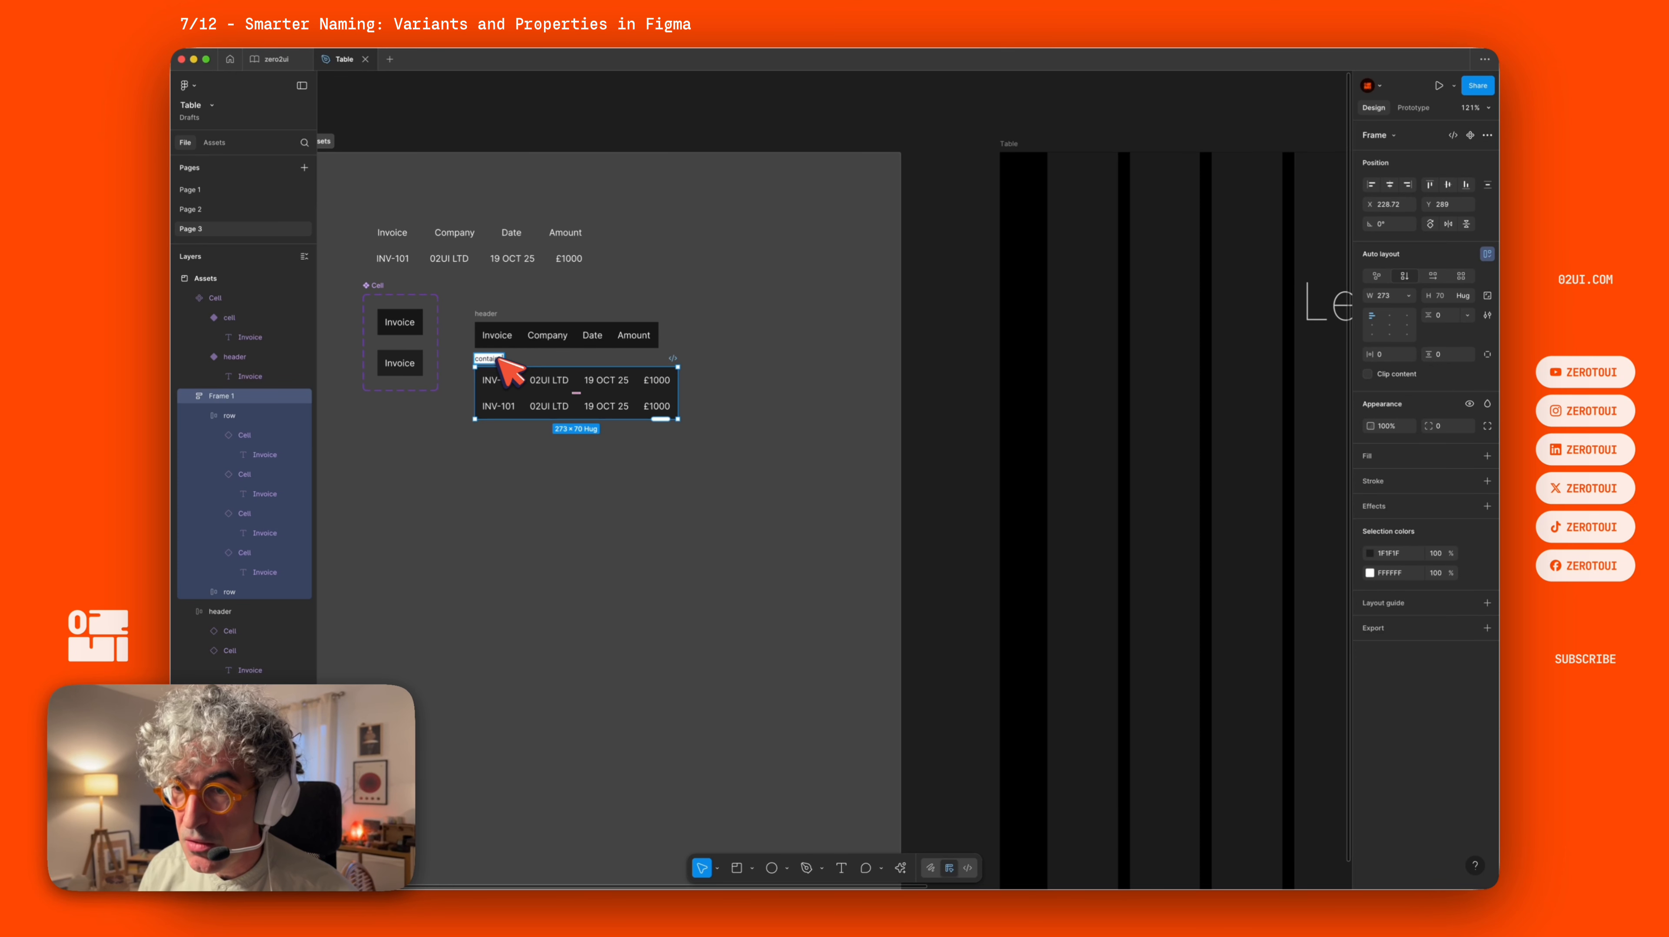
text(ner)
key(Return)
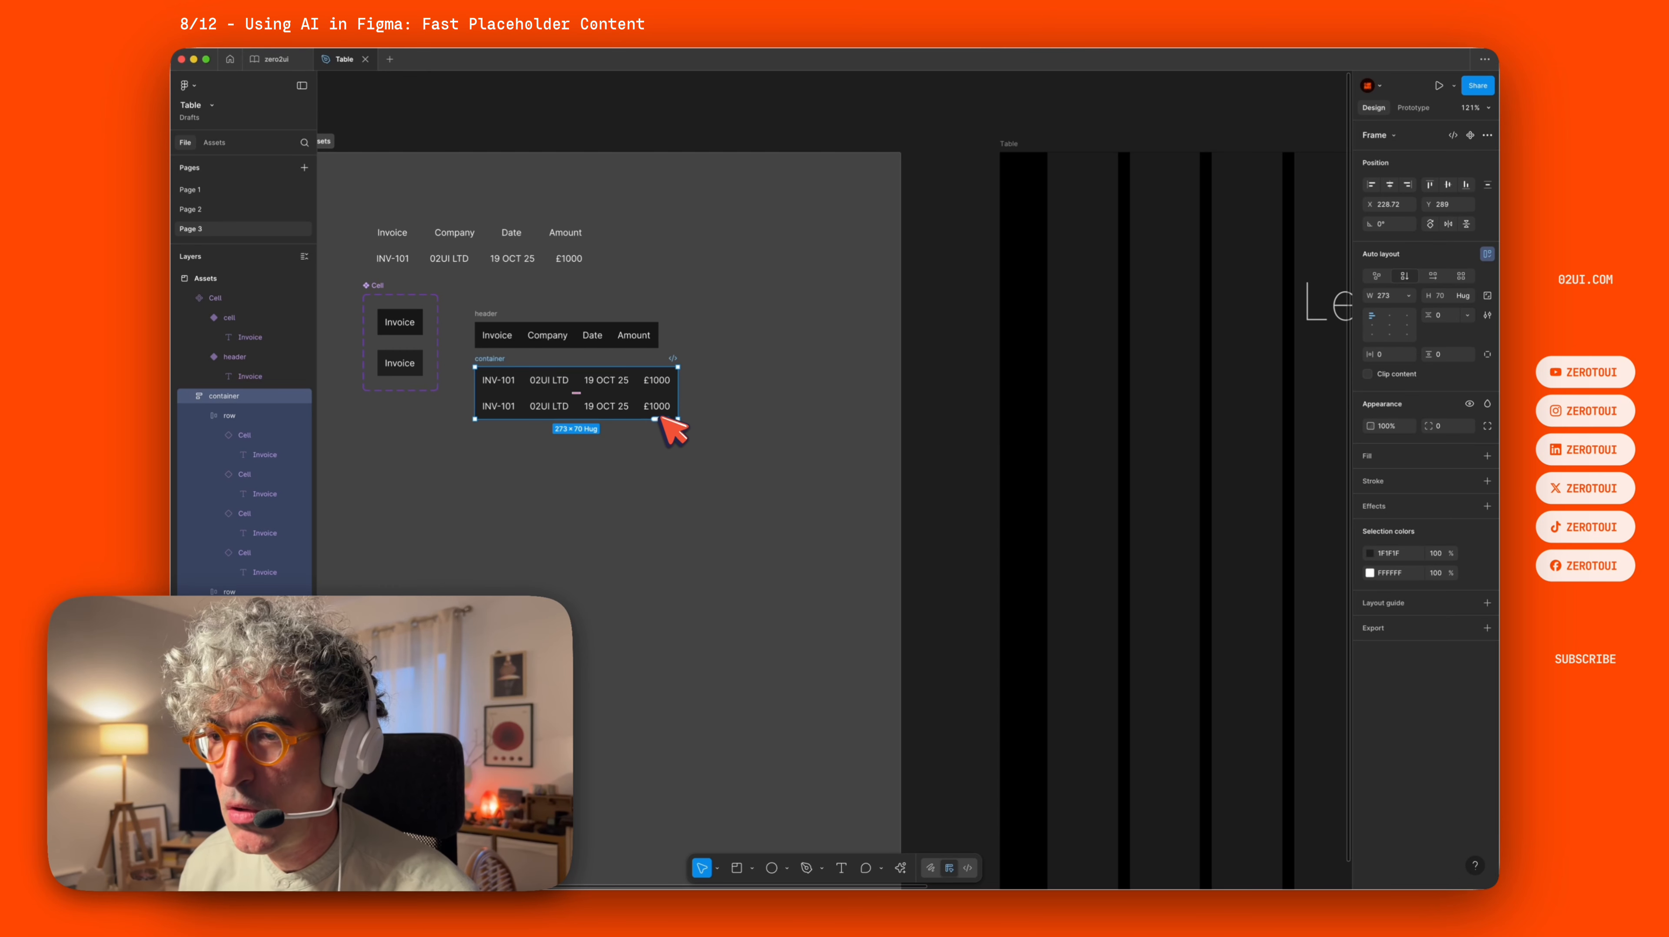
Stretch the container to about 330 px tall to repeat rows, and replace their text with AI-generated placeholder content.
scroll(667, 420, right, 1)
drag(664, 421, 653, 626)
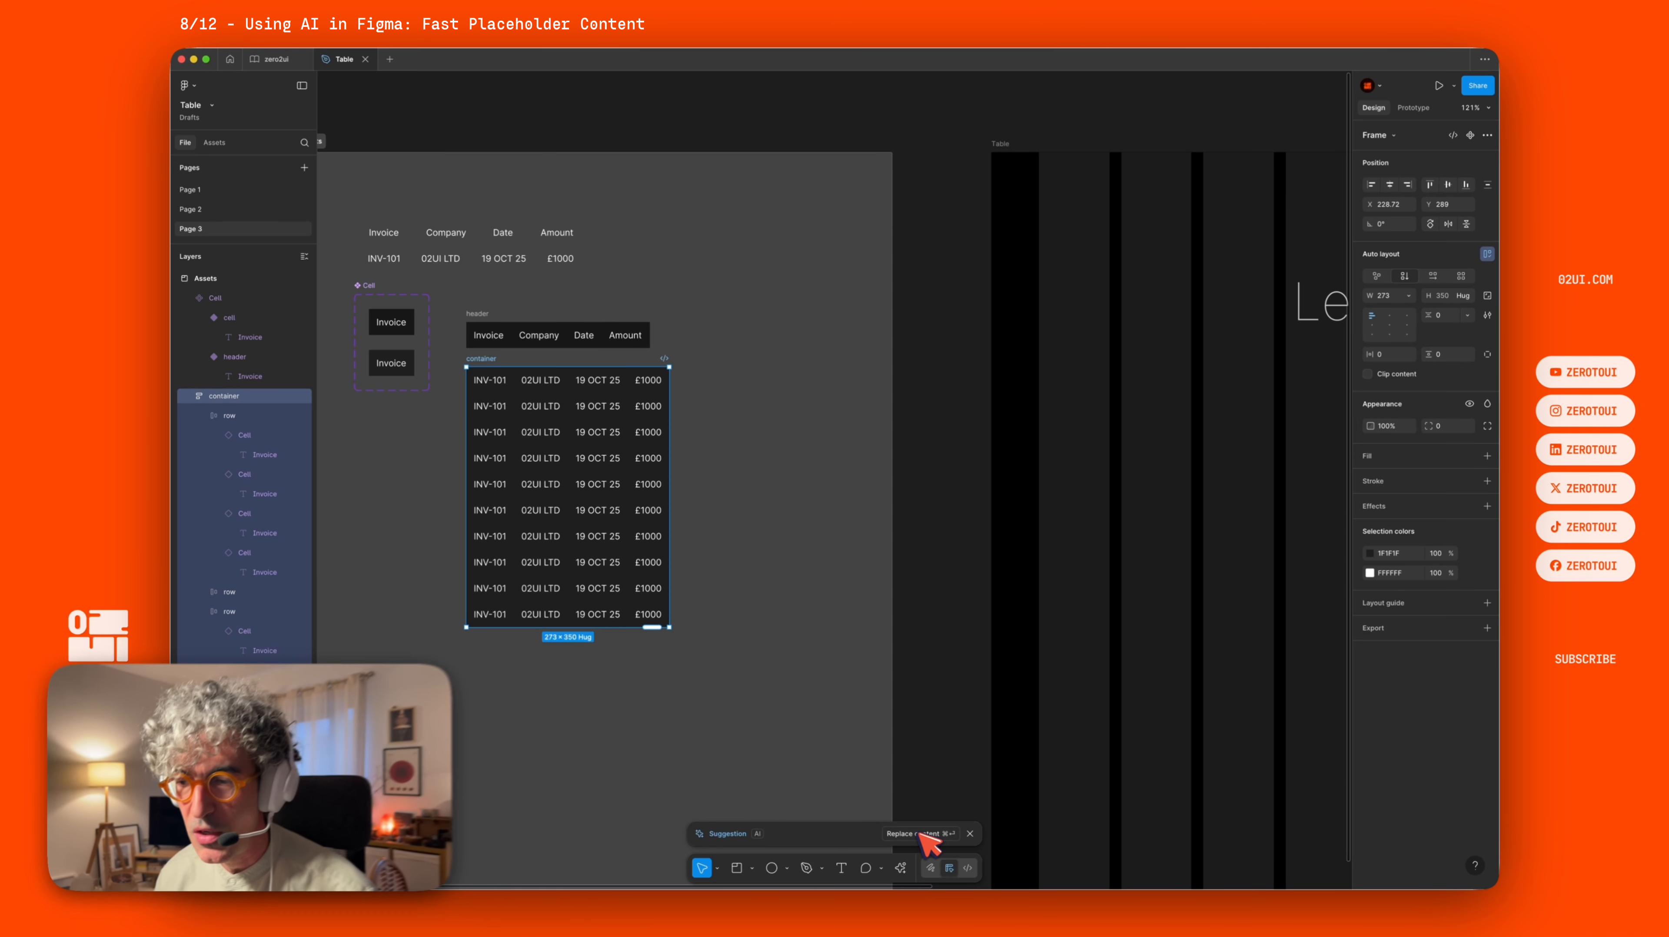
click(921, 833)
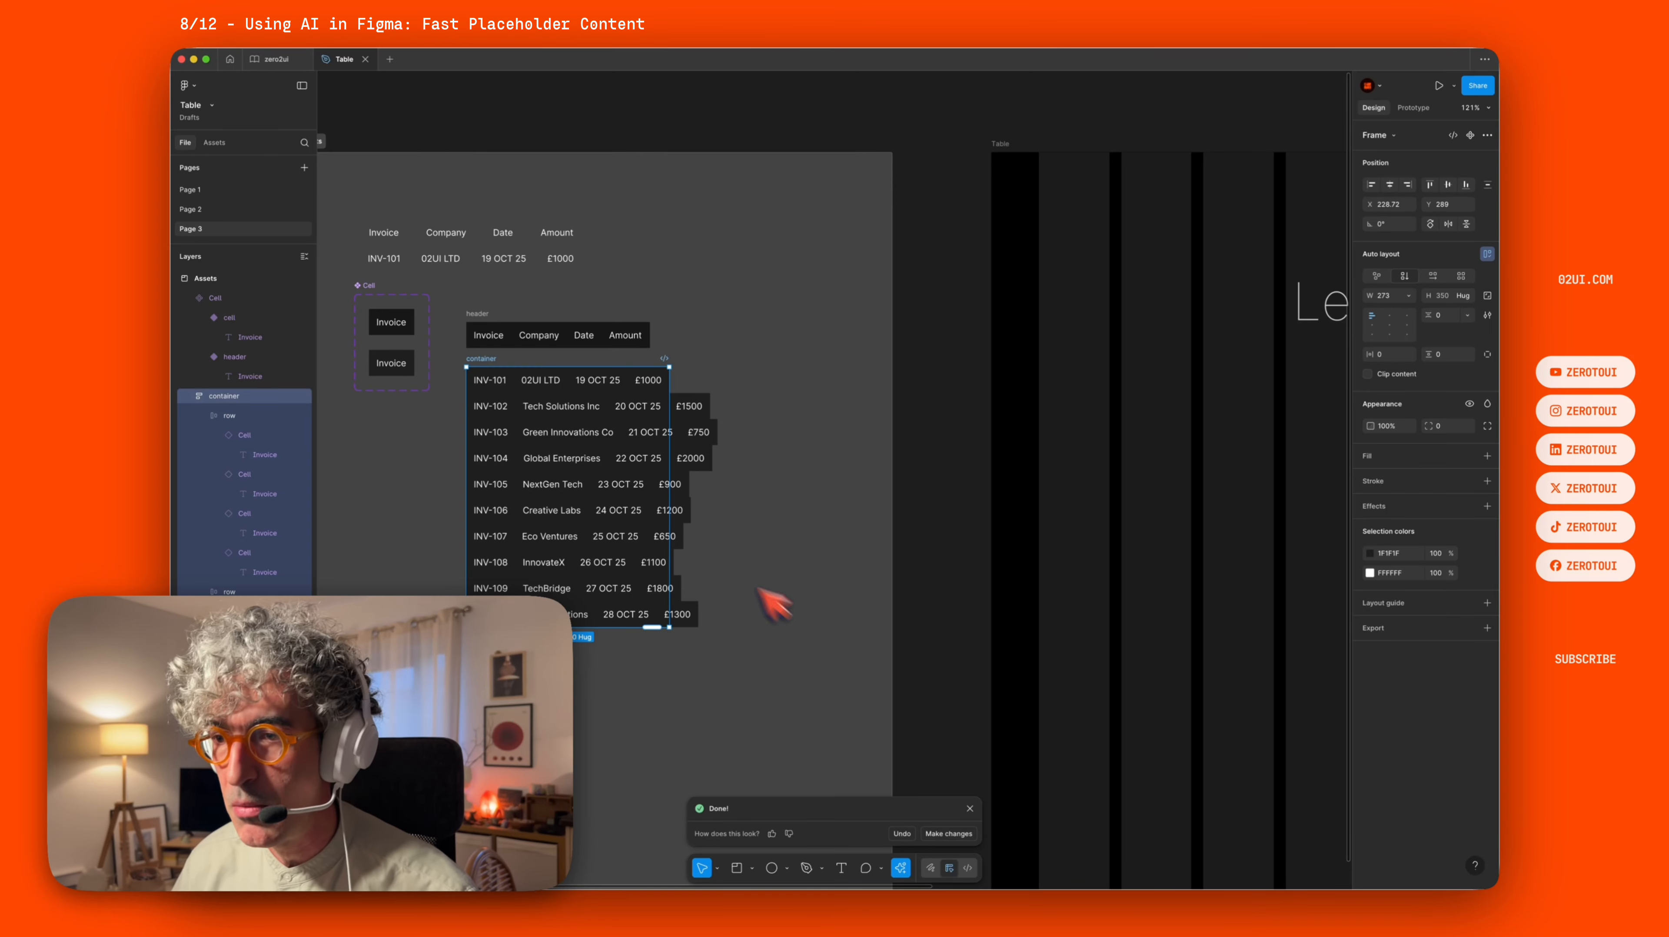
Widen the rows container and set its width to 600 px.
click(742, 342)
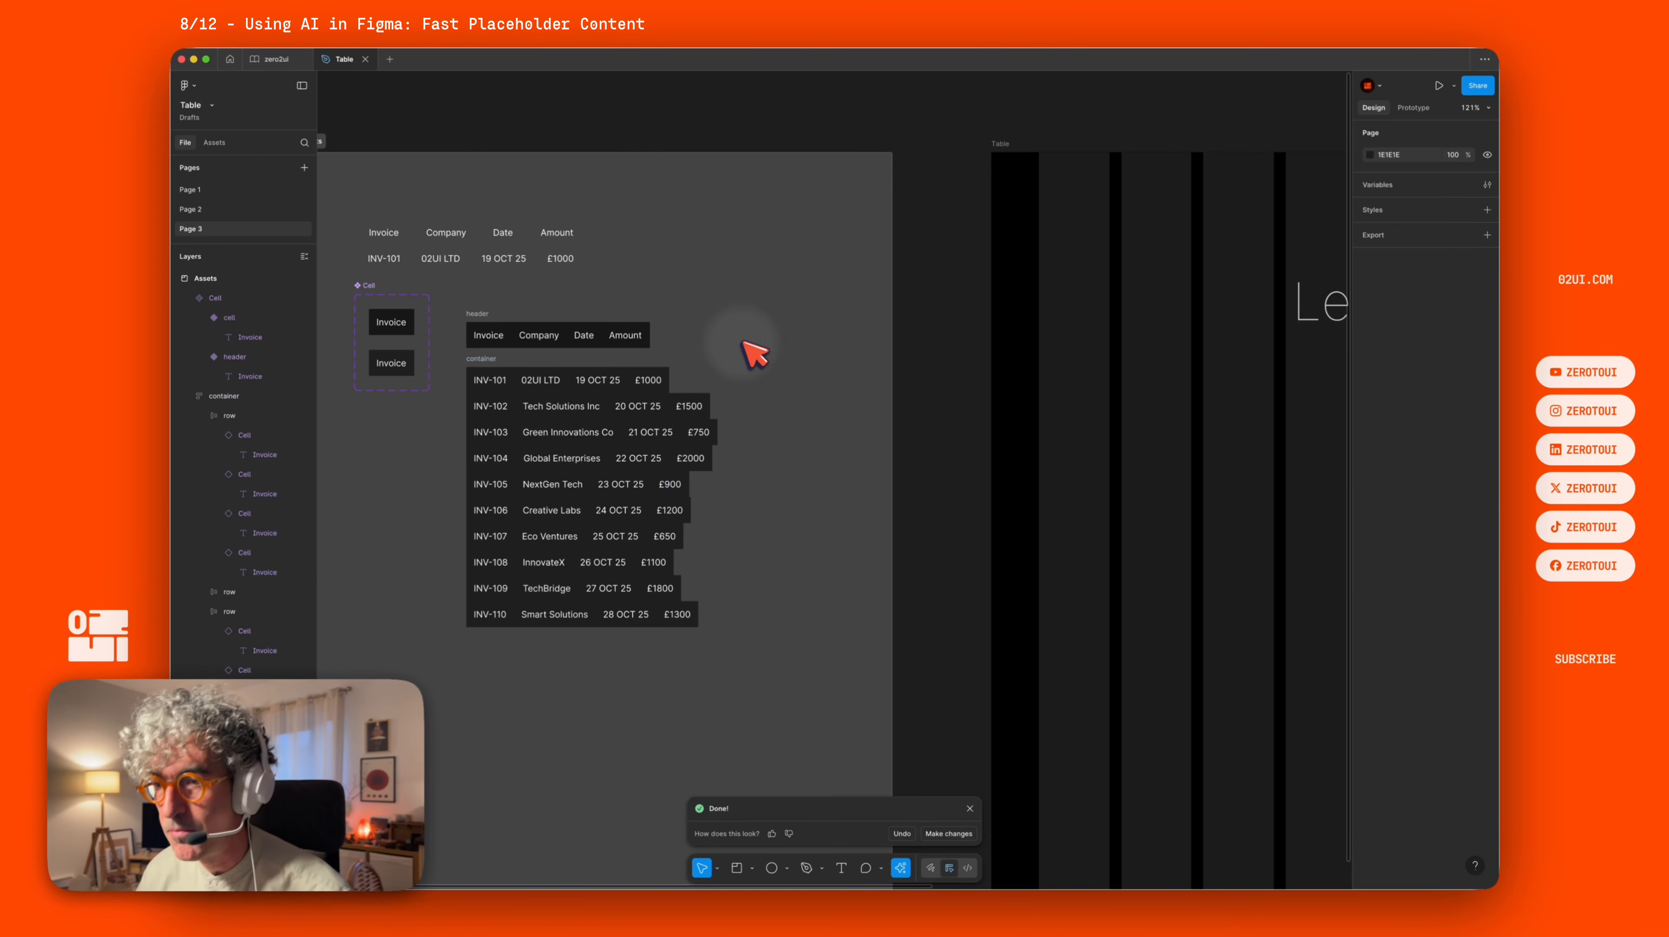
click(484, 359)
drag(671, 423, 849, 421)
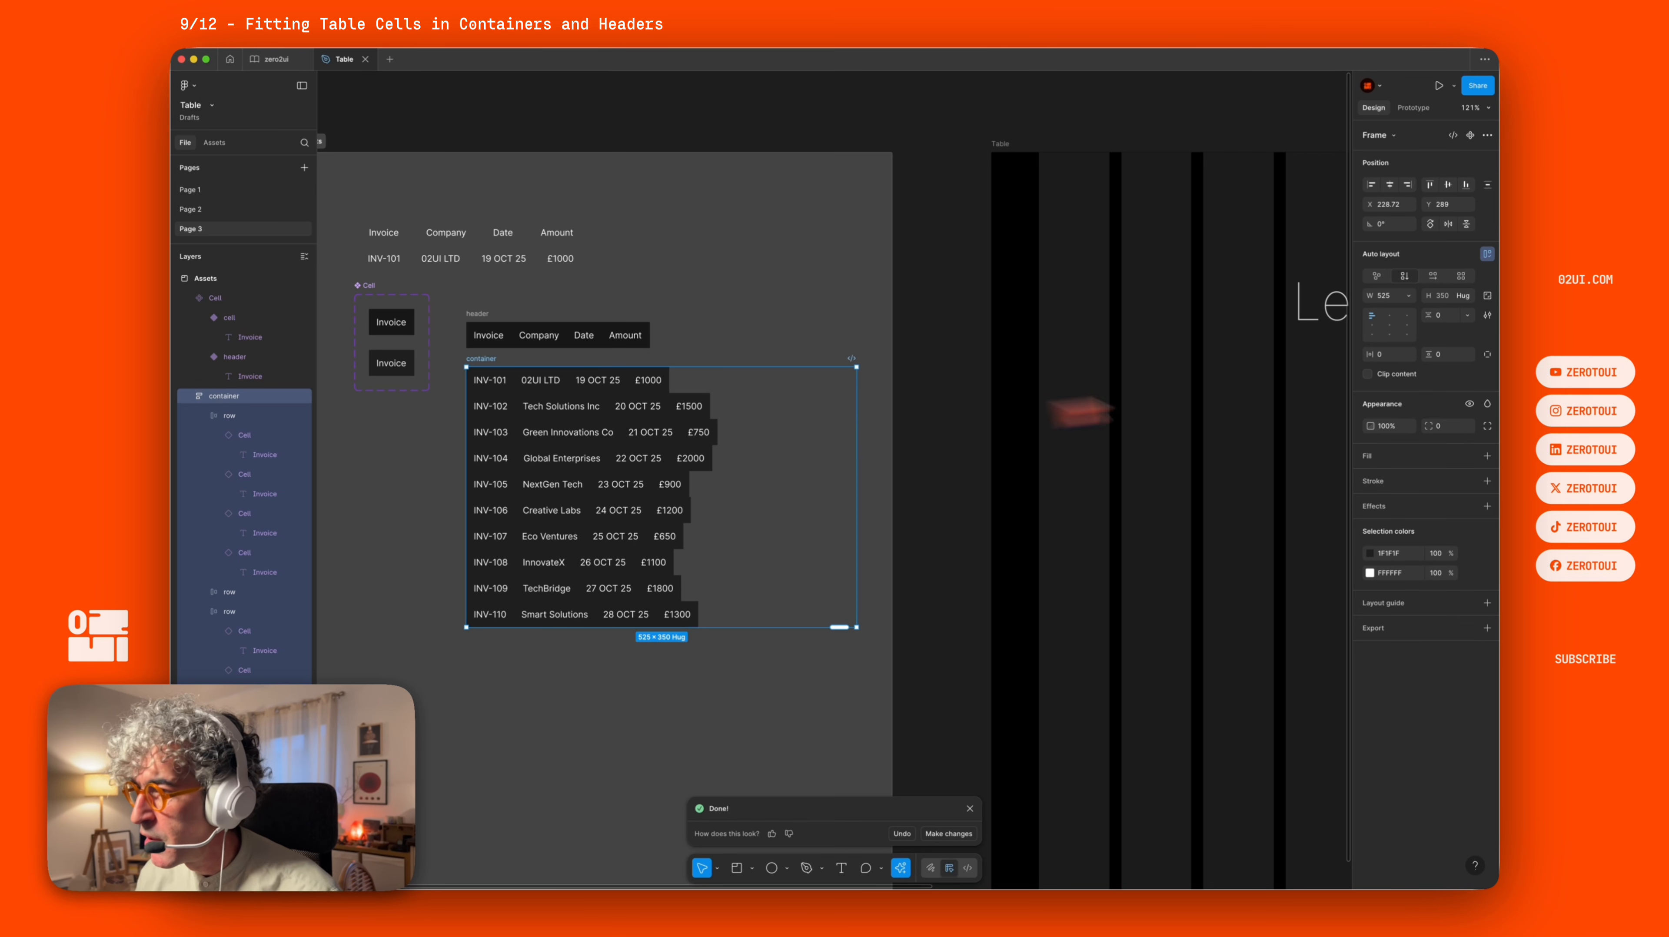
click(1389, 294)
text(600)
key(Return)
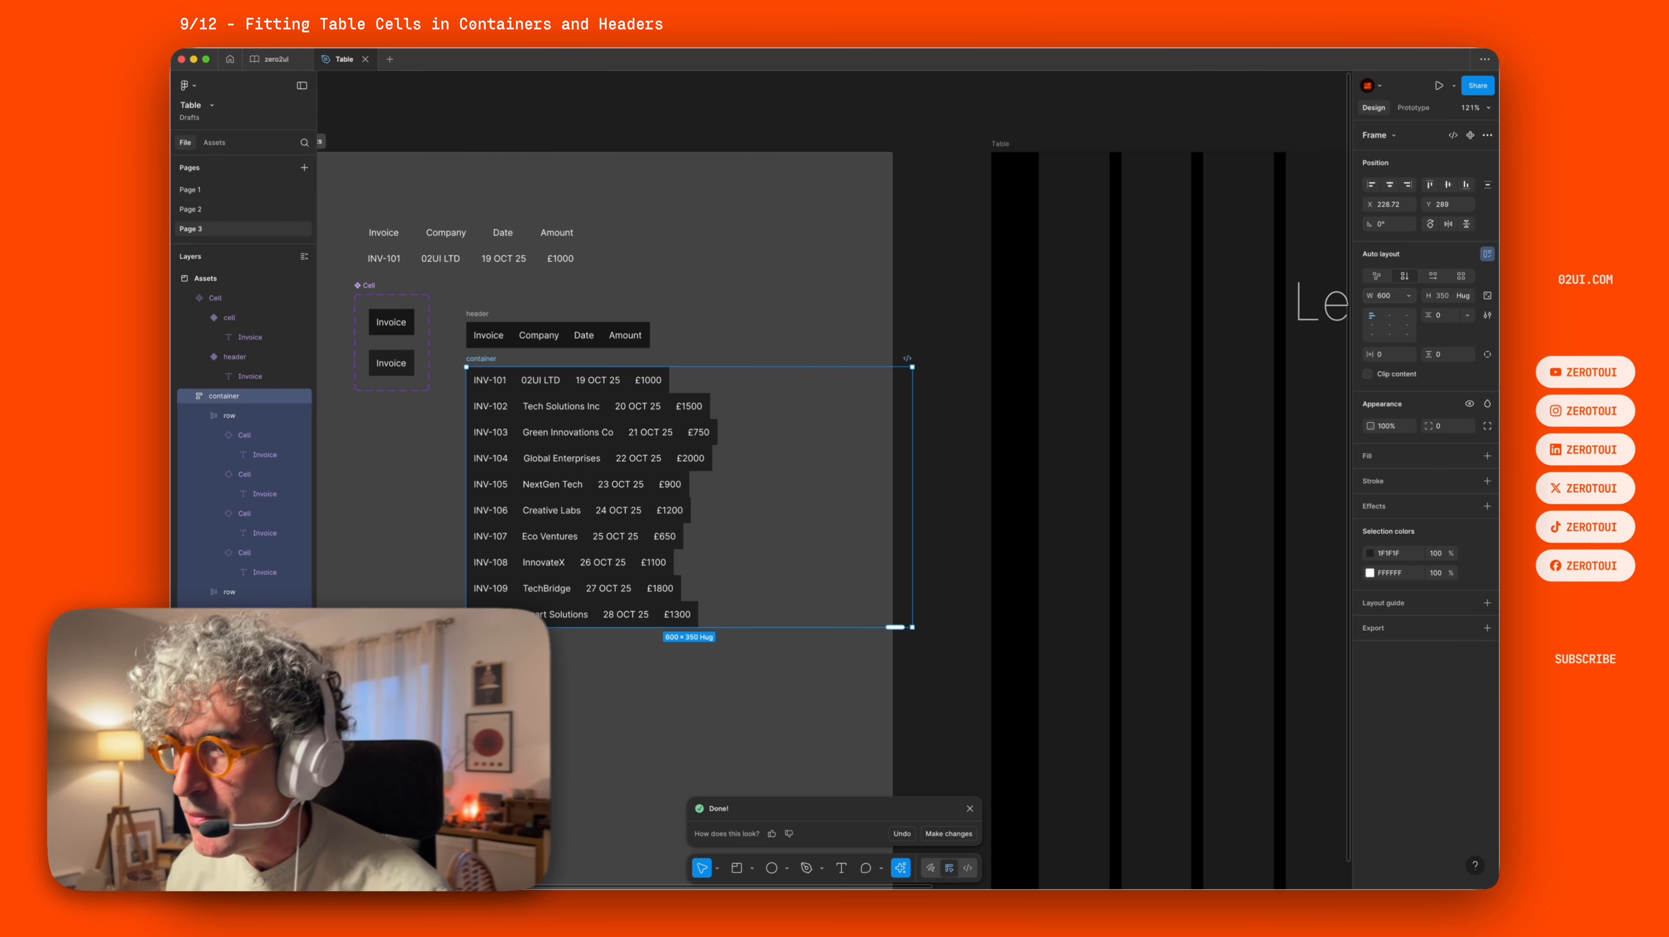
Select all cells inside the container's rows and set their width to fill the container.
key(Return)
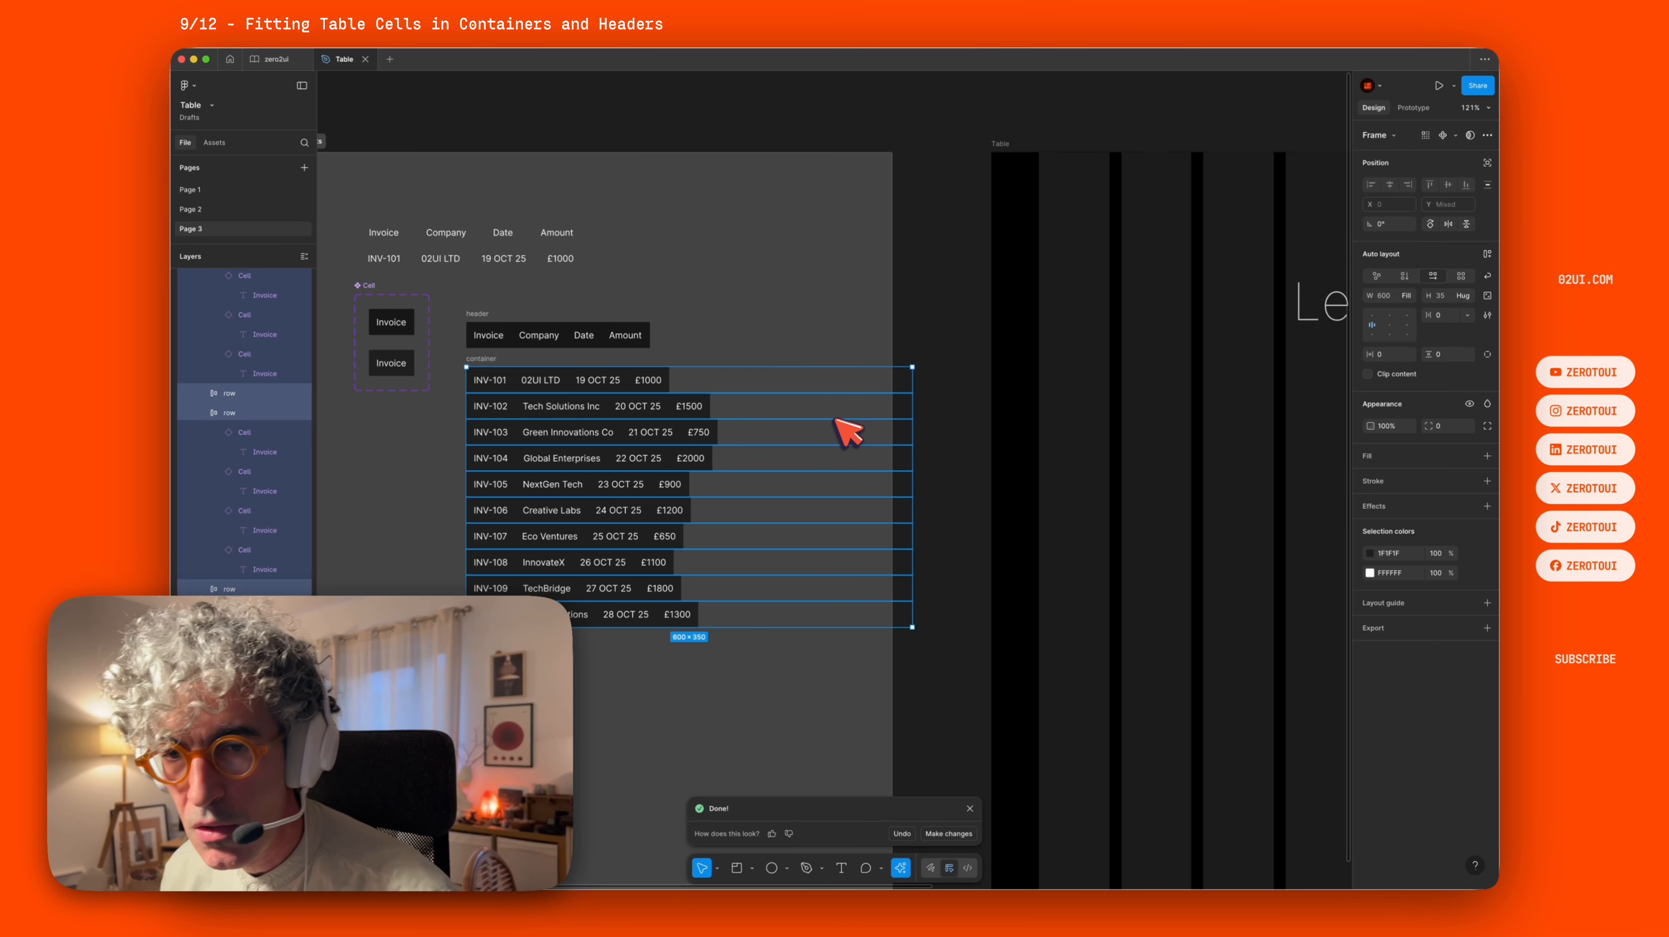
key(Return)
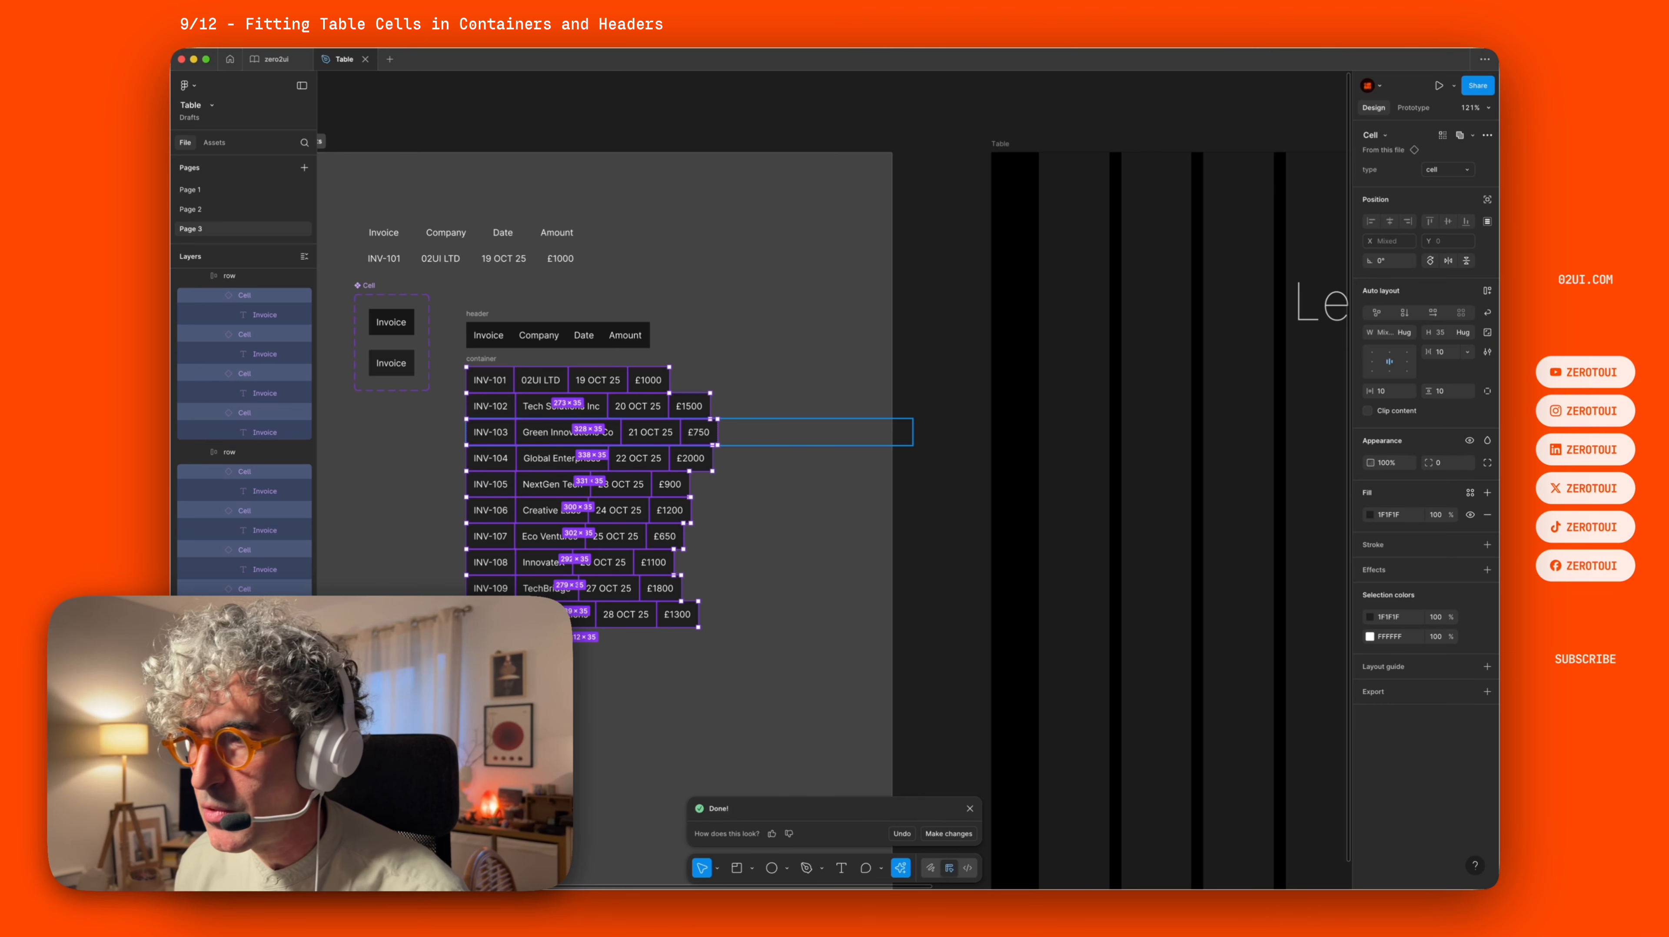
click(1404, 332)
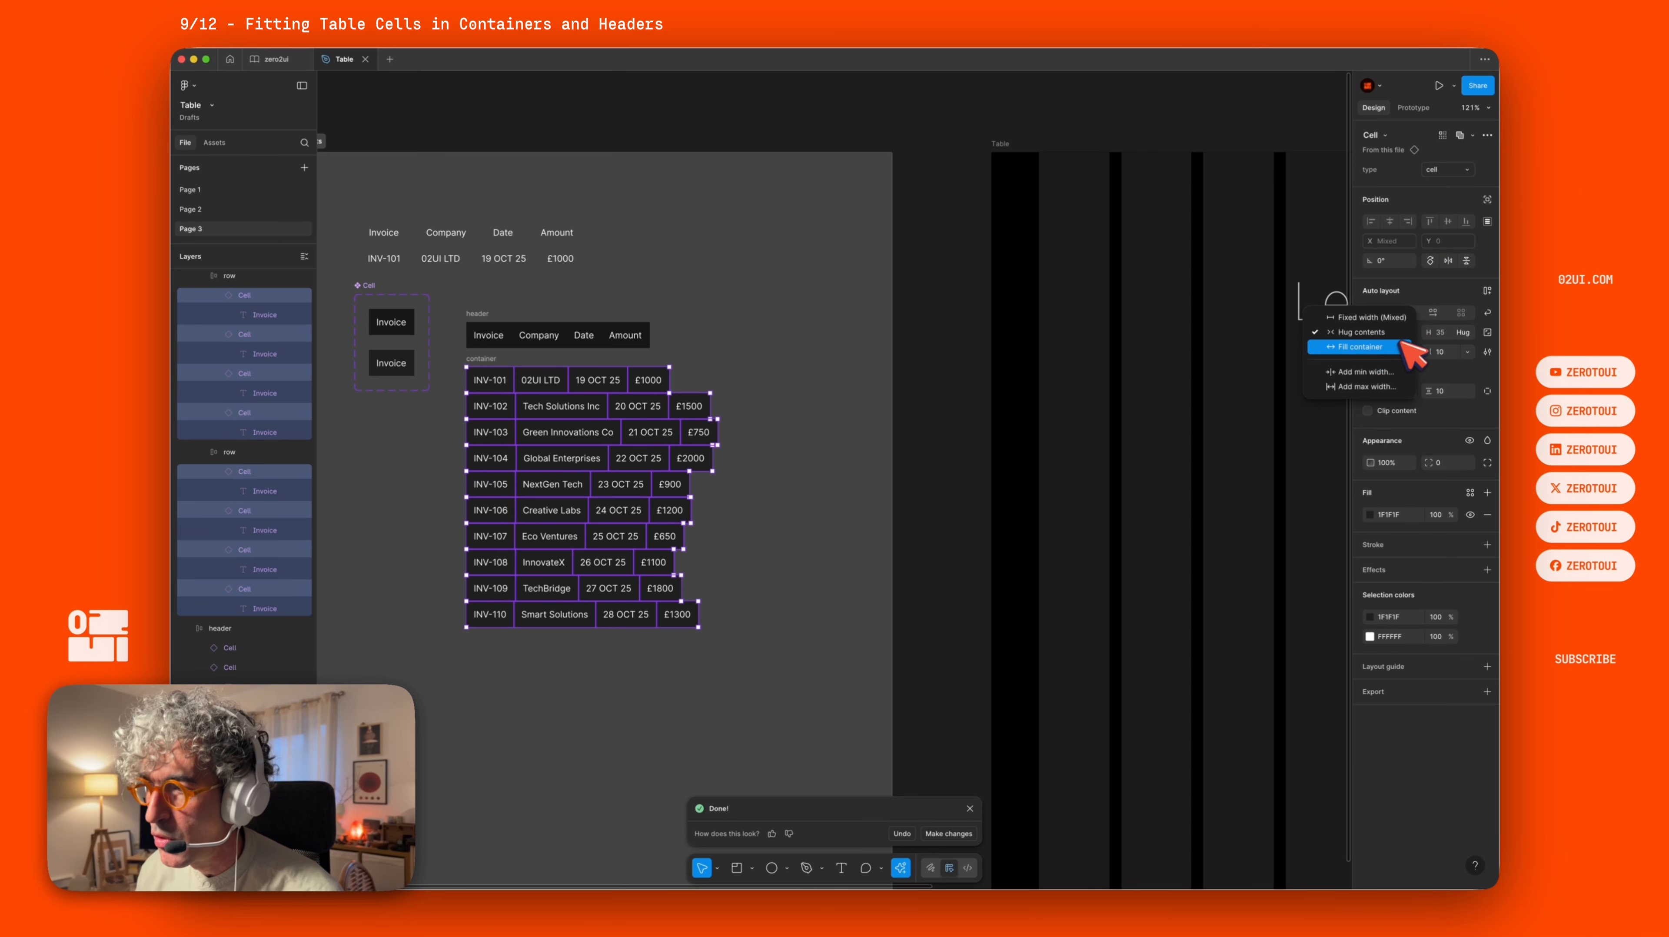
click(1411, 355)
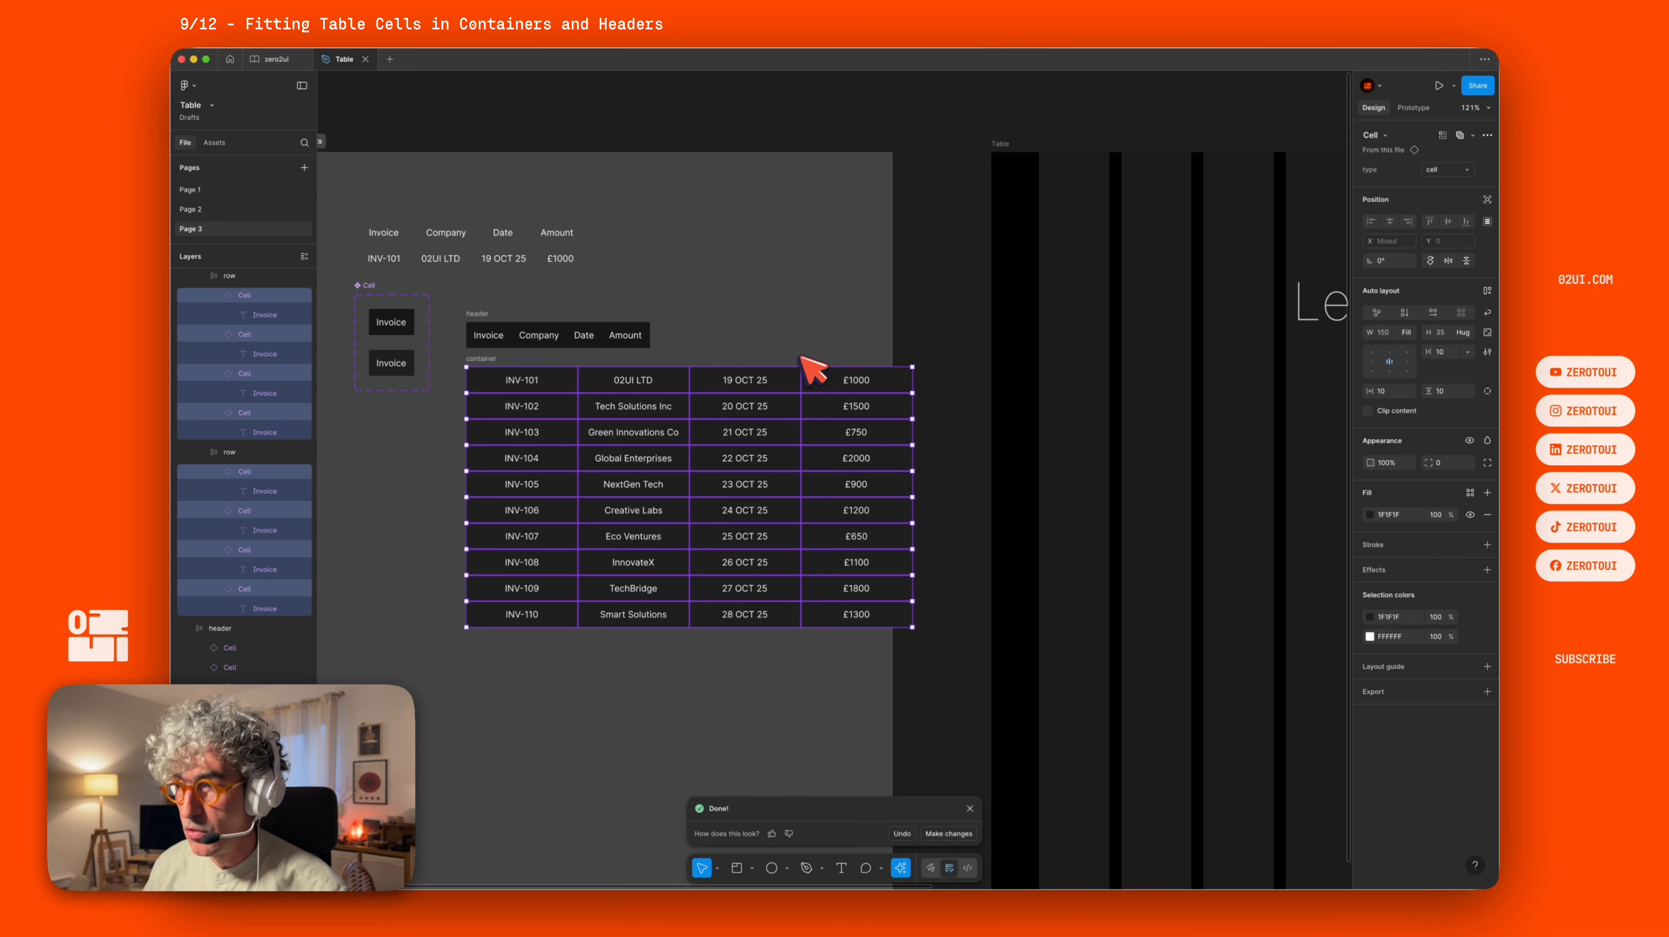
Inspect the container's row and cell layer hierarchy, collapsing the nested layers.
click(408, 438)
click(535, 382)
double_click(537, 383)
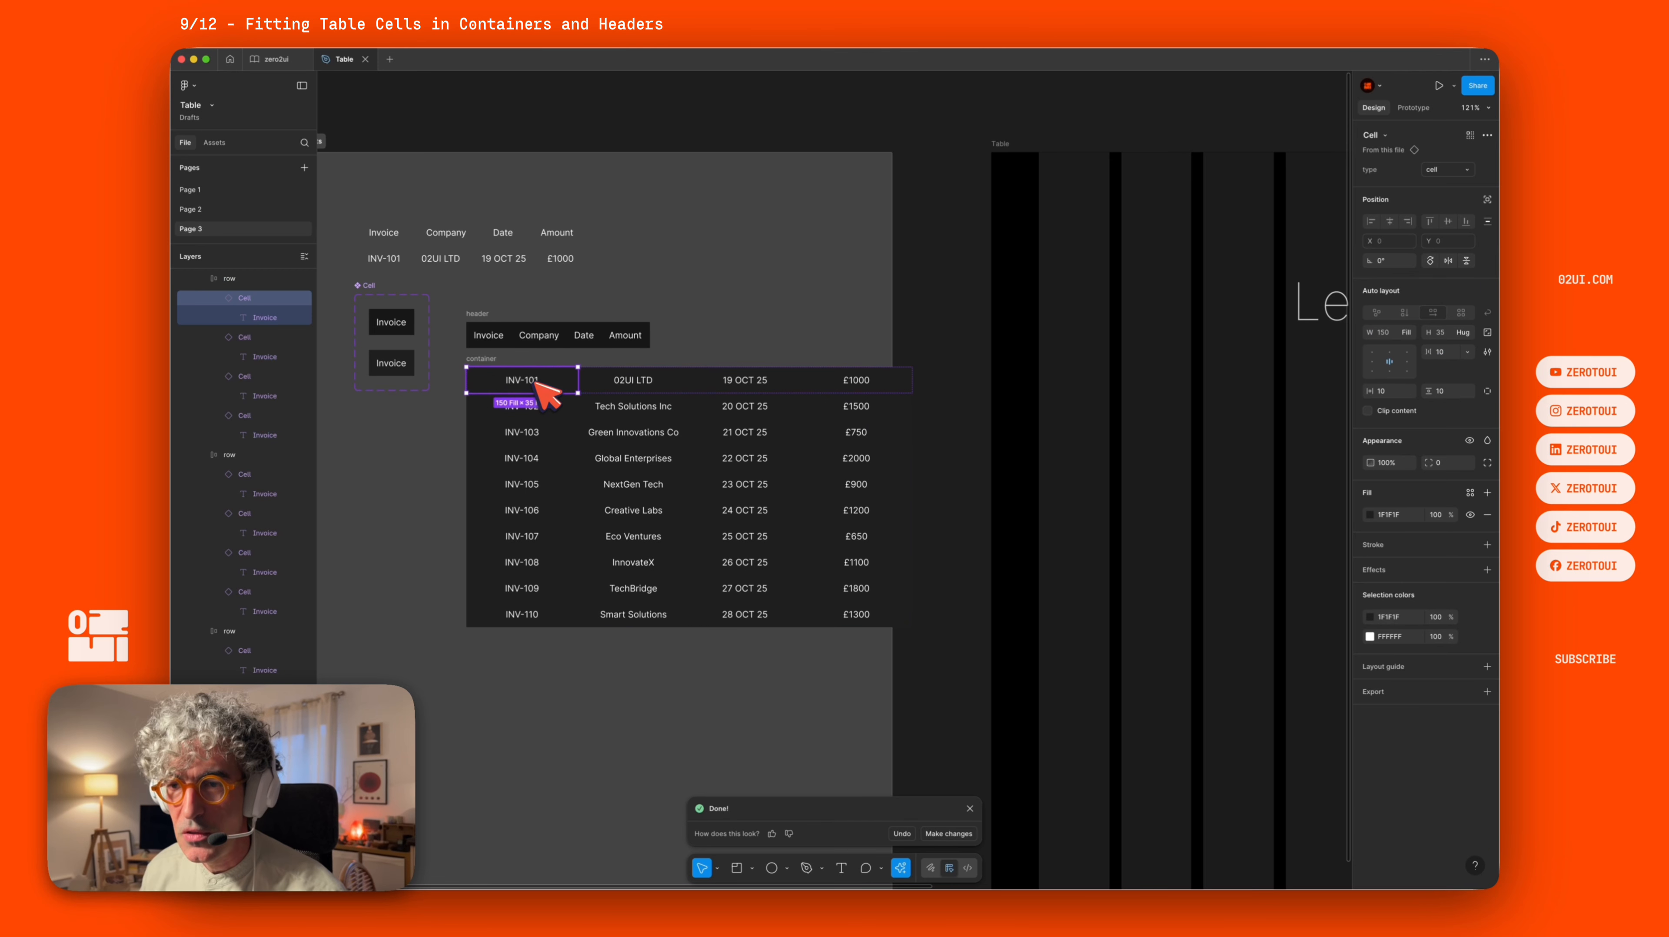
click(219, 298)
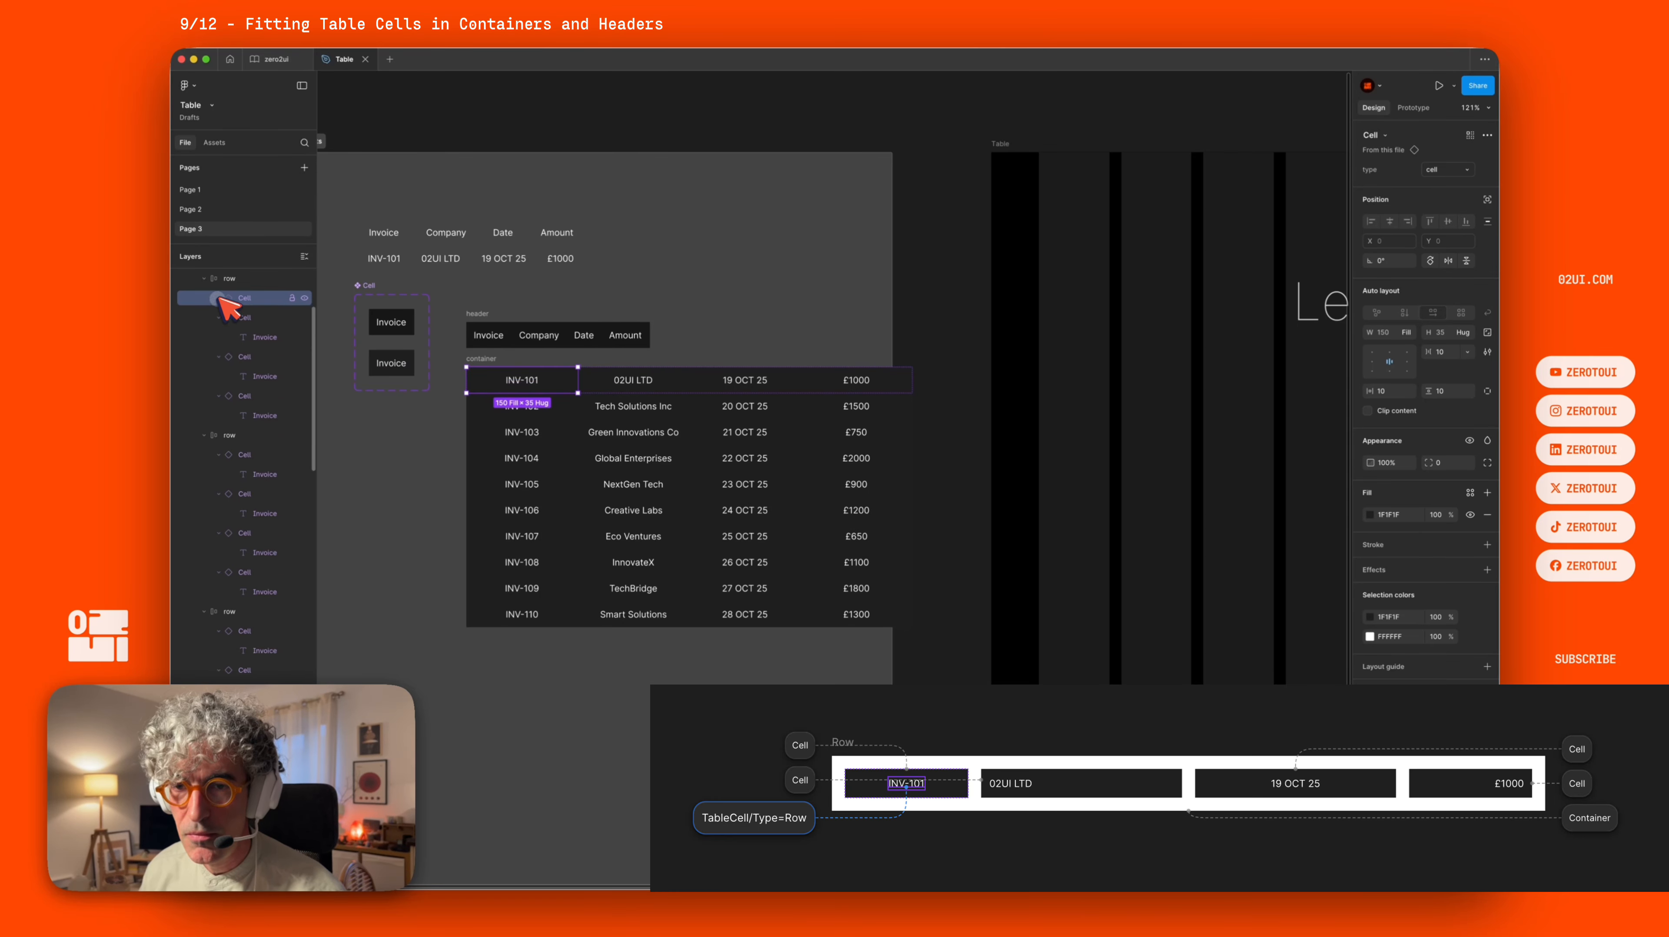
scroll(223, 297, up, 1)
scroll(223, 298, up, 2)
click(230, 347)
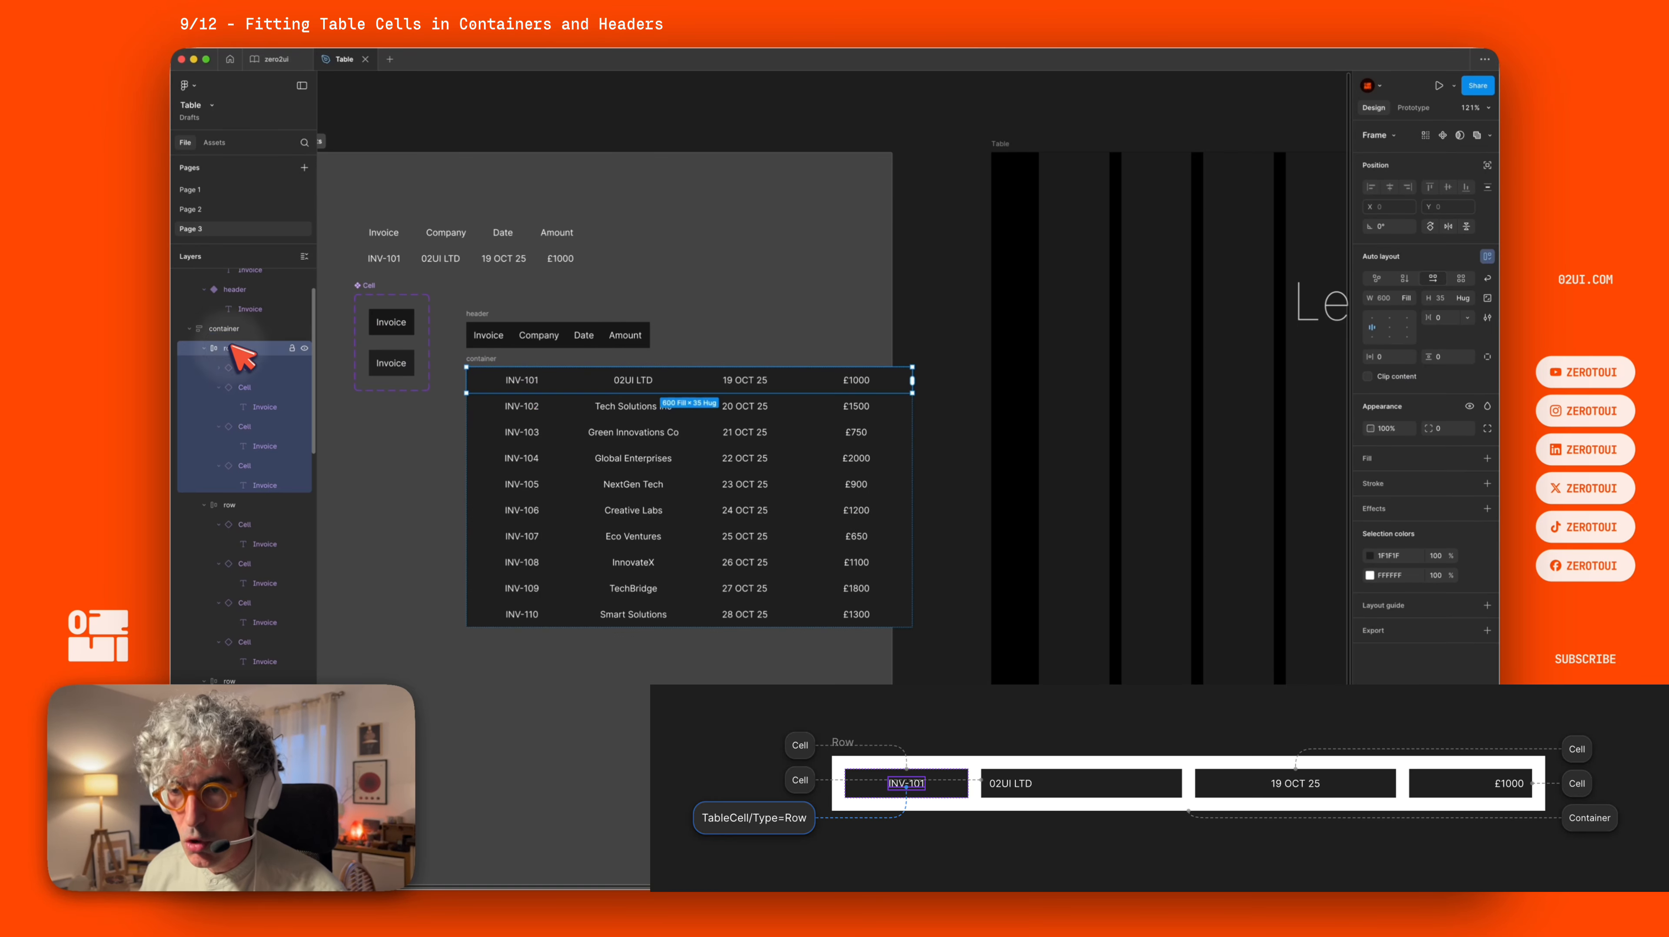
click(220, 388)
click(219, 407)
click(219, 426)
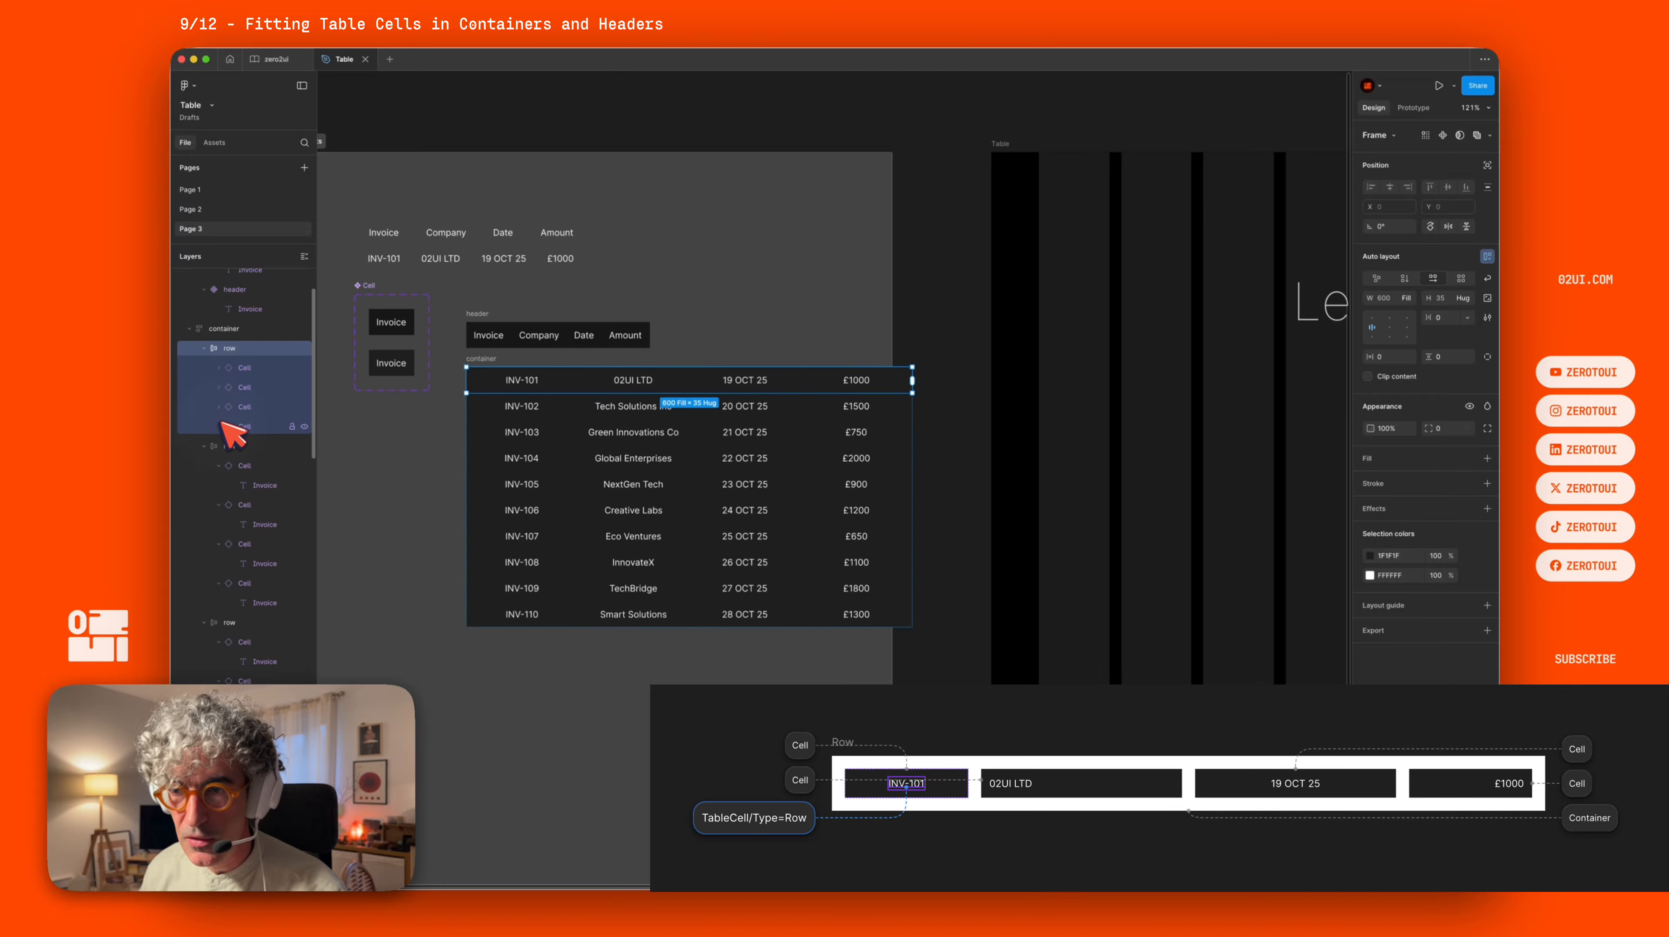
click(205, 348)
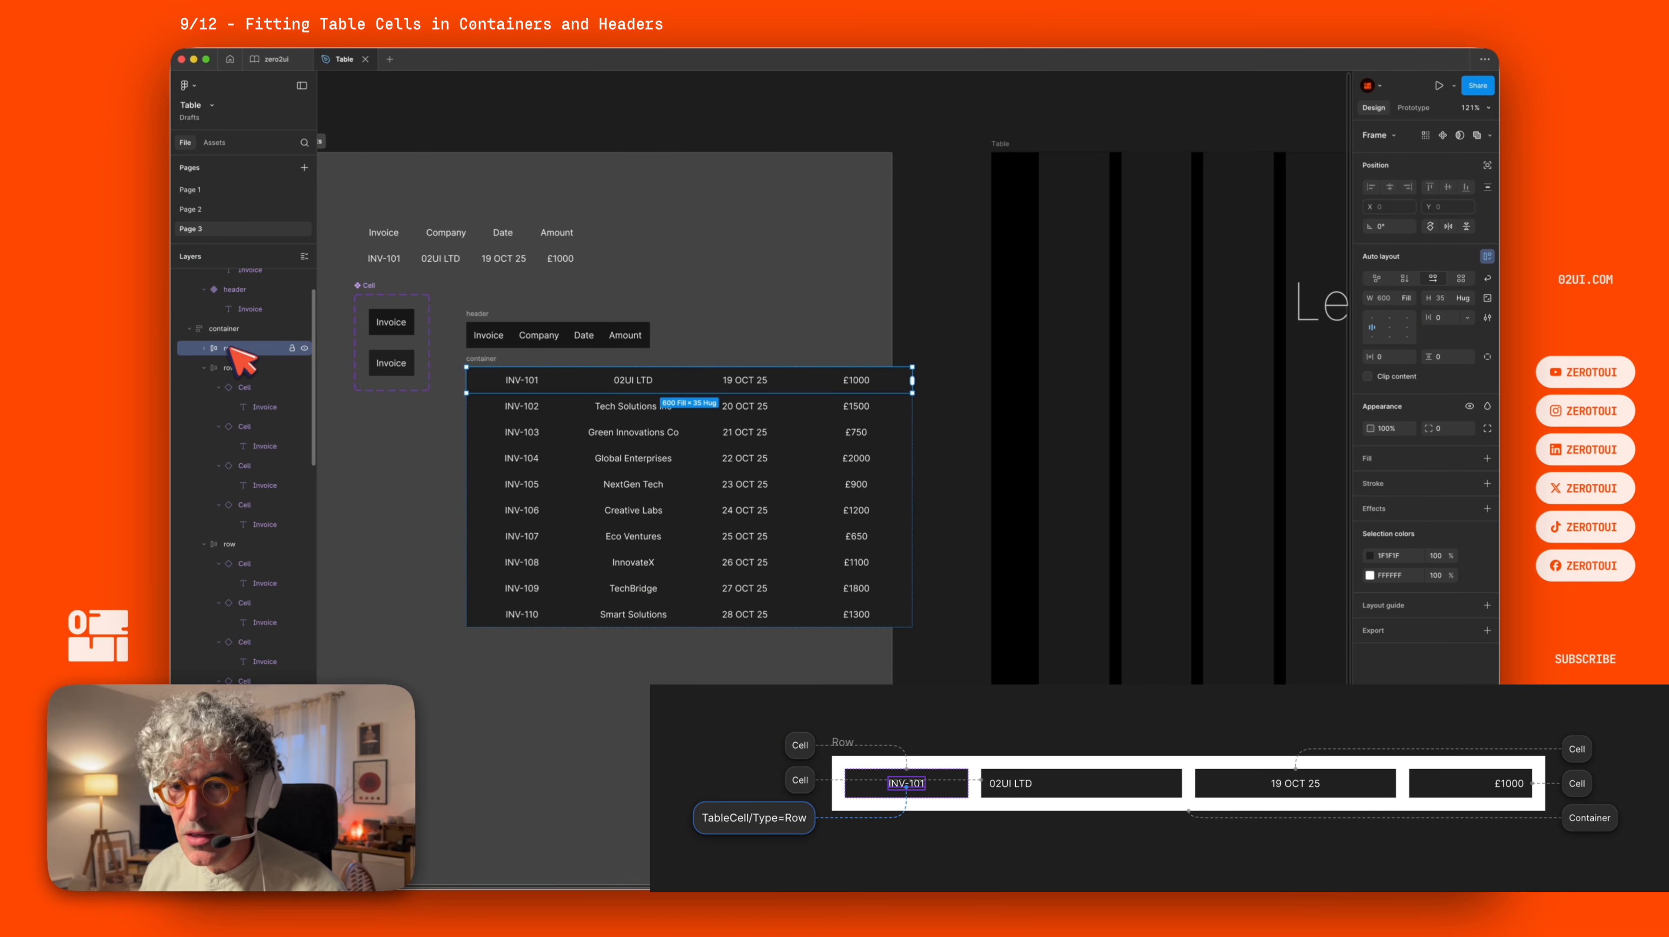
click(204, 368)
click(204, 388)
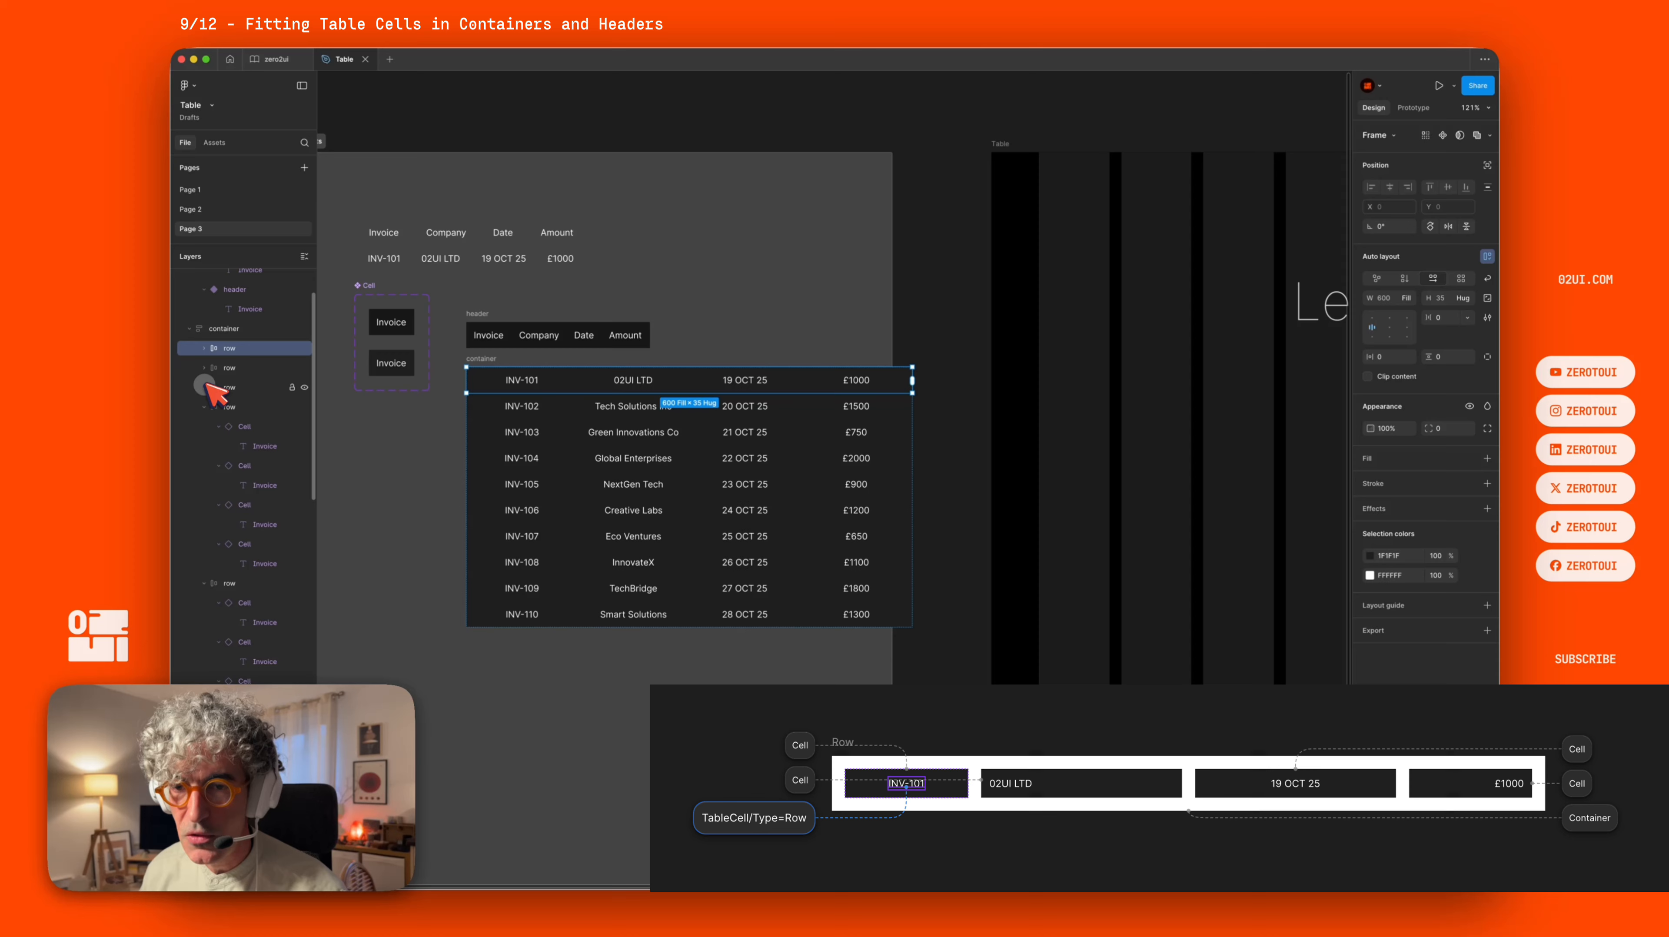
click(204, 407)
Set the header frame's width to 600 px.
click(240, 309)
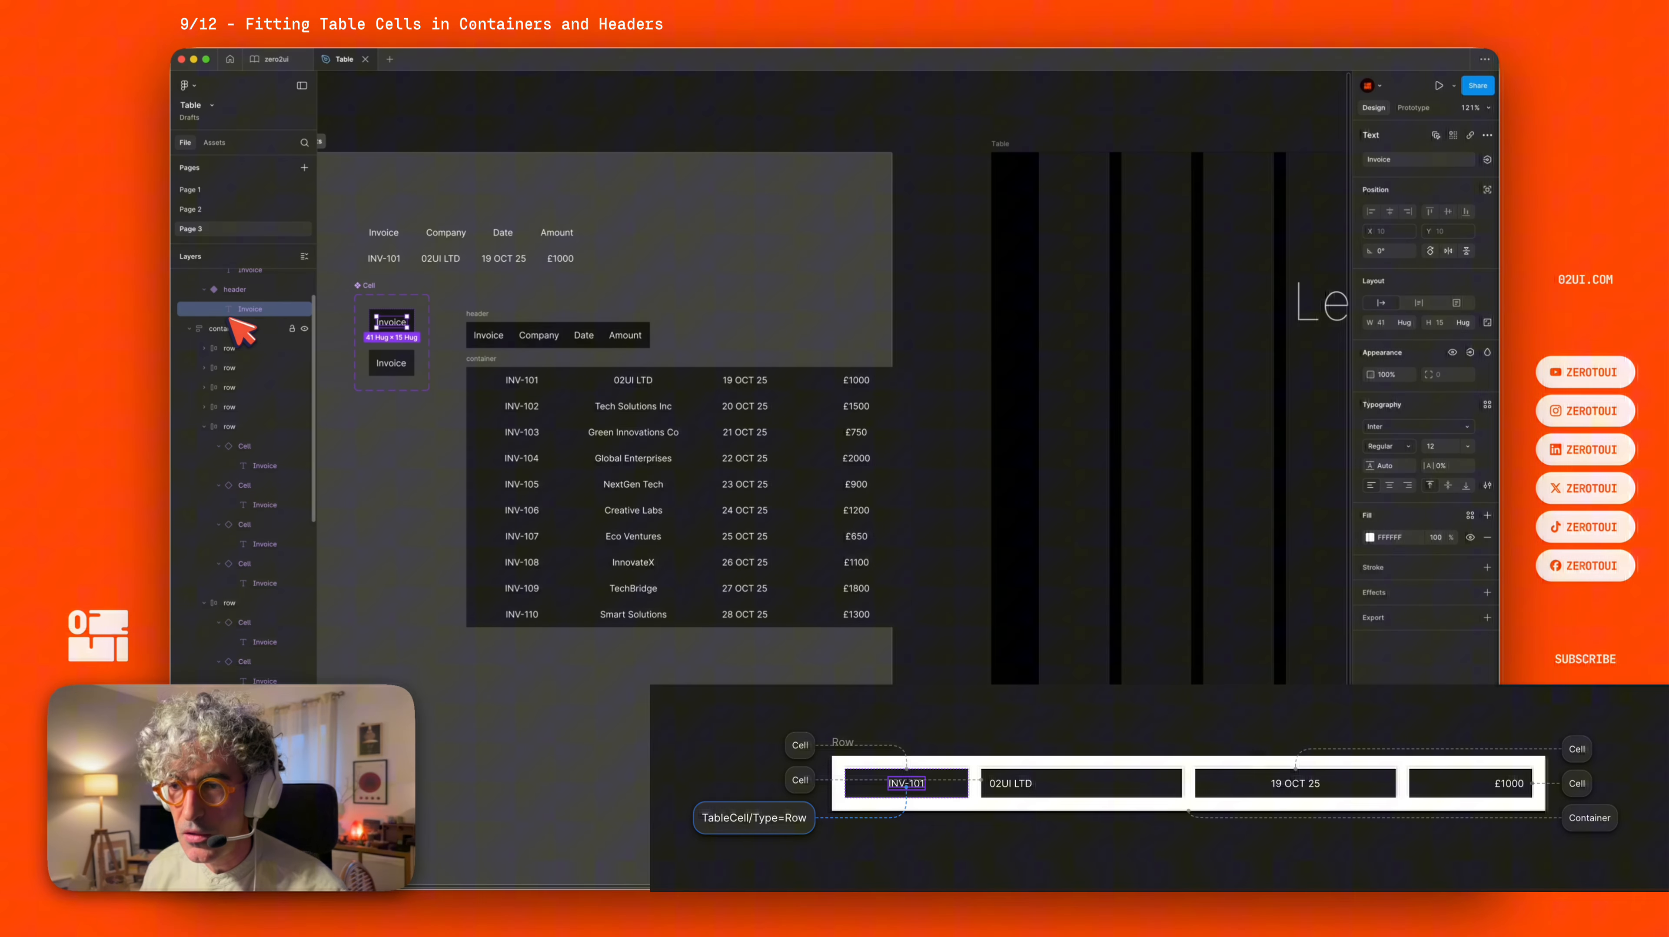
click(588, 372)
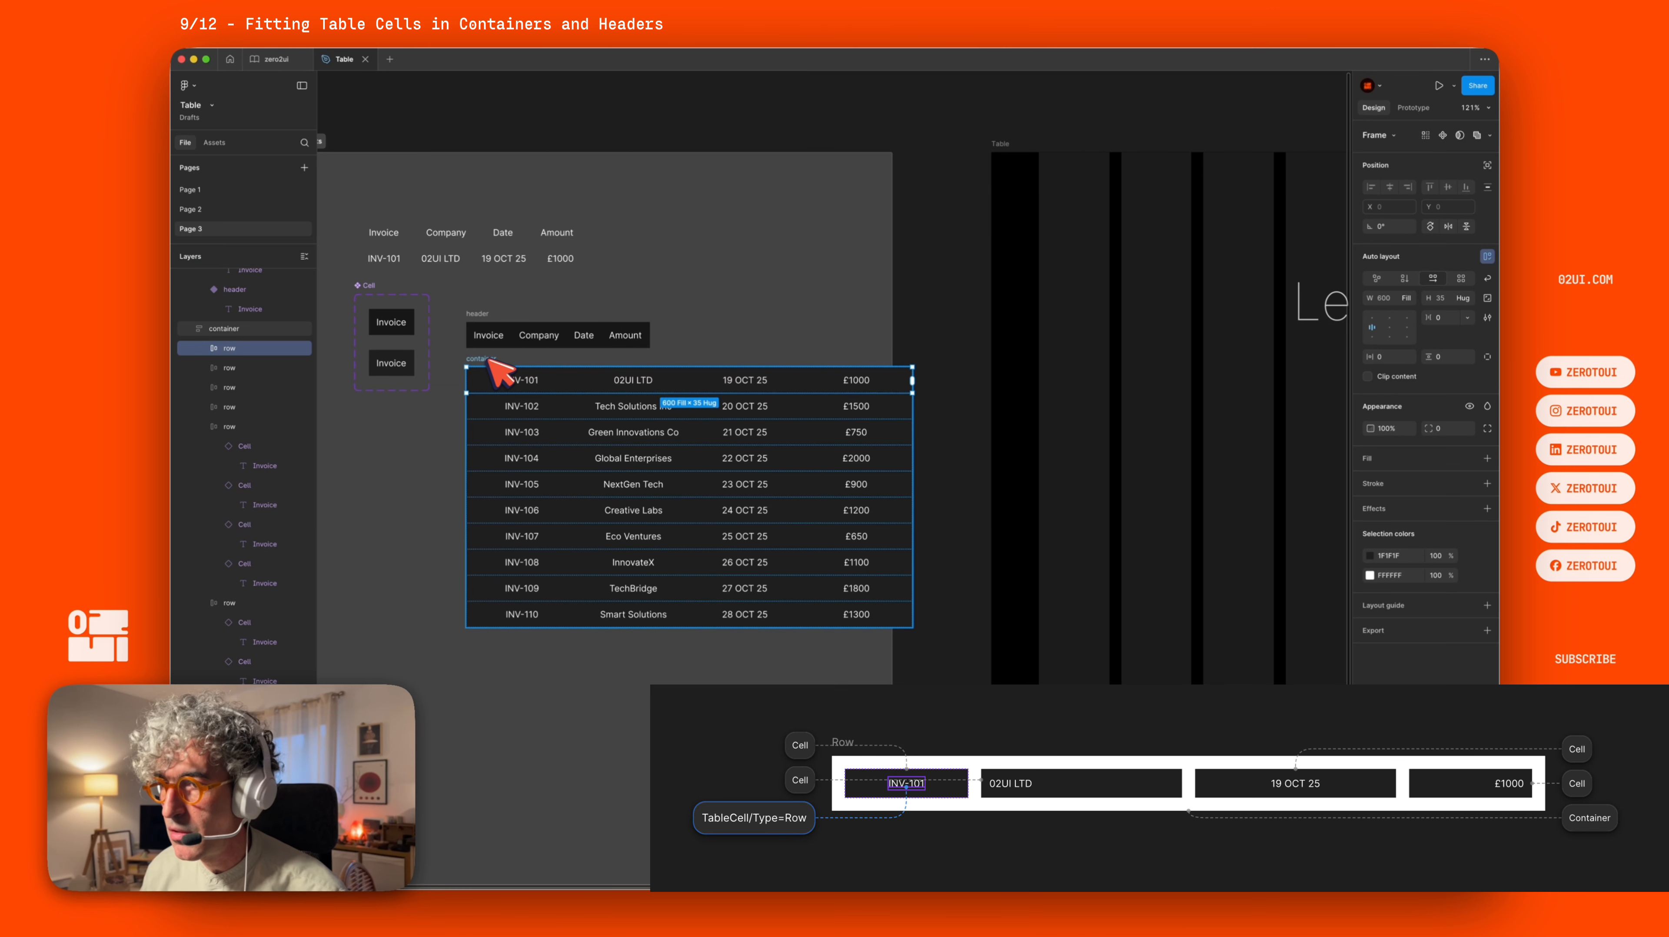
click(489, 317)
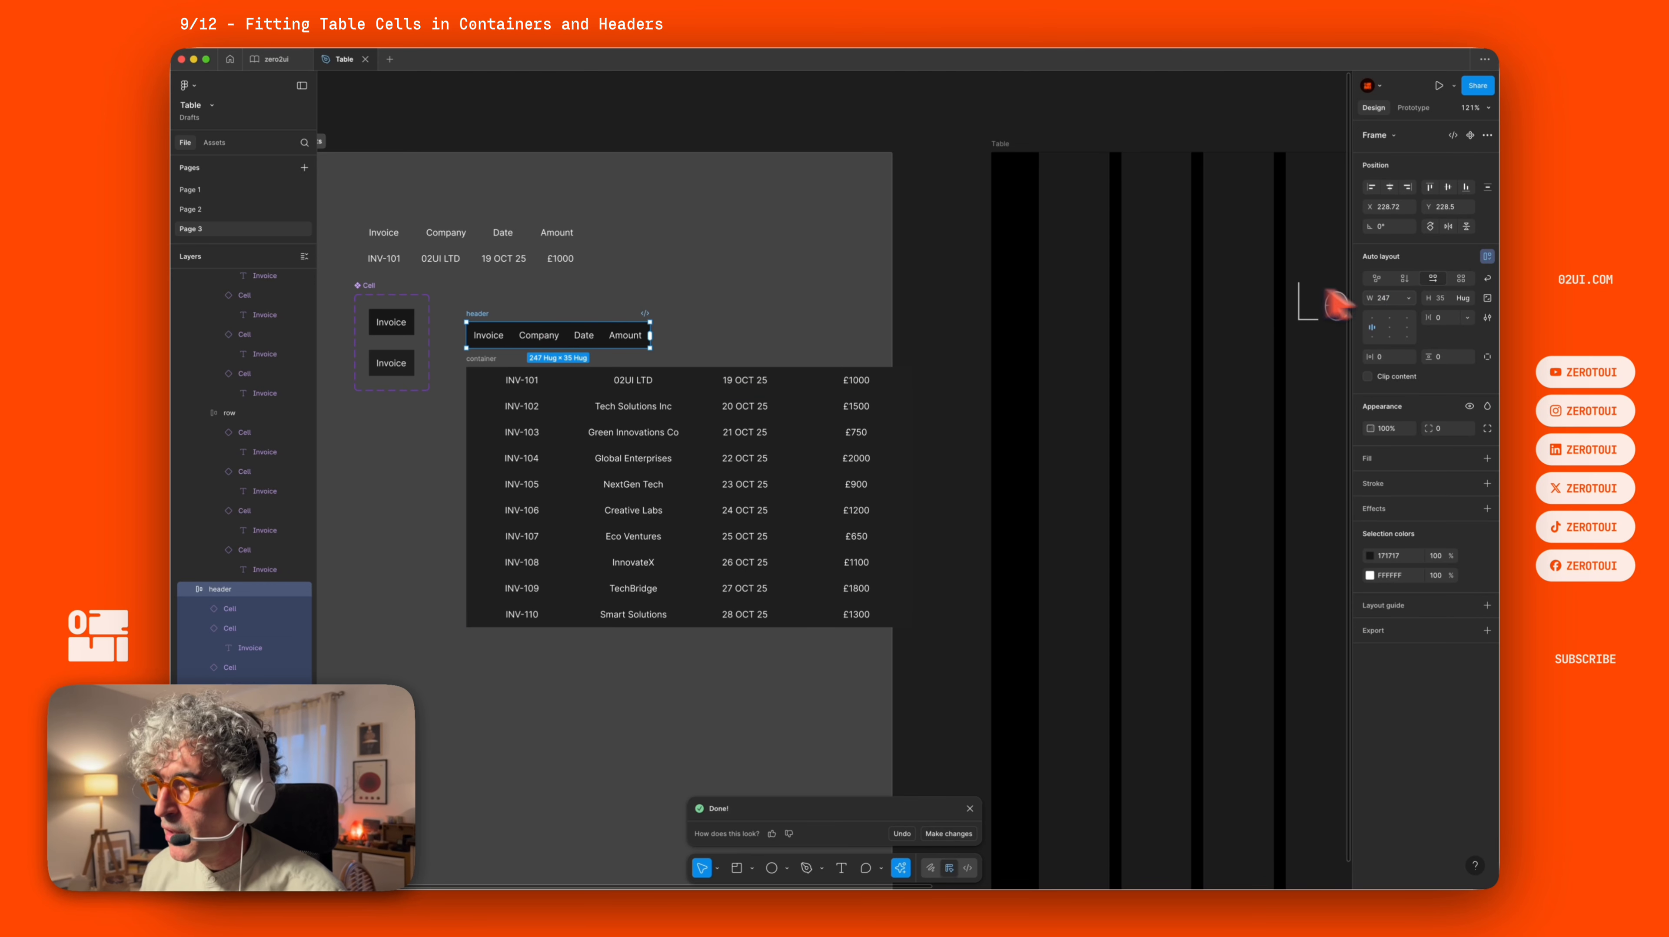
click(1384, 298)
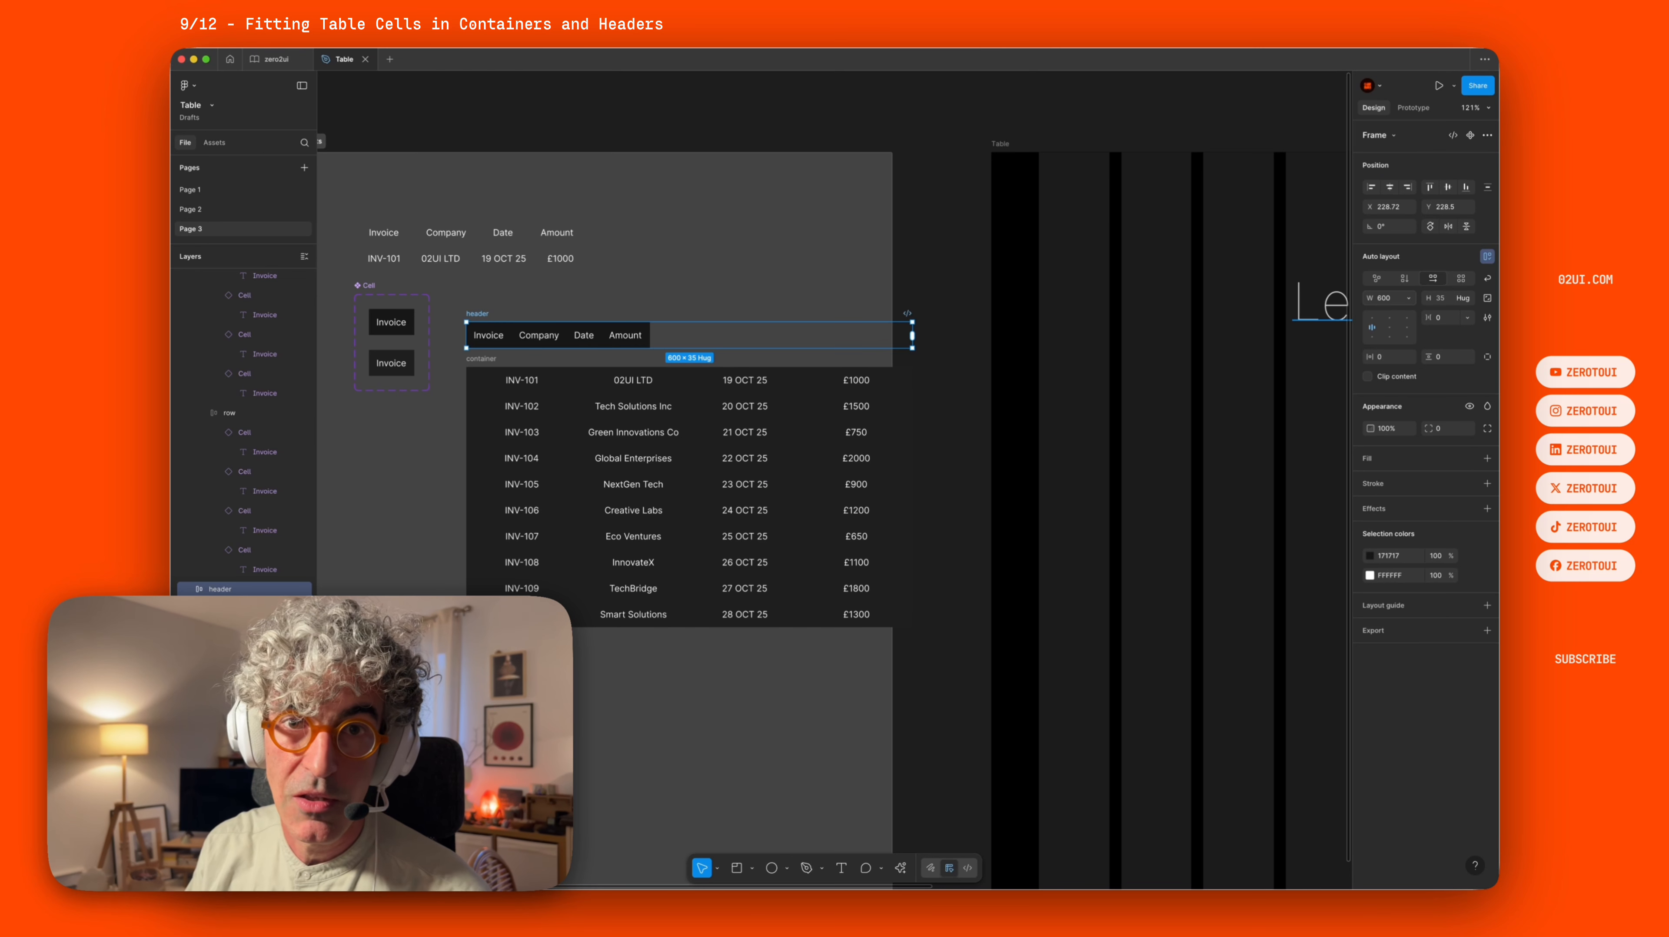
Select the header's cells and set their width to fill the container.
key(Return)
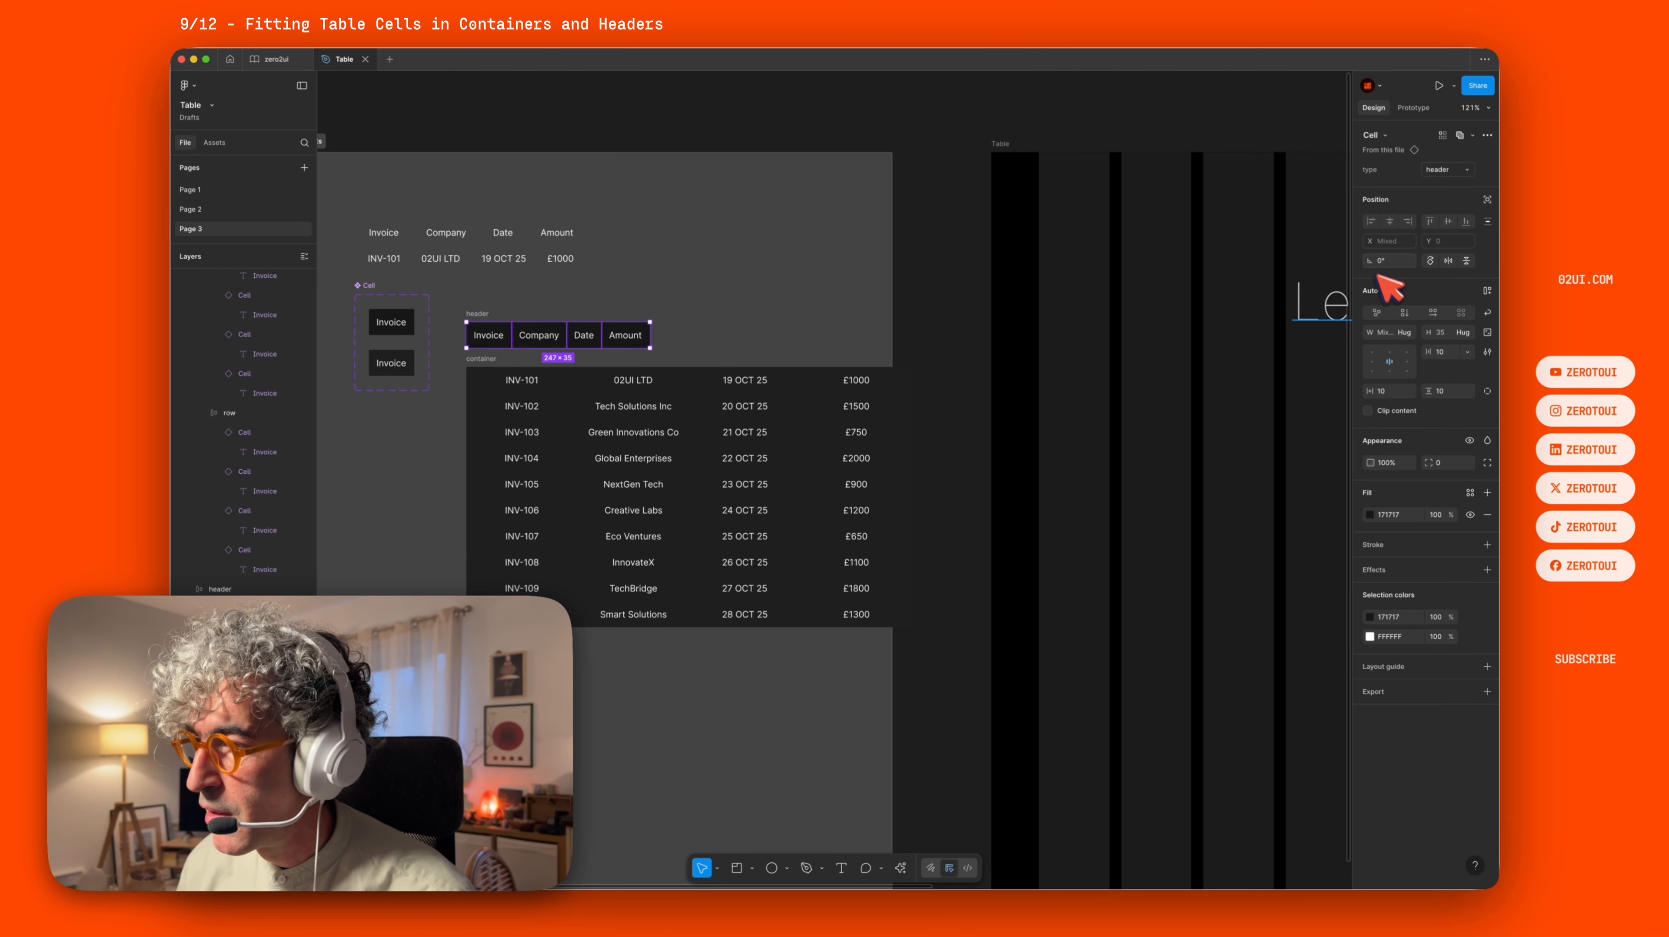
click(1404, 332)
click(1399, 346)
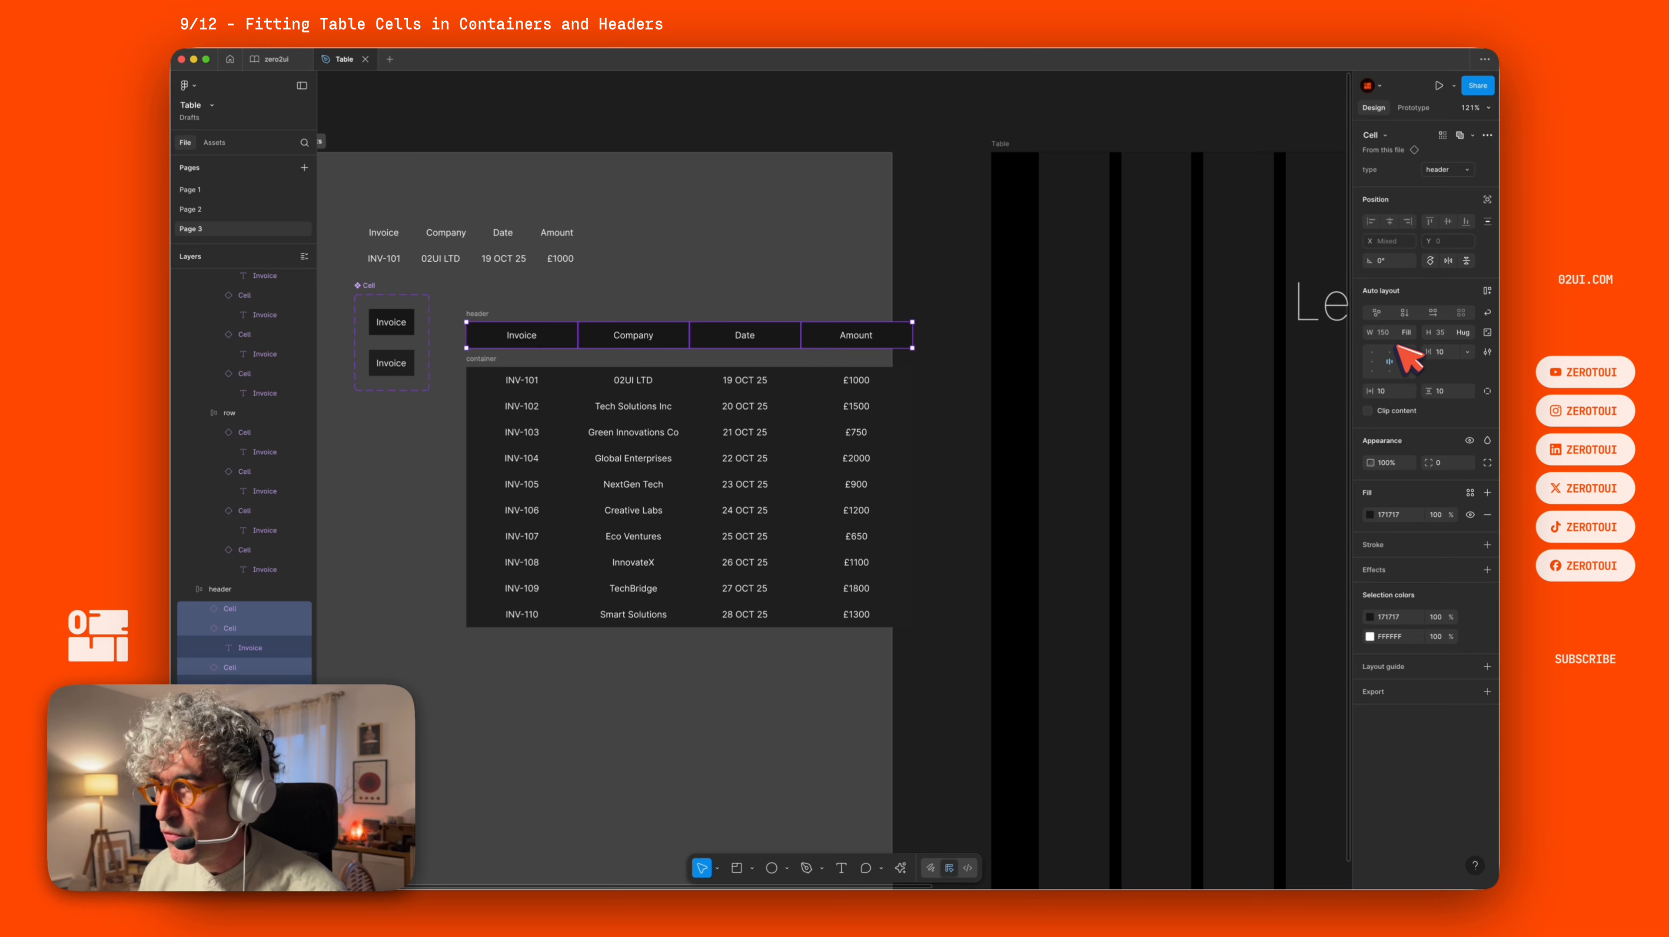
Wrap the header and the rows container in an auto layout frame named table.
click(941, 259)
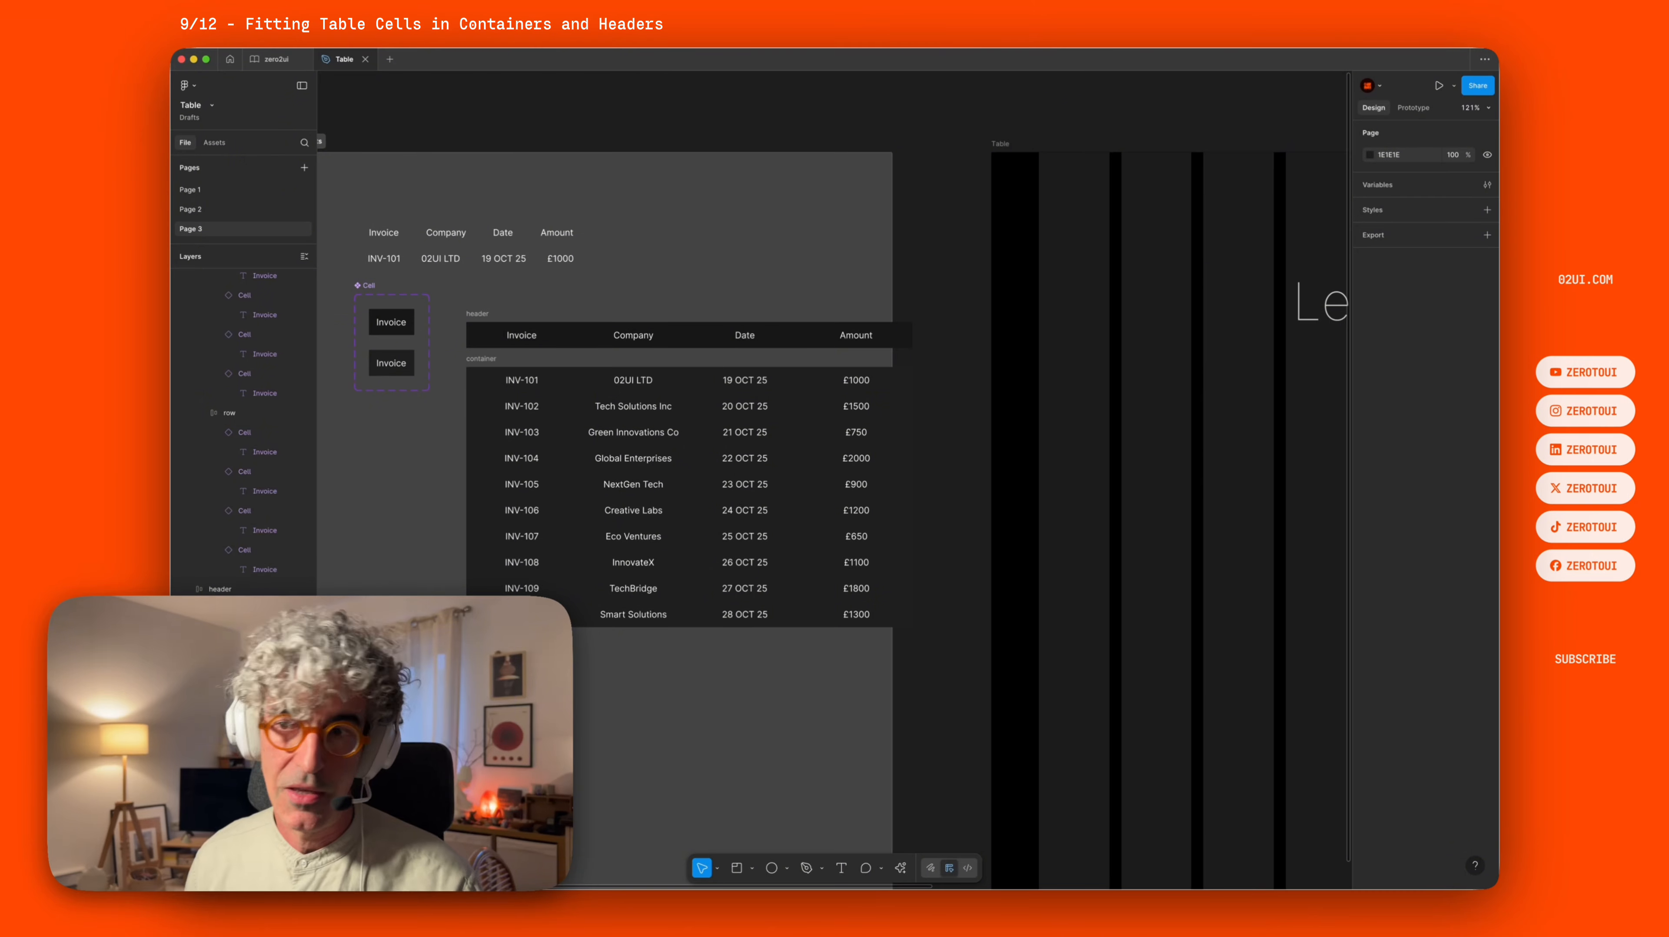
click(481, 318)
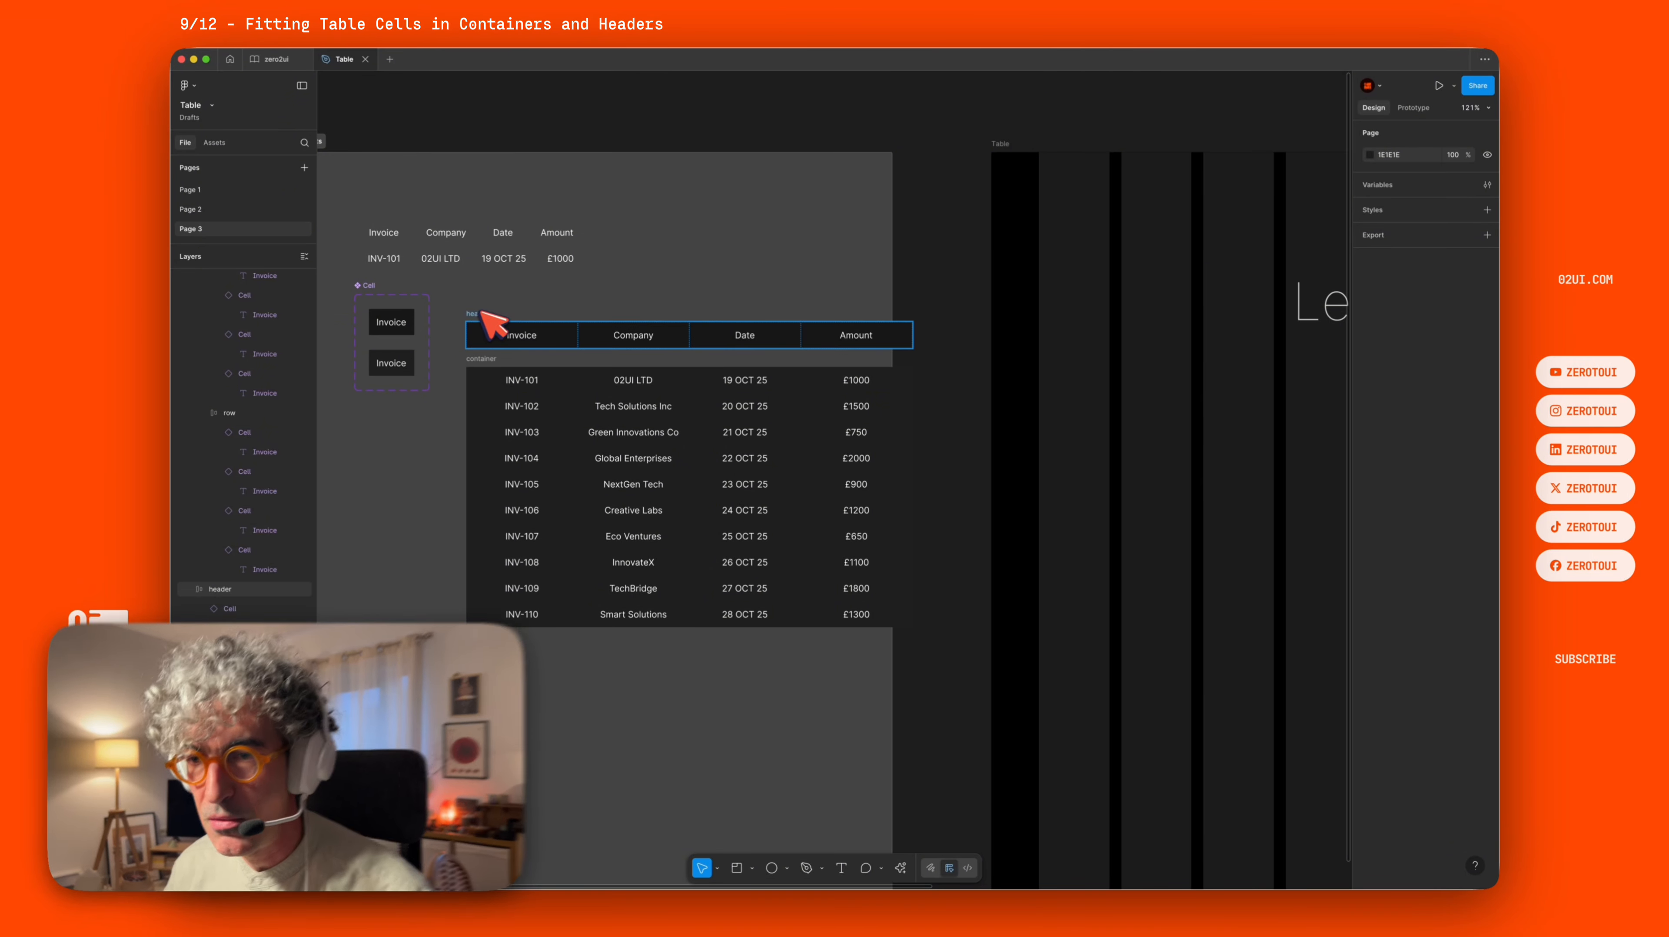
shift+click(486, 360)
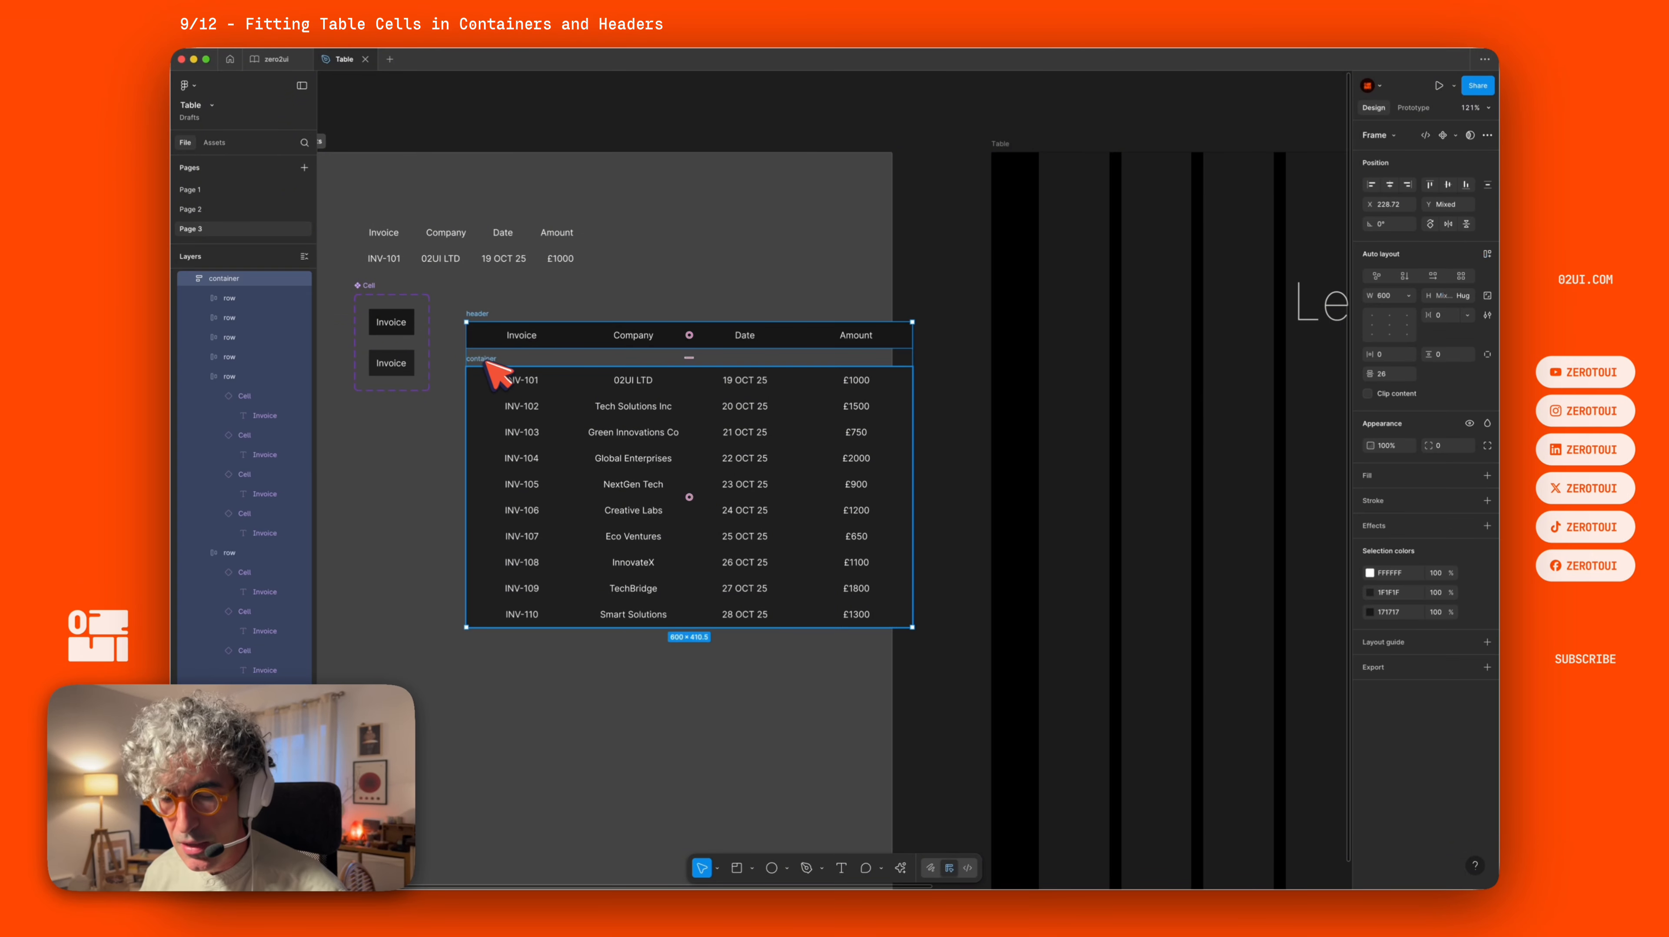
key(shift+a)
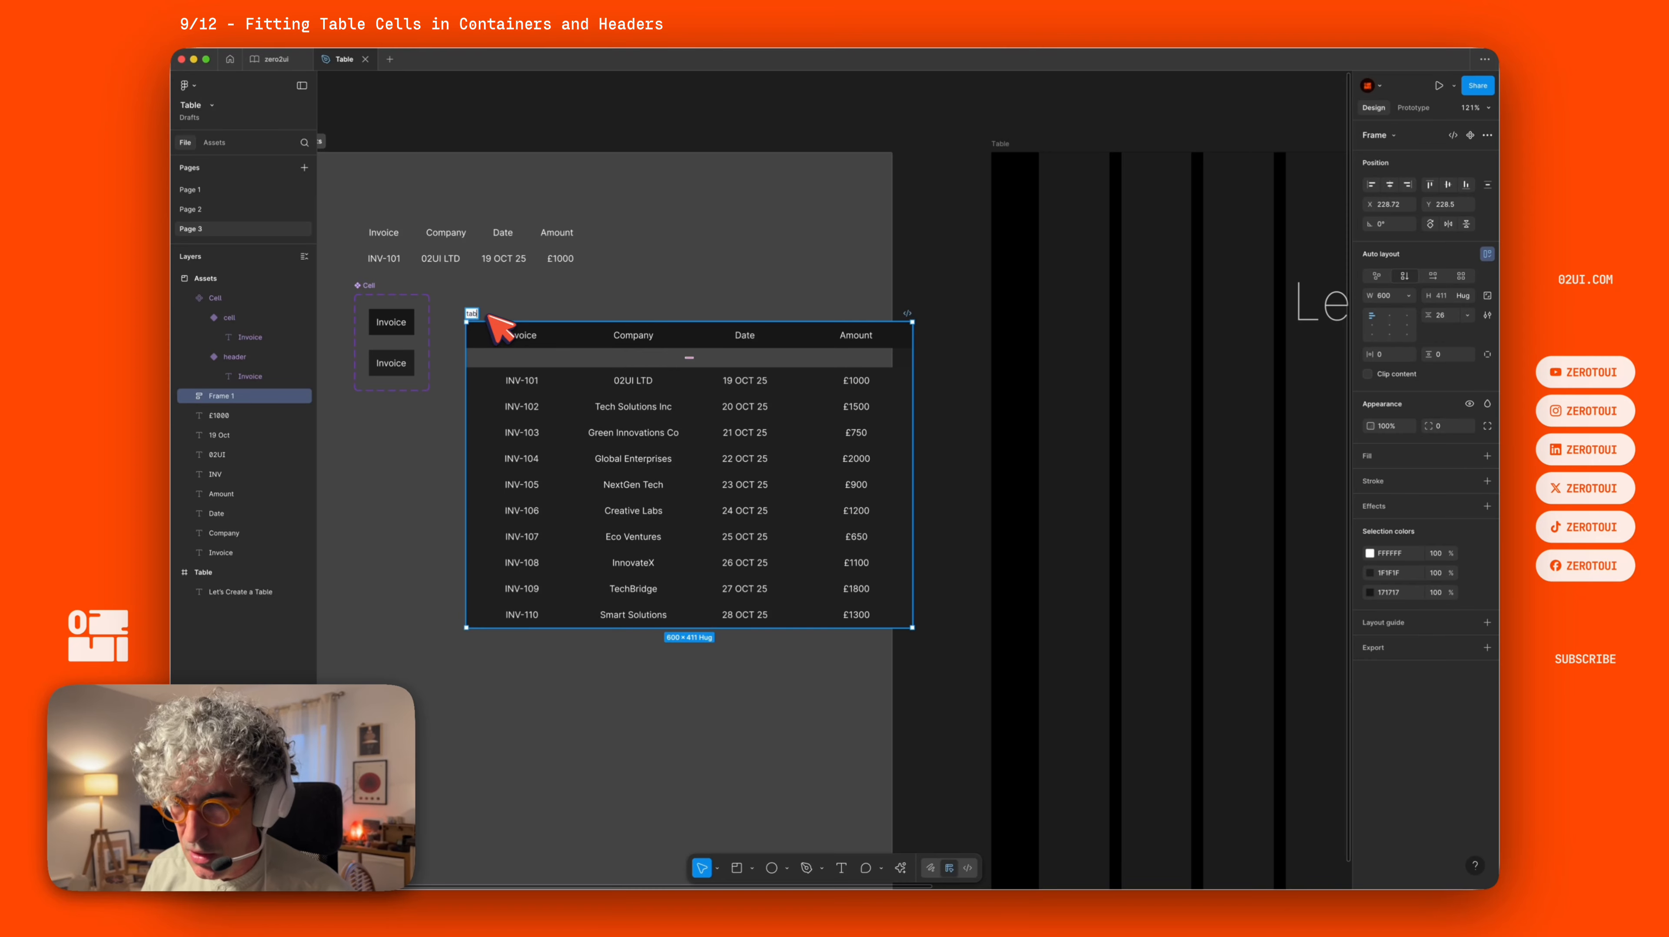
key(BackSpace)
key(BackSpace)
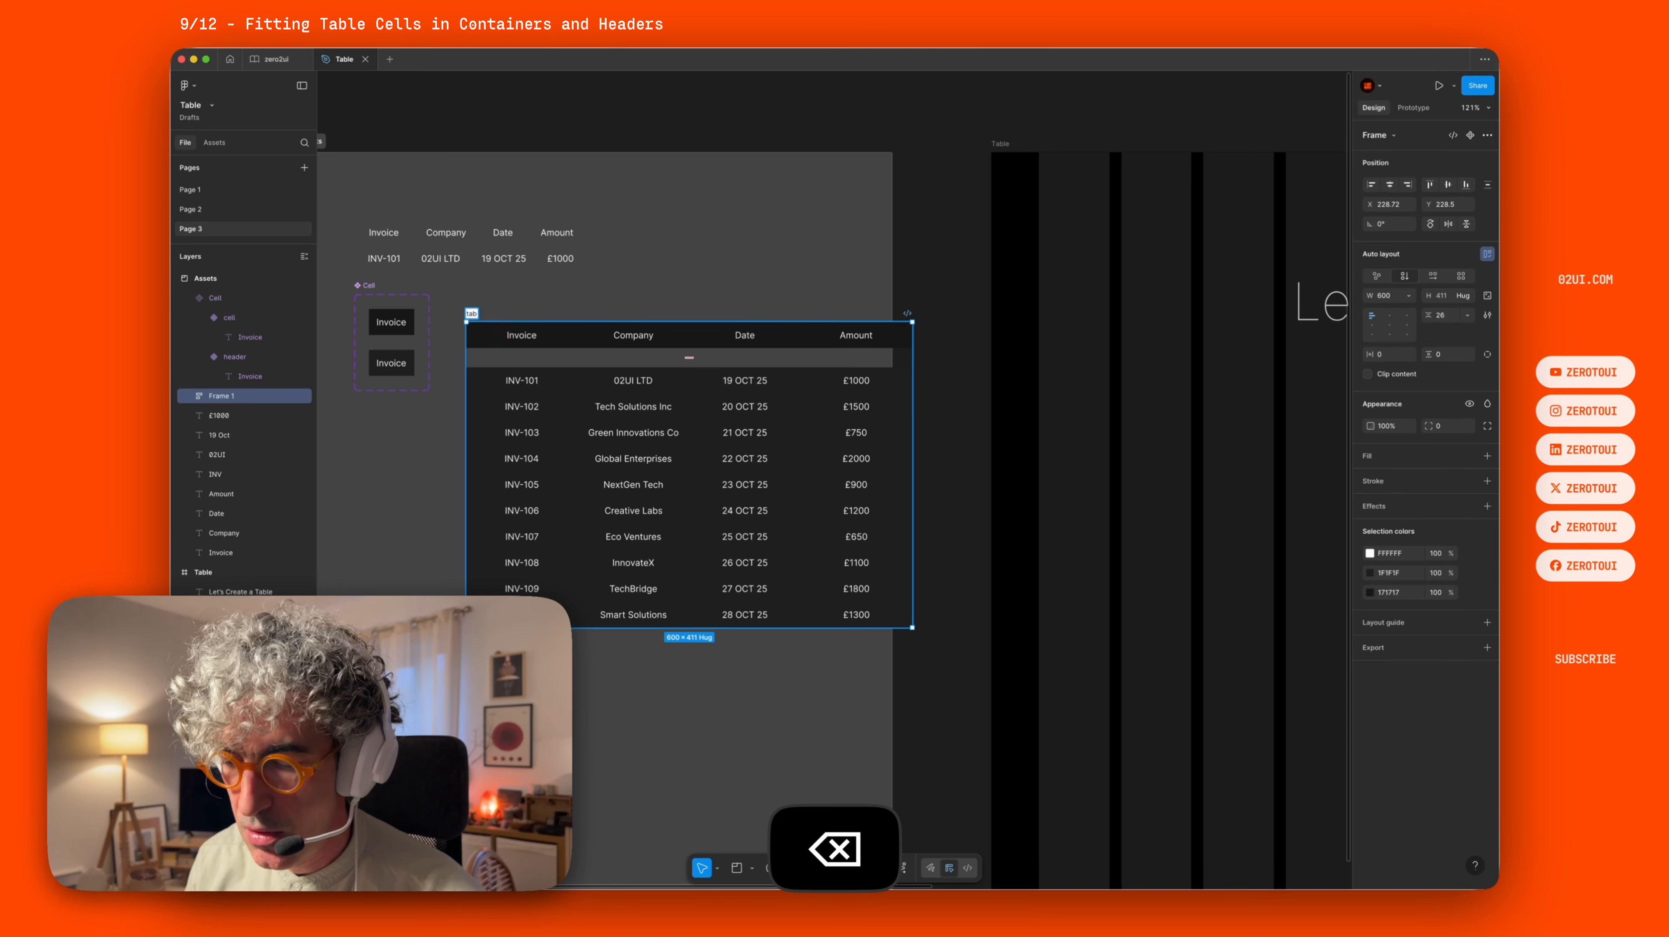
text(le)
key(Return)
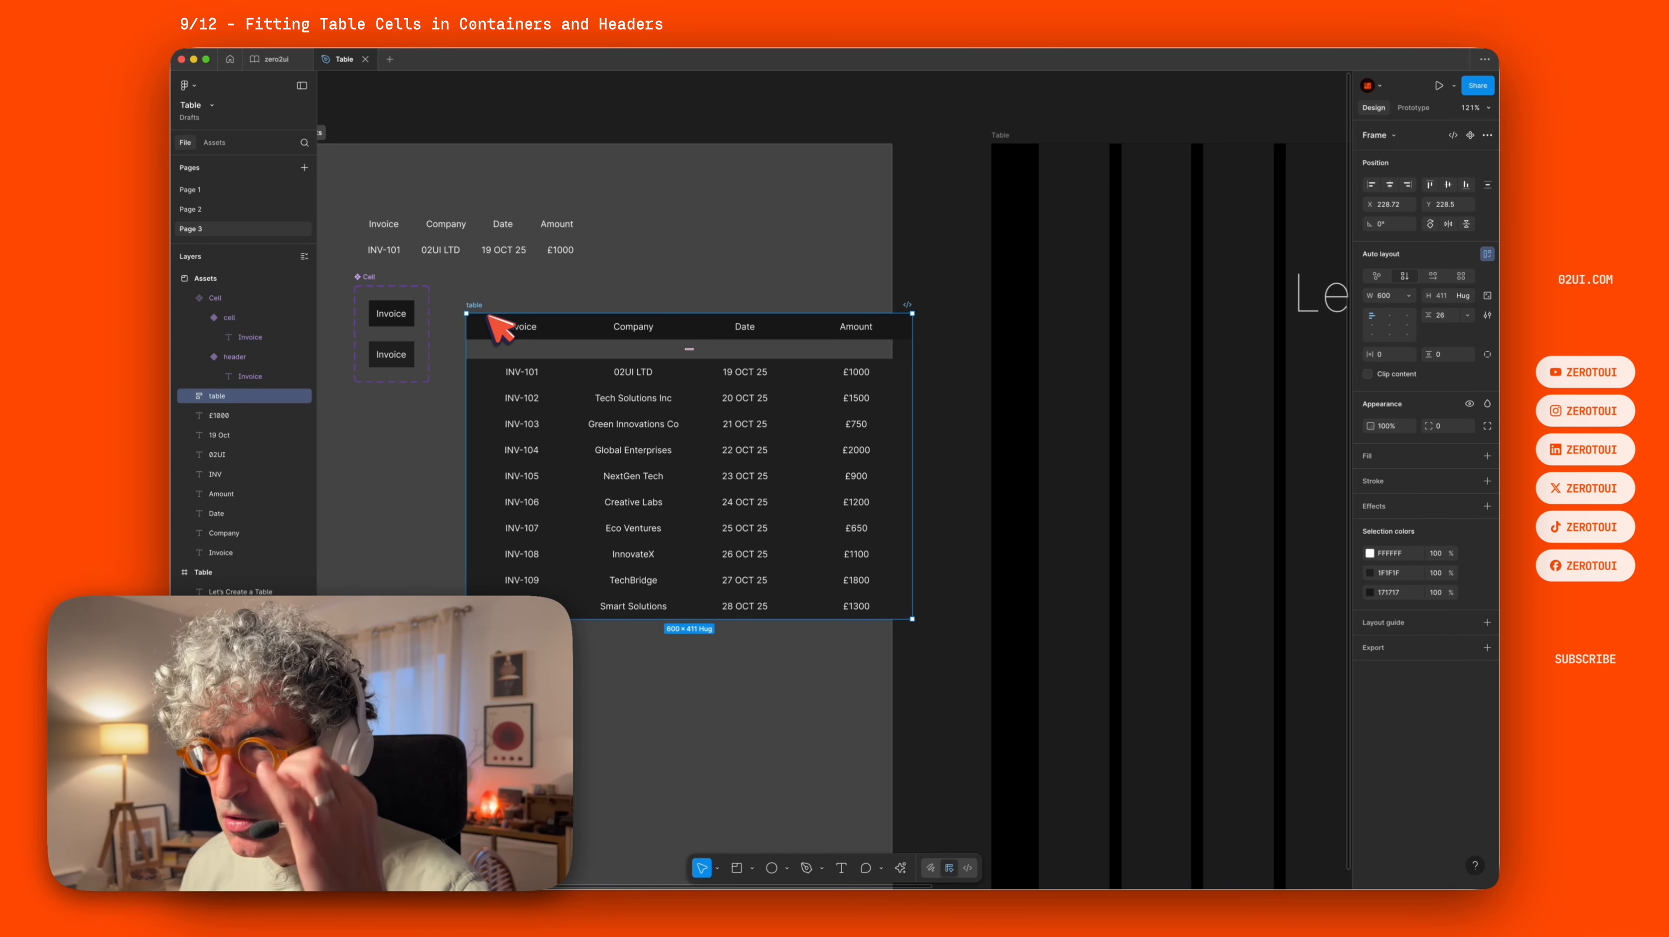
Remove the gap between the header and the rows container inside the table frame.
scroll(482, 328, down, 1)
click(694, 347)
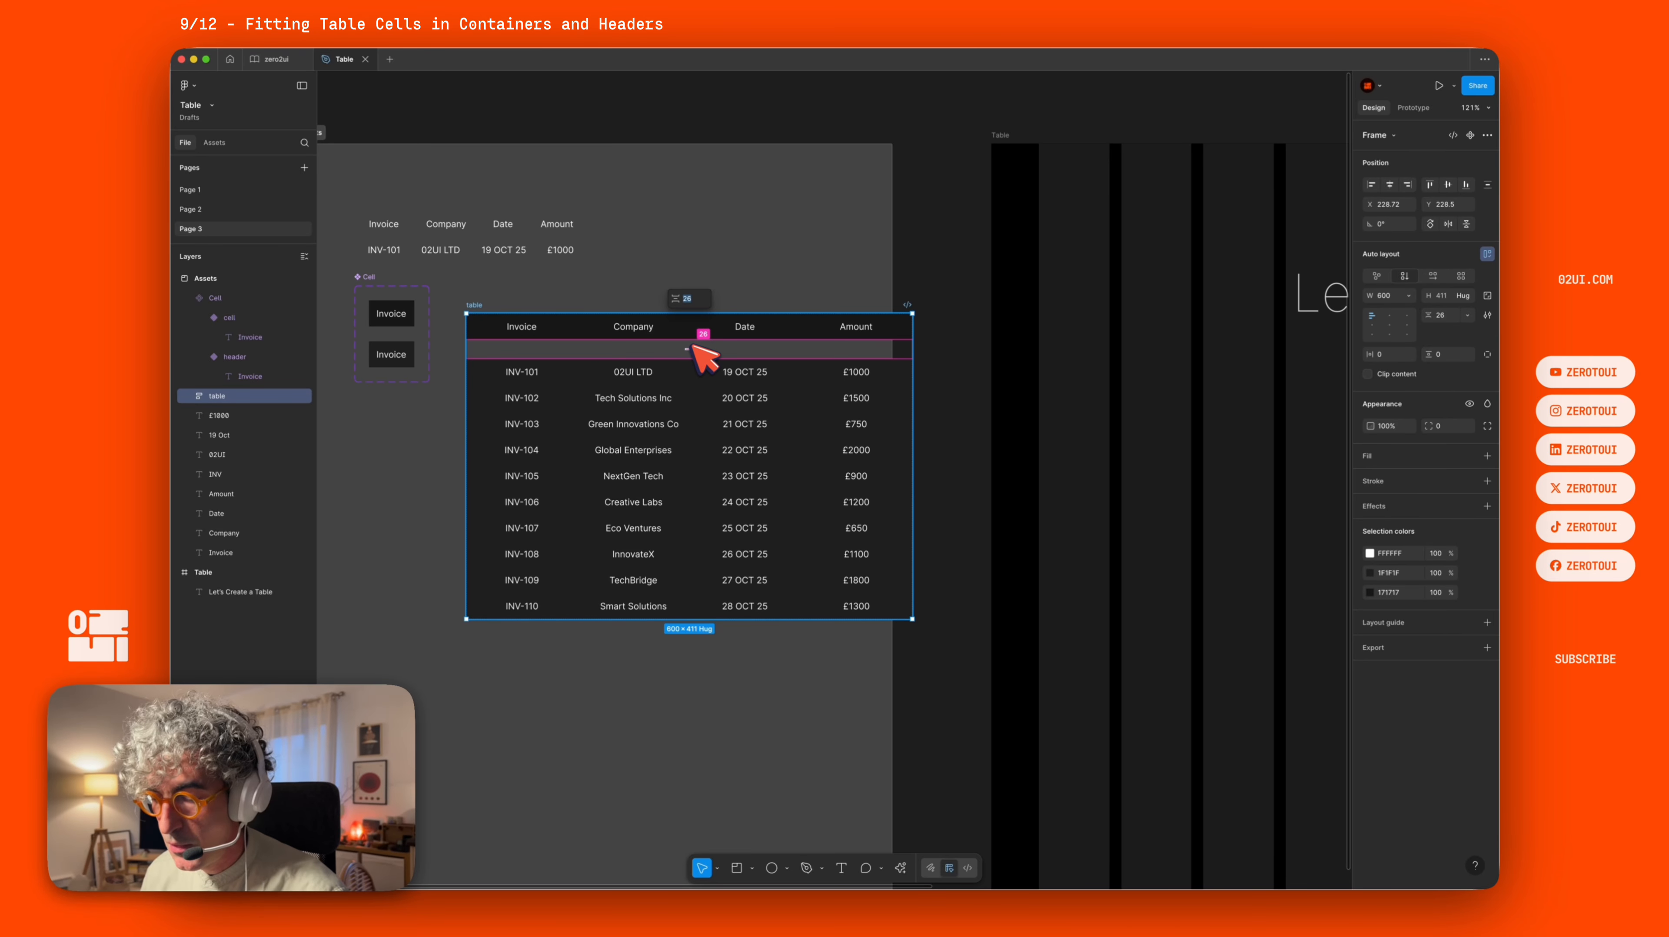
key(Return)
click(742, 231)
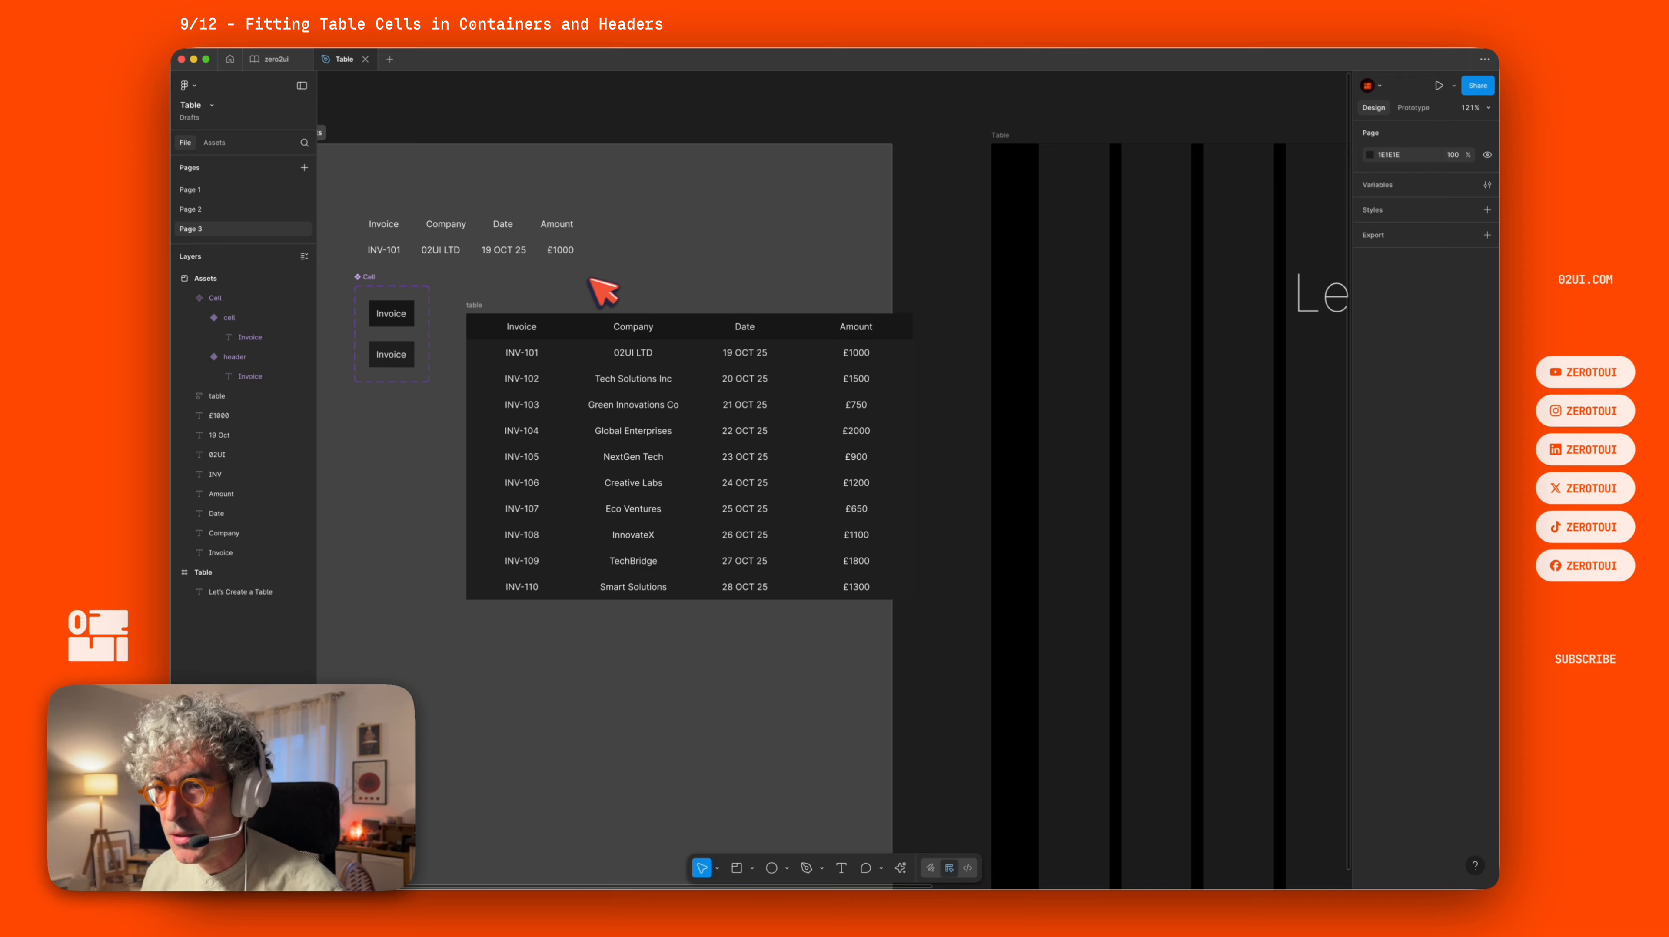
Move the table into the Table frame below the title and widen it to about 870 px.
scroll(602, 291, down, 5)
drag(789, 231, 577, 230)
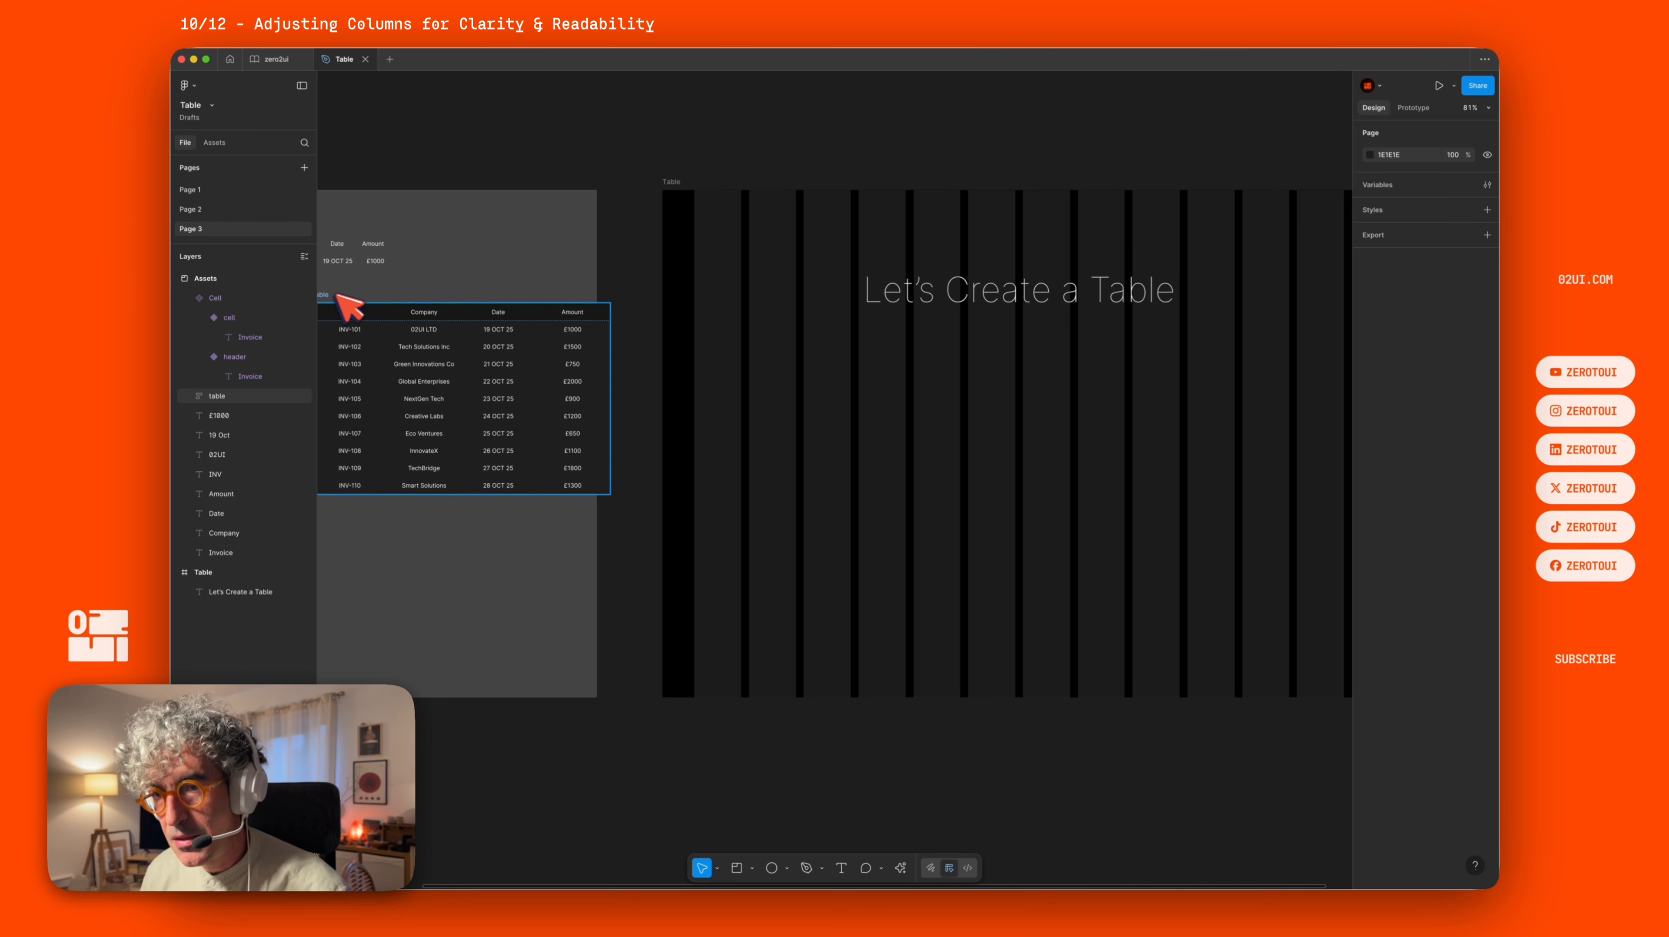
drag(345, 308, 820, 352)
drag(1103, 336, 827, 265)
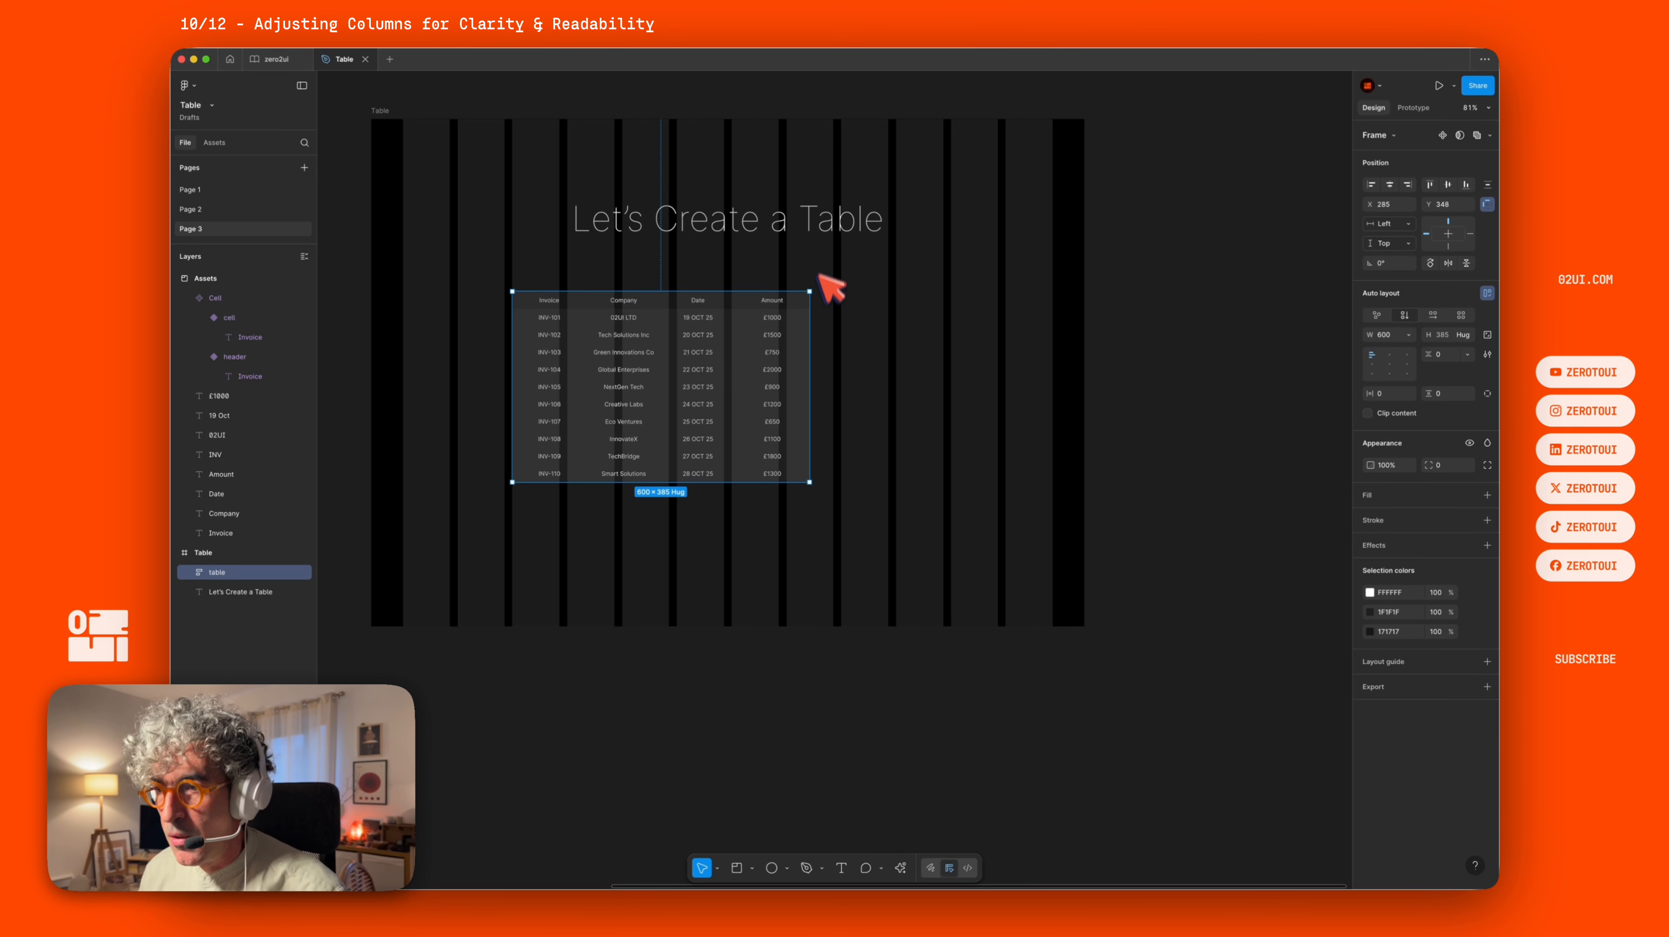
drag(812, 343, 942, 332)
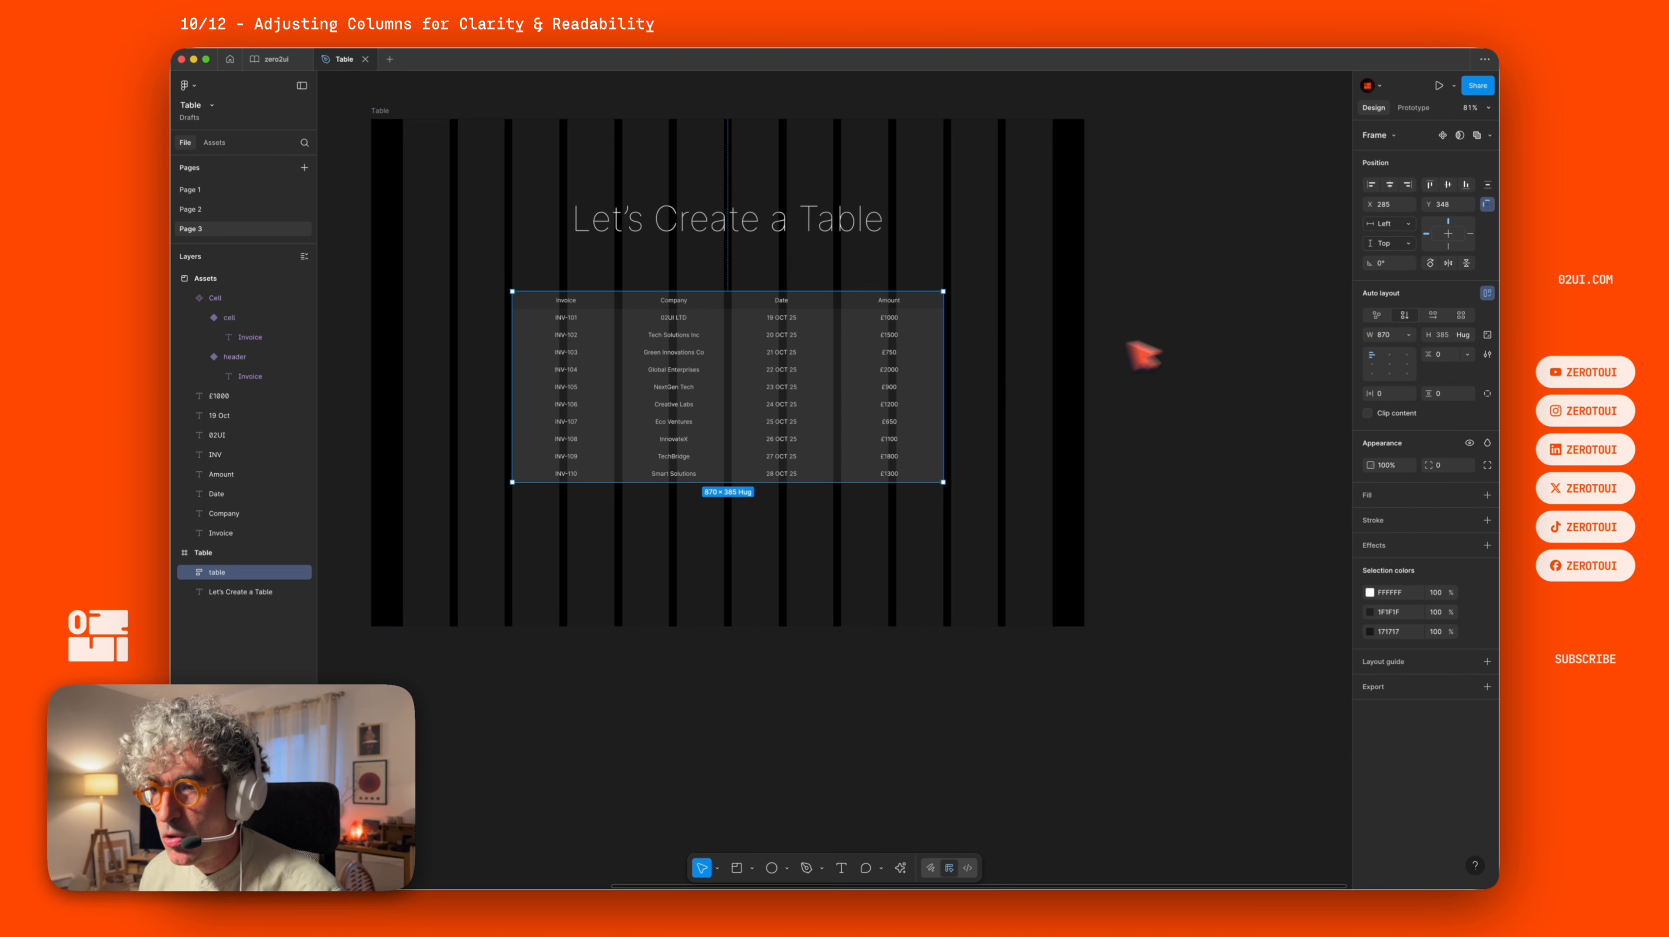
Examine the Problem and Pro Solution reference tables on Page 1, then return to Page 3.
scroll(853, 296, left, 8)
click(470, 263)
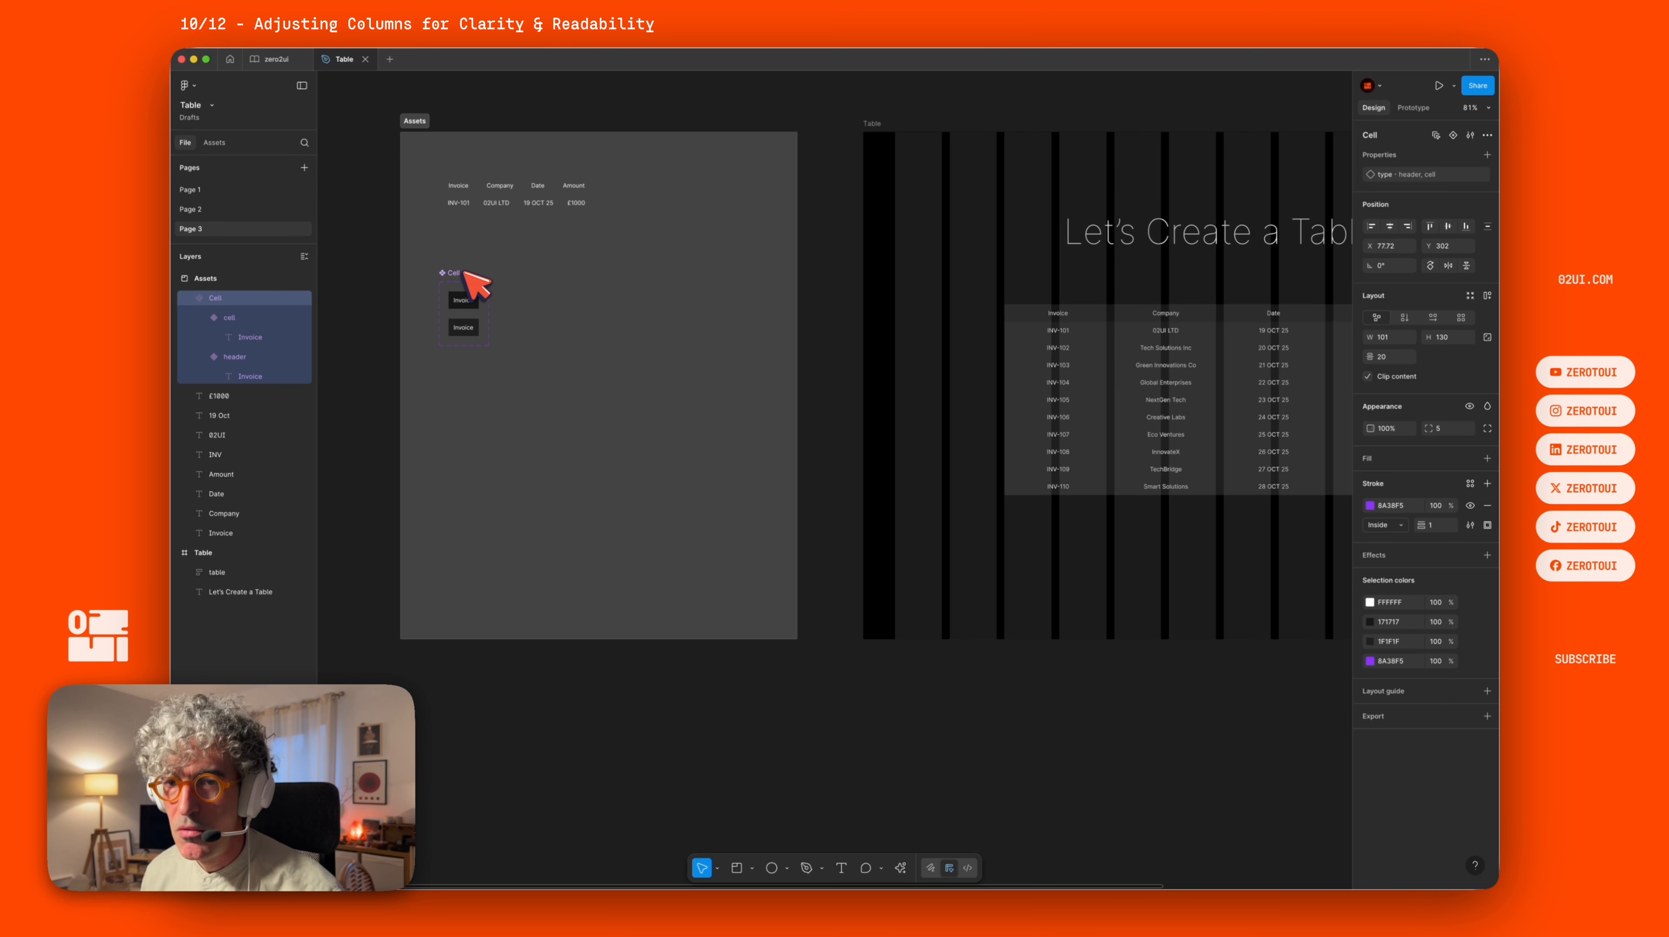
click(197, 190)
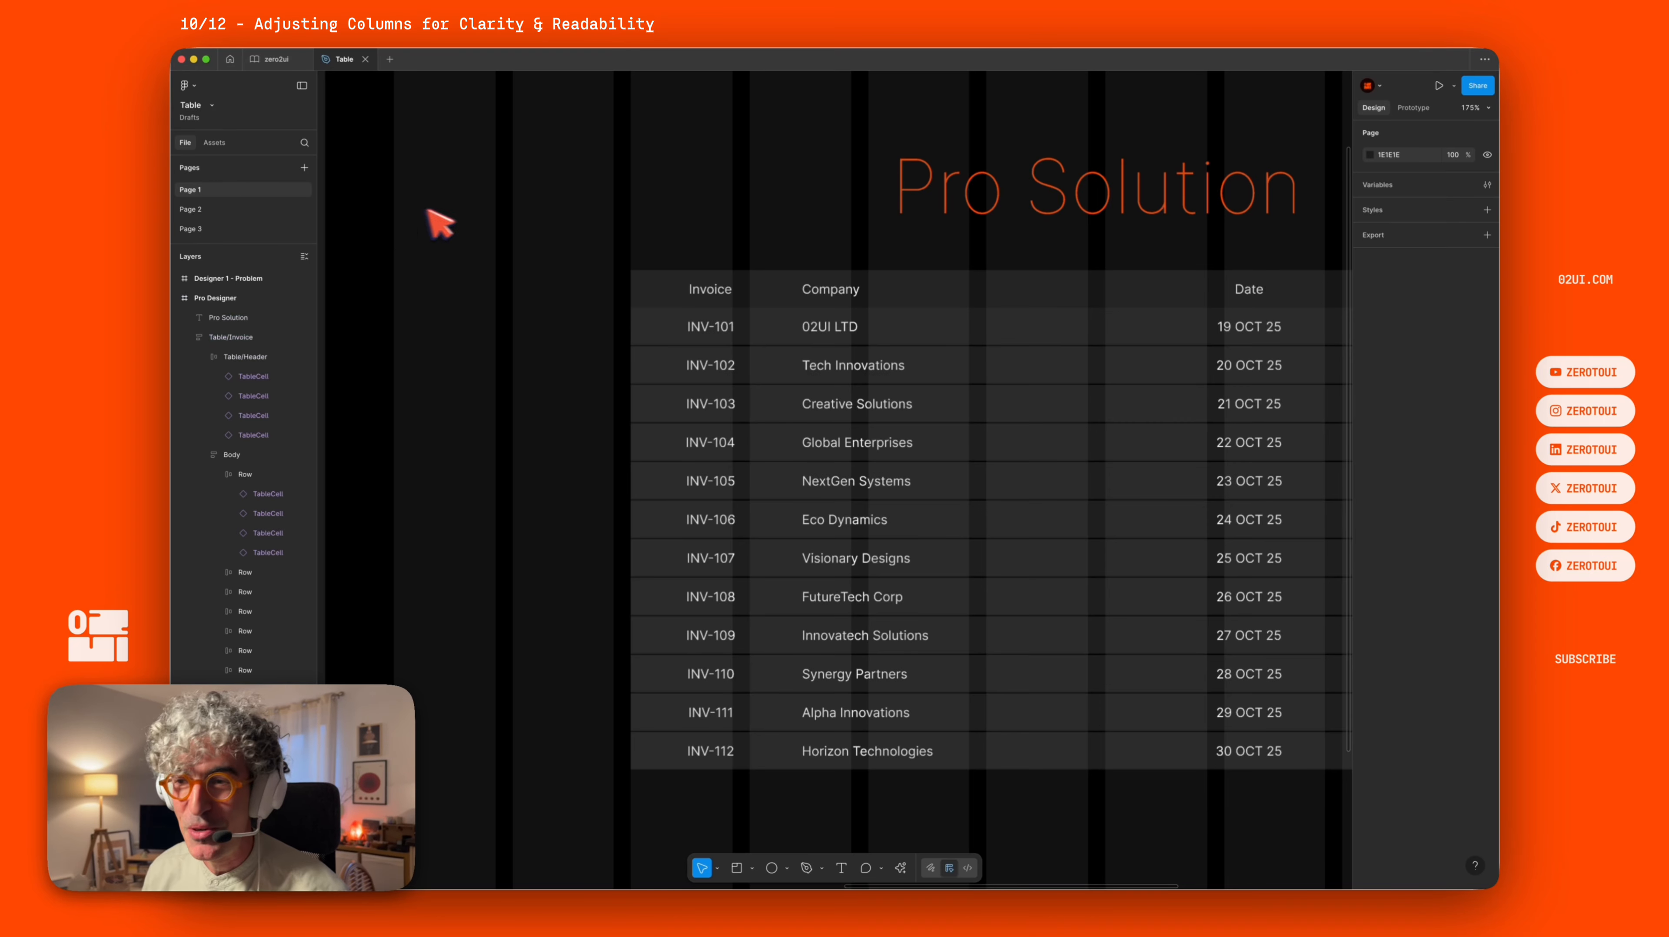
scroll(559, 308, down, 5)
drag(430, 263, 707, 237)
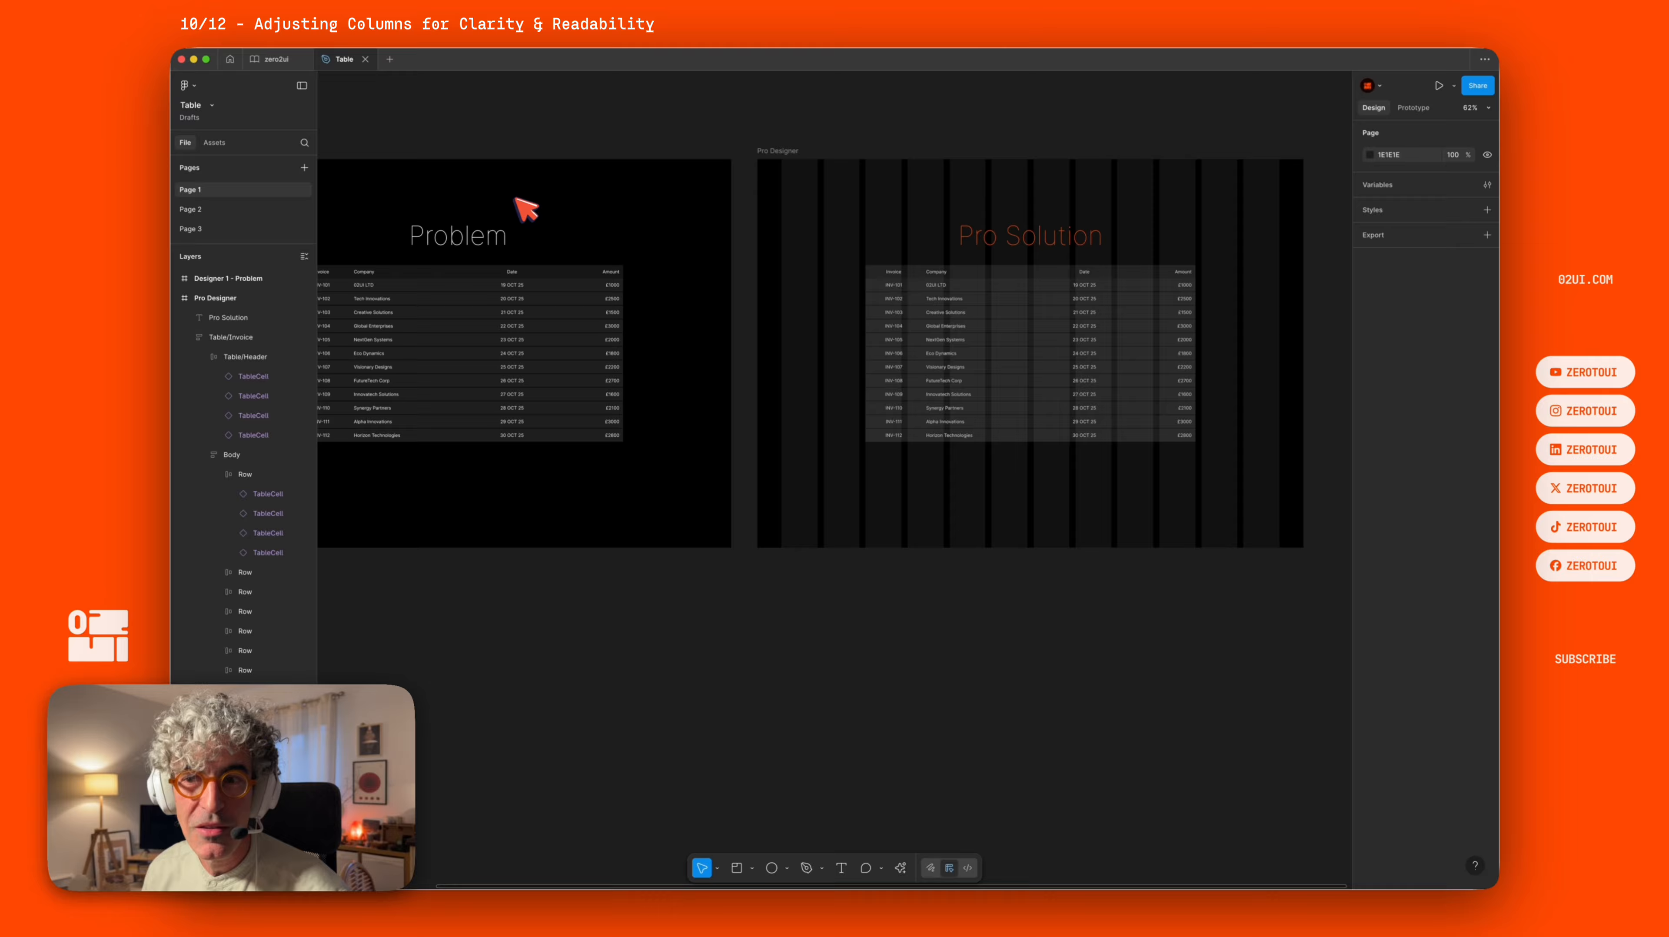
drag(516, 198, 801, 173)
scroll(697, 291, up, 5)
click(689, 223)
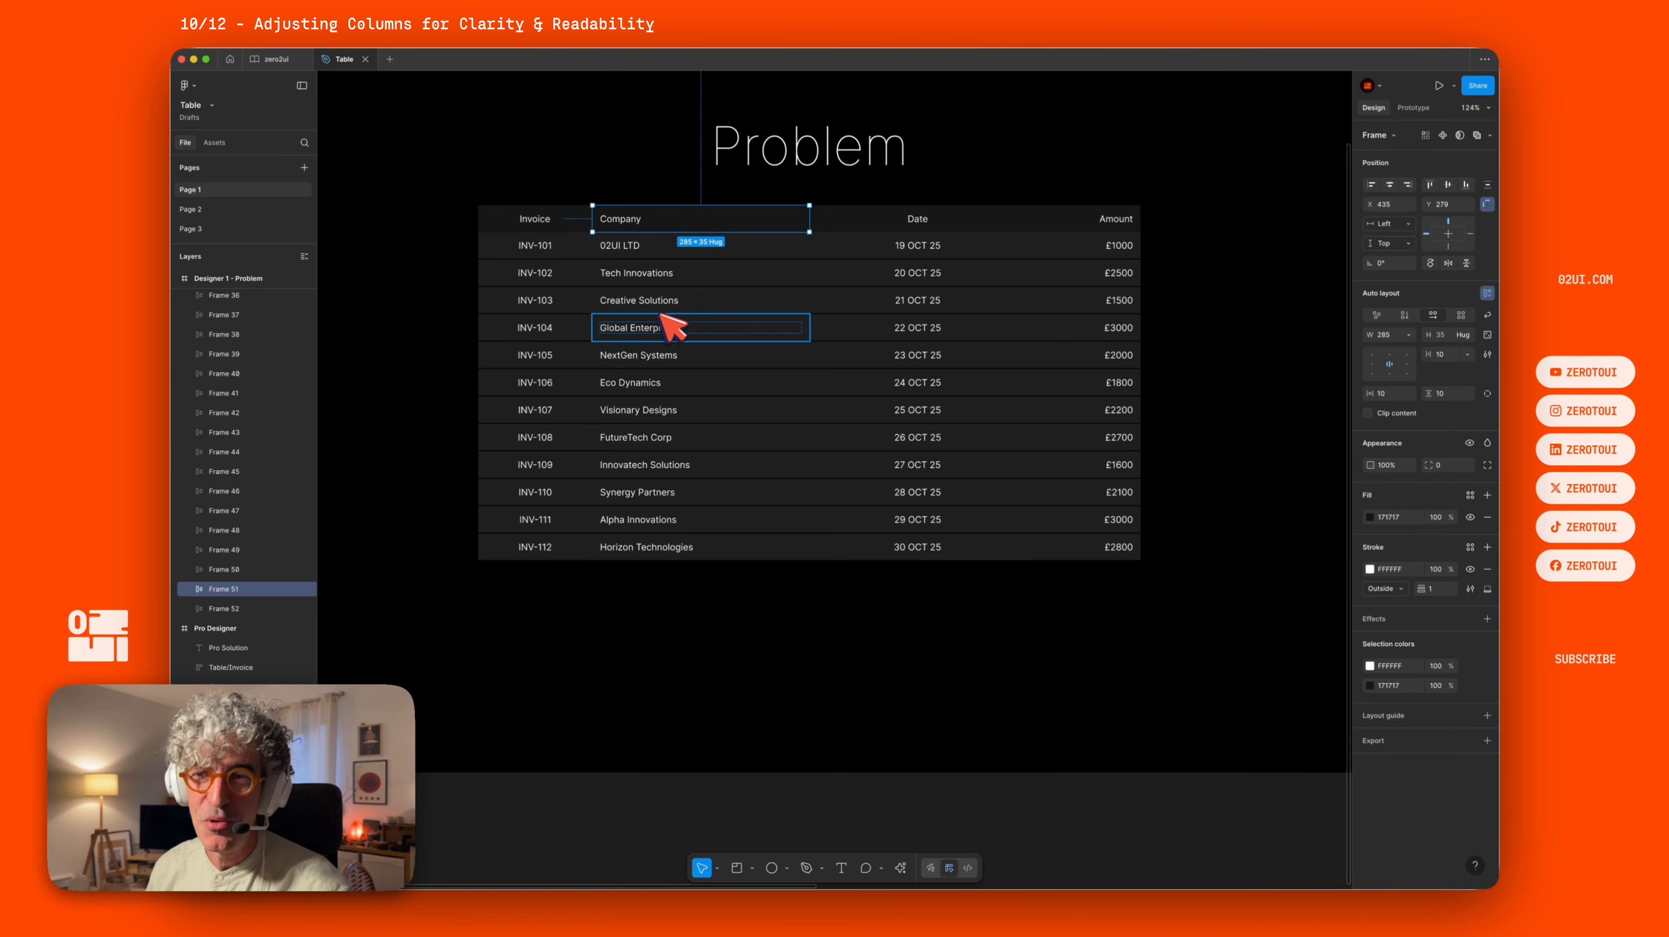
click(208, 229)
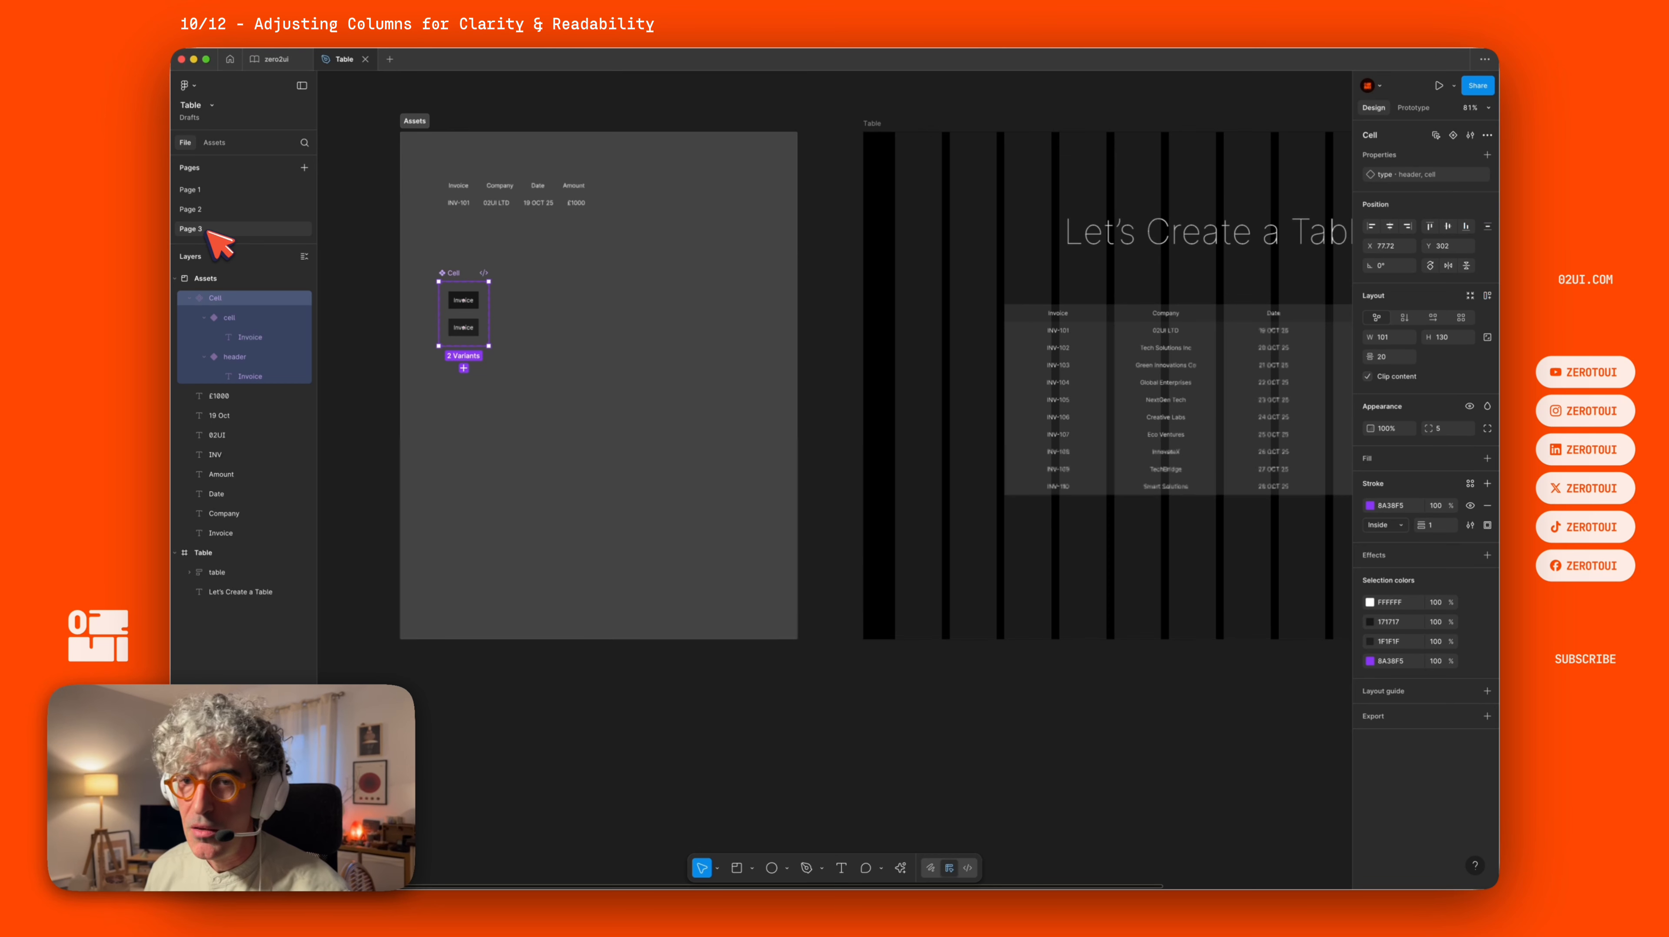
Hide the frame's layout guides so the table stands out clearly.
click(964, 238)
drag(823, 260, 772, 265)
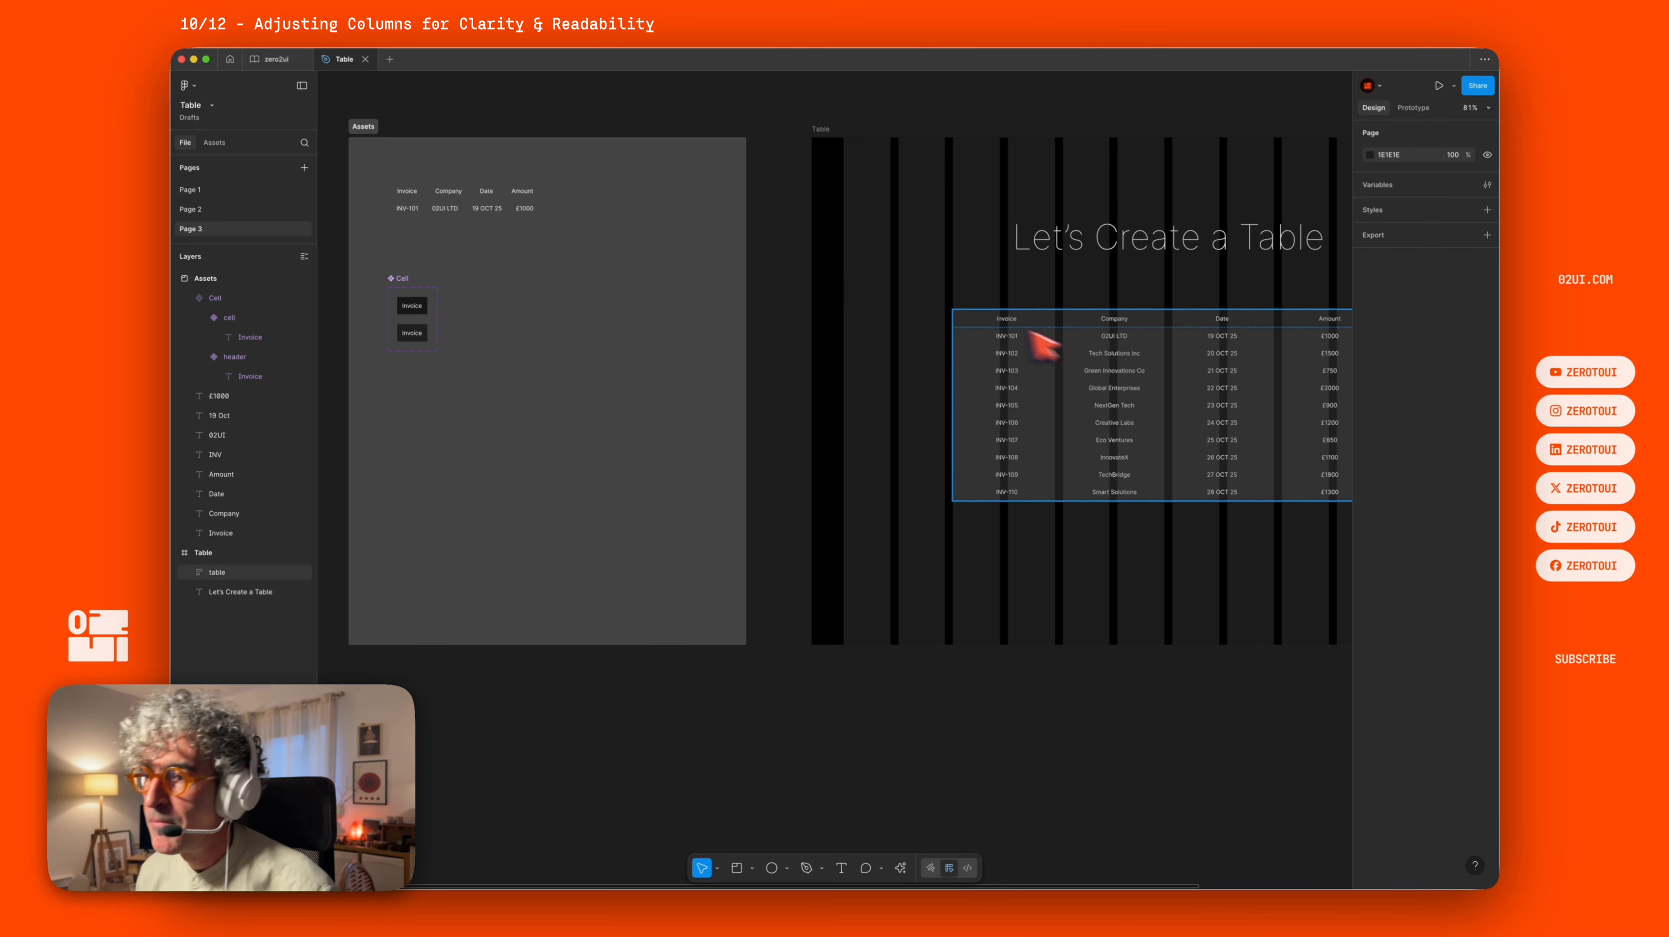
click(1099, 335)
scroll(1092, 315, right, 10)
drag(724, 276, 820, 283)
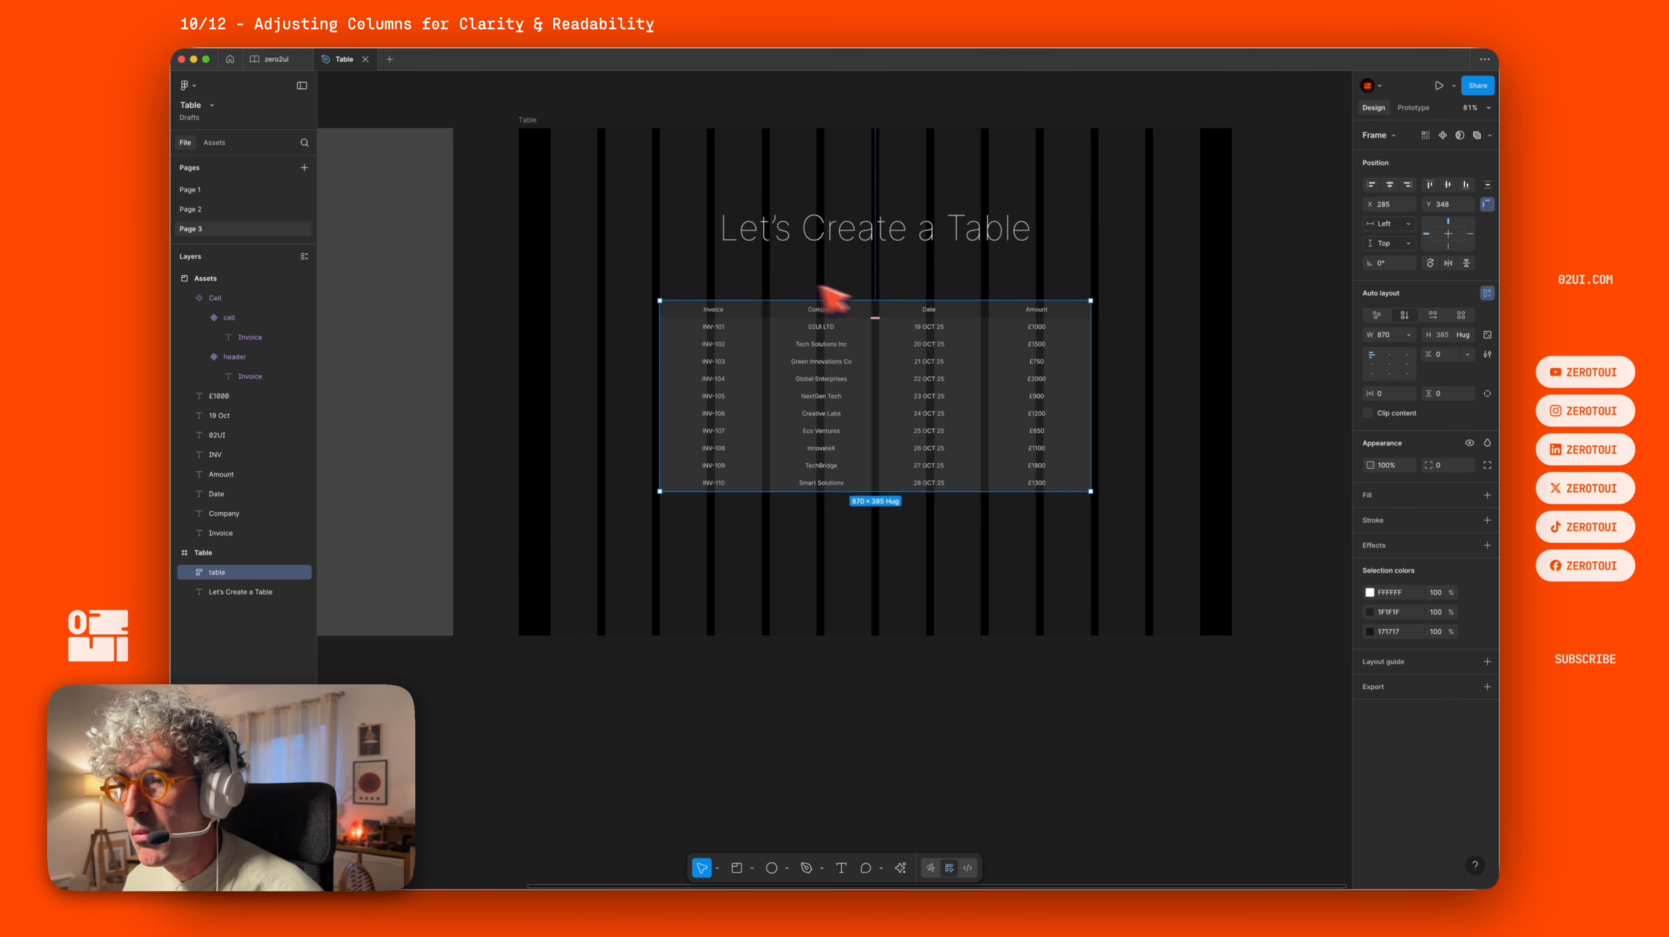
scroll(1161, 296, up, 3)
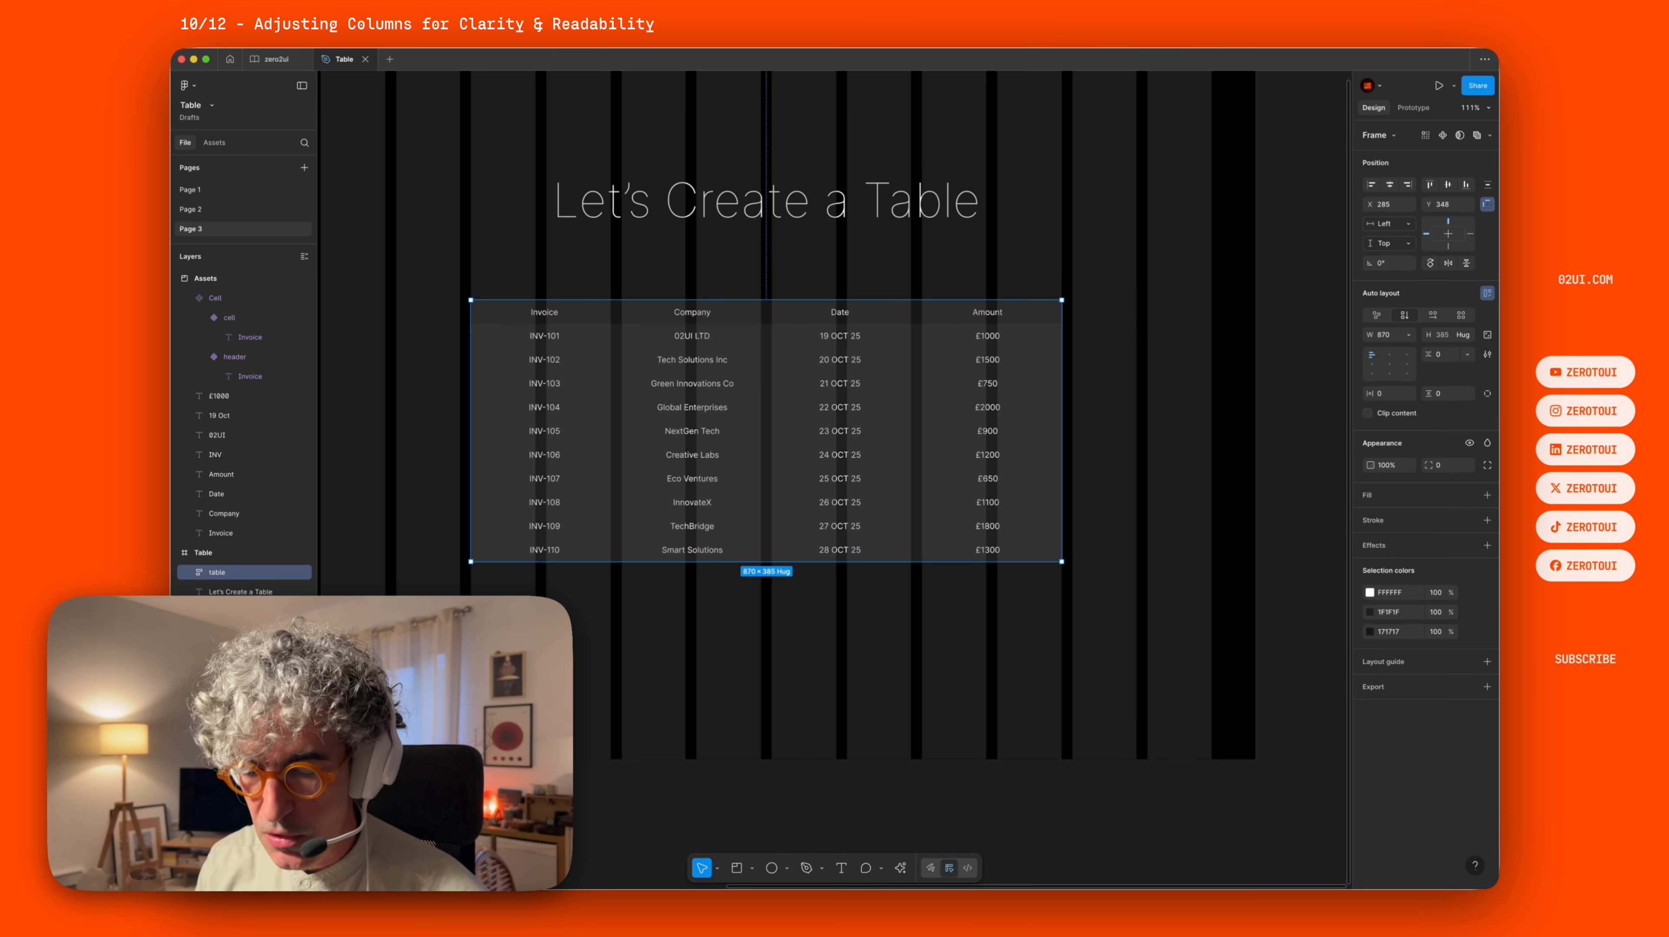
key(shift+g)
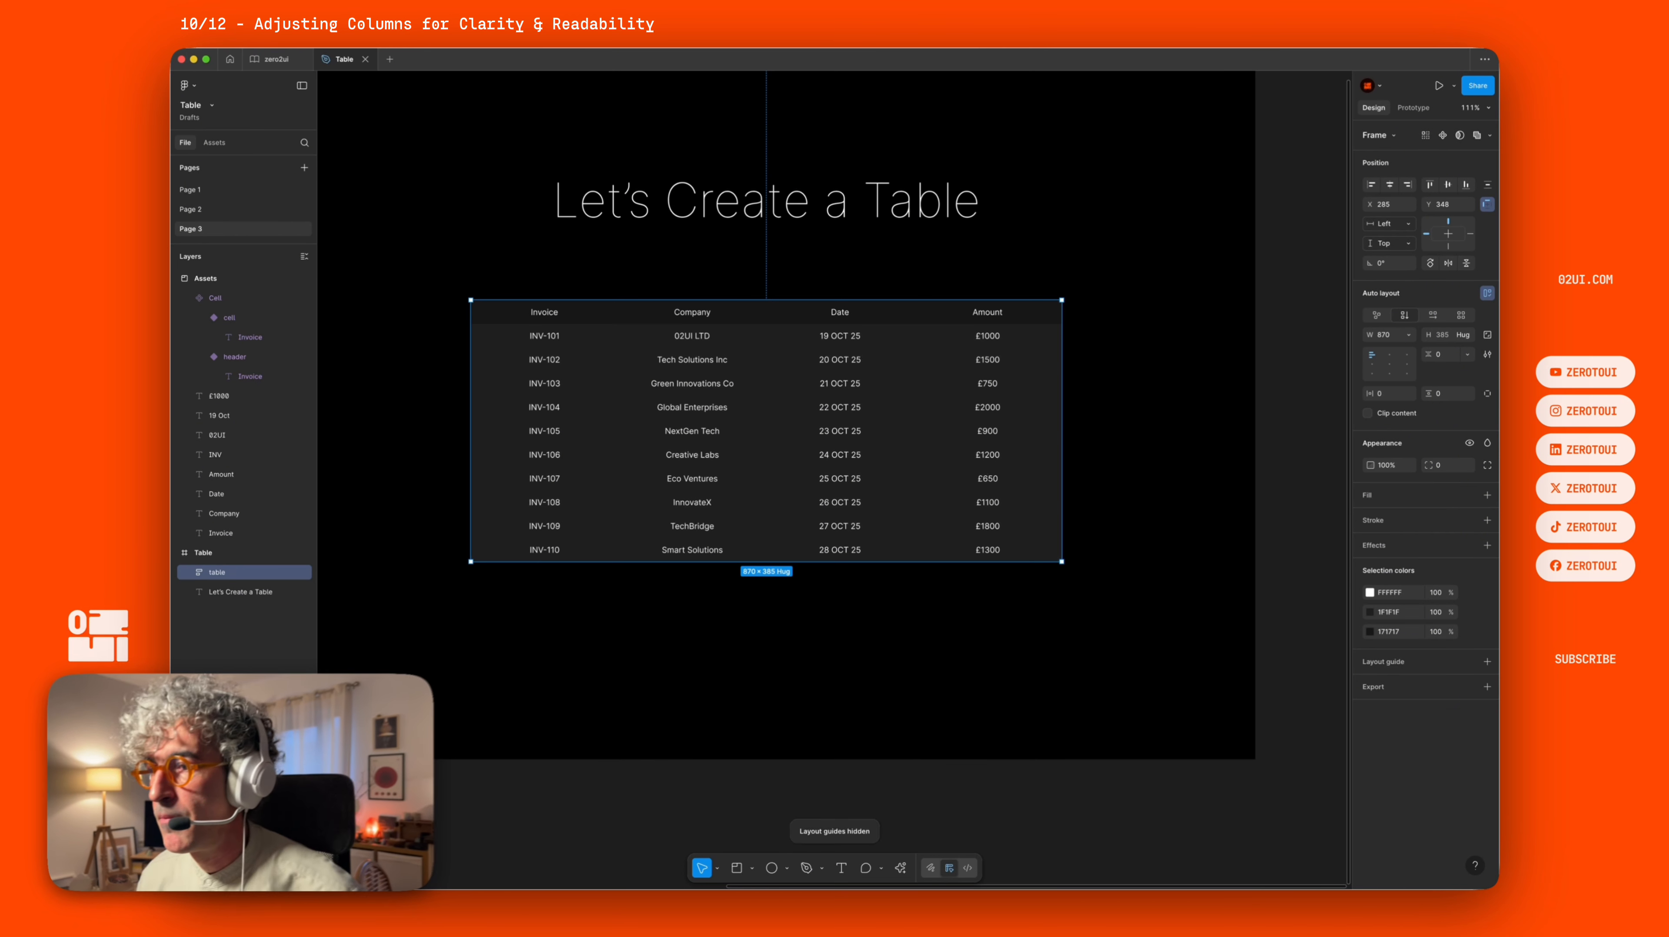
key(Escape)
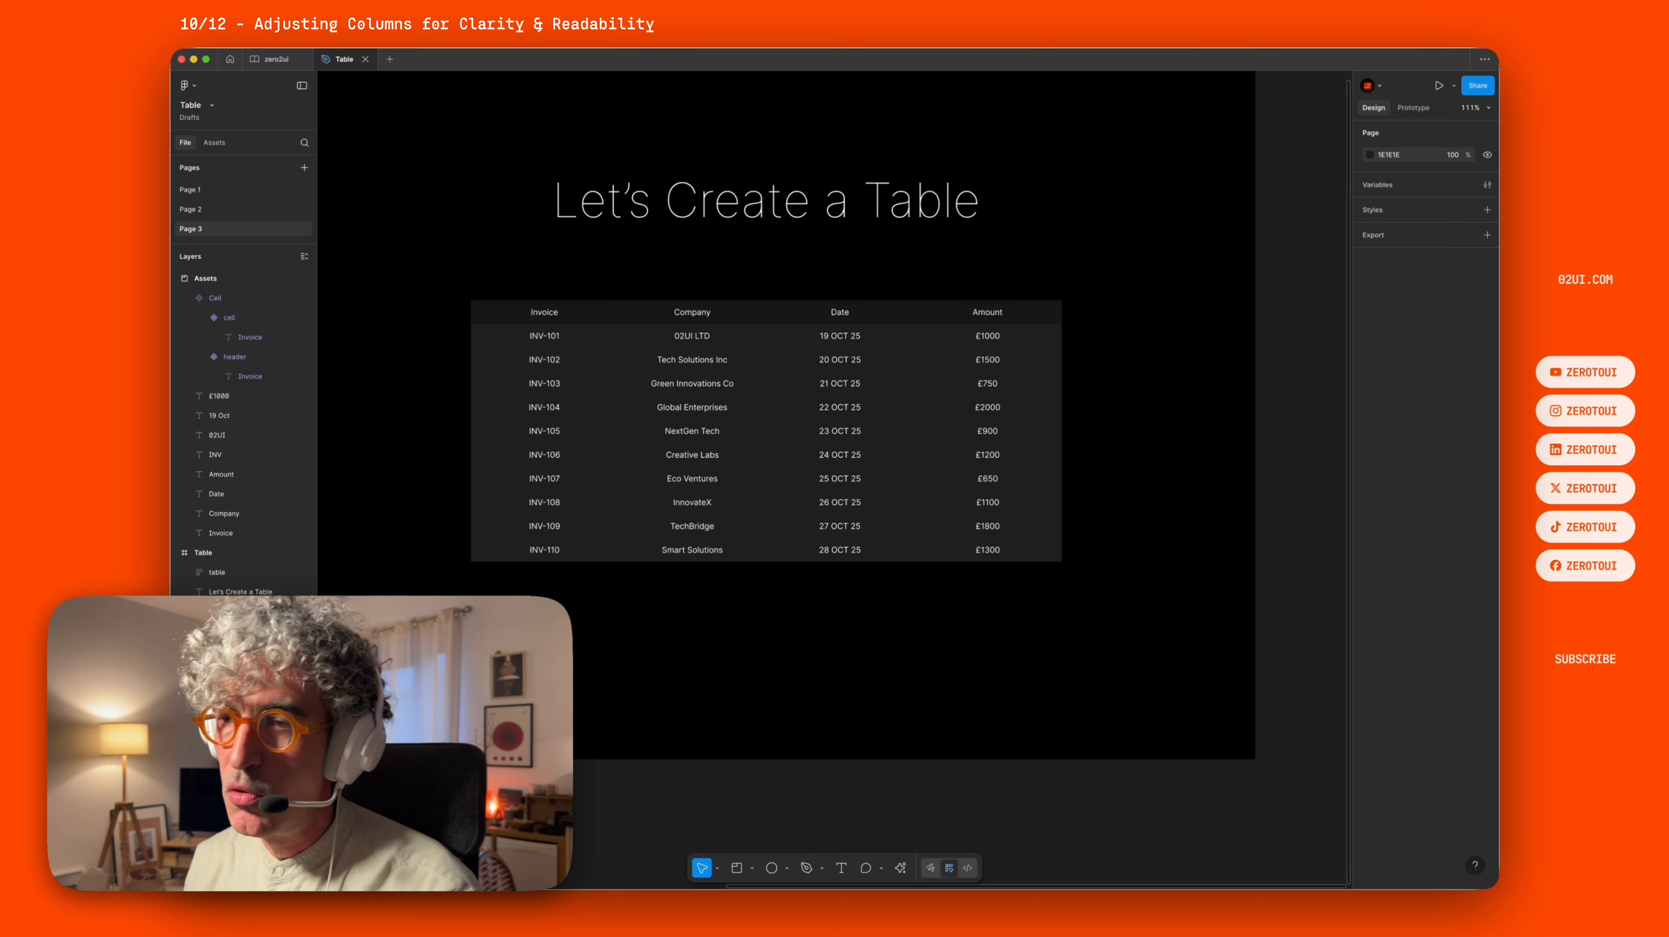
key(shift+g)
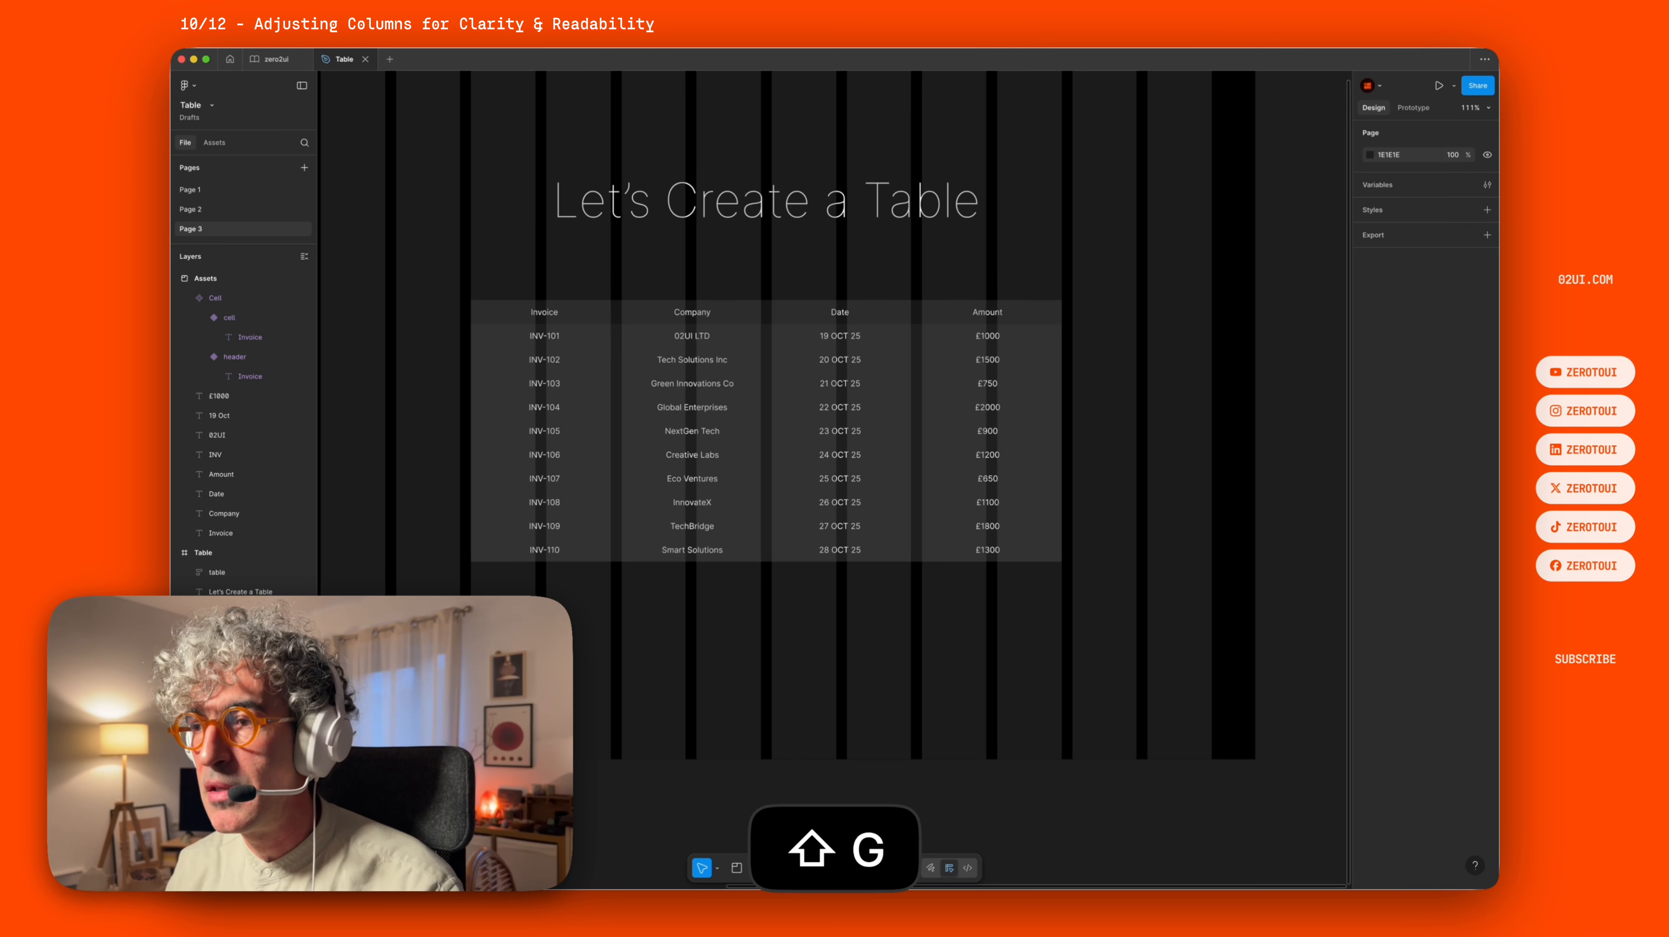
key(shift+g)
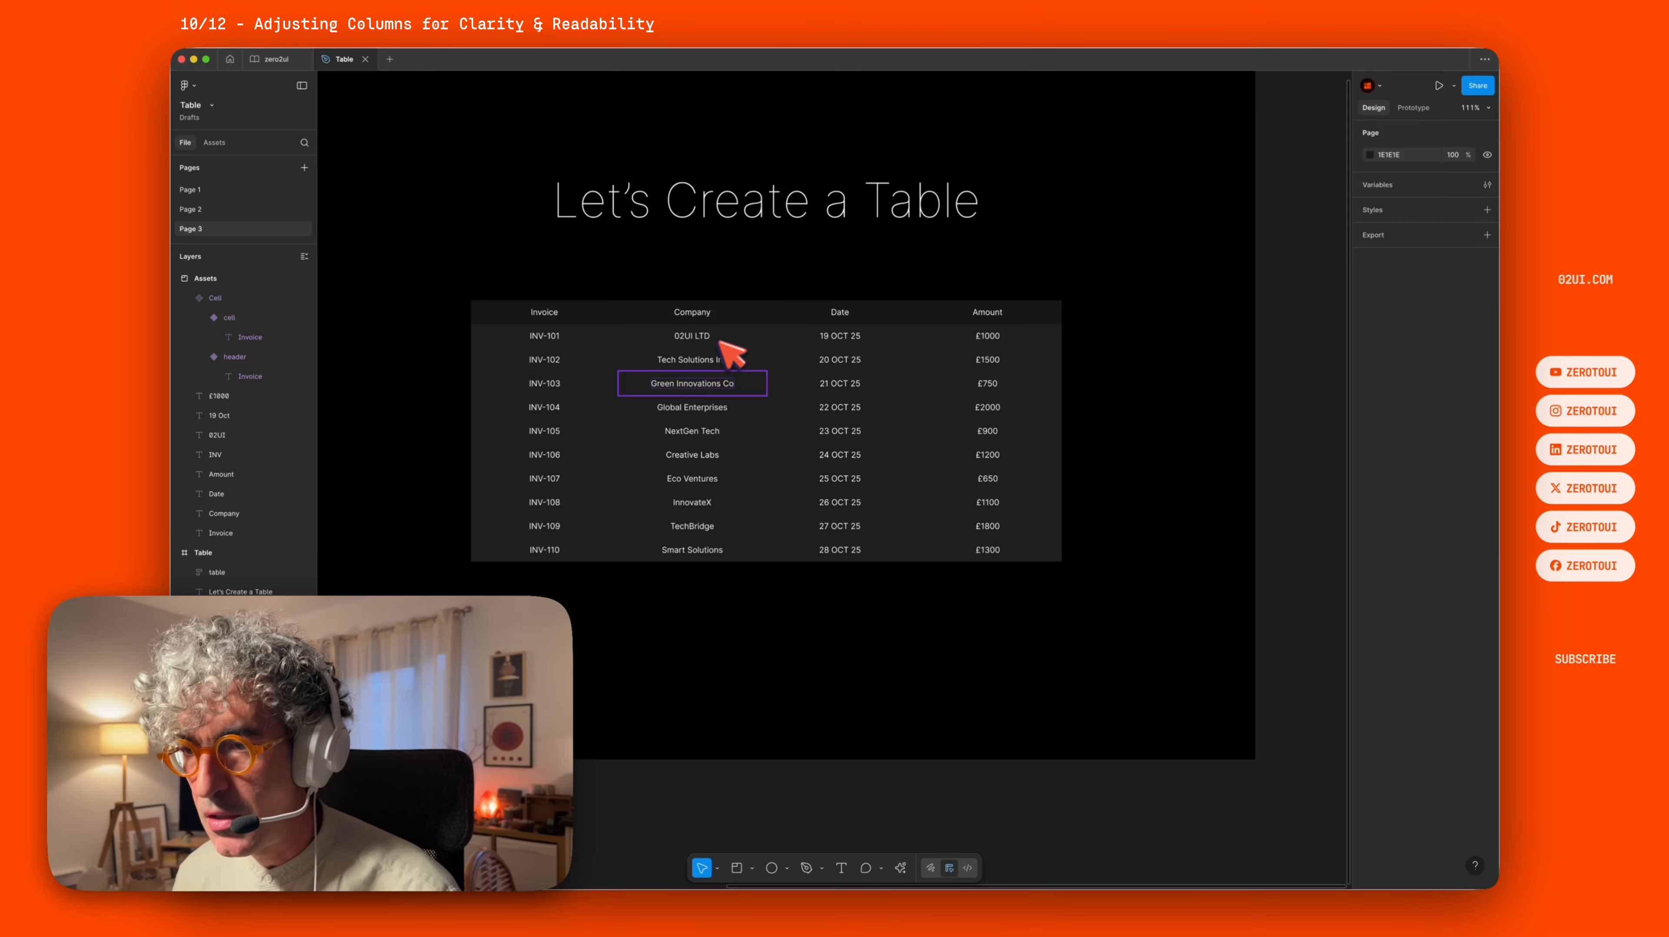
Set all Company column texts to fill their cell width and align them left.
super+click(706, 313)
click(718, 282)
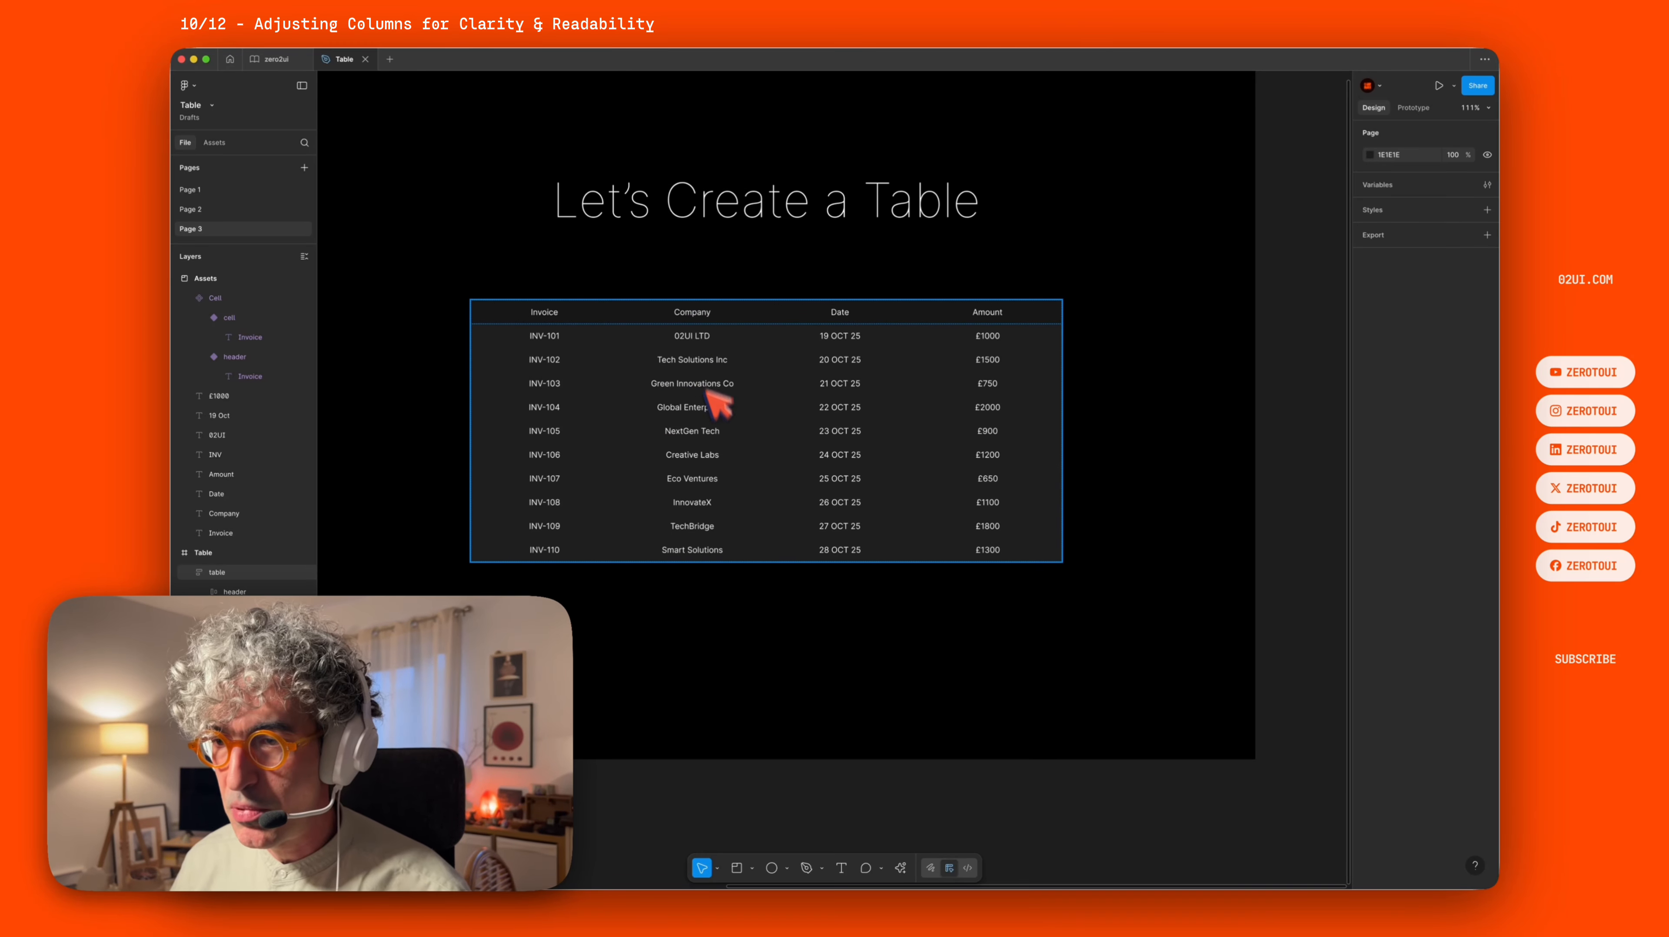
click(734, 600)
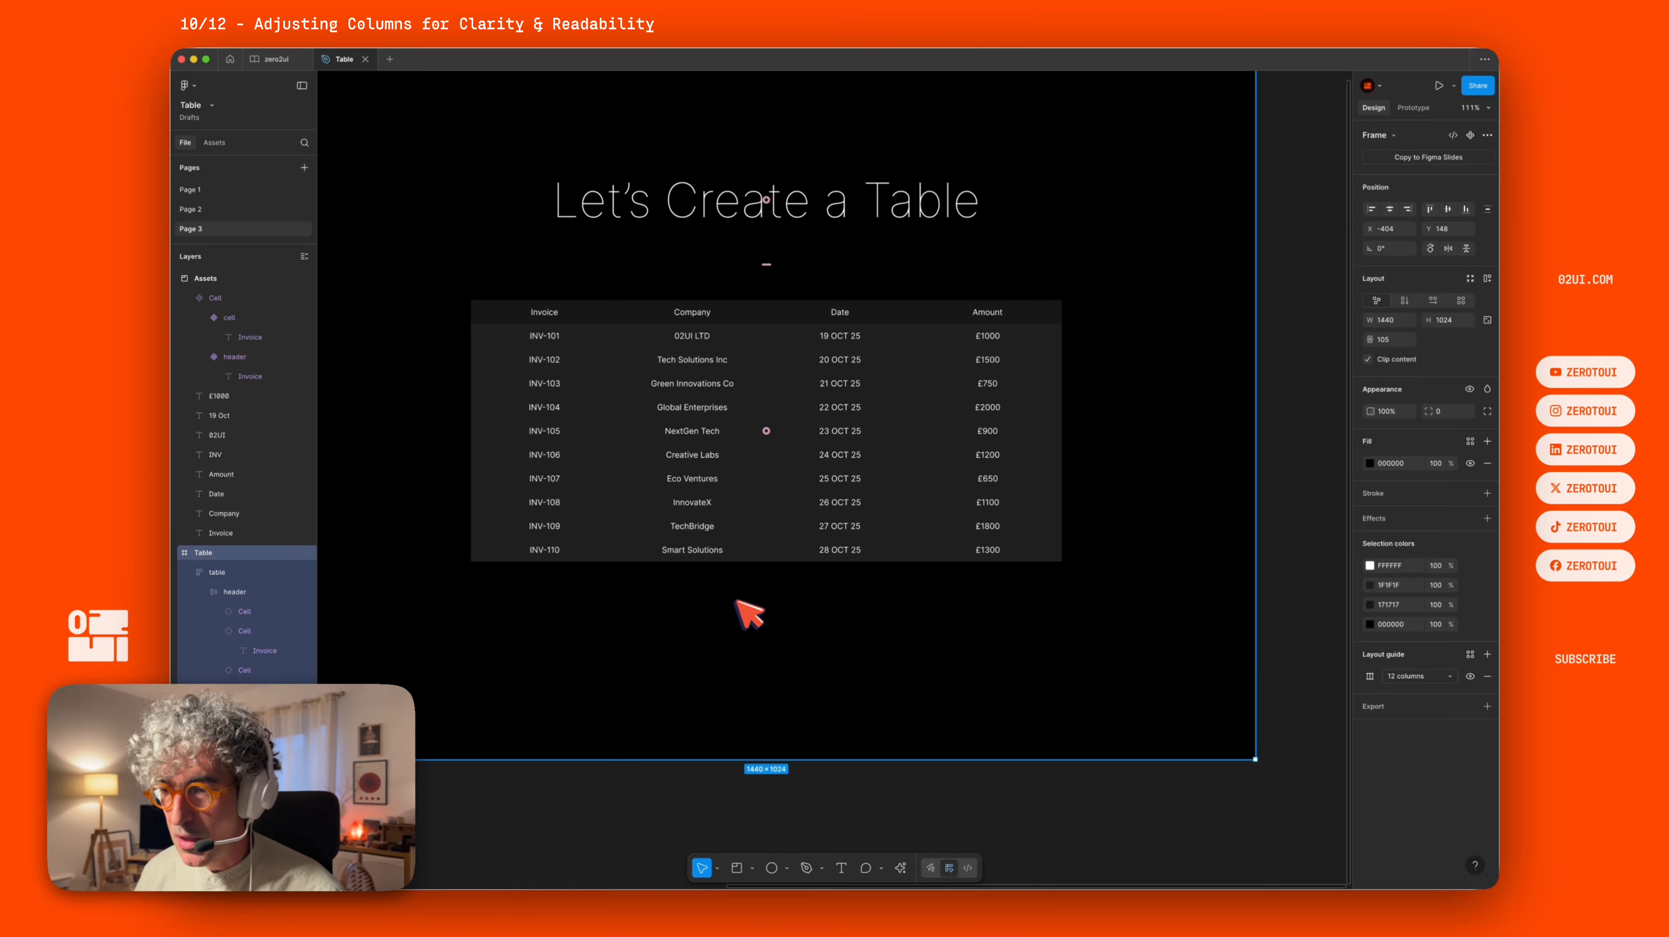
click(843, 809)
drag(738, 602, 642, 280)
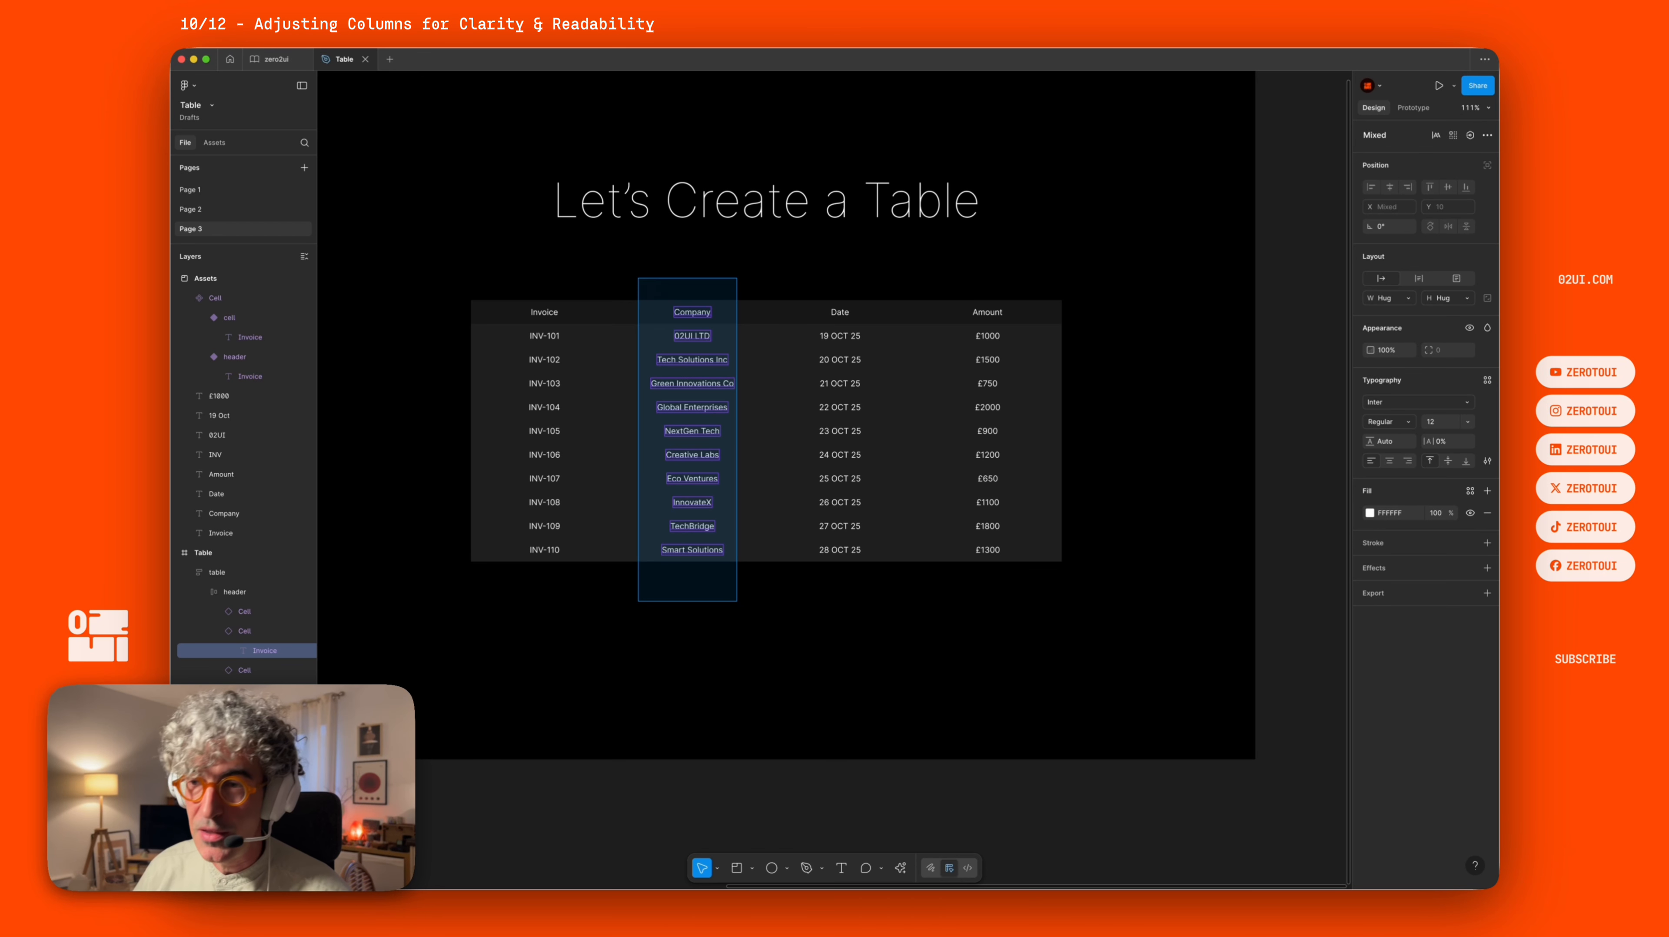
drag(638, 278, 640, 281)
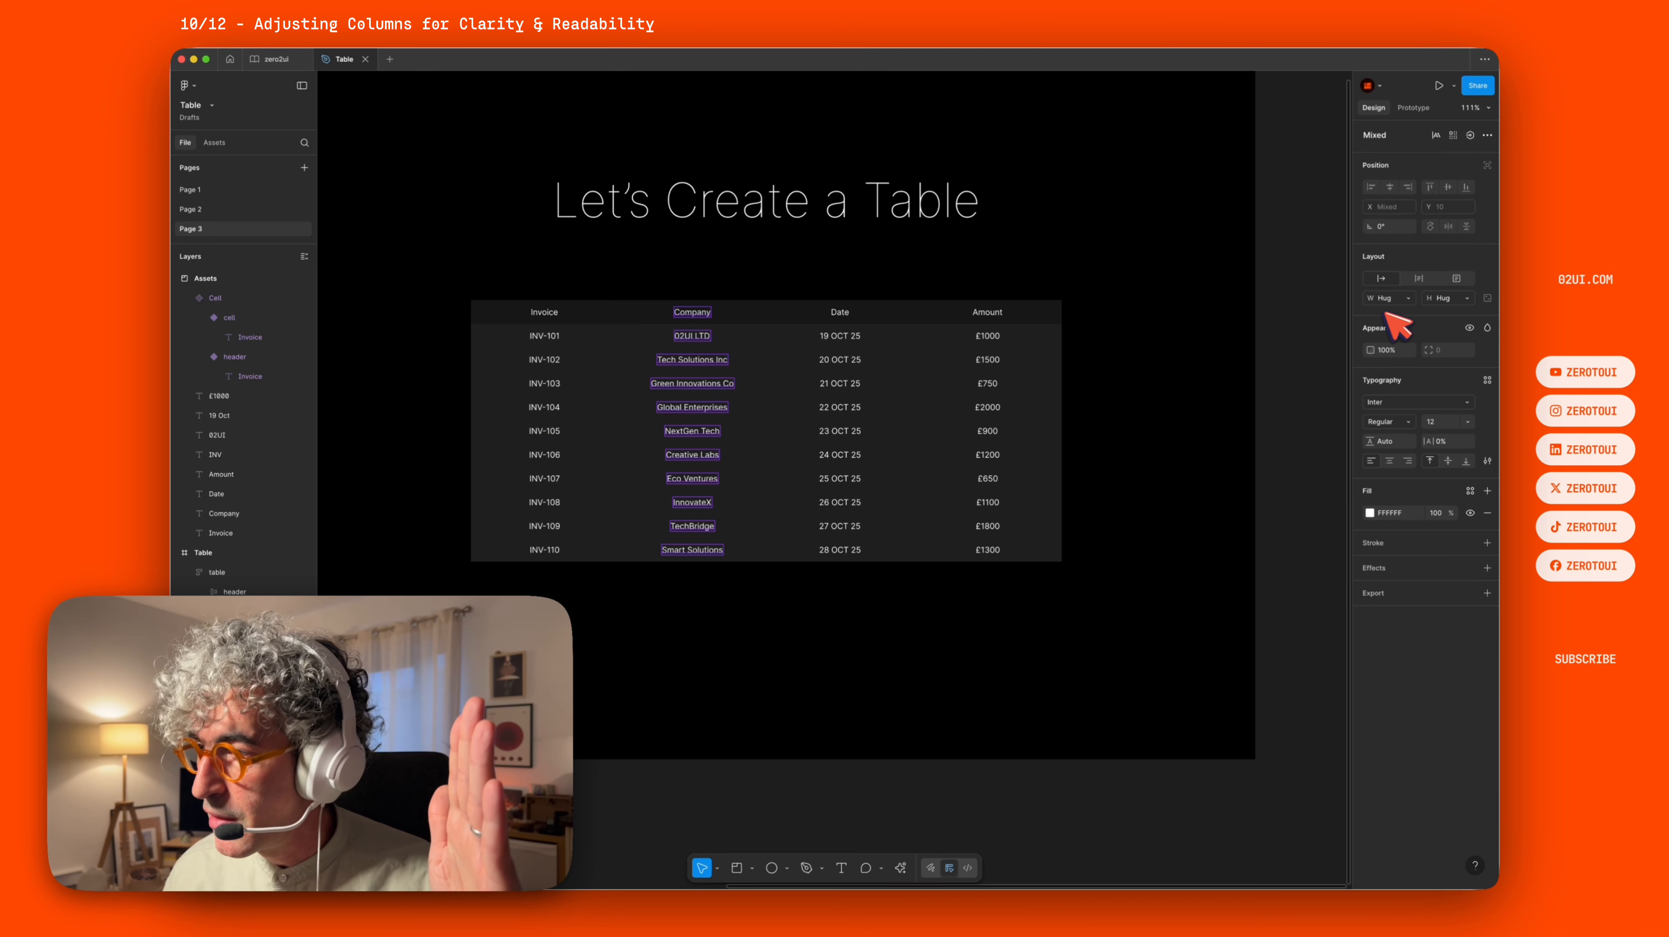
click(1396, 298)
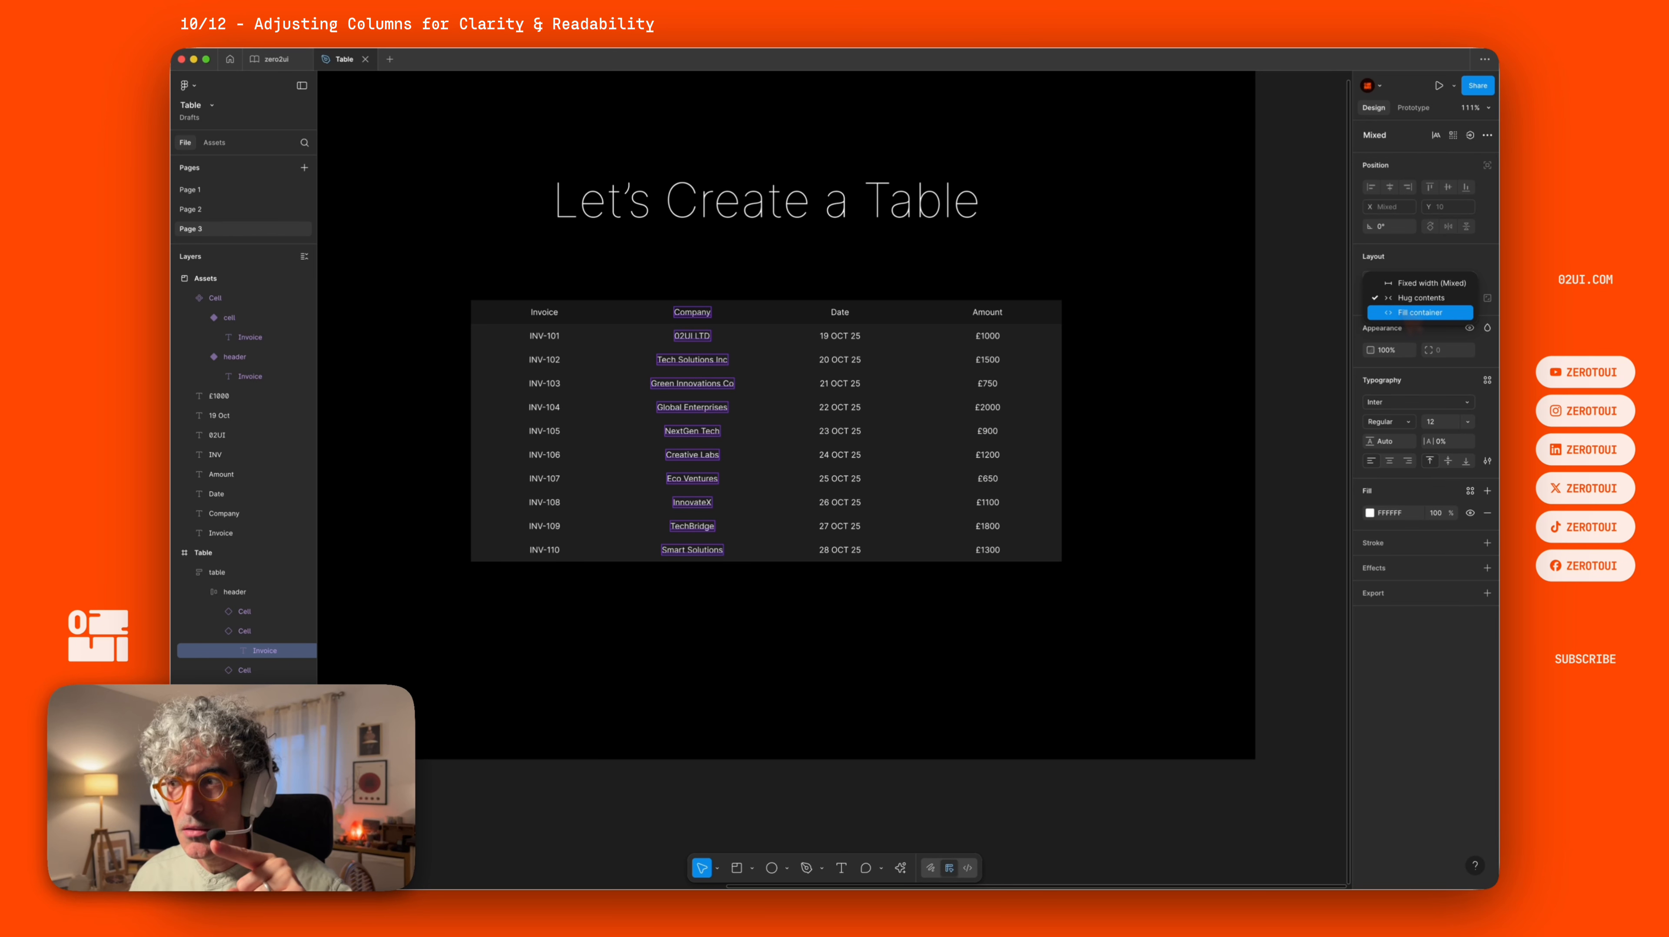
click(1420, 312)
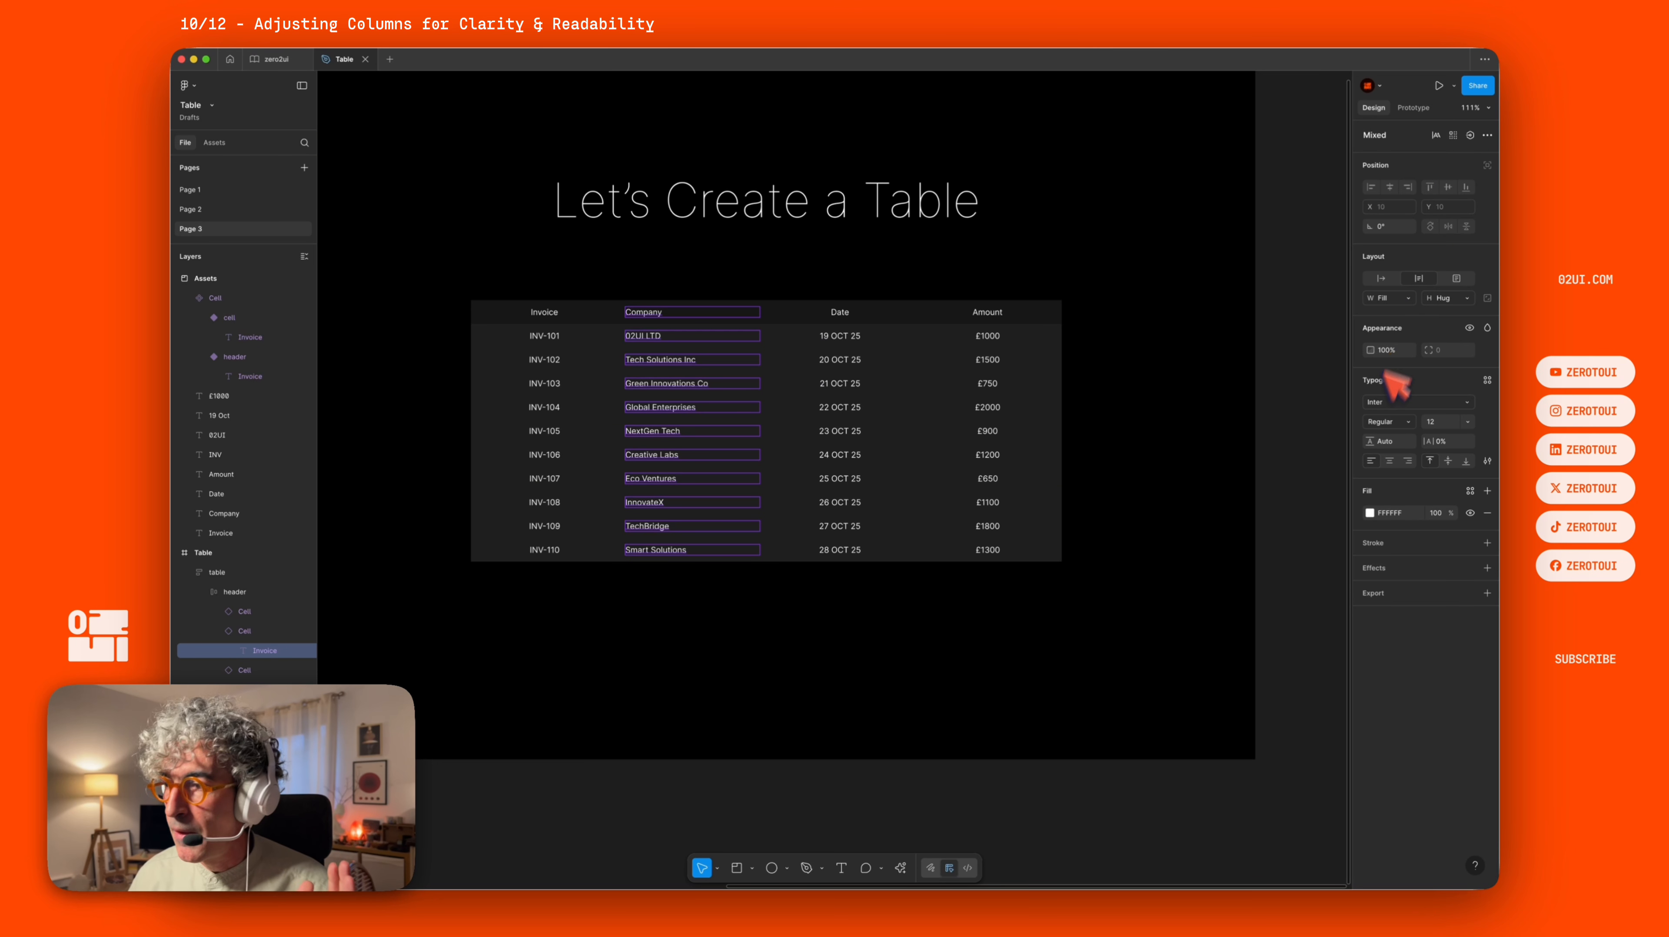
click(1389, 462)
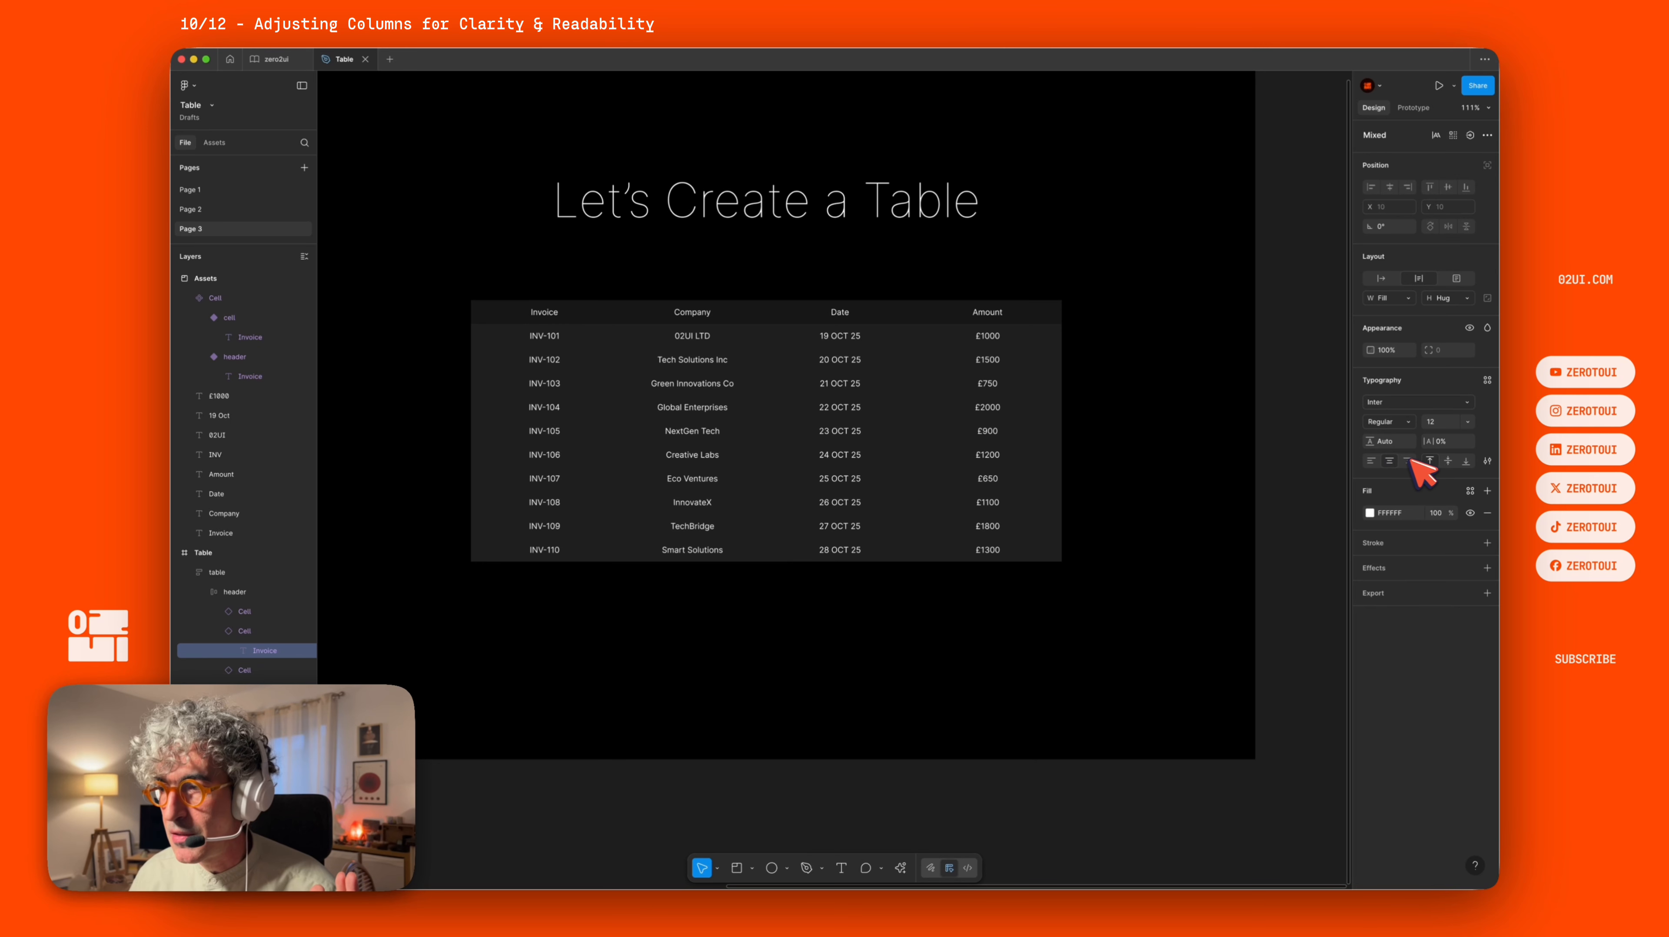
click(1408, 461)
click(1372, 461)
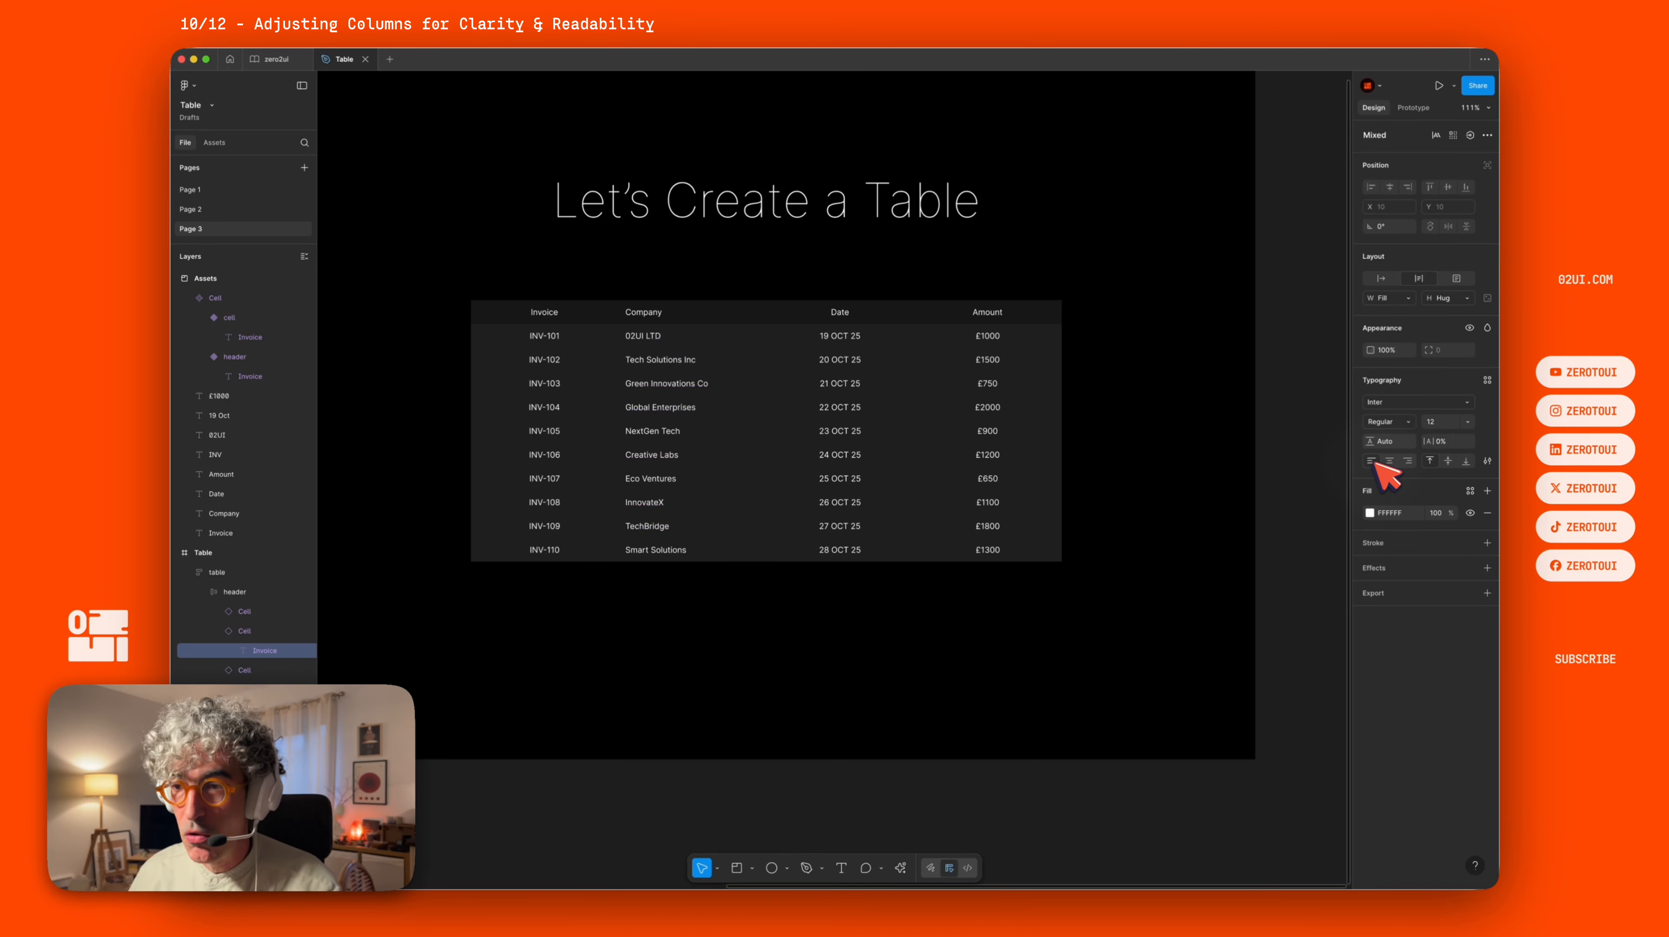
Set all Amount column texts to fill their cell width and align them right.
scroll(679, 317, left, 15)
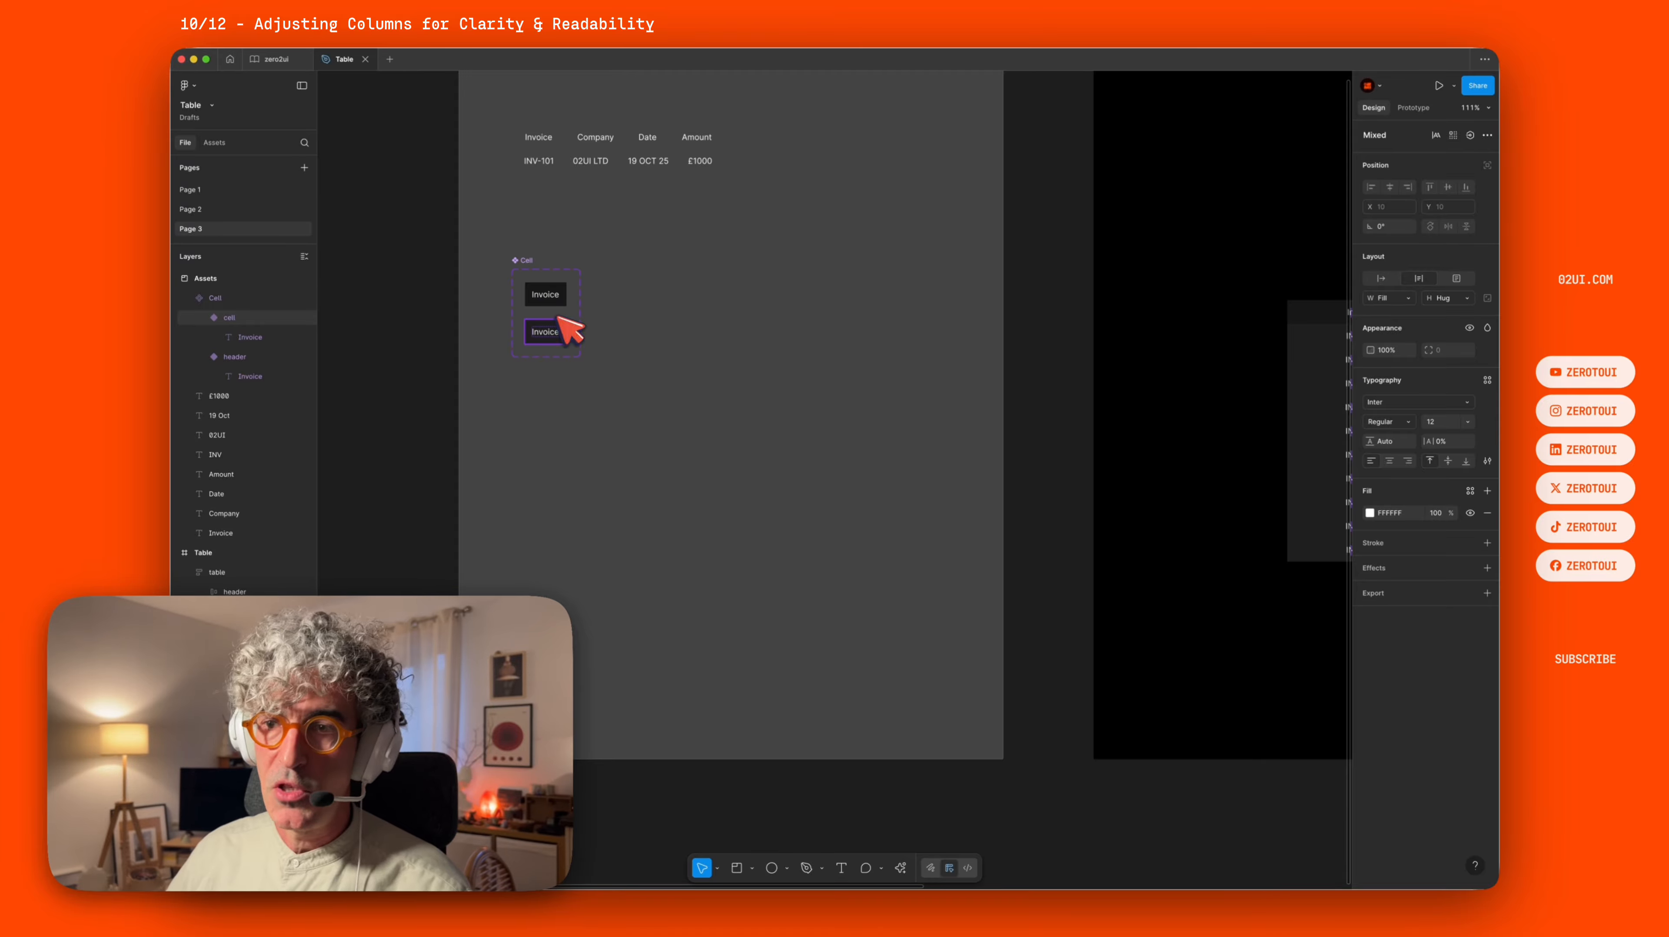
scroll(894, 354, right, 15)
scroll(909, 351, right, 5)
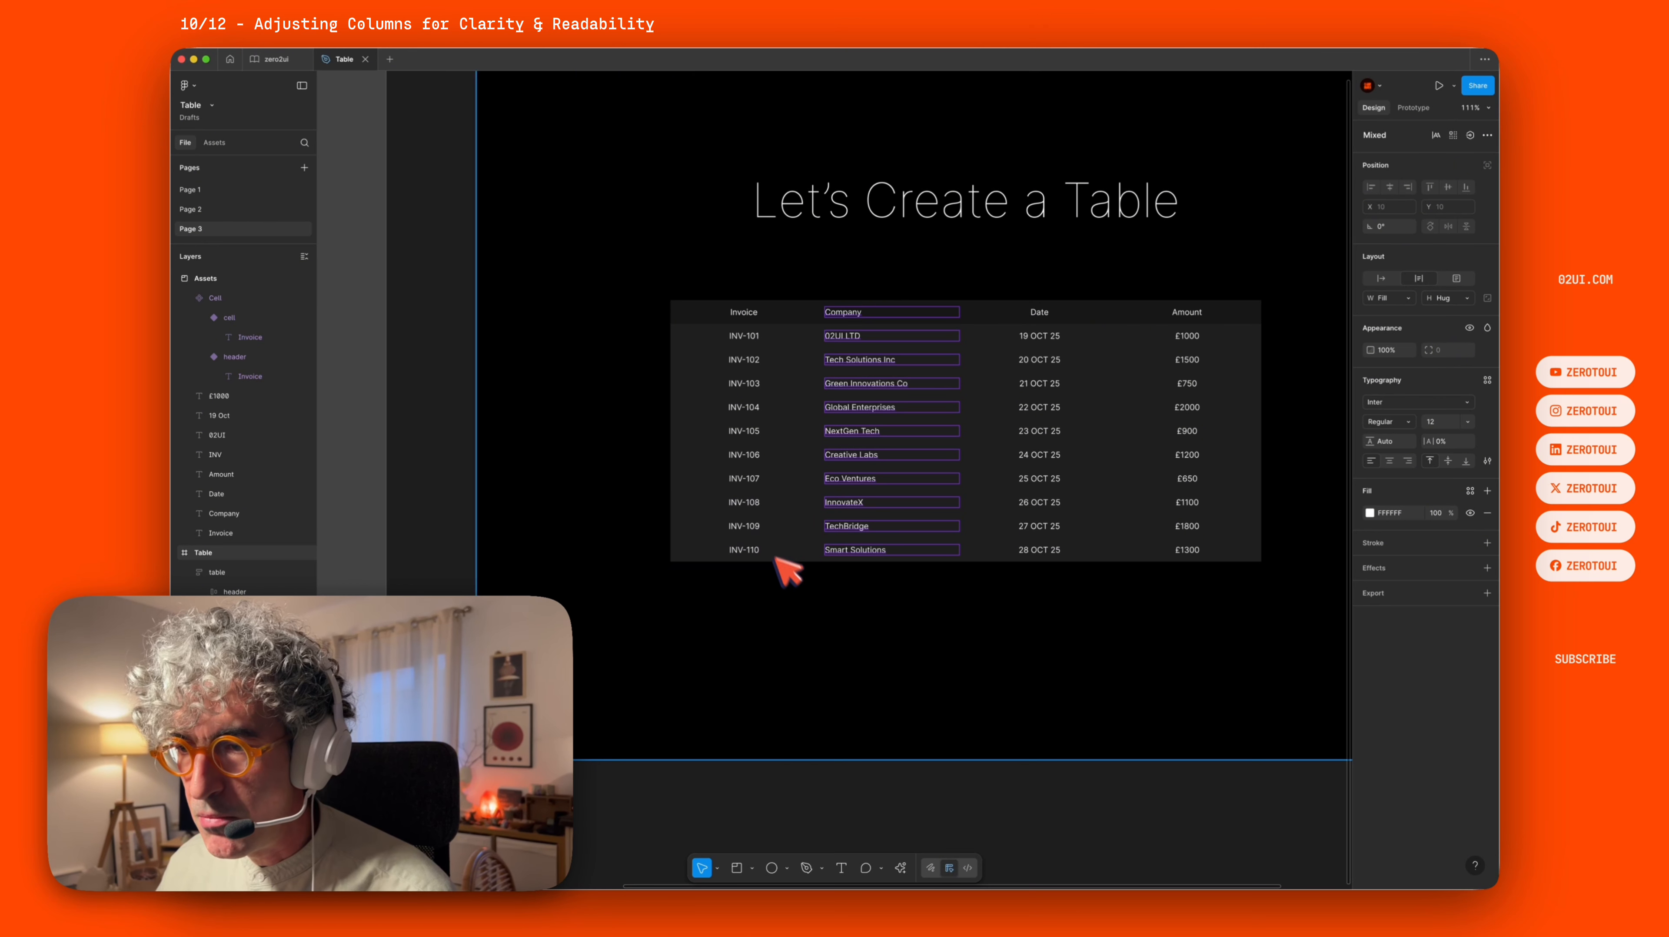
scroll(942, 500, right, 5)
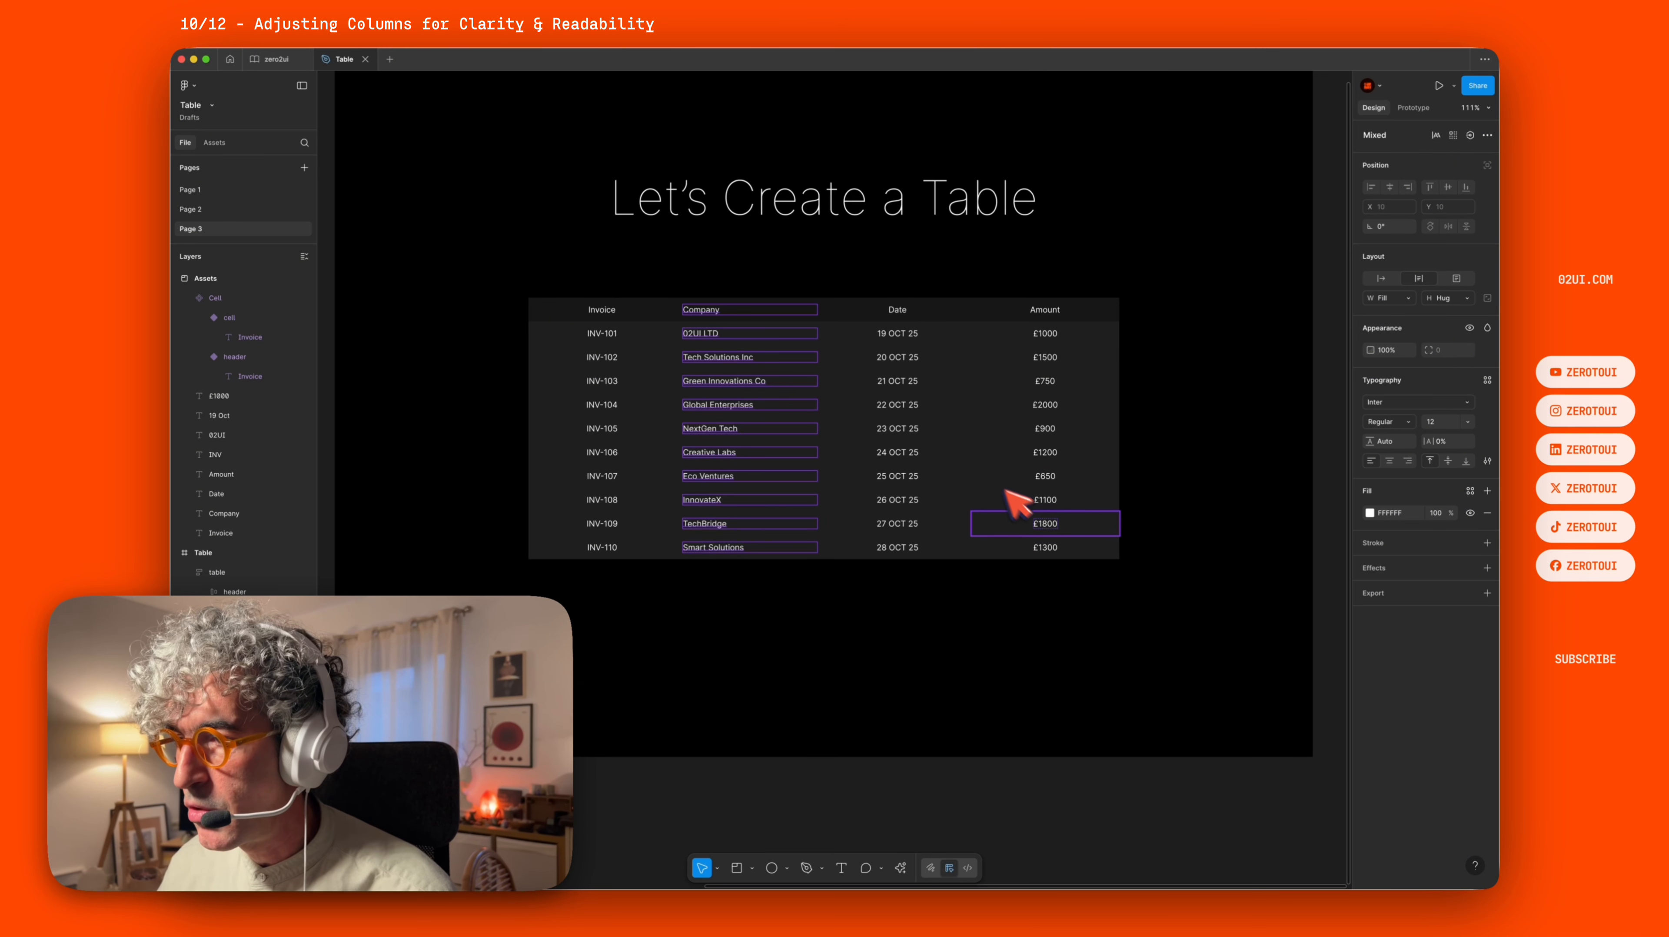
click(1083, 578)
click(1089, 591)
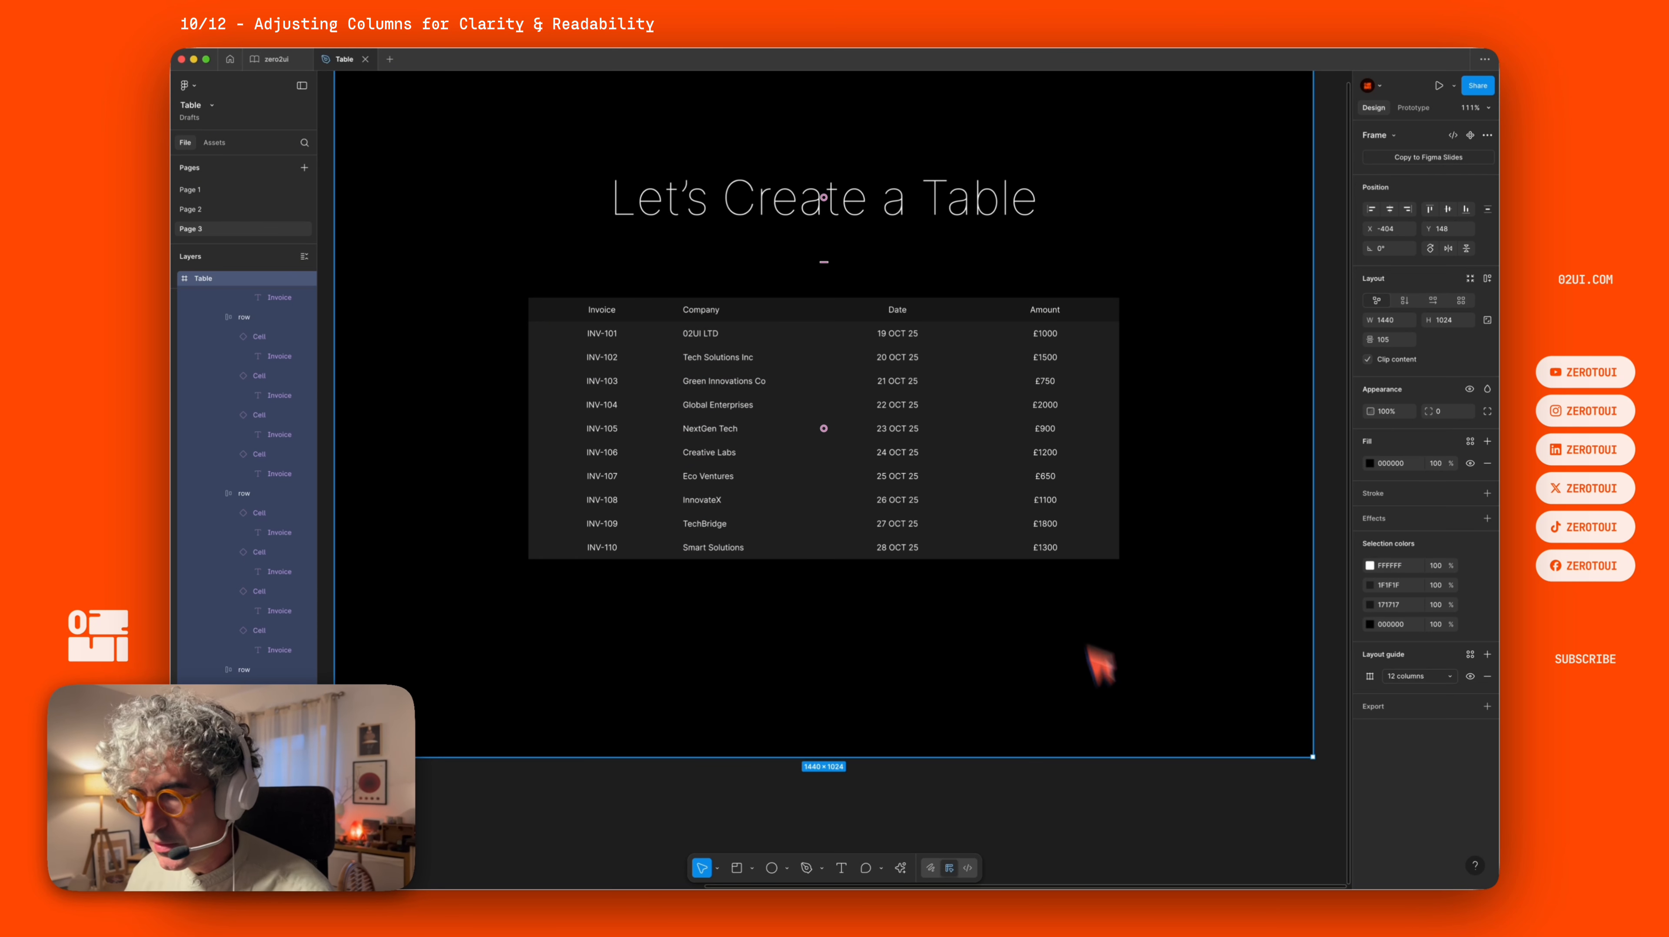
click(1106, 789)
drag(1099, 623, 998, 254)
click(1413, 299)
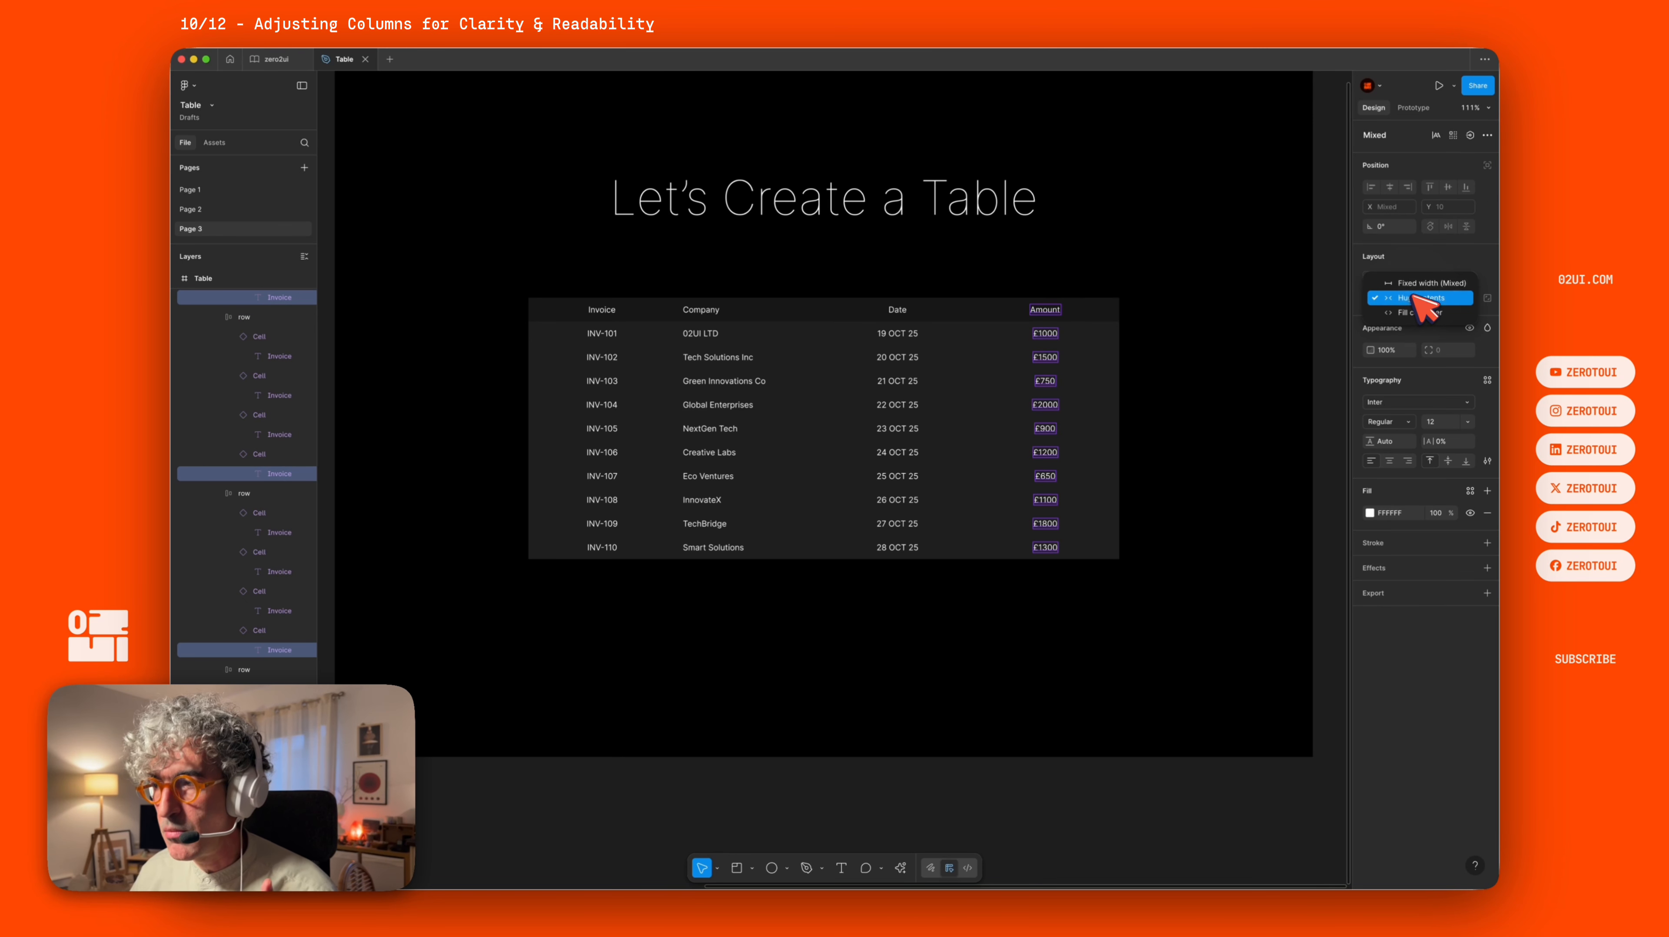
click(1409, 313)
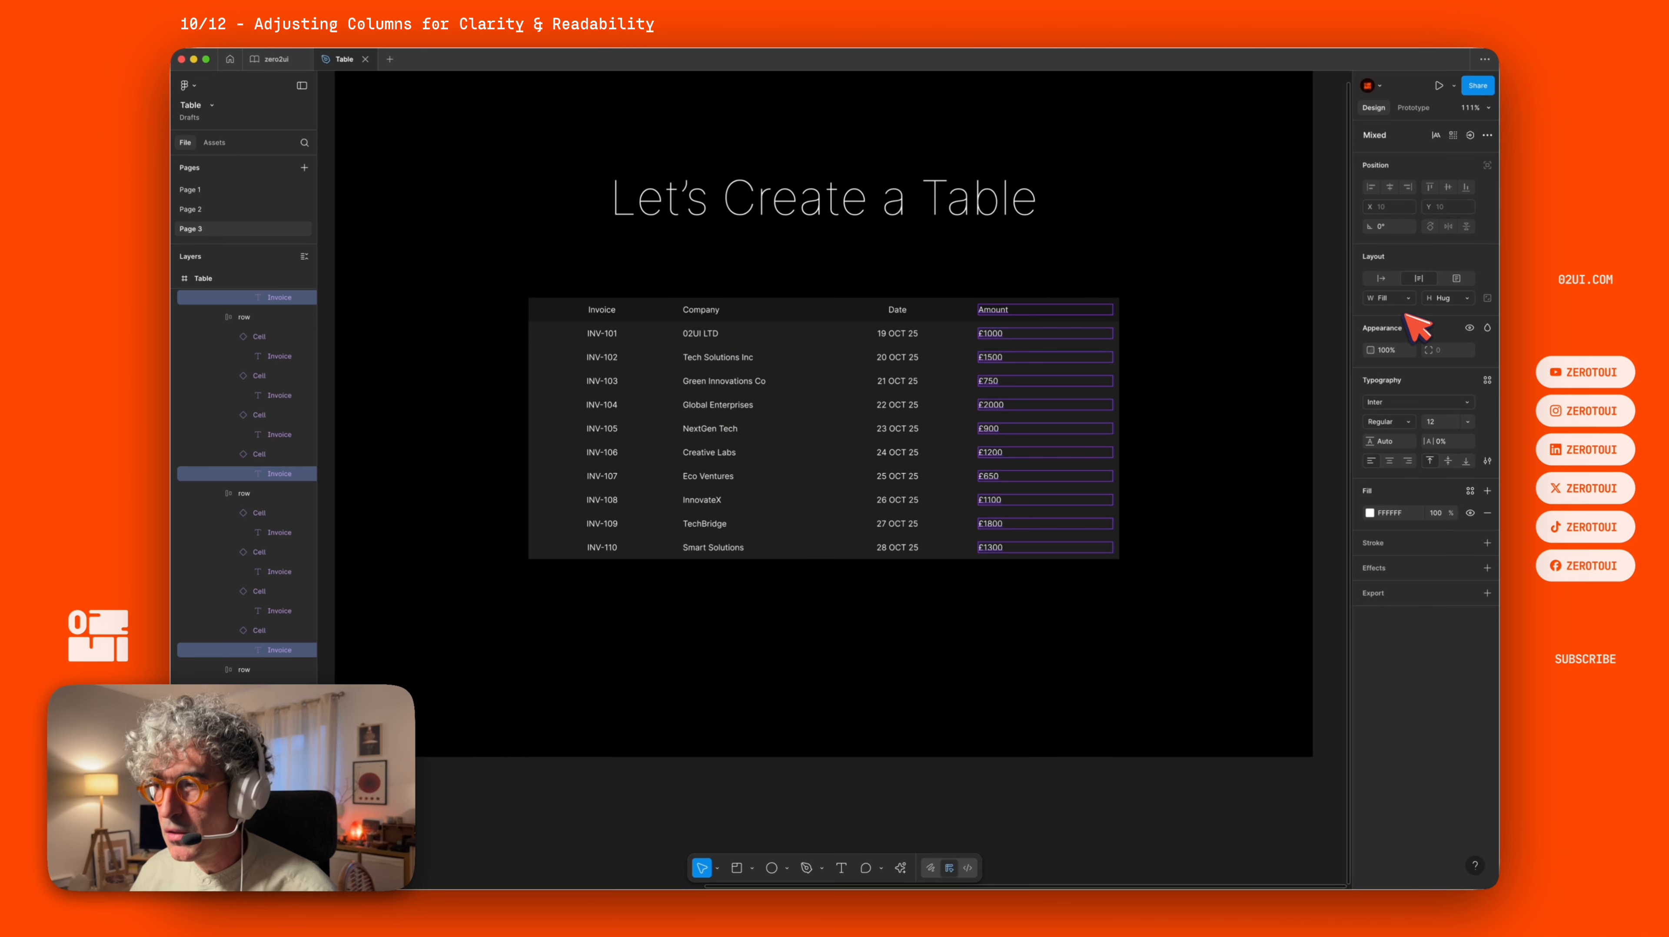
click(1407, 459)
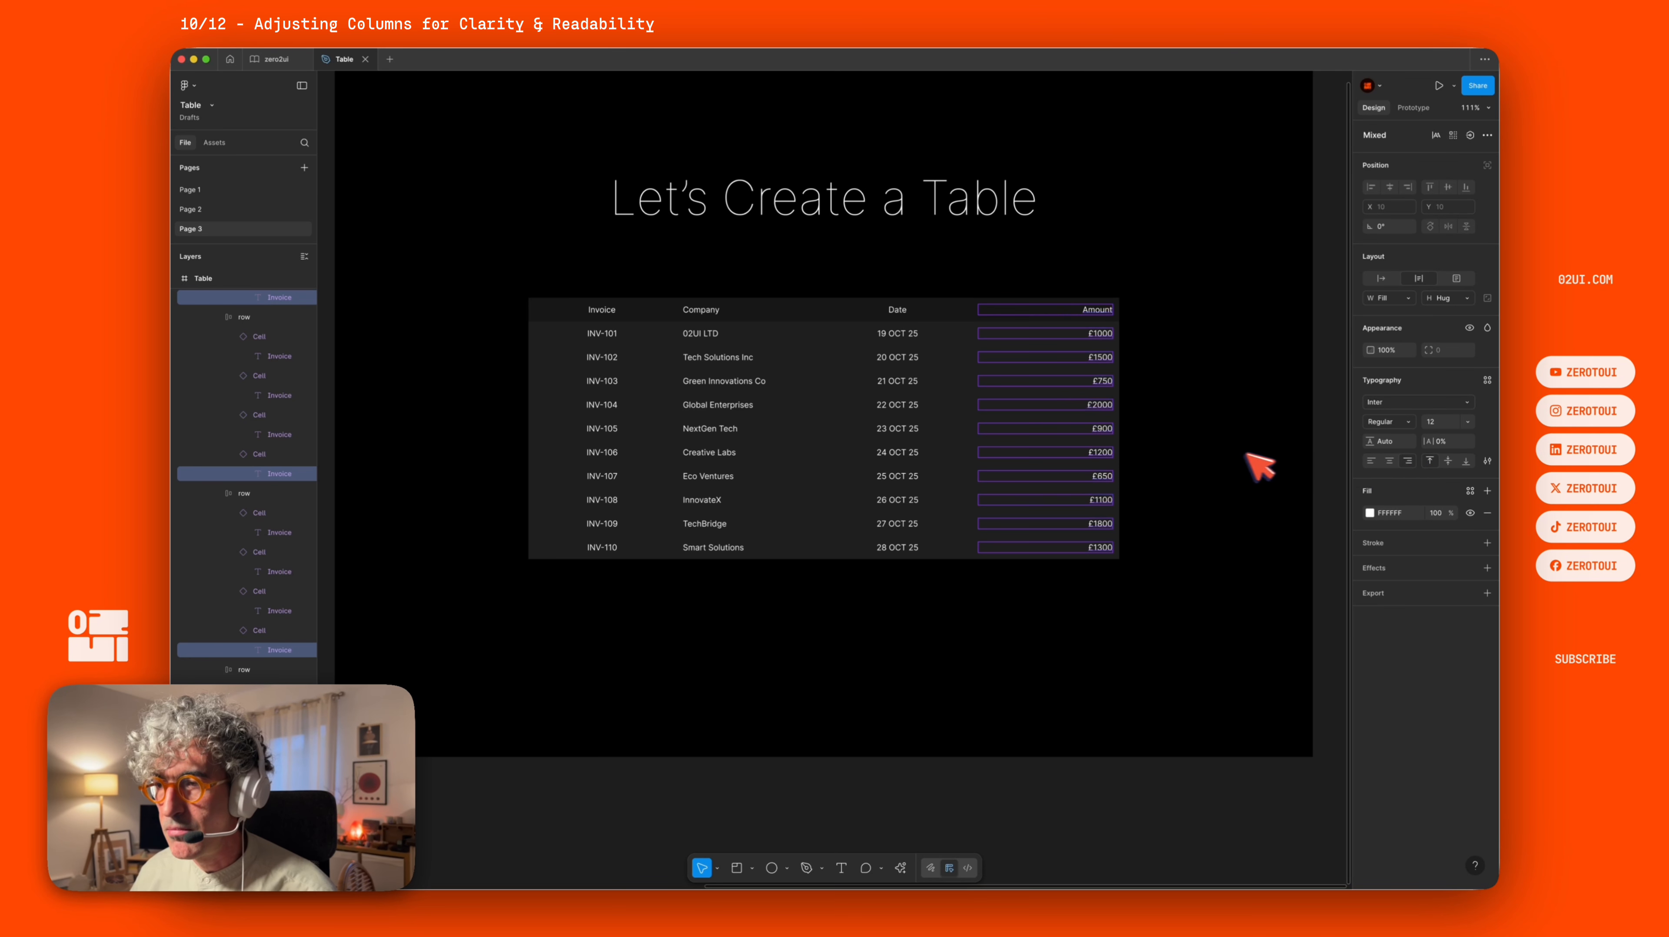
Set the width of all Amount column cells to 100.
click(1207, 525)
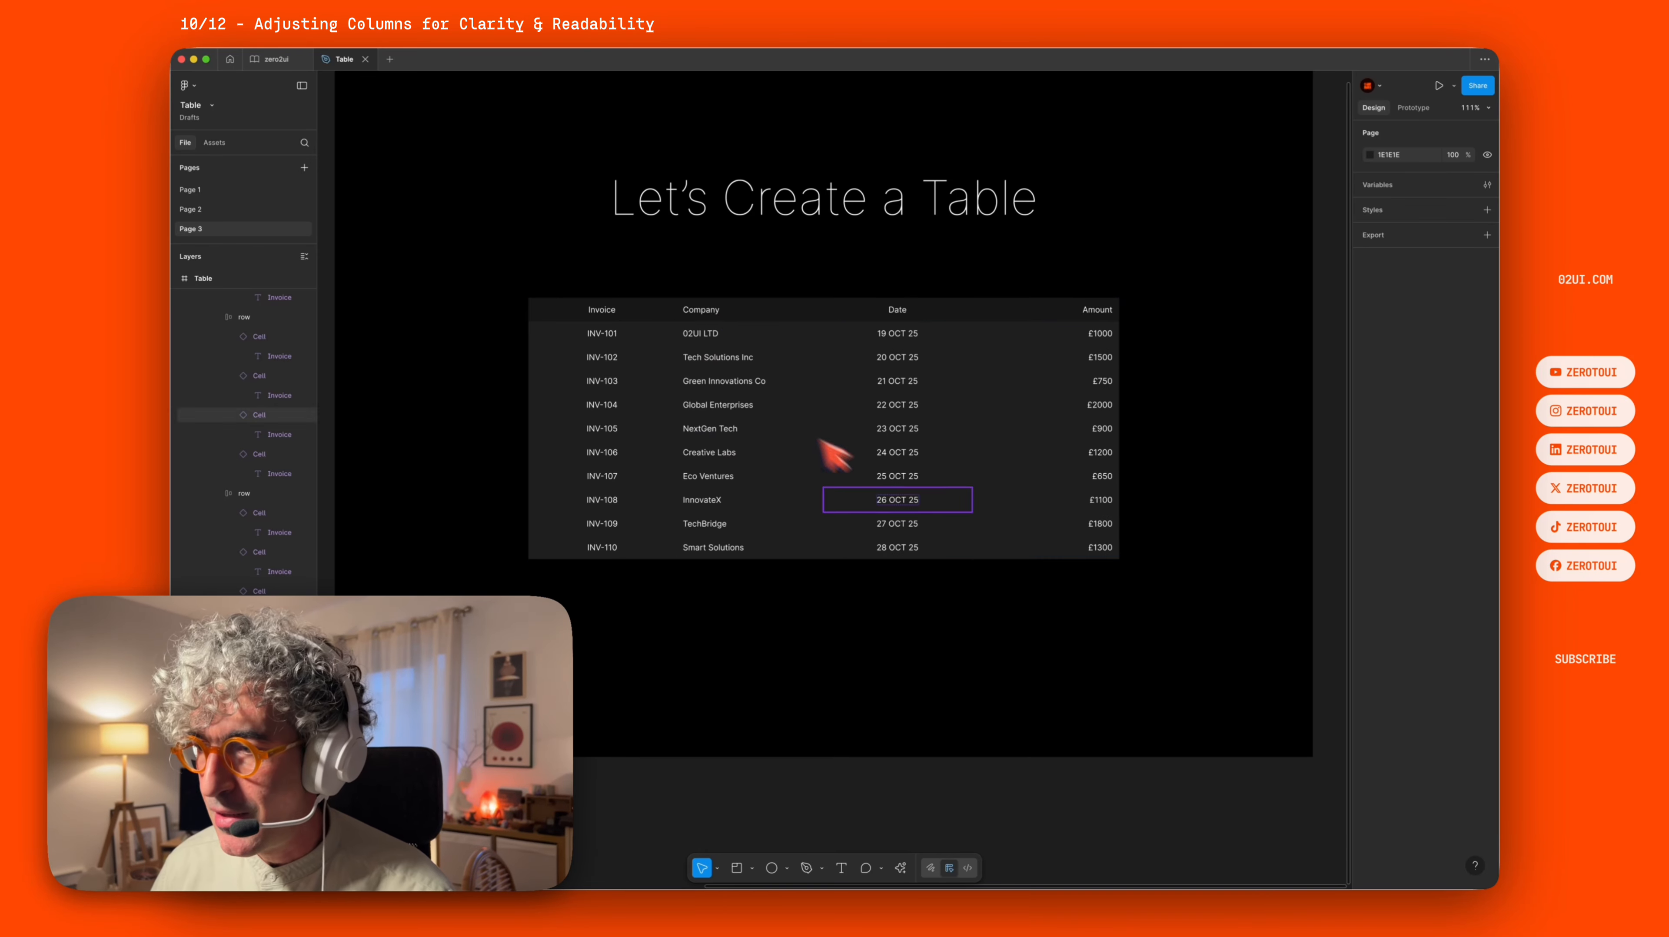
click(1137, 585)
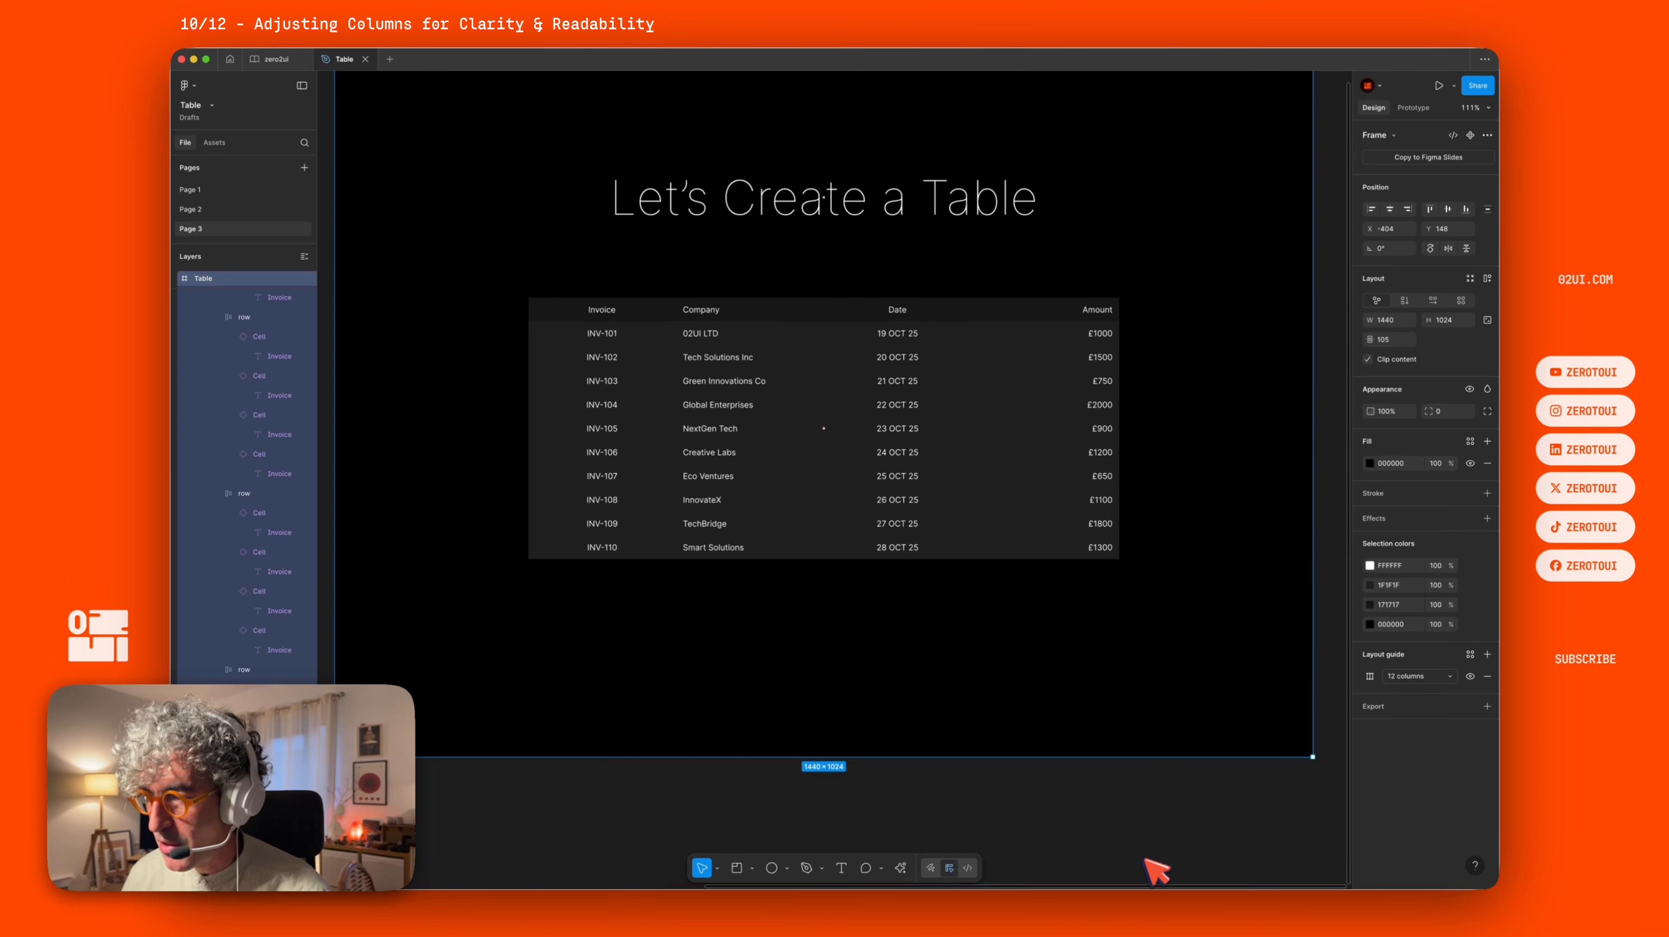
click(1157, 820)
drag(1155, 669, 1097, 549)
drag(1002, 377, 937, 245)
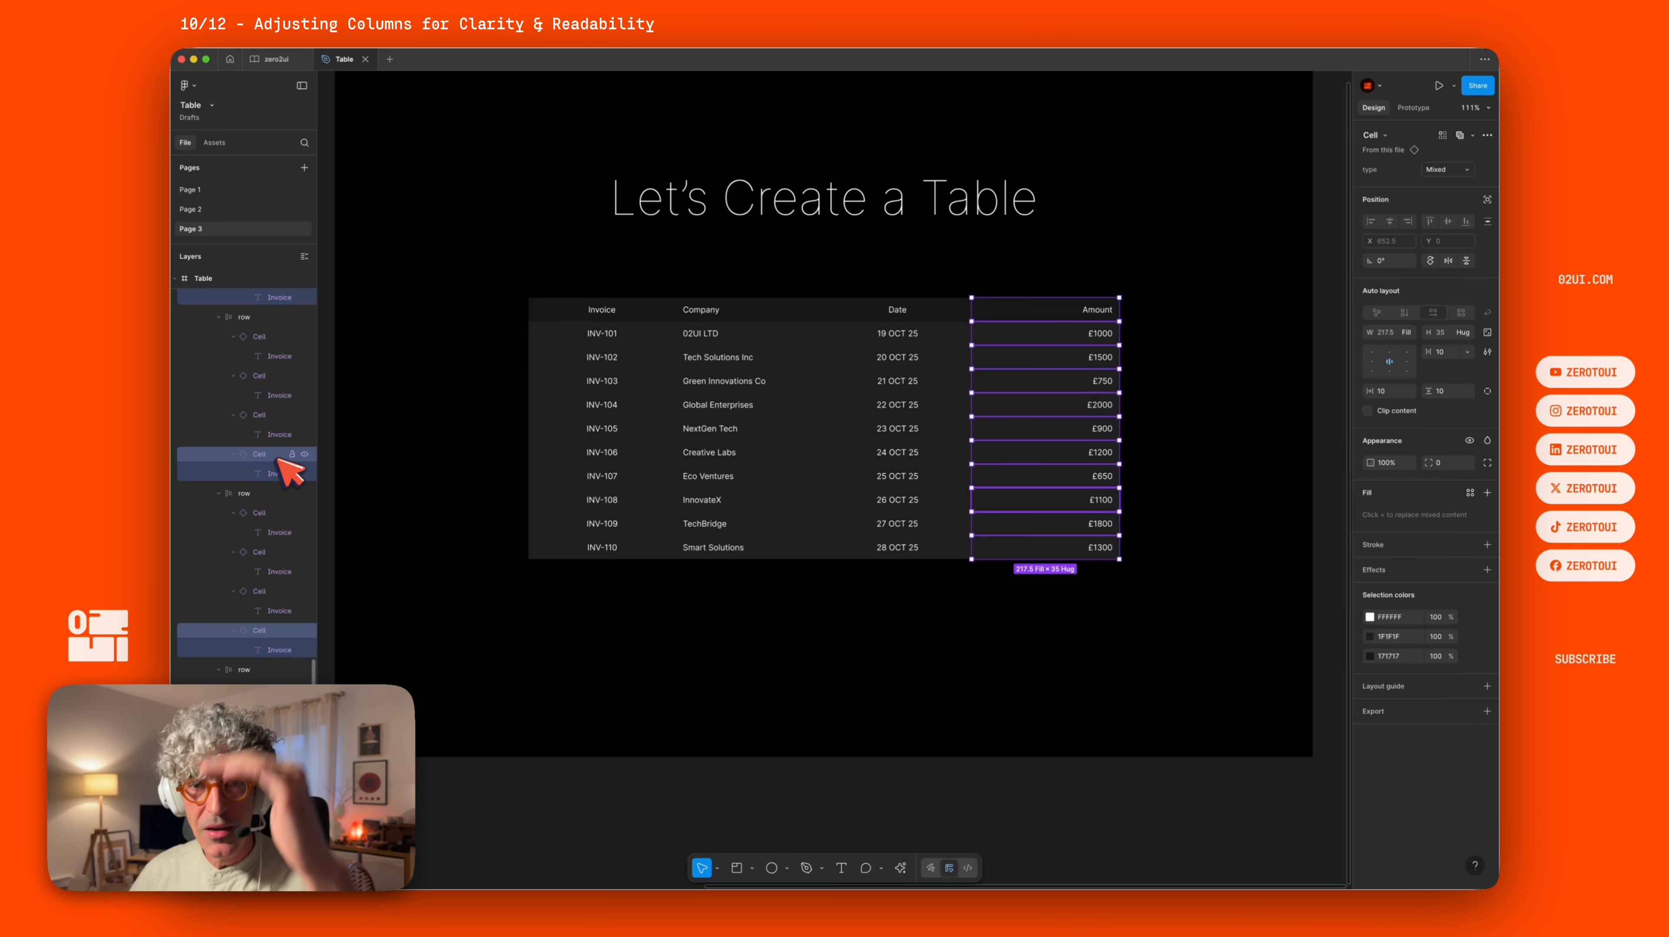
click(305, 257)
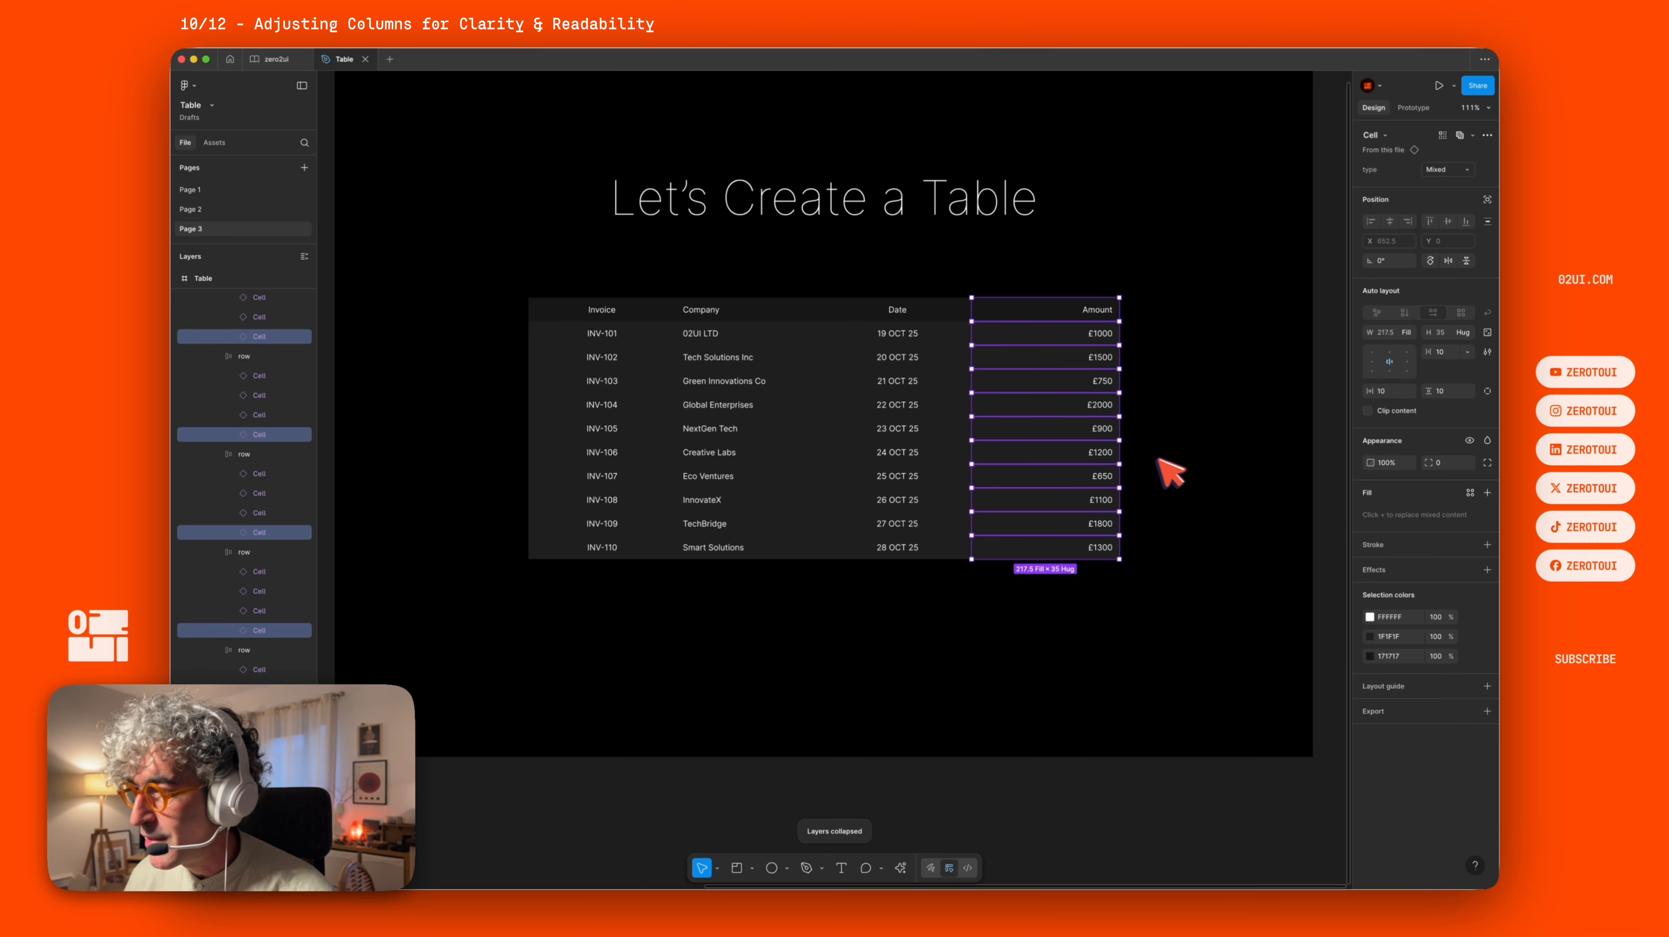
click(1383, 332)
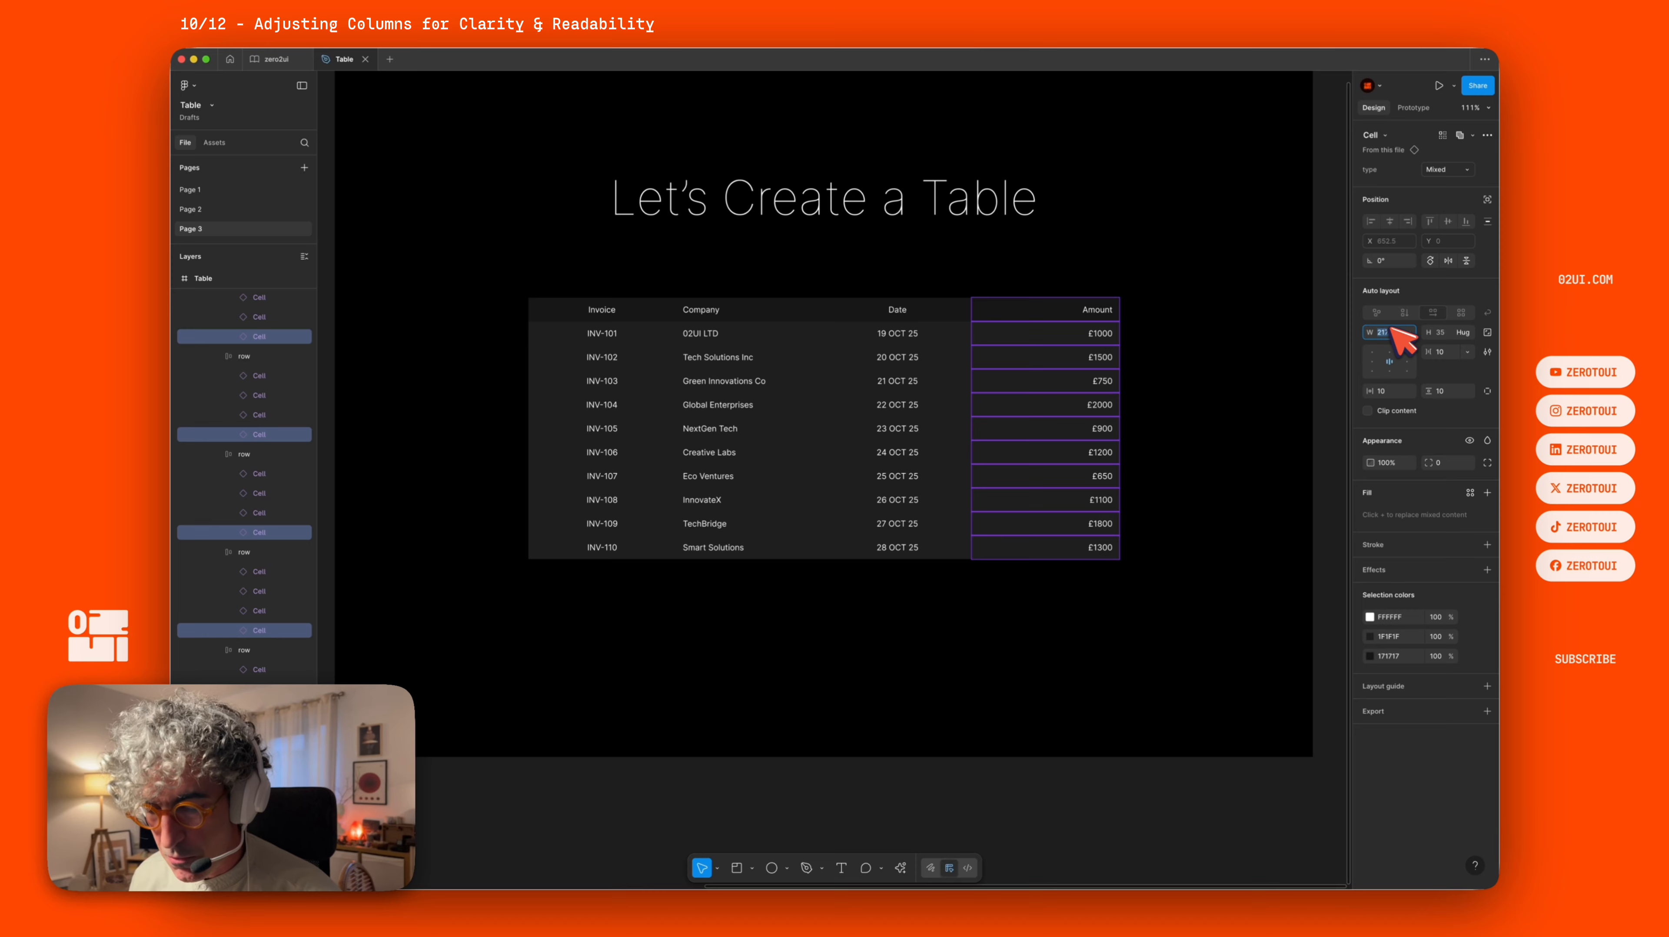
key(Return)
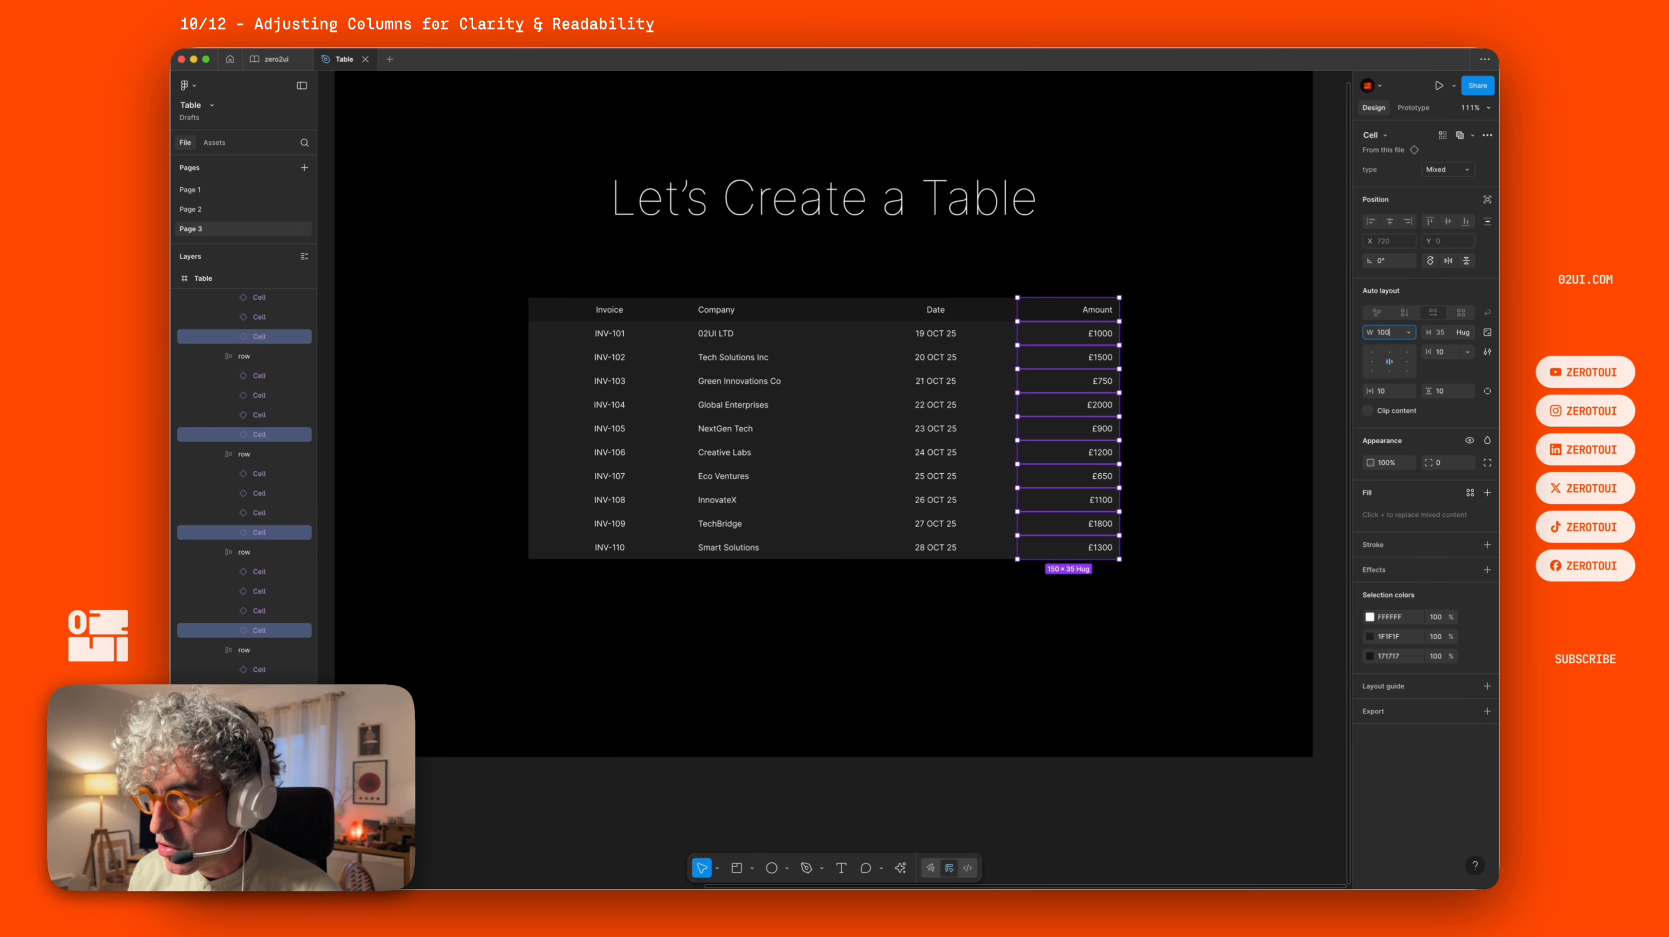
key(Return)
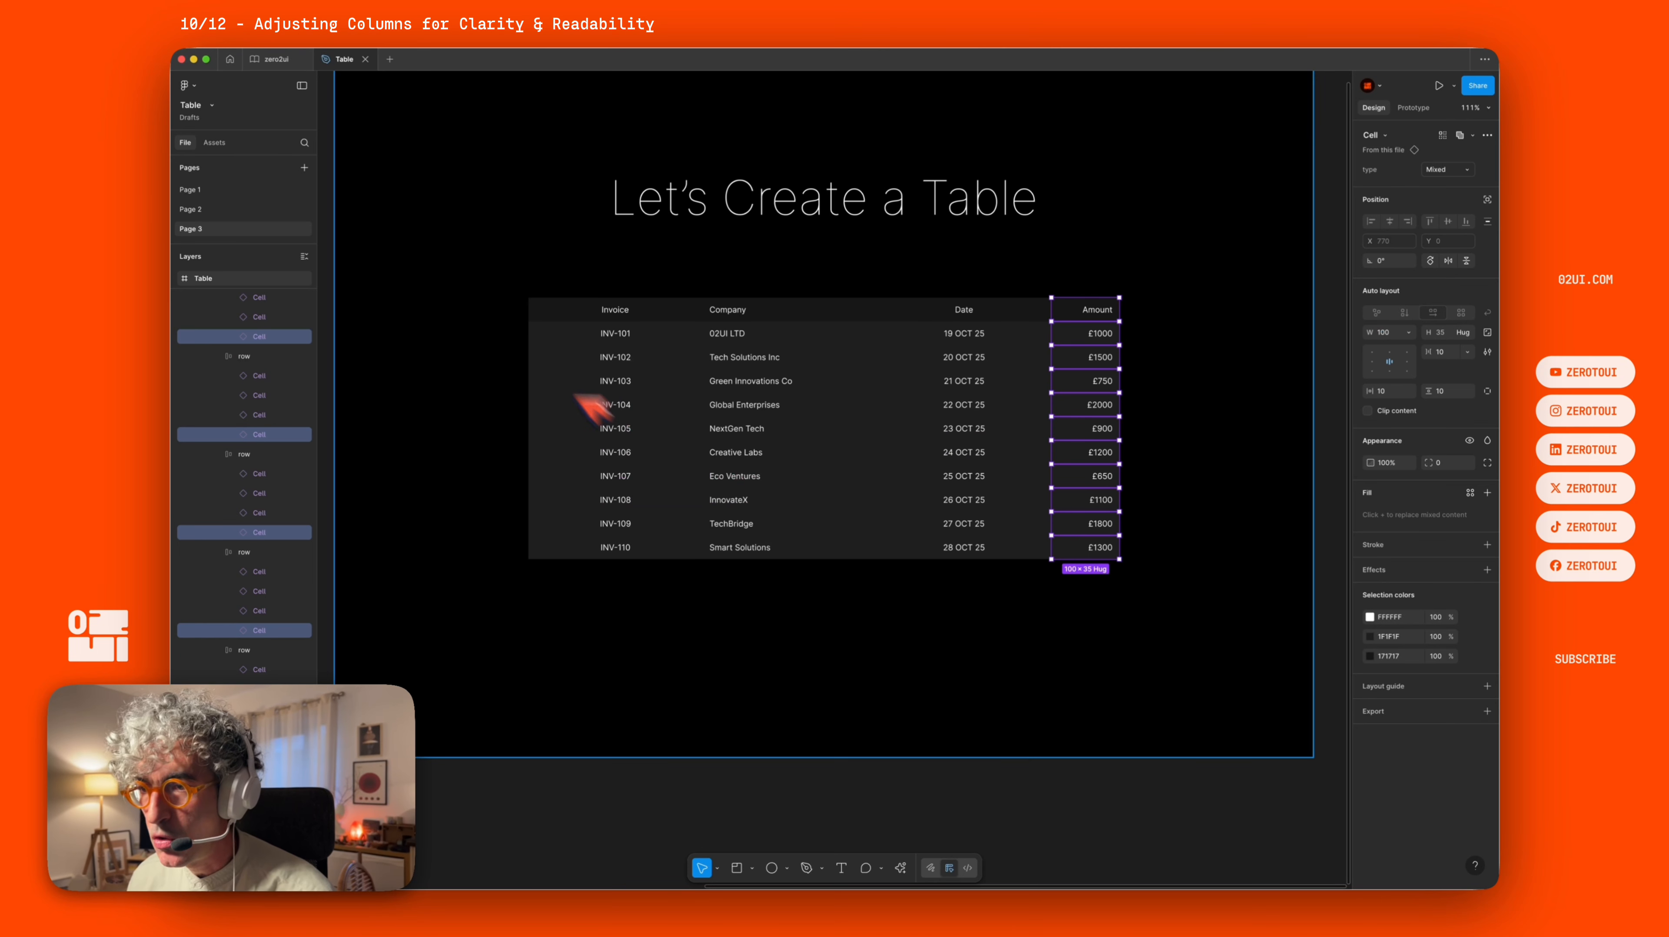
Set the width of all Invoice column cells to 100.
click(489, 261)
click(463, 788)
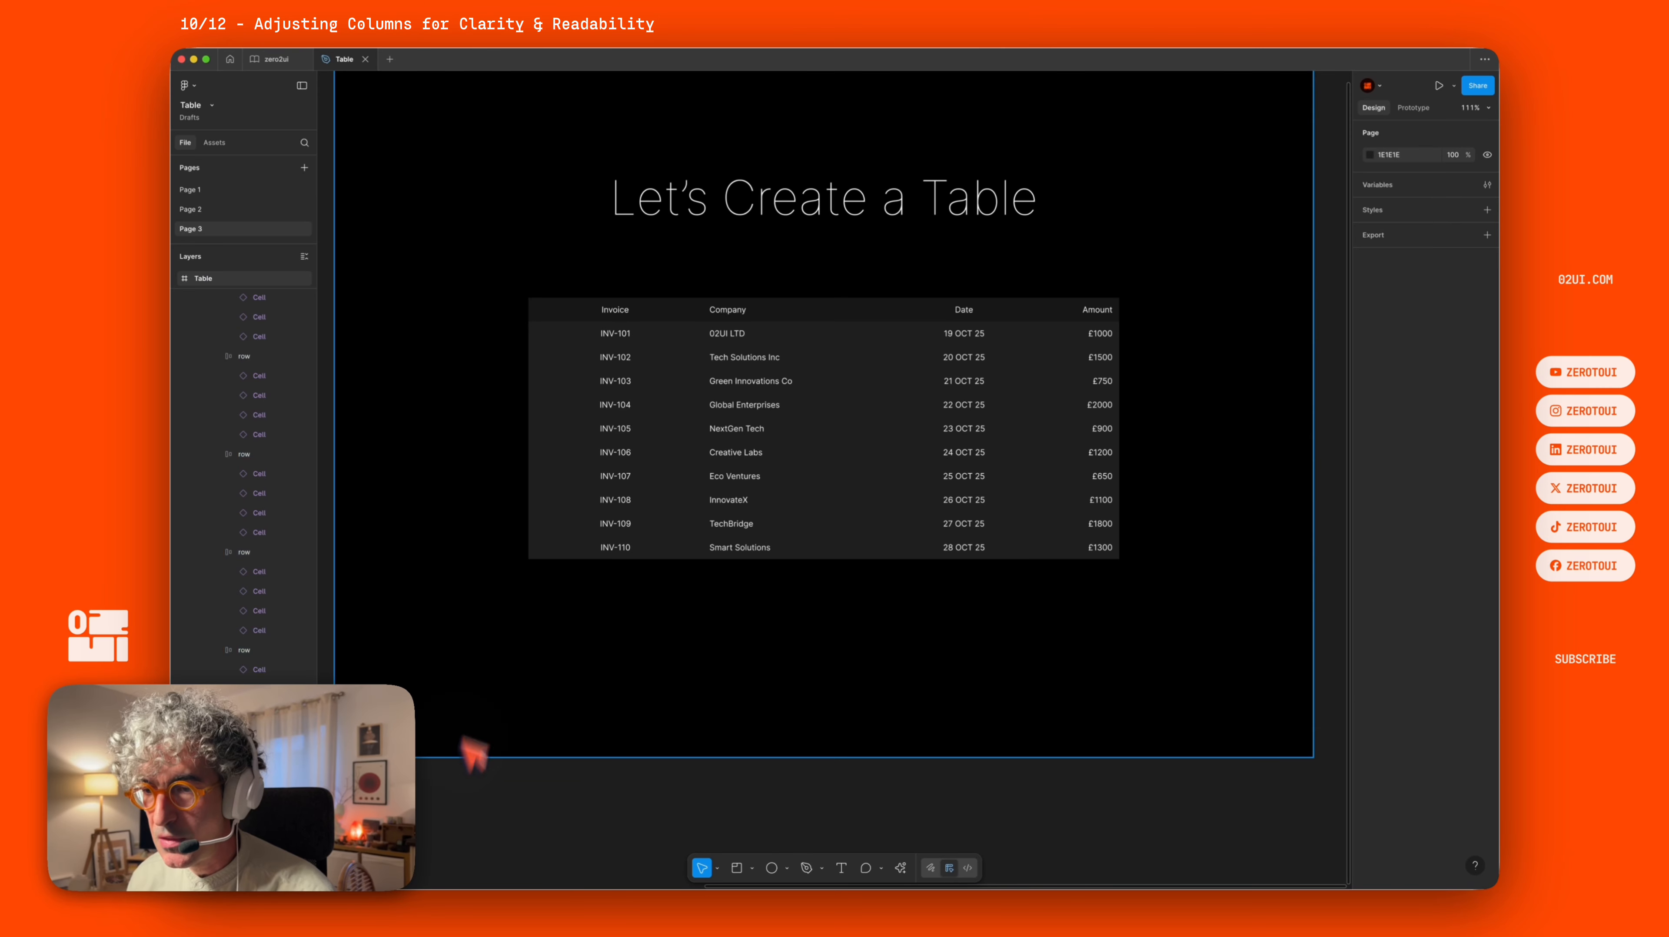
drag(504, 234, 708, 632)
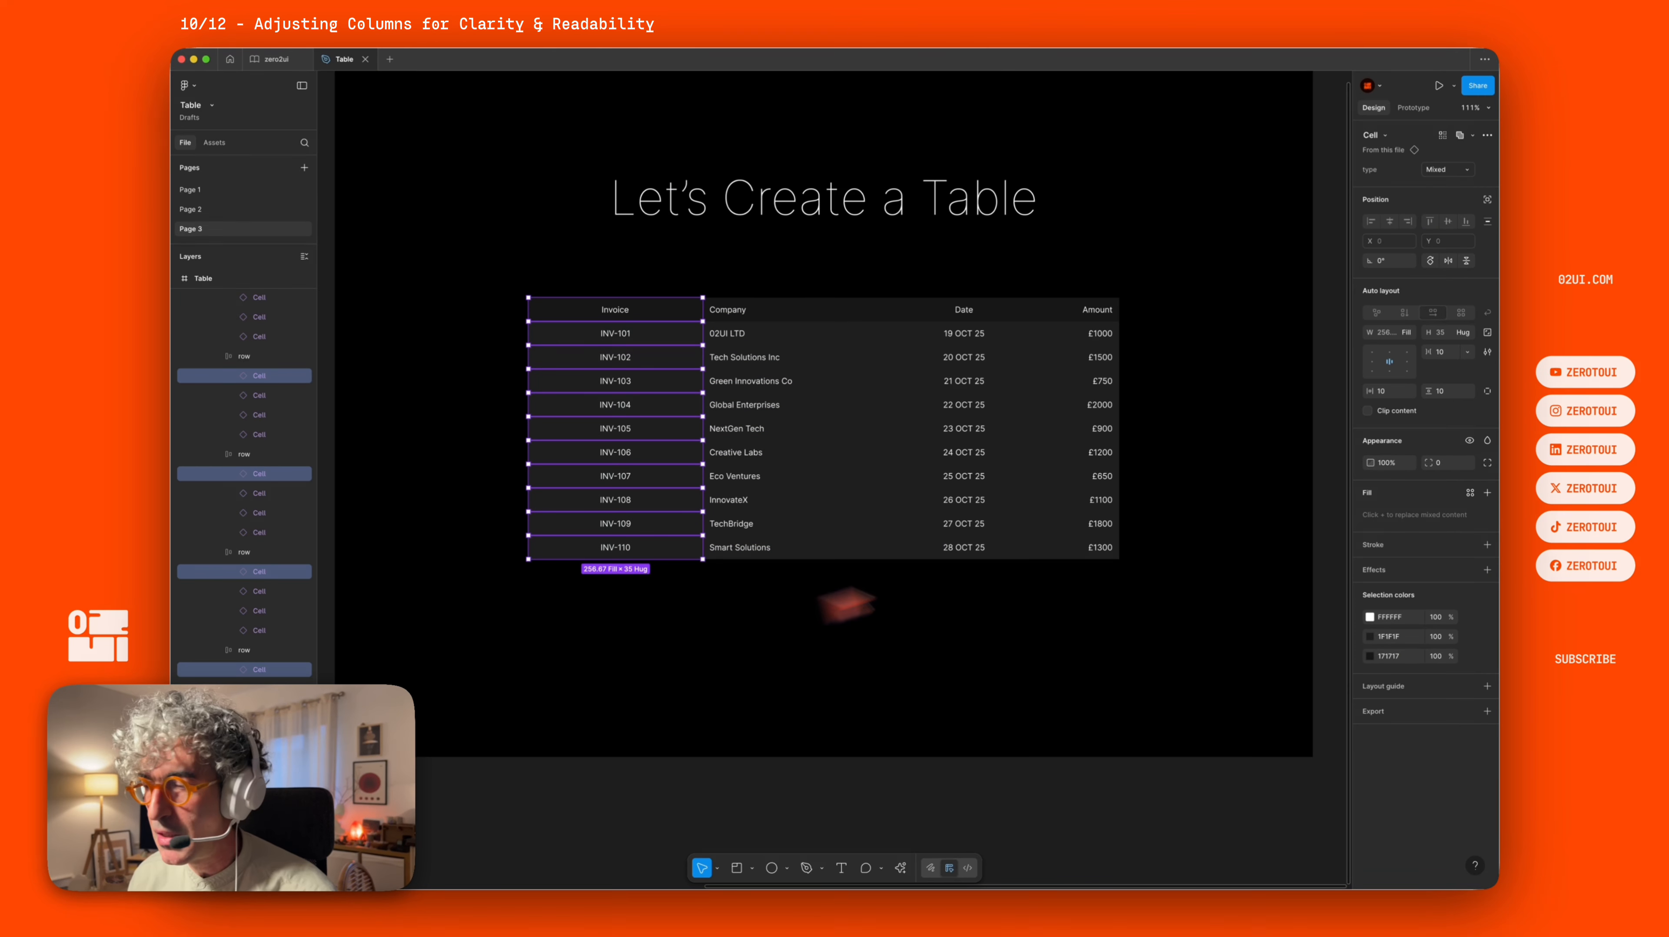
click(1394, 333)
text(100)
key(Return)
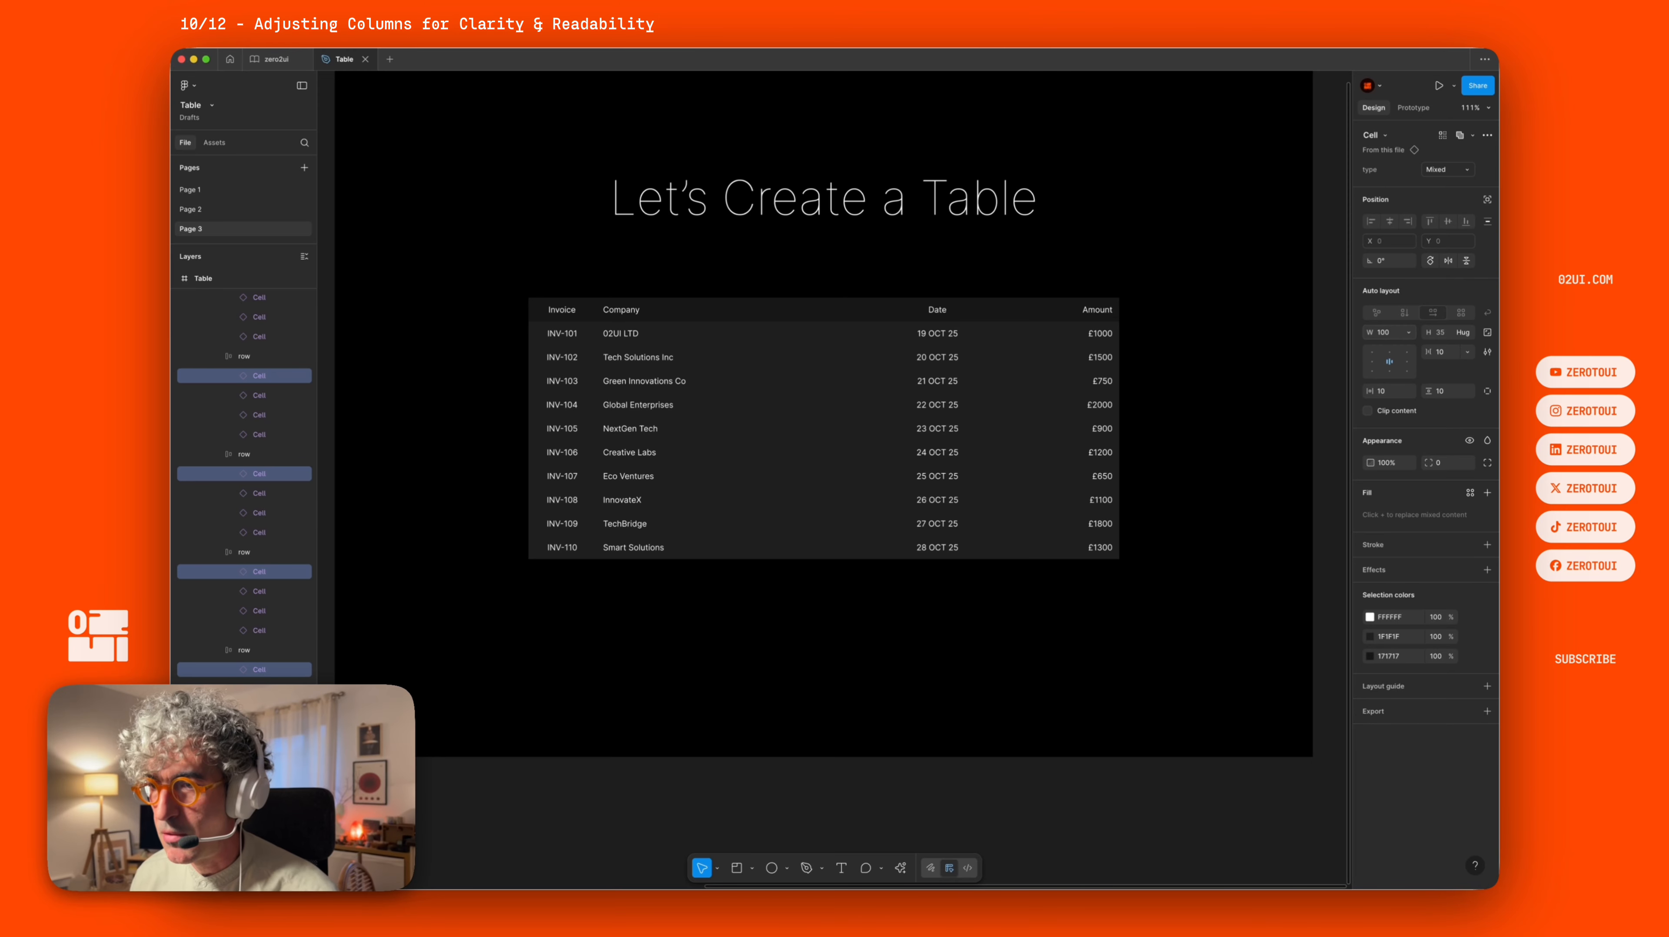
click(697, 309)
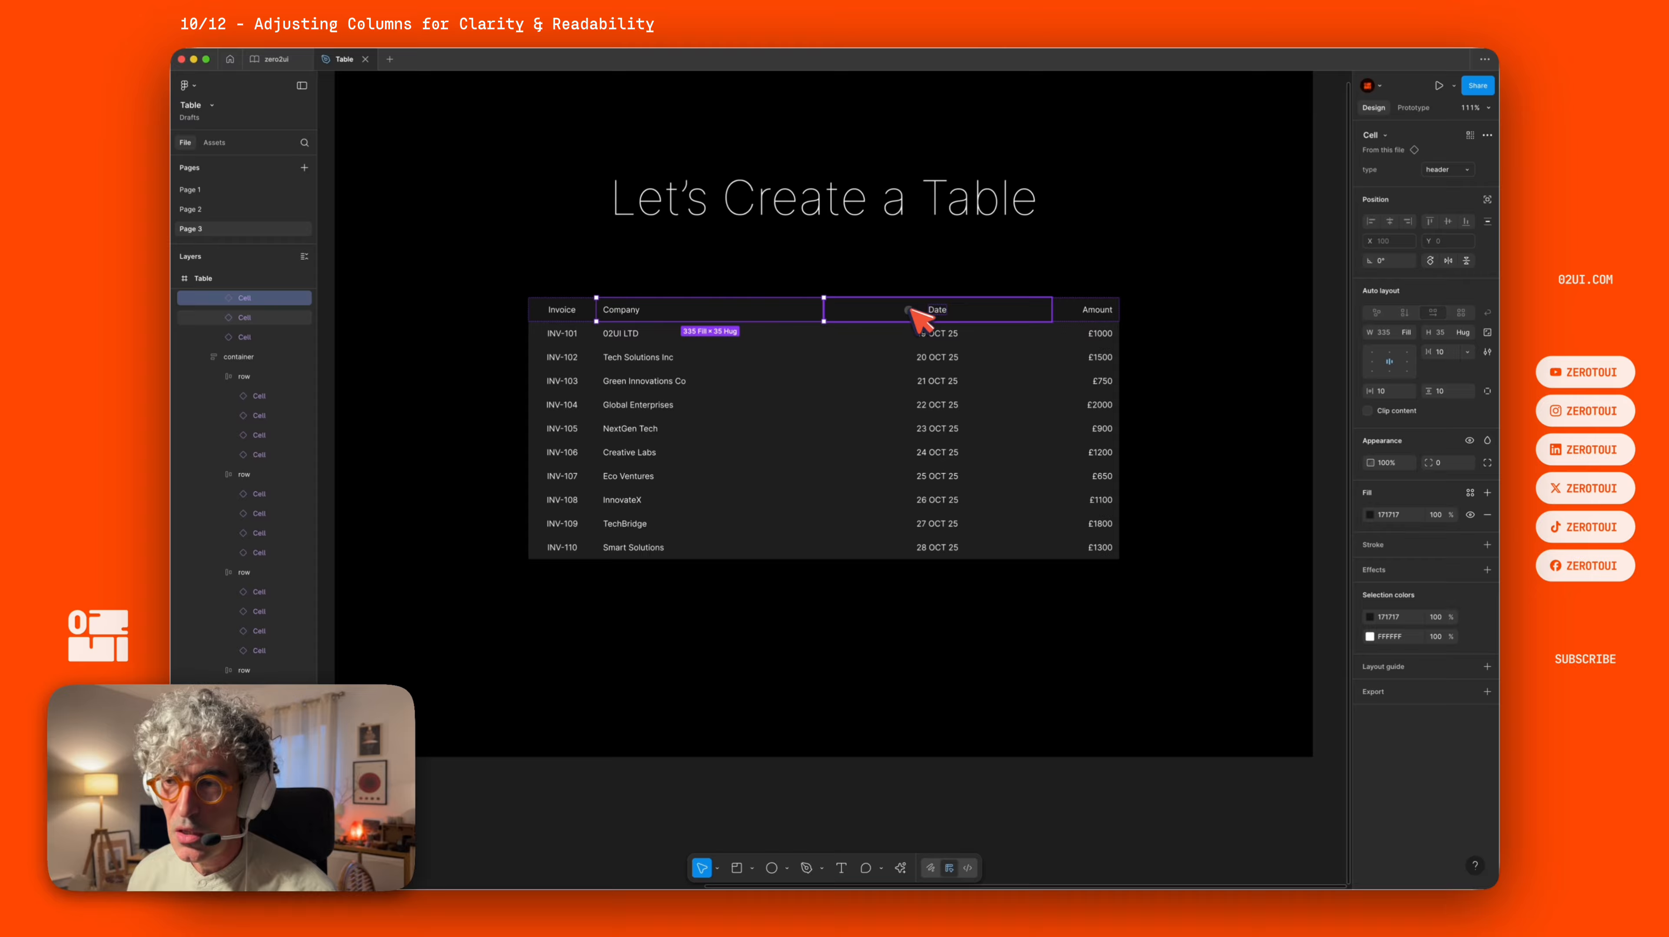
click(917, 317)
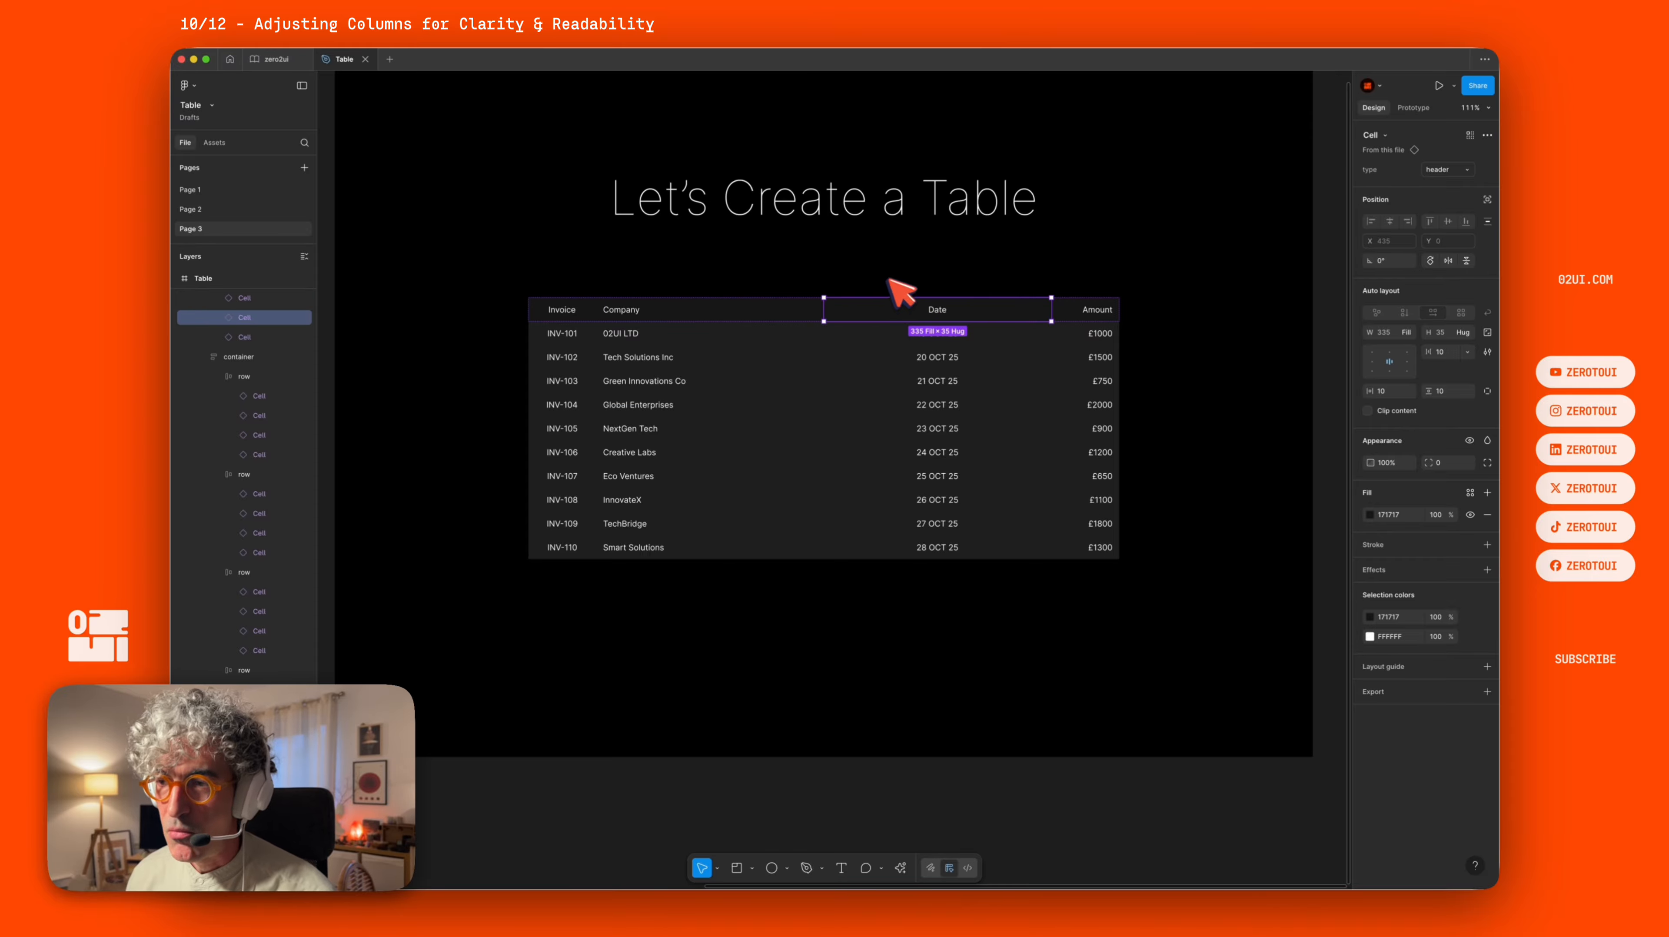
click(984, 633)
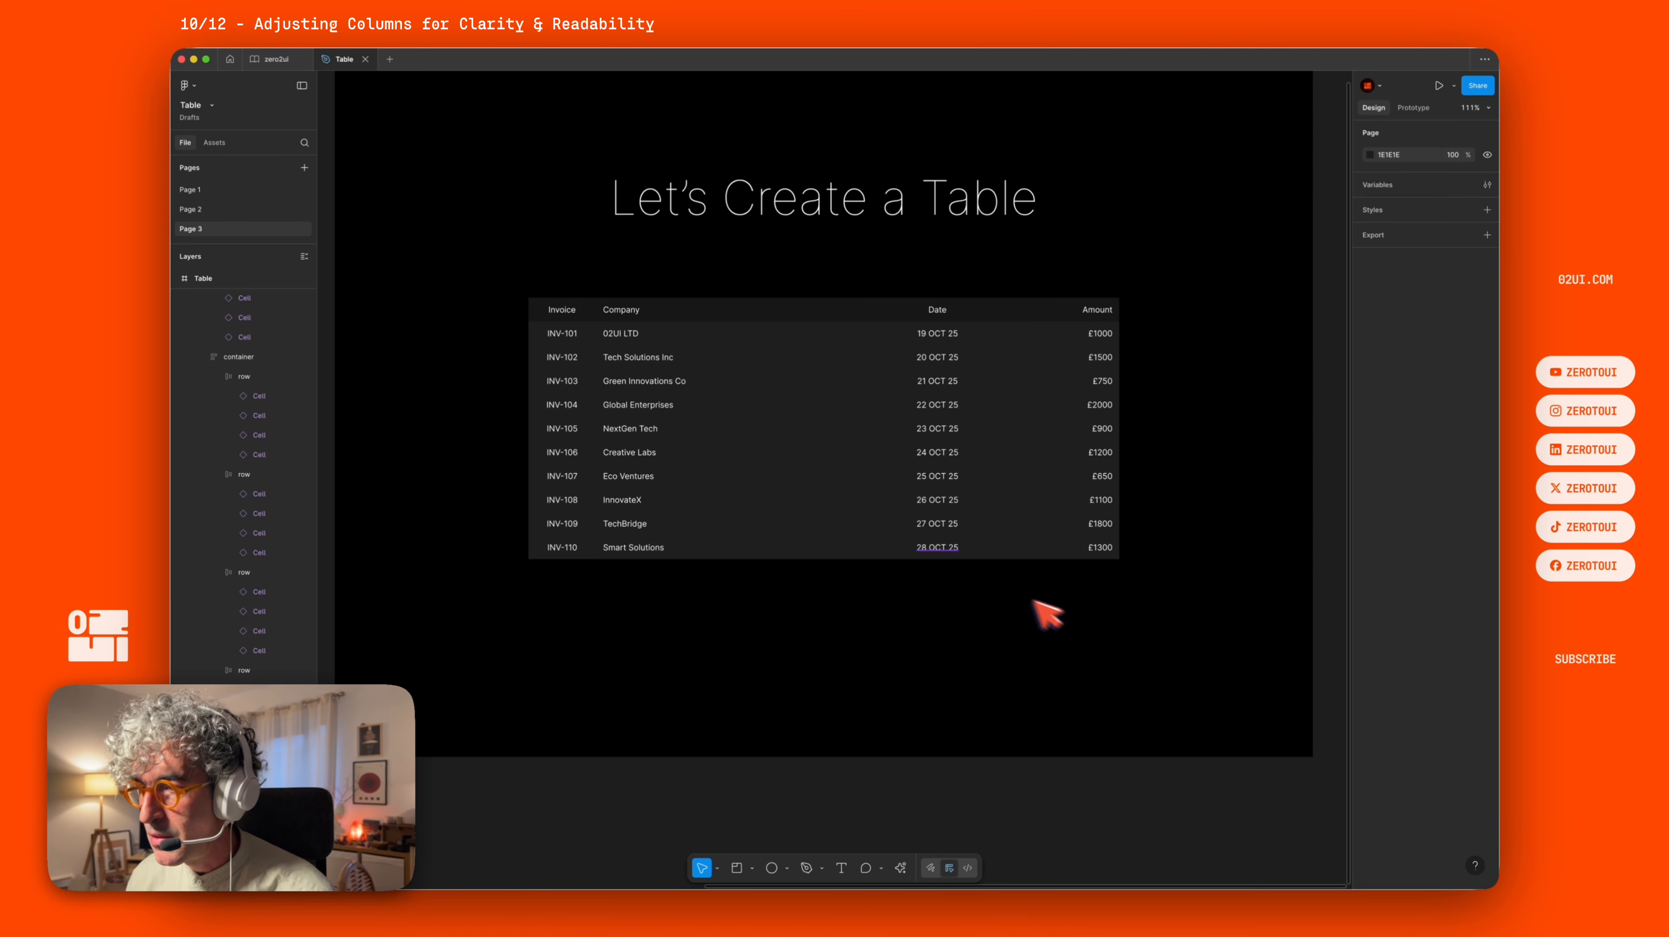
Select all Date column cells and reduce their width to 100.
drag(806, 256, 1071, 673)
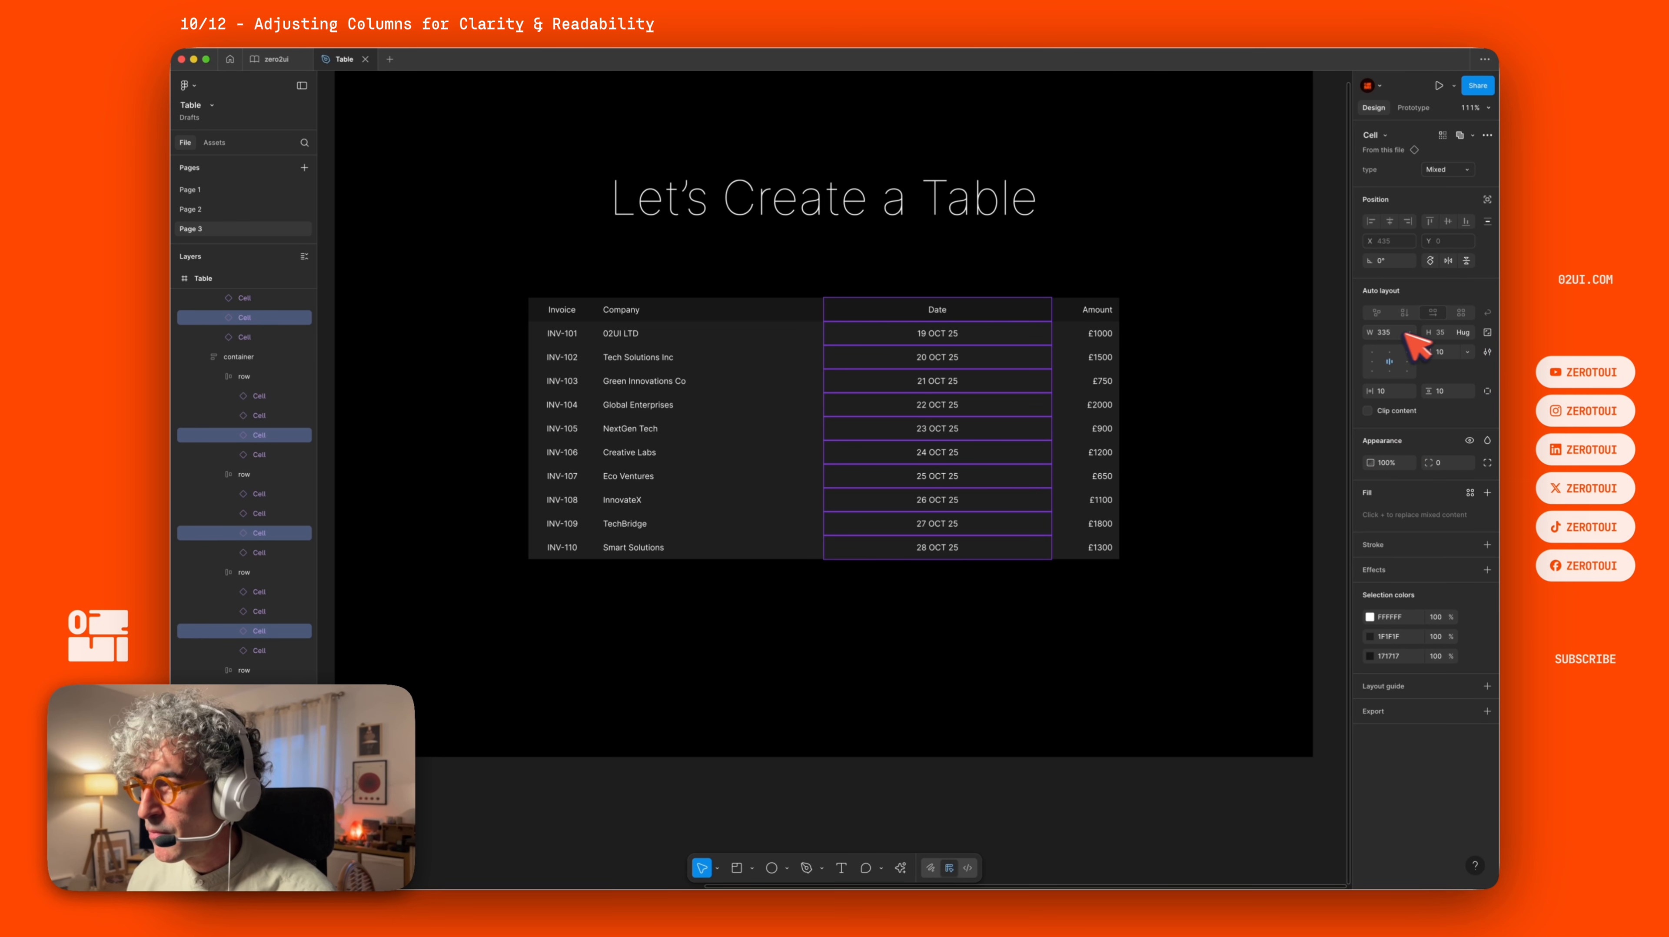
key(shift+Down)
key(shift+Down)
key(shift+Down)
key(shift+Down)
key(shift+Down)
key(shift+Down)
key(shift+Down)
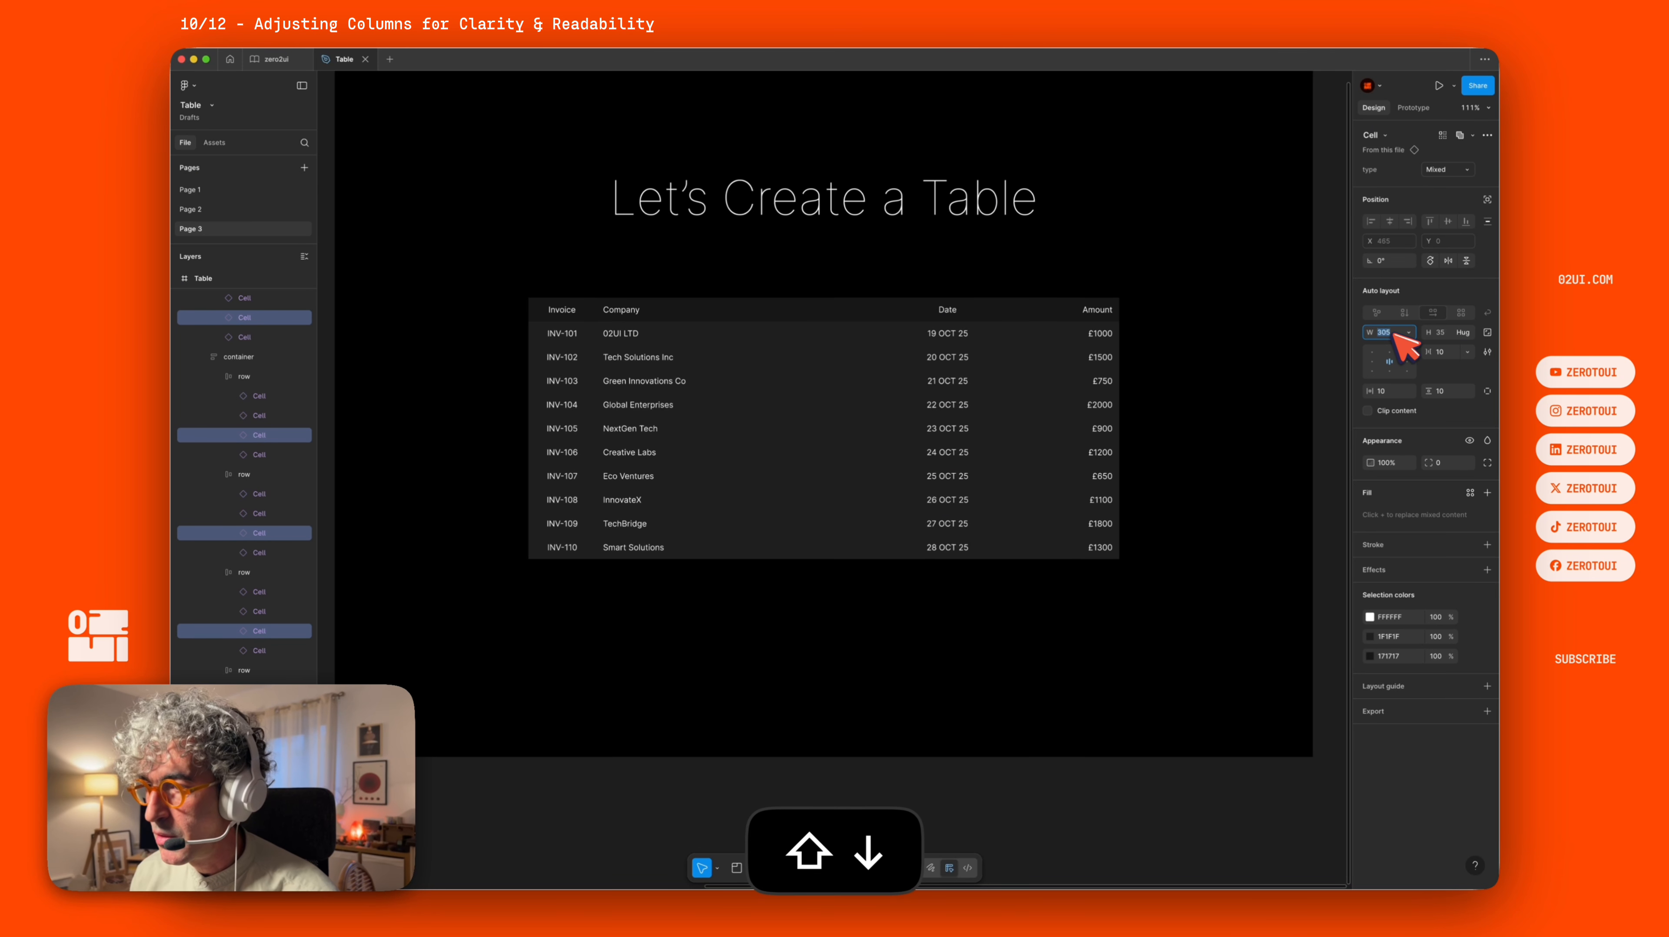
key(shift+Down)
key(shift+Down)
key(shift+Down)
key(shift+Down)
key(shift+Down)
key(shift+Down)
key(shift+Down)
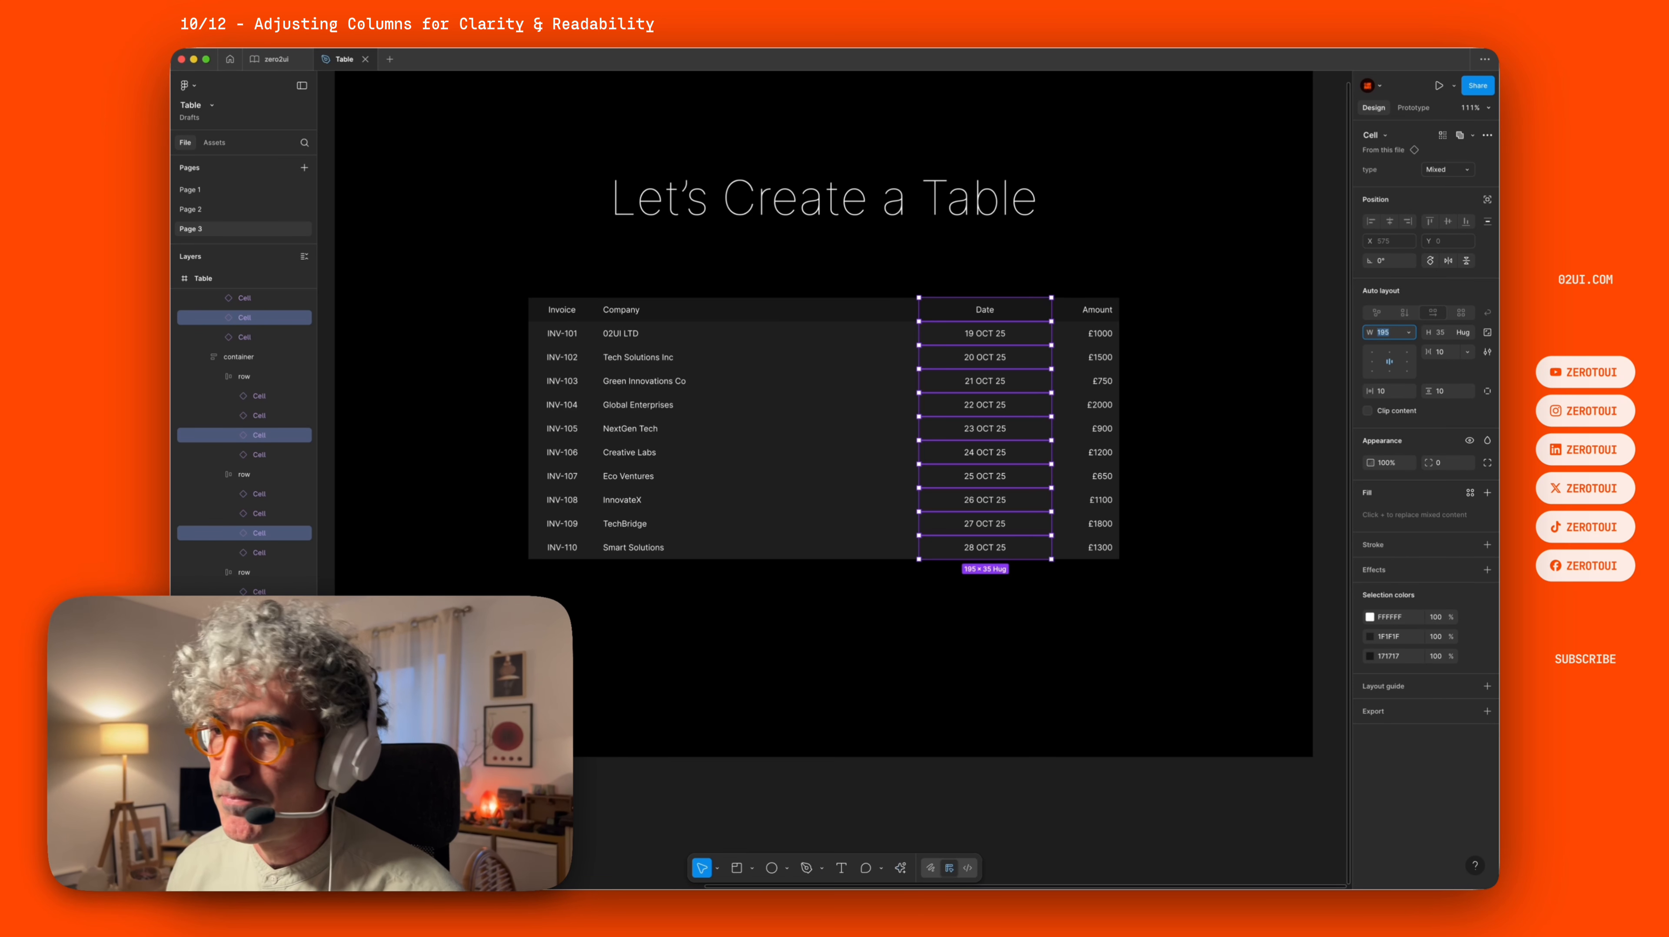
click(1001, 613)
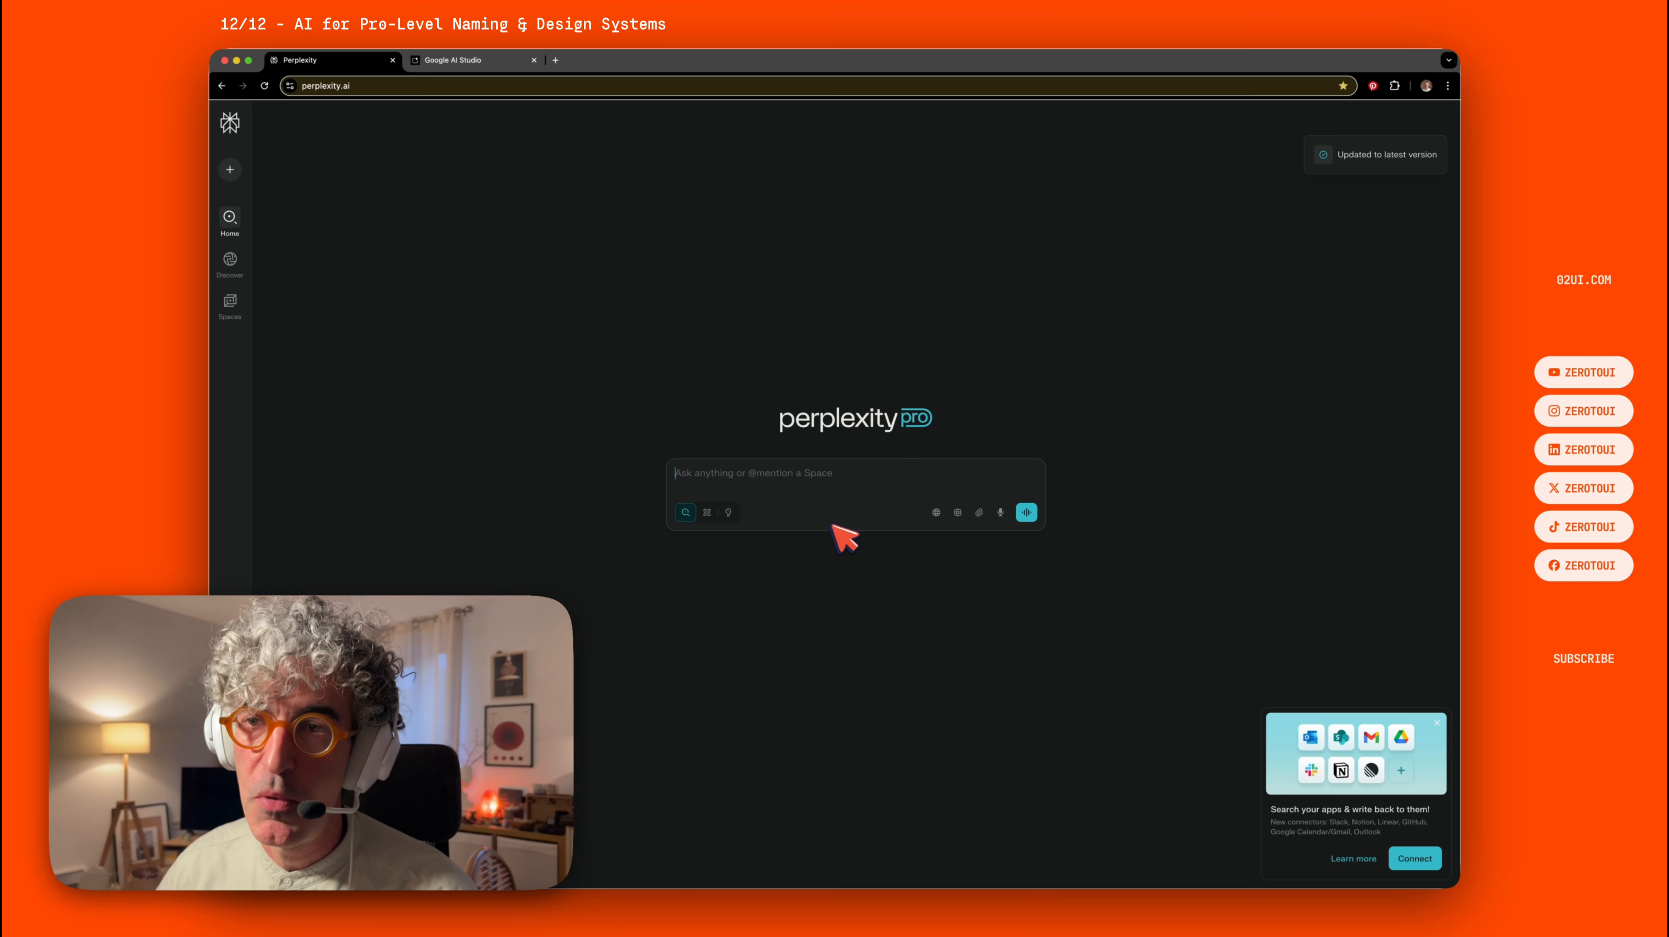
In Perplexity, paste the question about naming and organising table cell components and submit it.
click(465, 60)
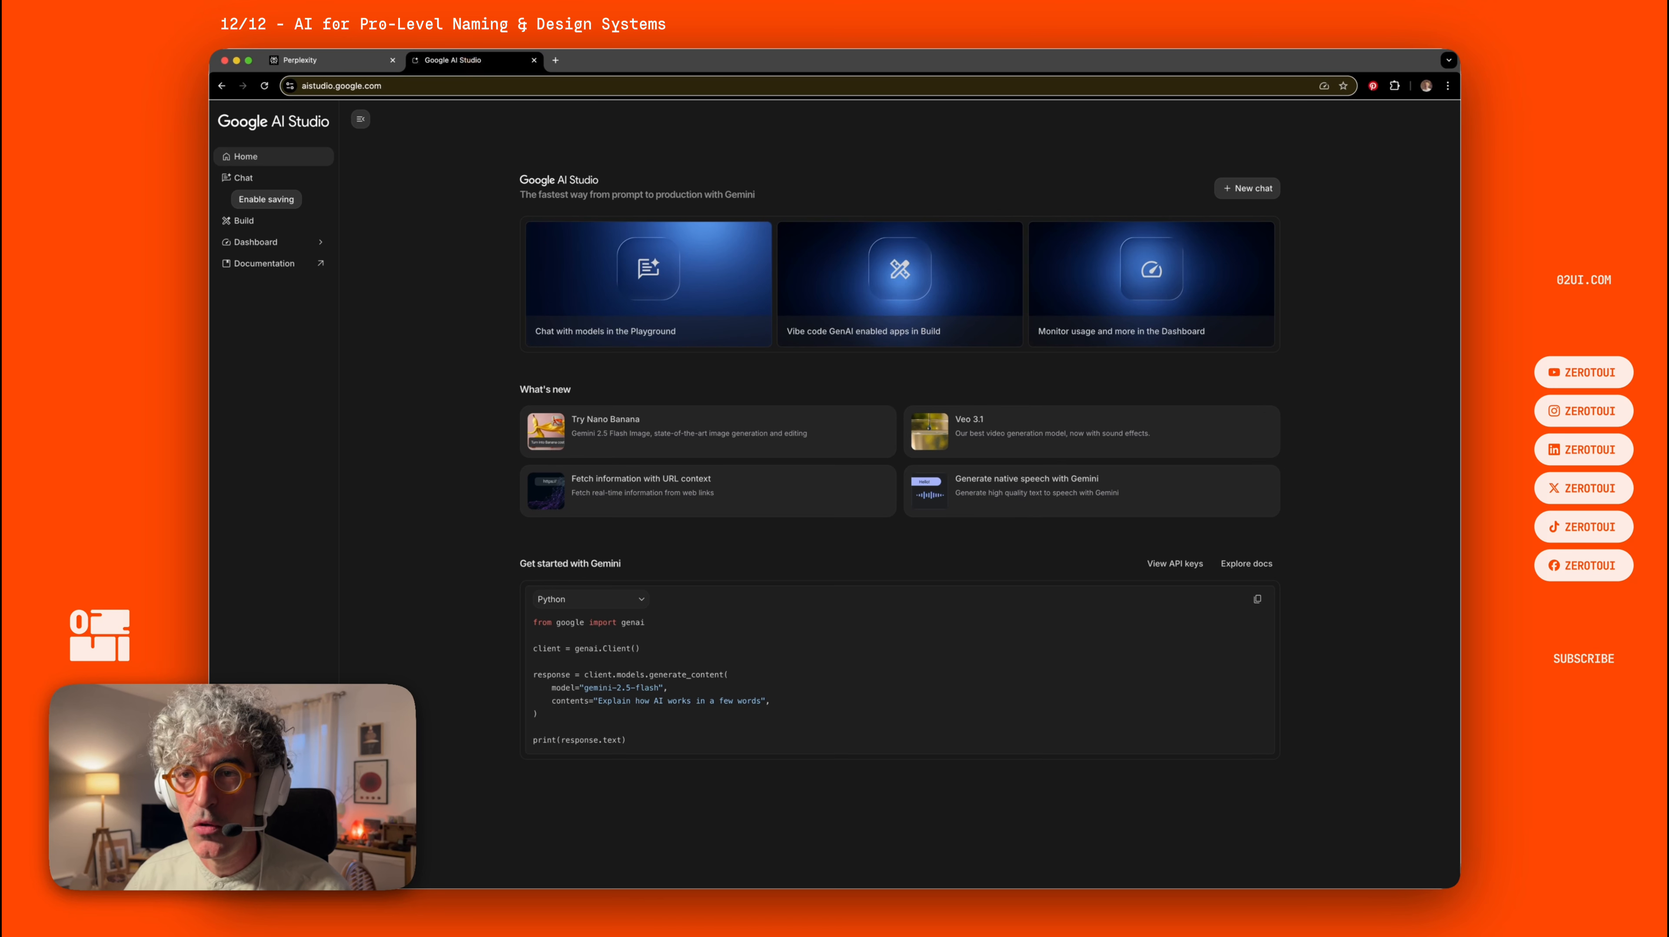
click(342, 62)
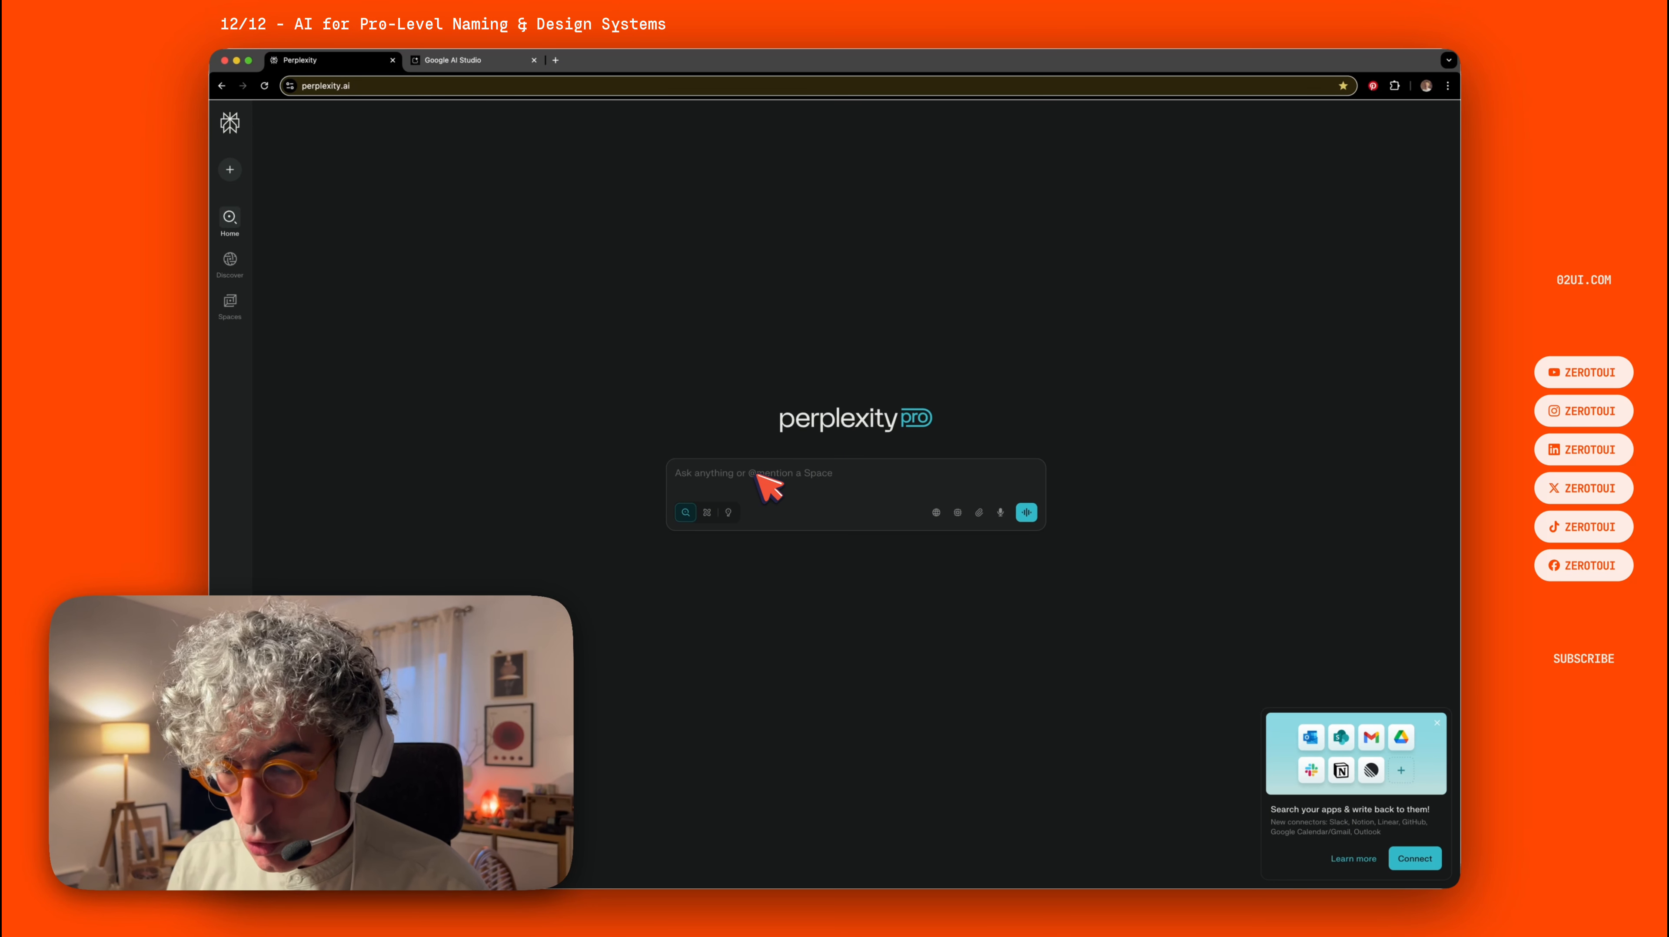
text(I am a junior designer making a table. How should I name my master table cell component so it's instantly clear in a design system? How do I name and organise header and row cell variants for smart reuse later? When grouping cells into headers and rows, how do I structure and label these layers to make collaboration and handoff easy, using only best practices? At every decision component, variant, or group what's the most scalable and readable naming convention here? How do large teams avoid confusion with table layers and variants? Help me understand and organise please.)
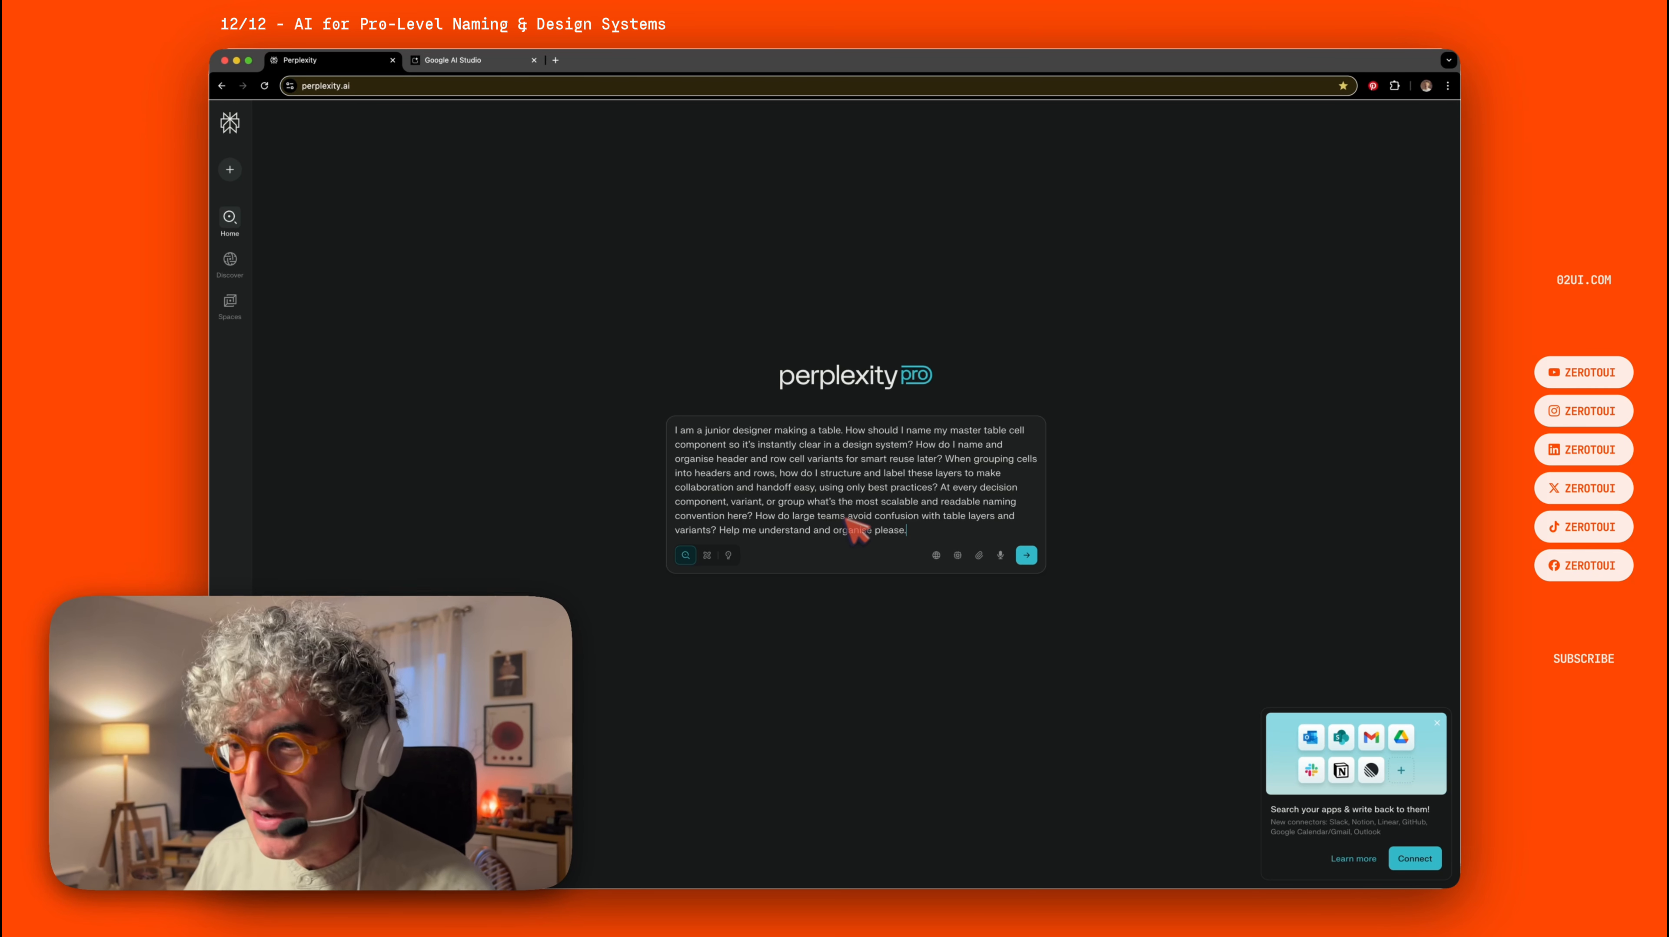
click(1027, 556)
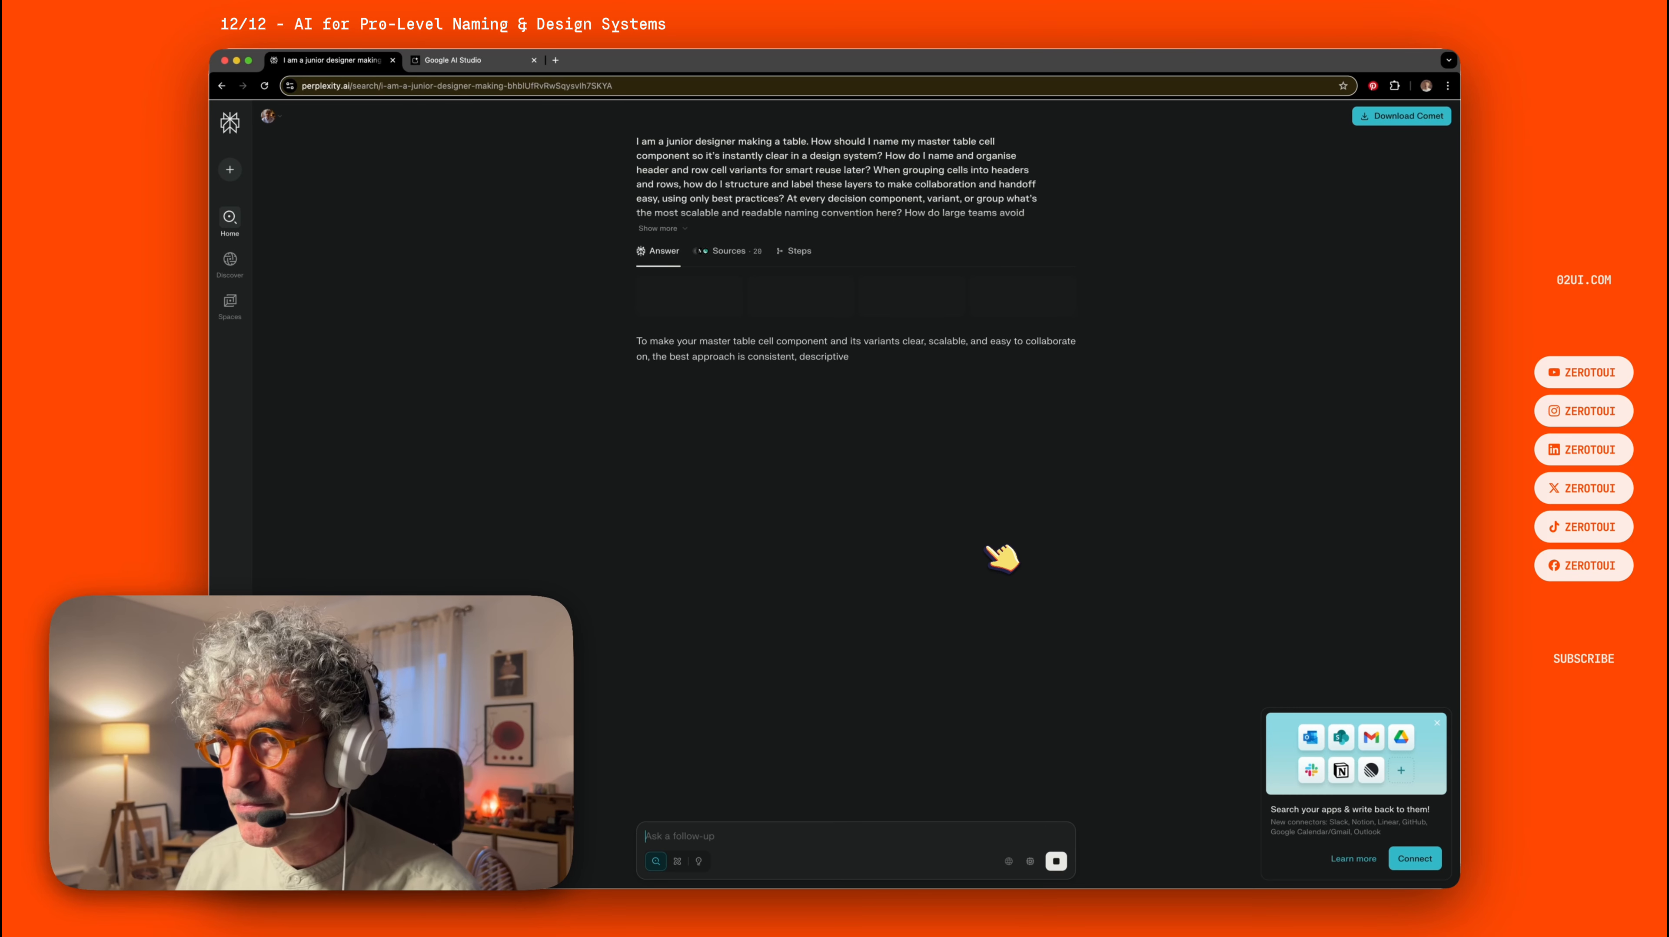
Browse the Perplexity answer's Sources, Steps and Answer views.
click(740, 251)
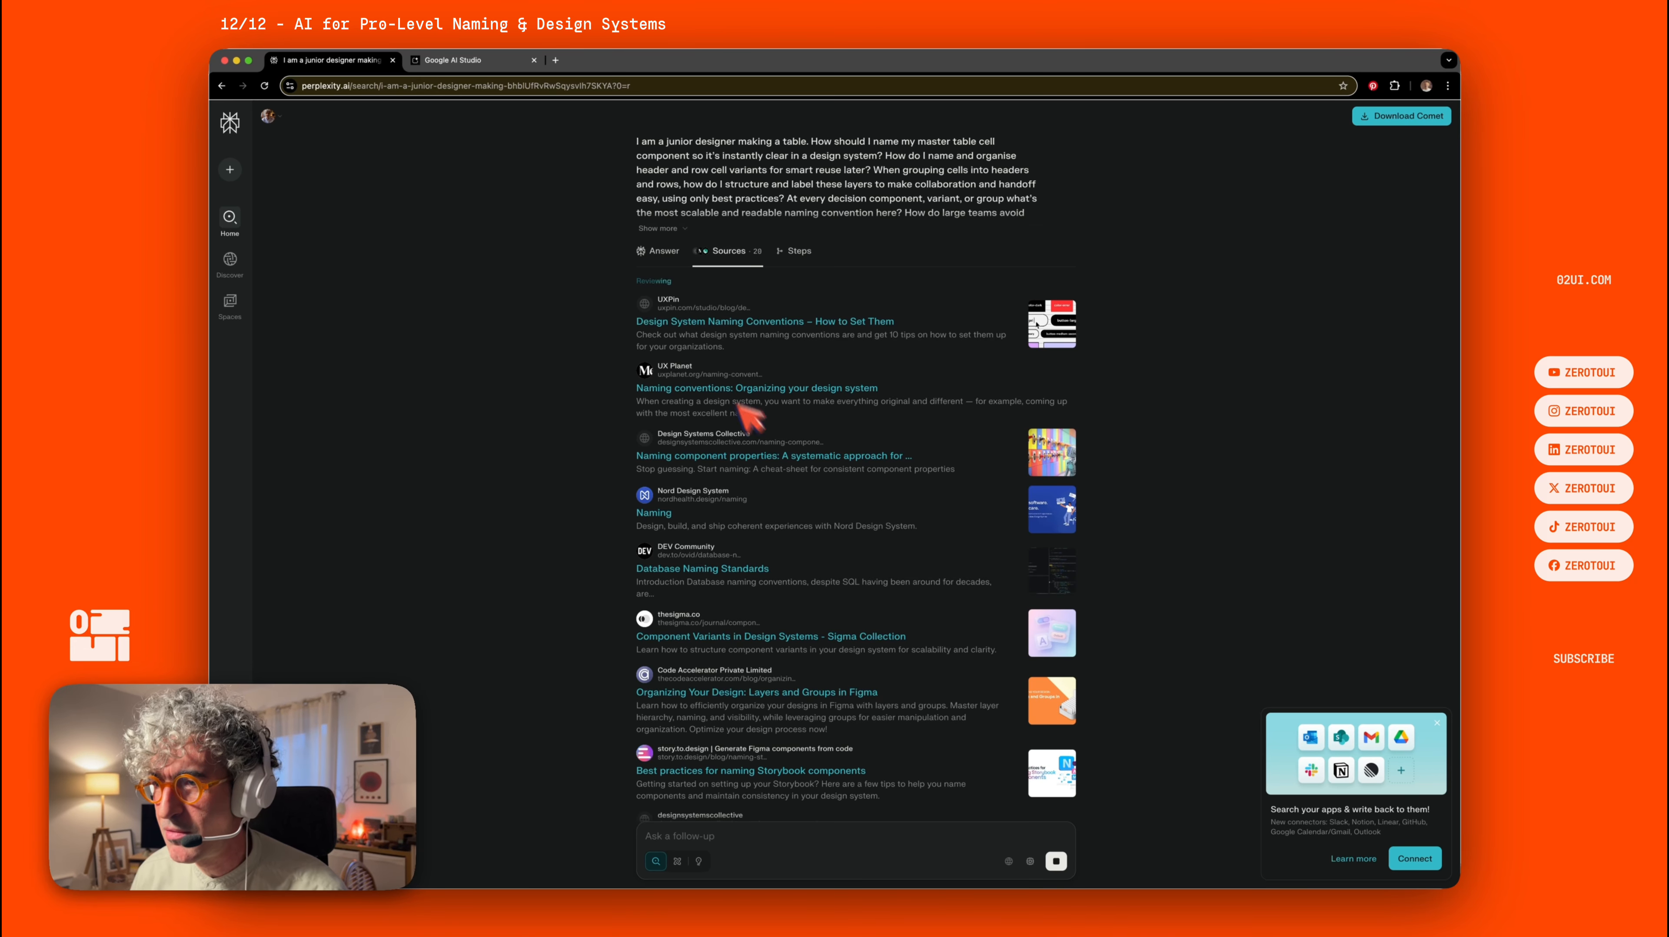
click(666, 251)
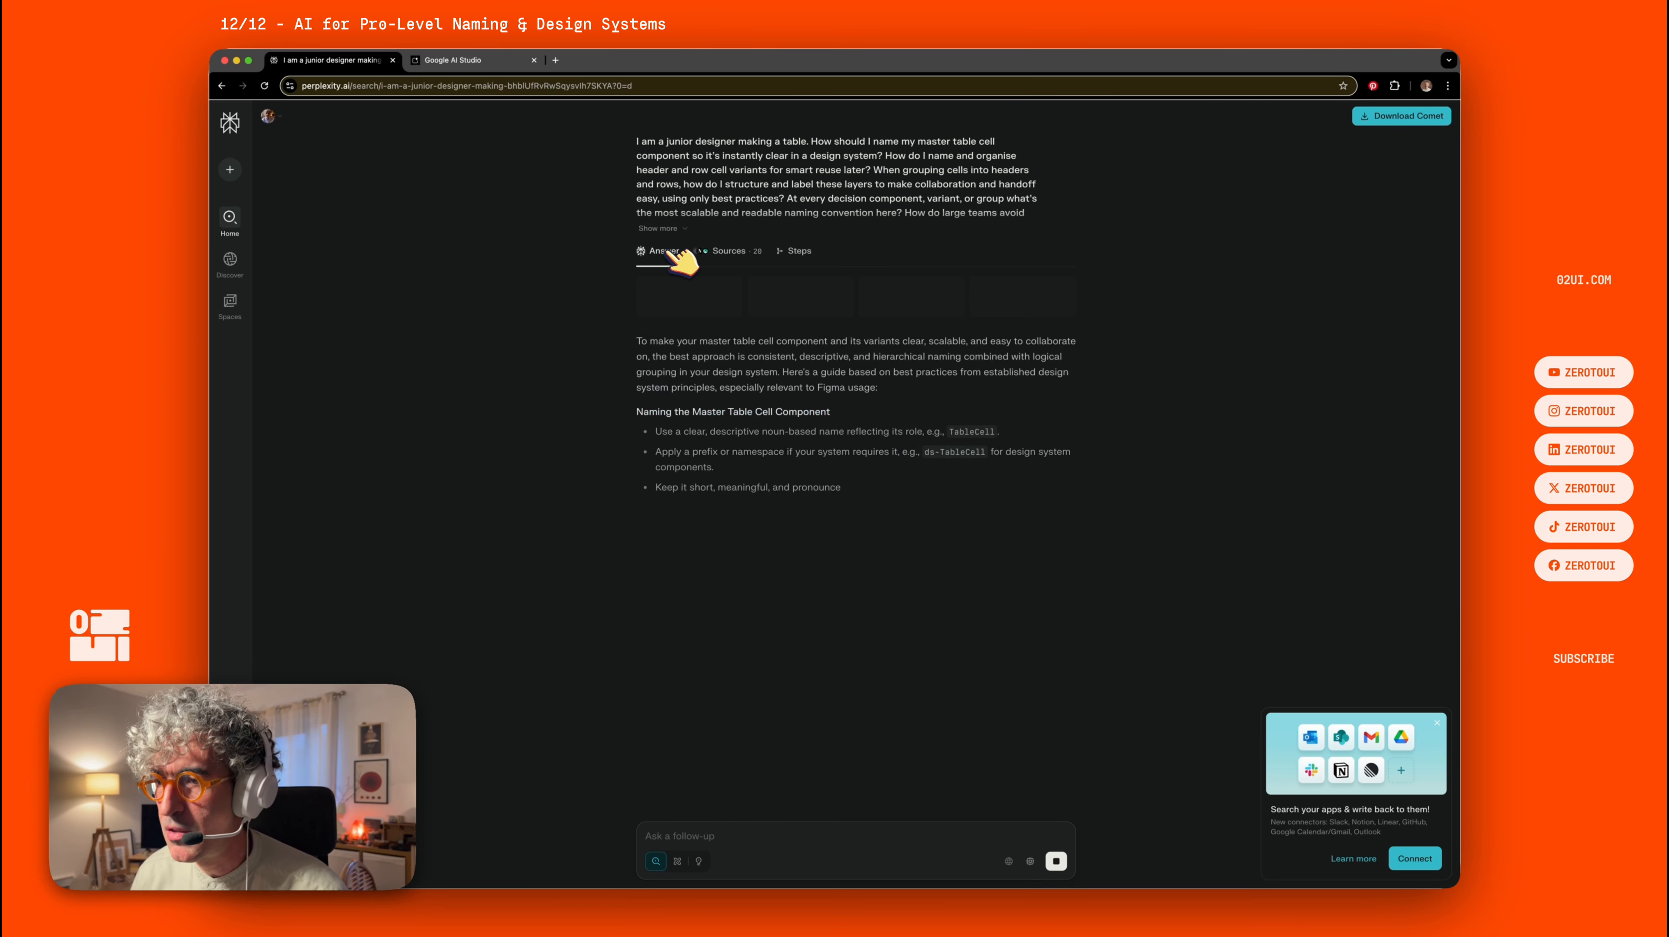
click(802, 251)
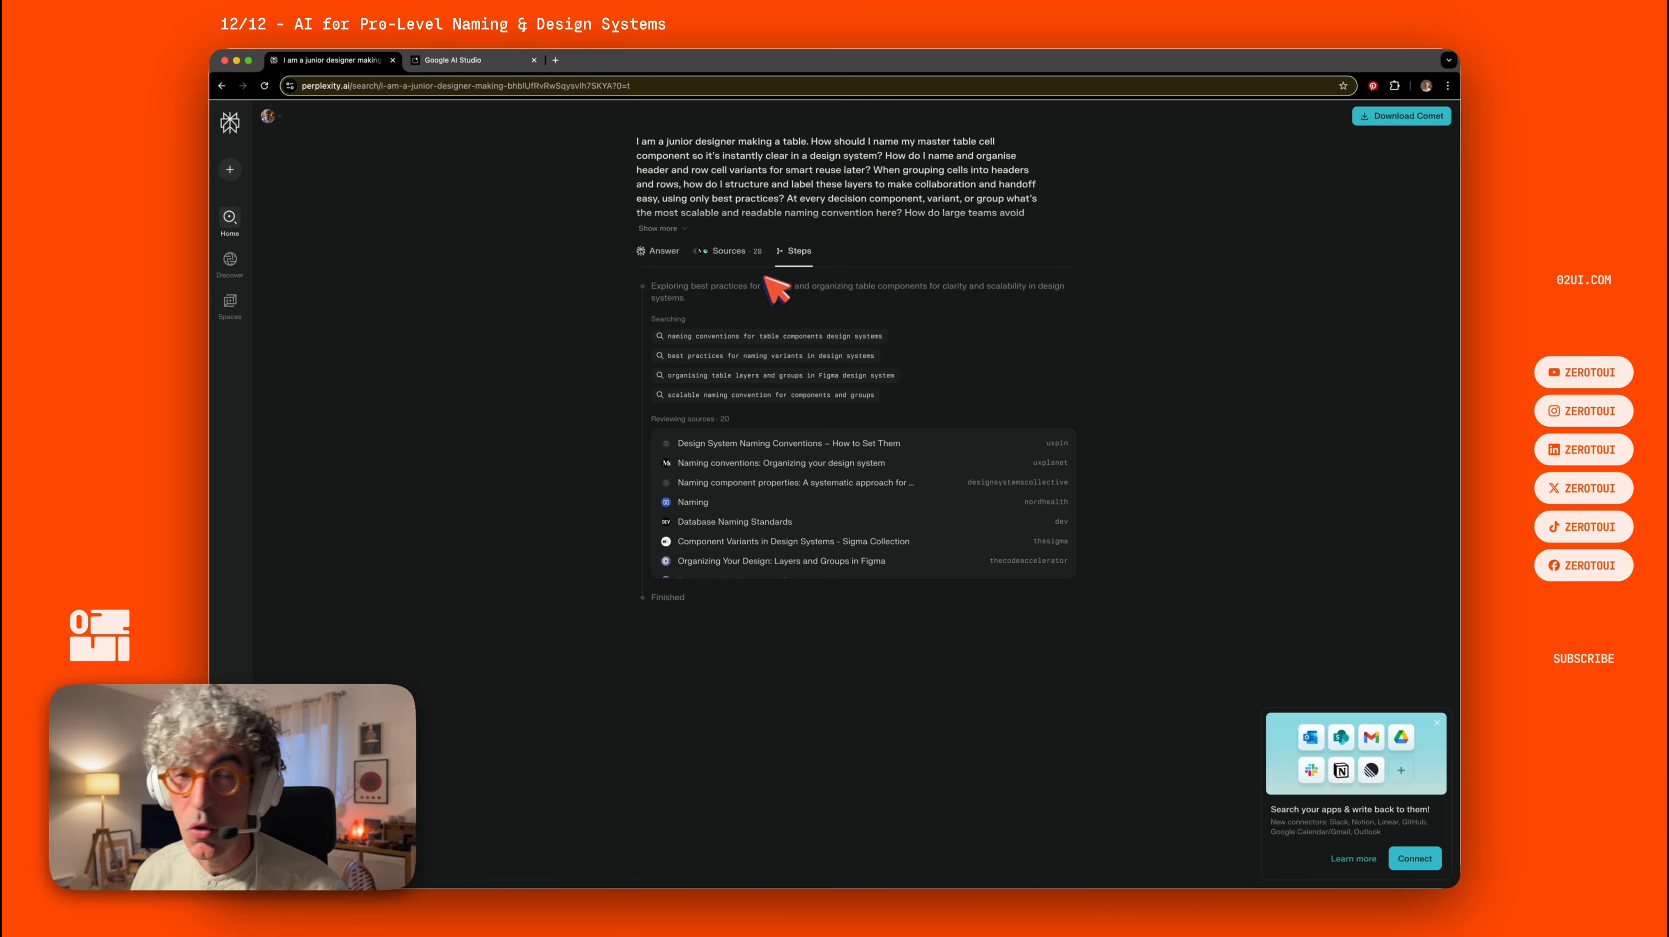
click(675, 253)
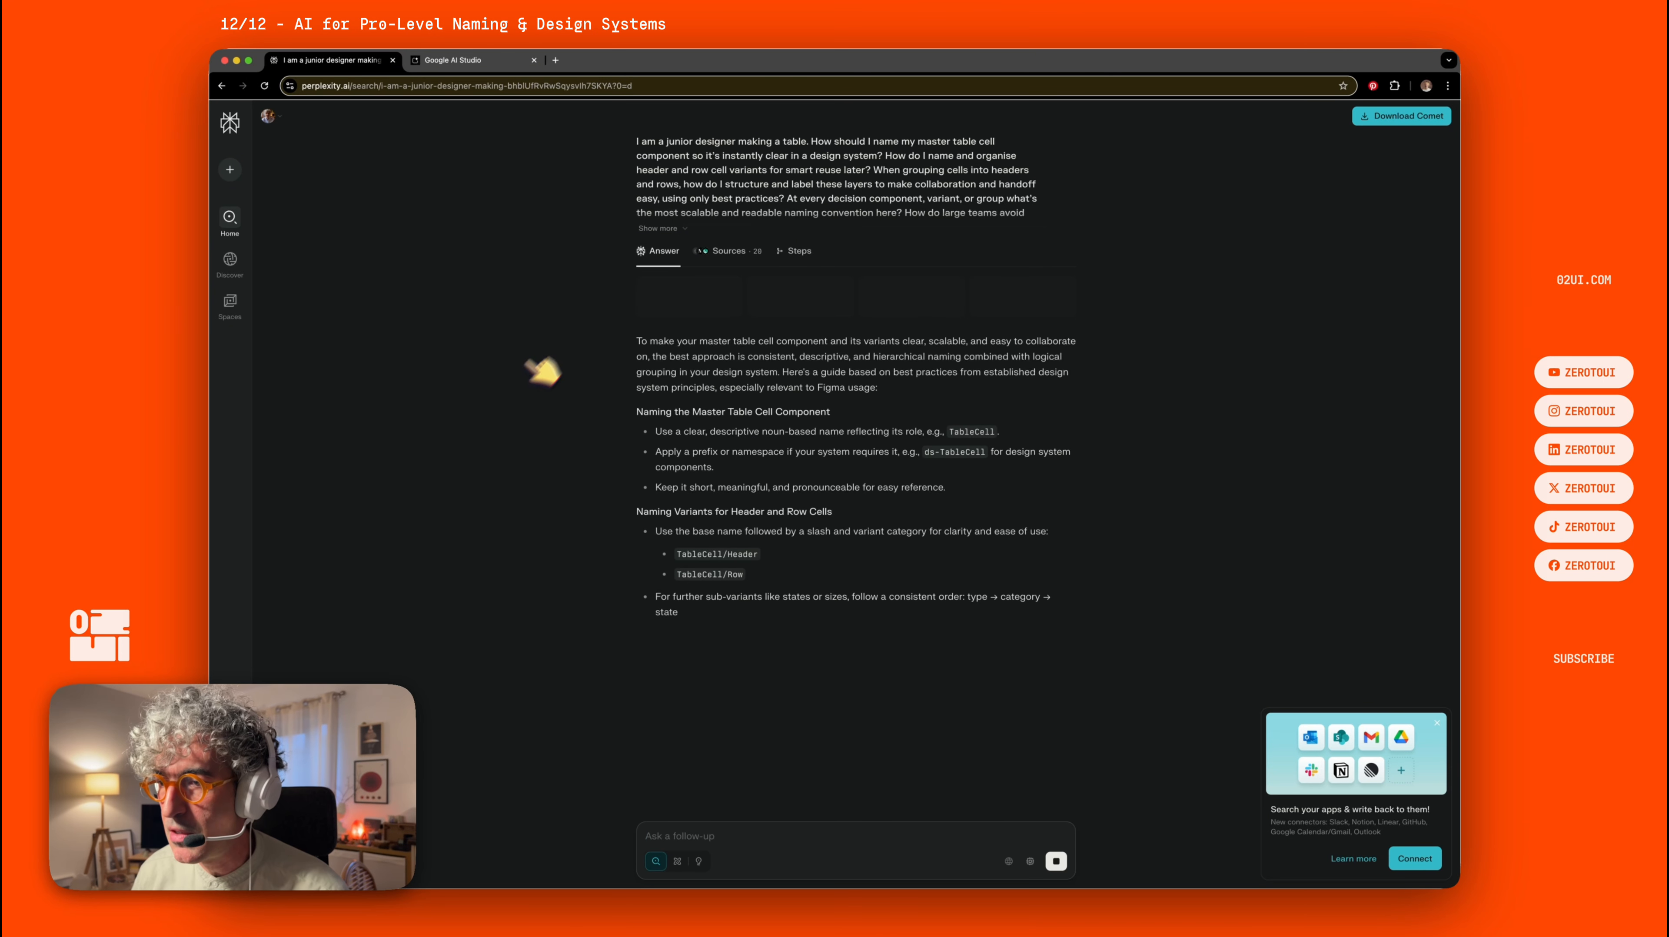
scroll(812, 492, down, 3)
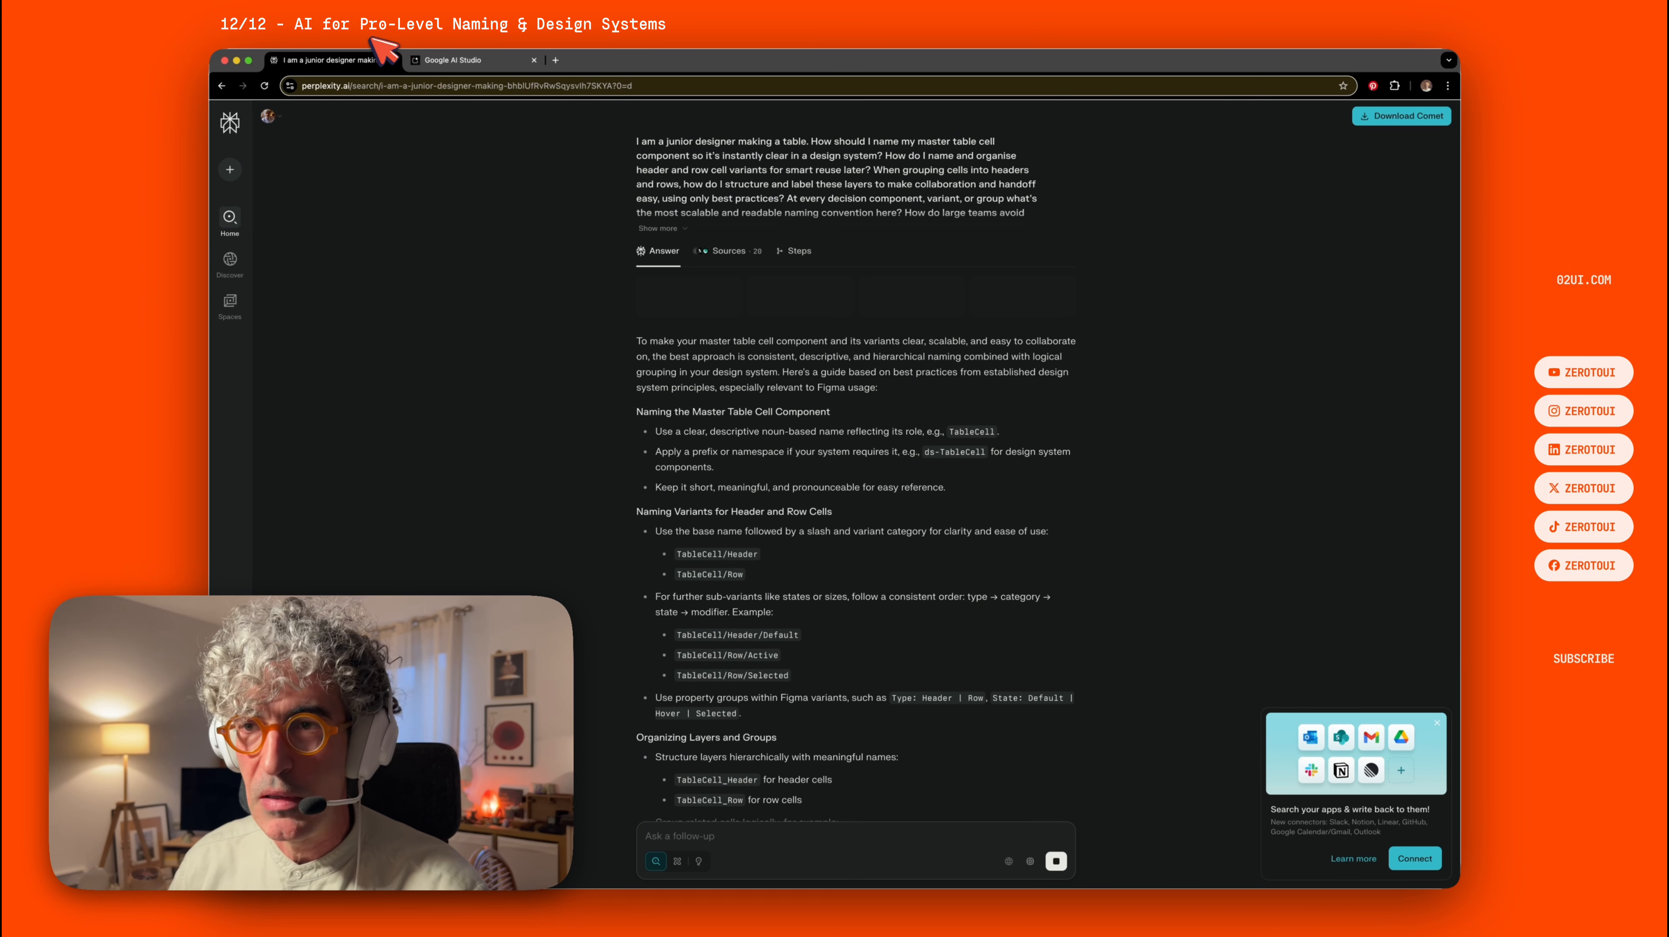
In Google AI Studio, open a new chat, paste the same table-naming question and run it.
click(472, 63)
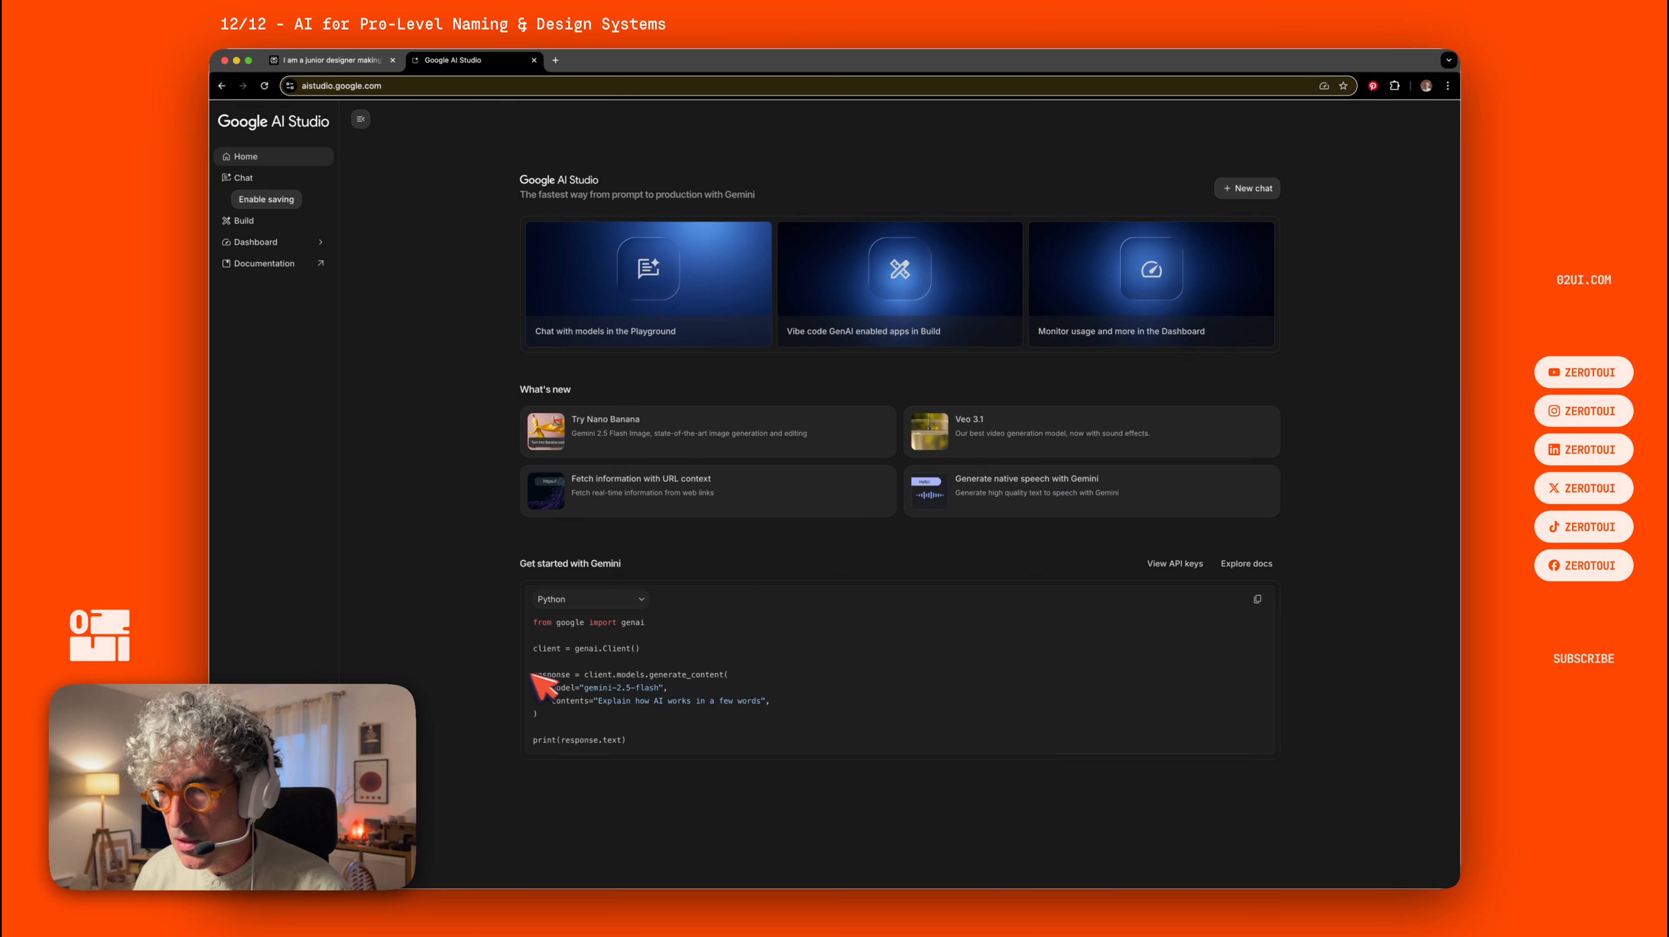
click(269, 179)
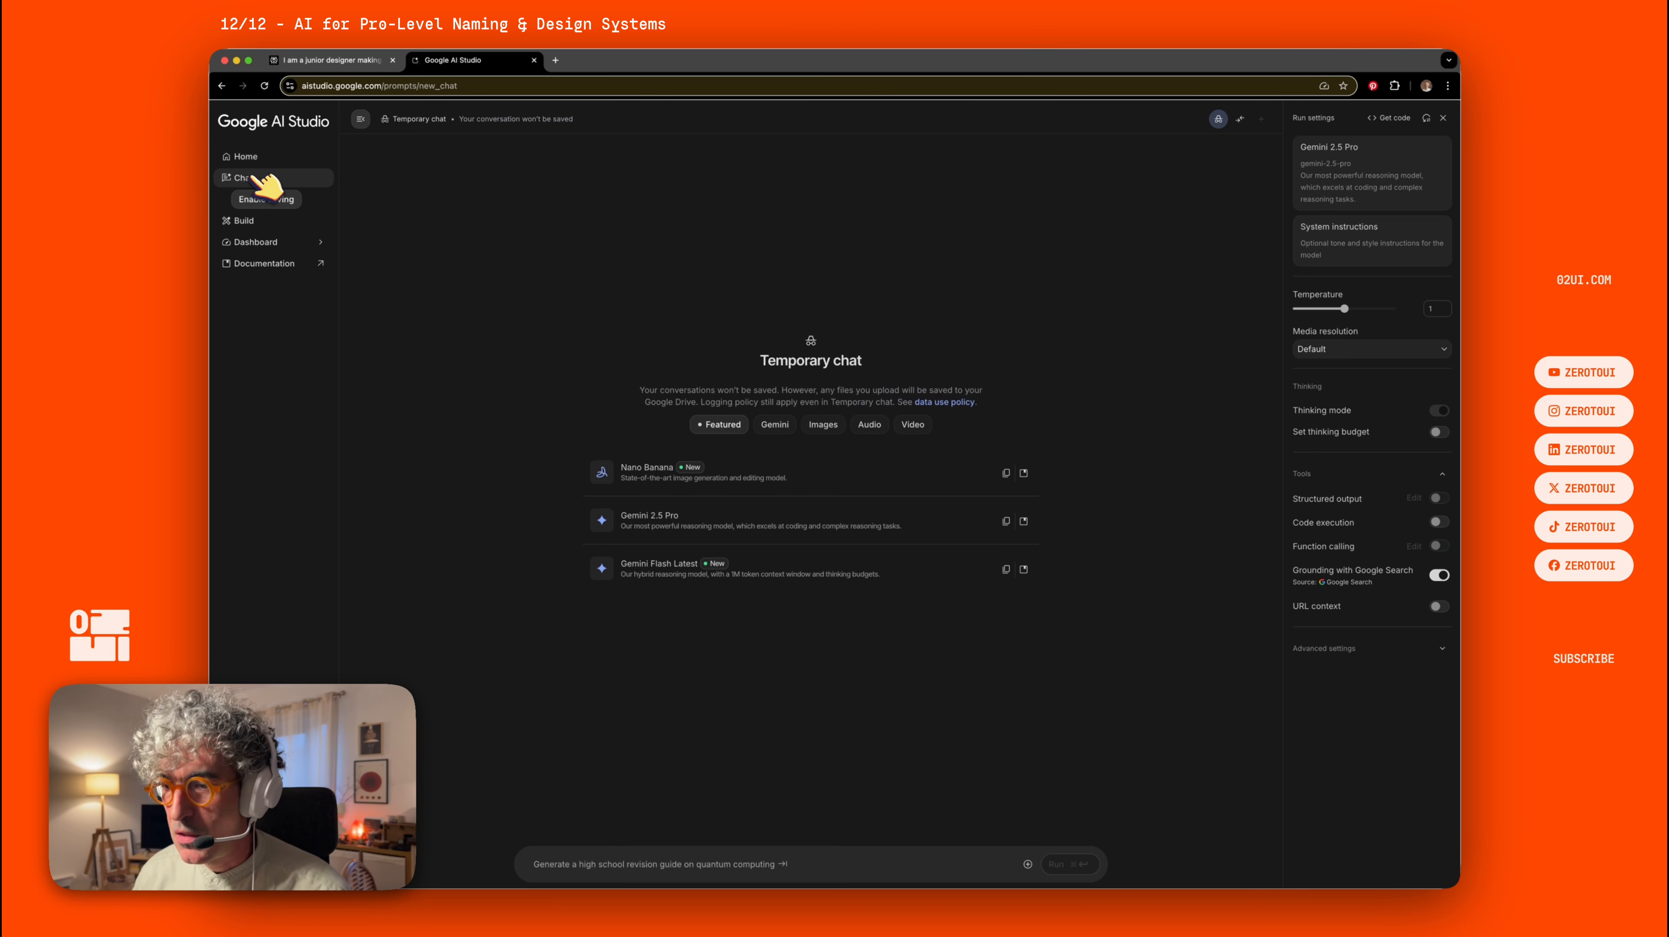
click(583, 862)
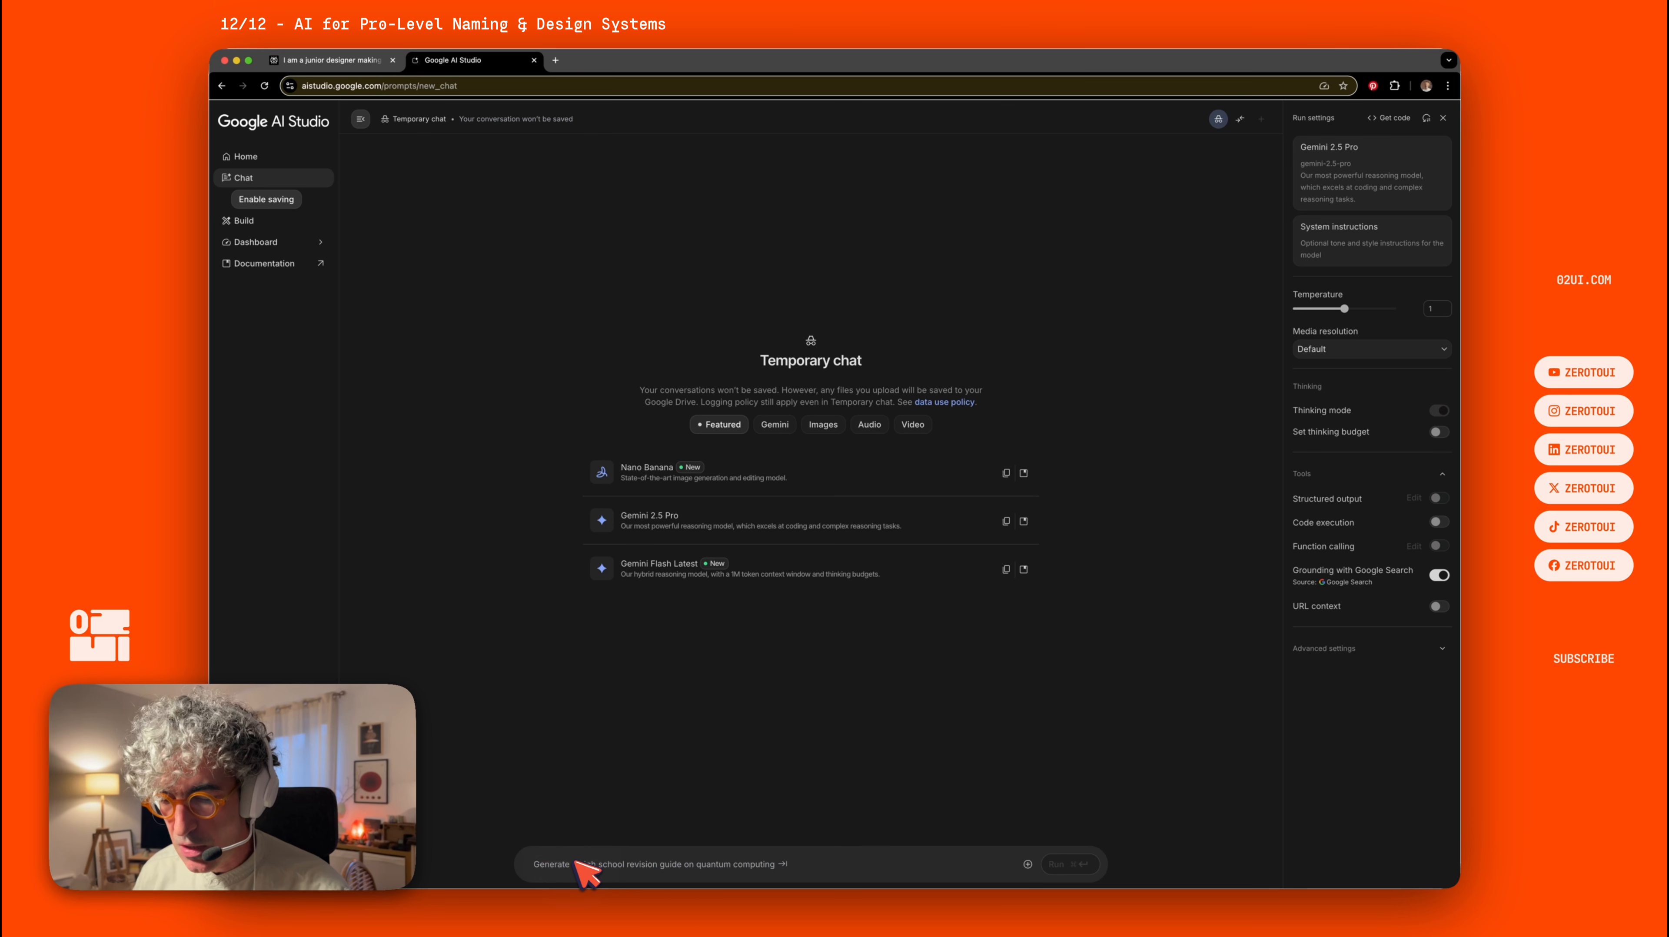
text(I am a junior designer making a table. How should I name my master table cell component so it’s instantly clear in a design system? How do I name and organise header and row cell variants for smart reuse later? When grouping cells into headers and rows, how do I structure and label these layers to make collaboration and handoff easy, using only best practices? At every decision component, variant, or group what’s the most scalable and readable naming convention? How do large teams avoid confusion with table layers and variants? Help me understand and organise please.)
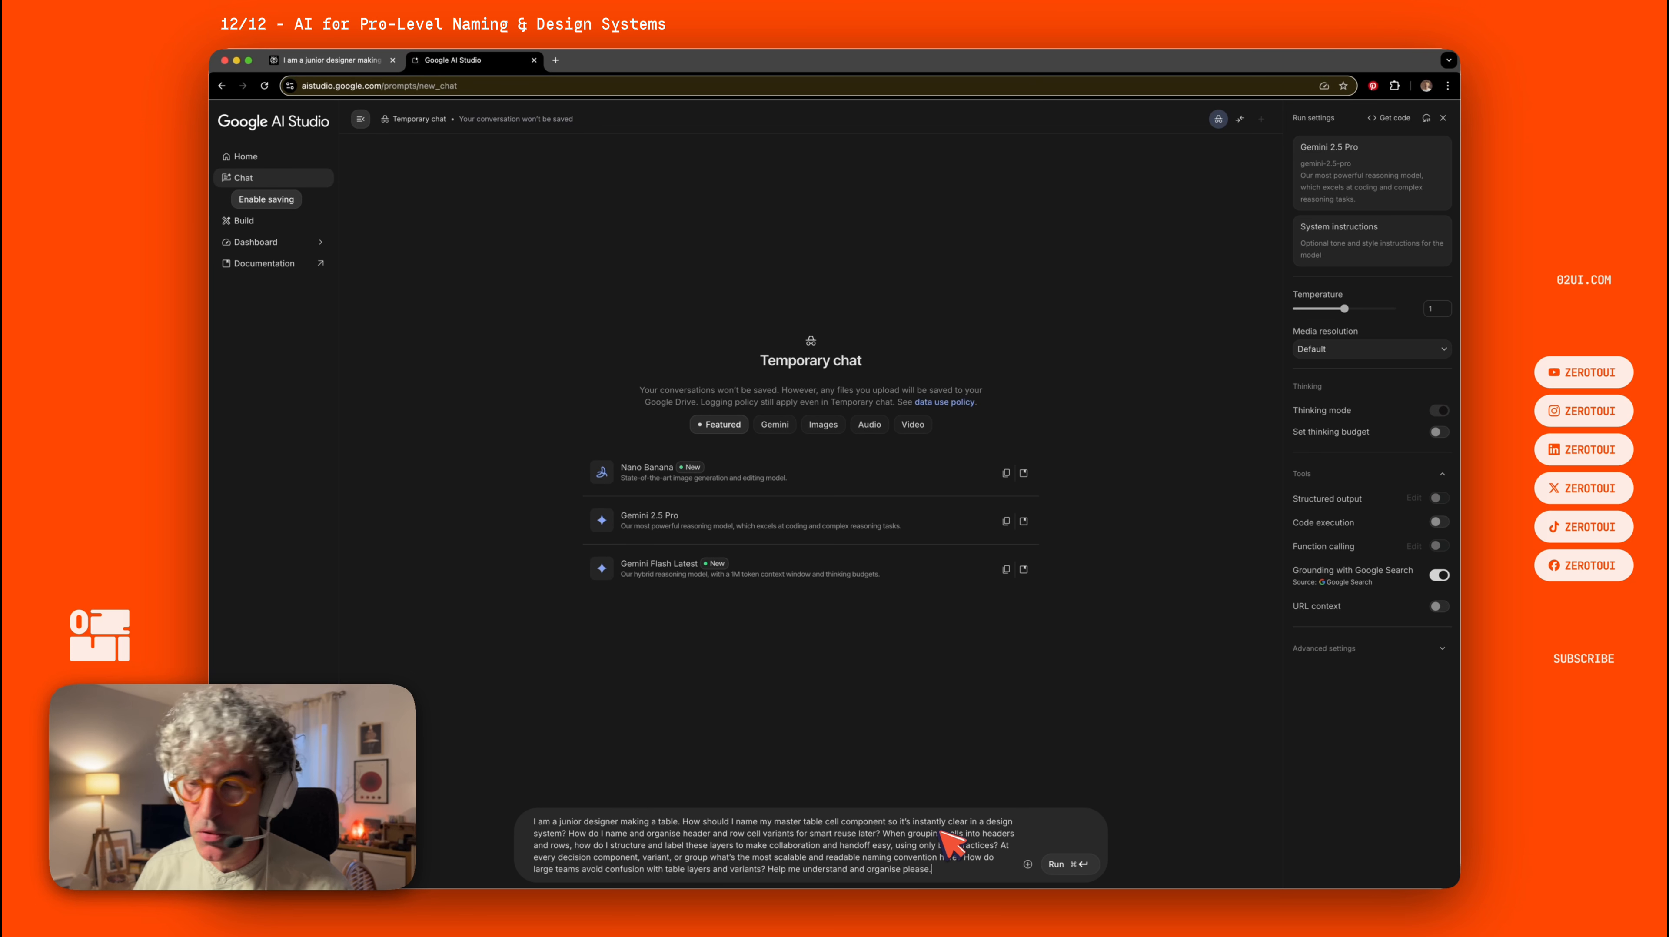
click(1075, 865)
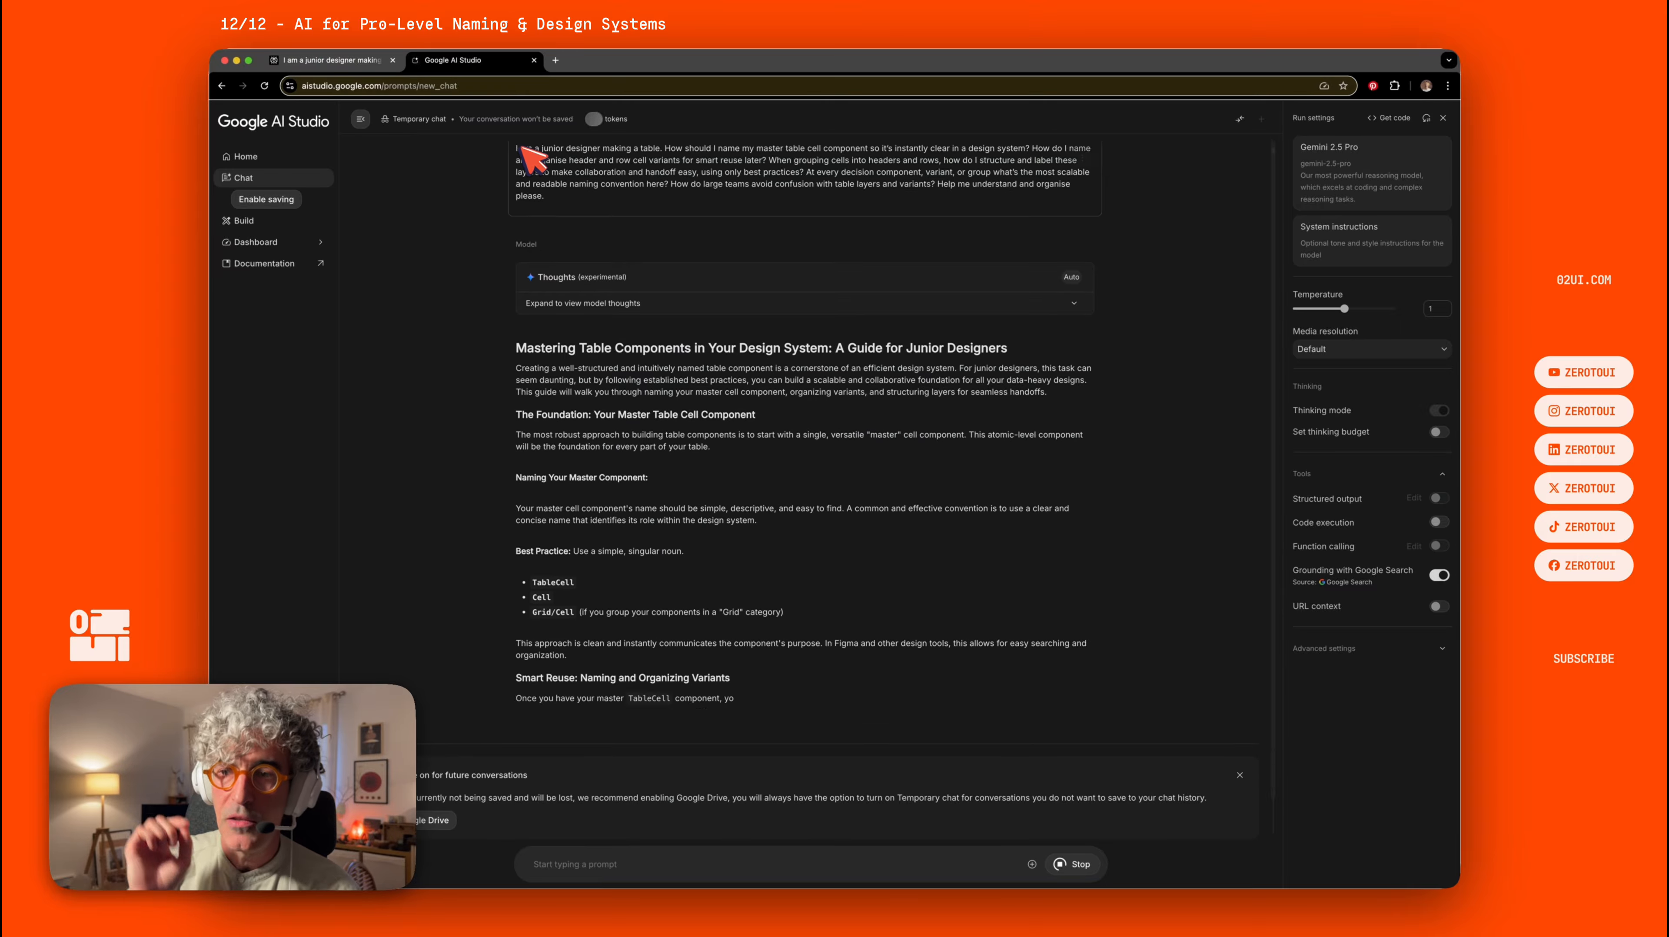
Read through the Gemini response on naming the master cell component and its variants.
scroll(532, 158, up, 6)
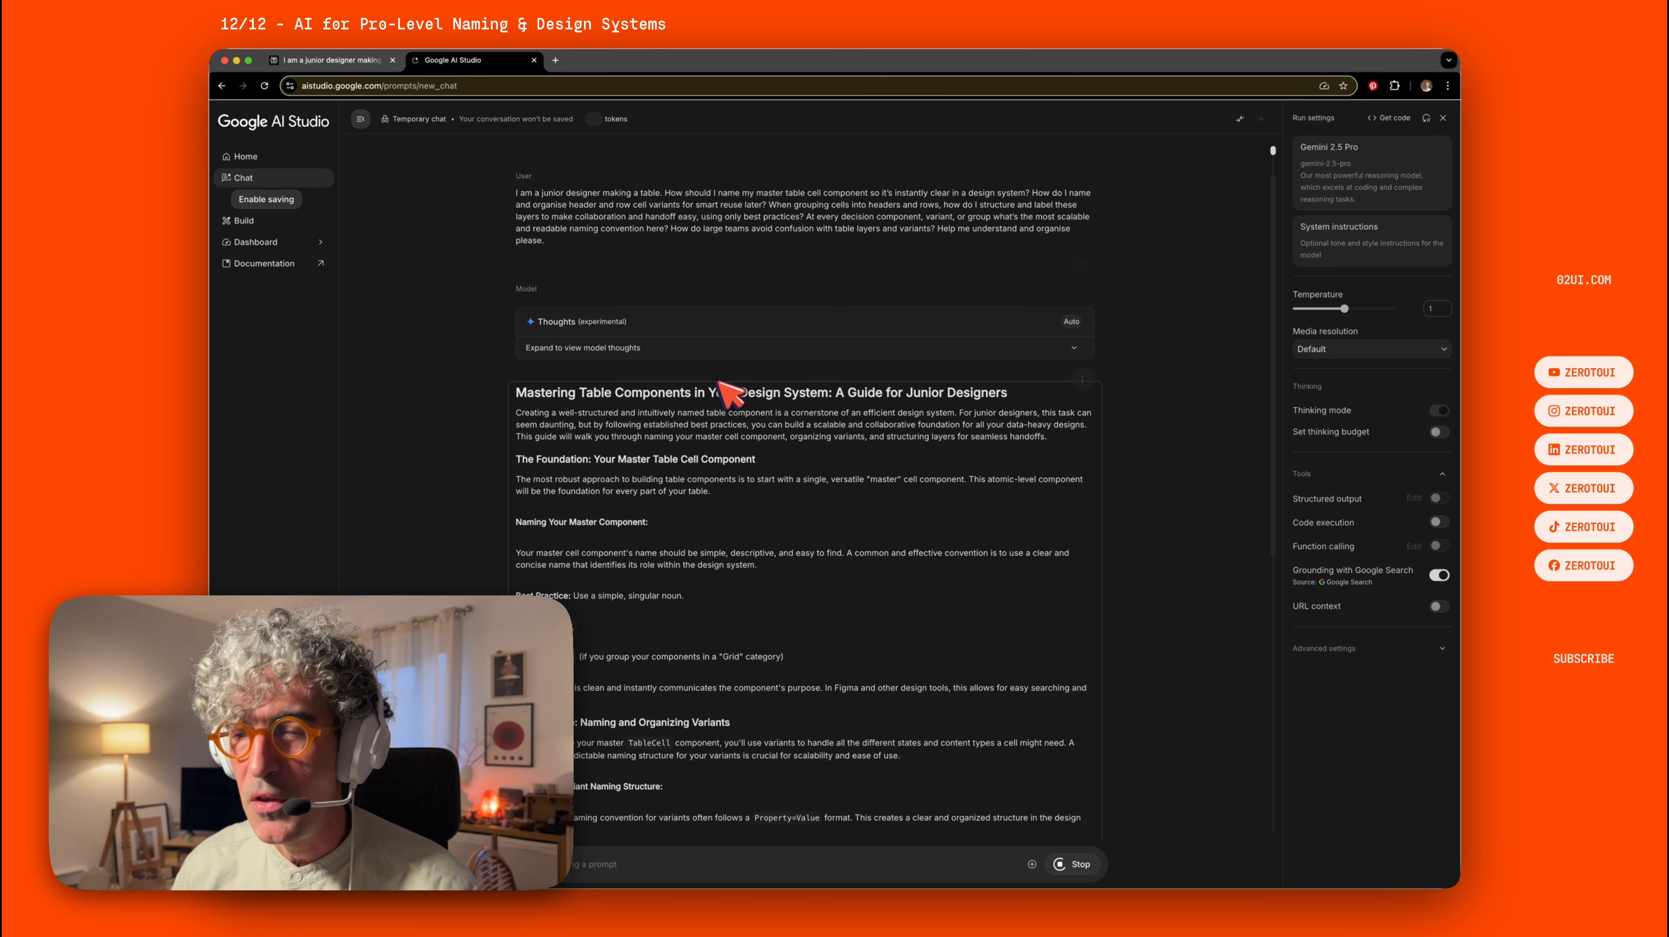
scroll(732, 394, down, 2)
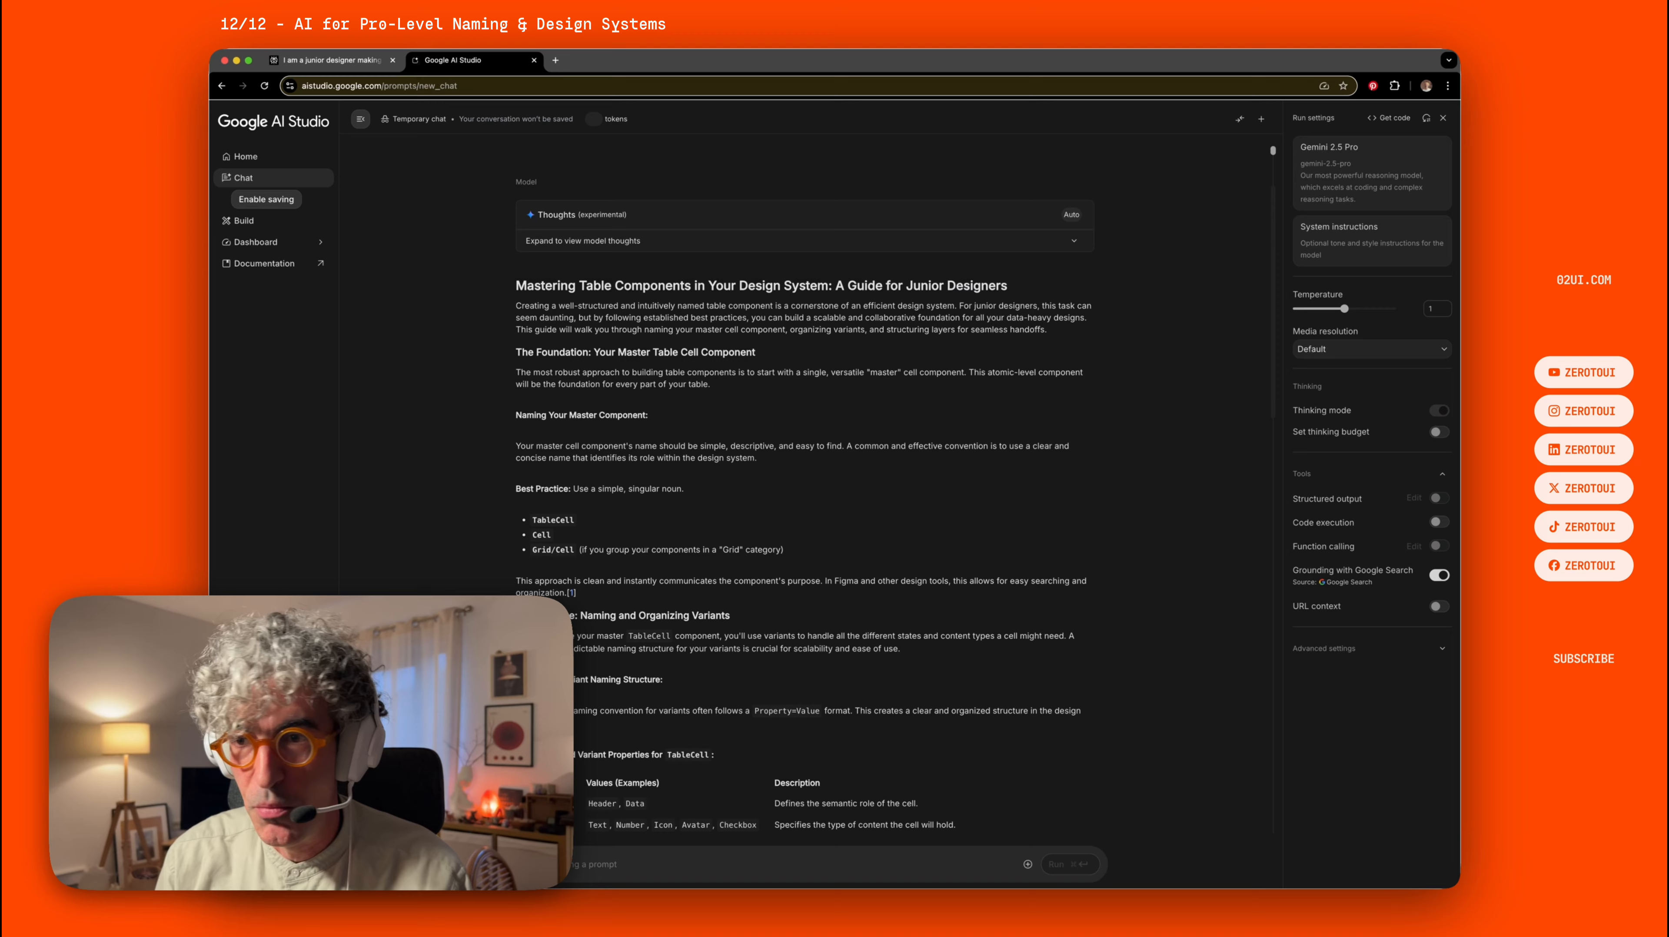
scroll(803, 490, down, 3)
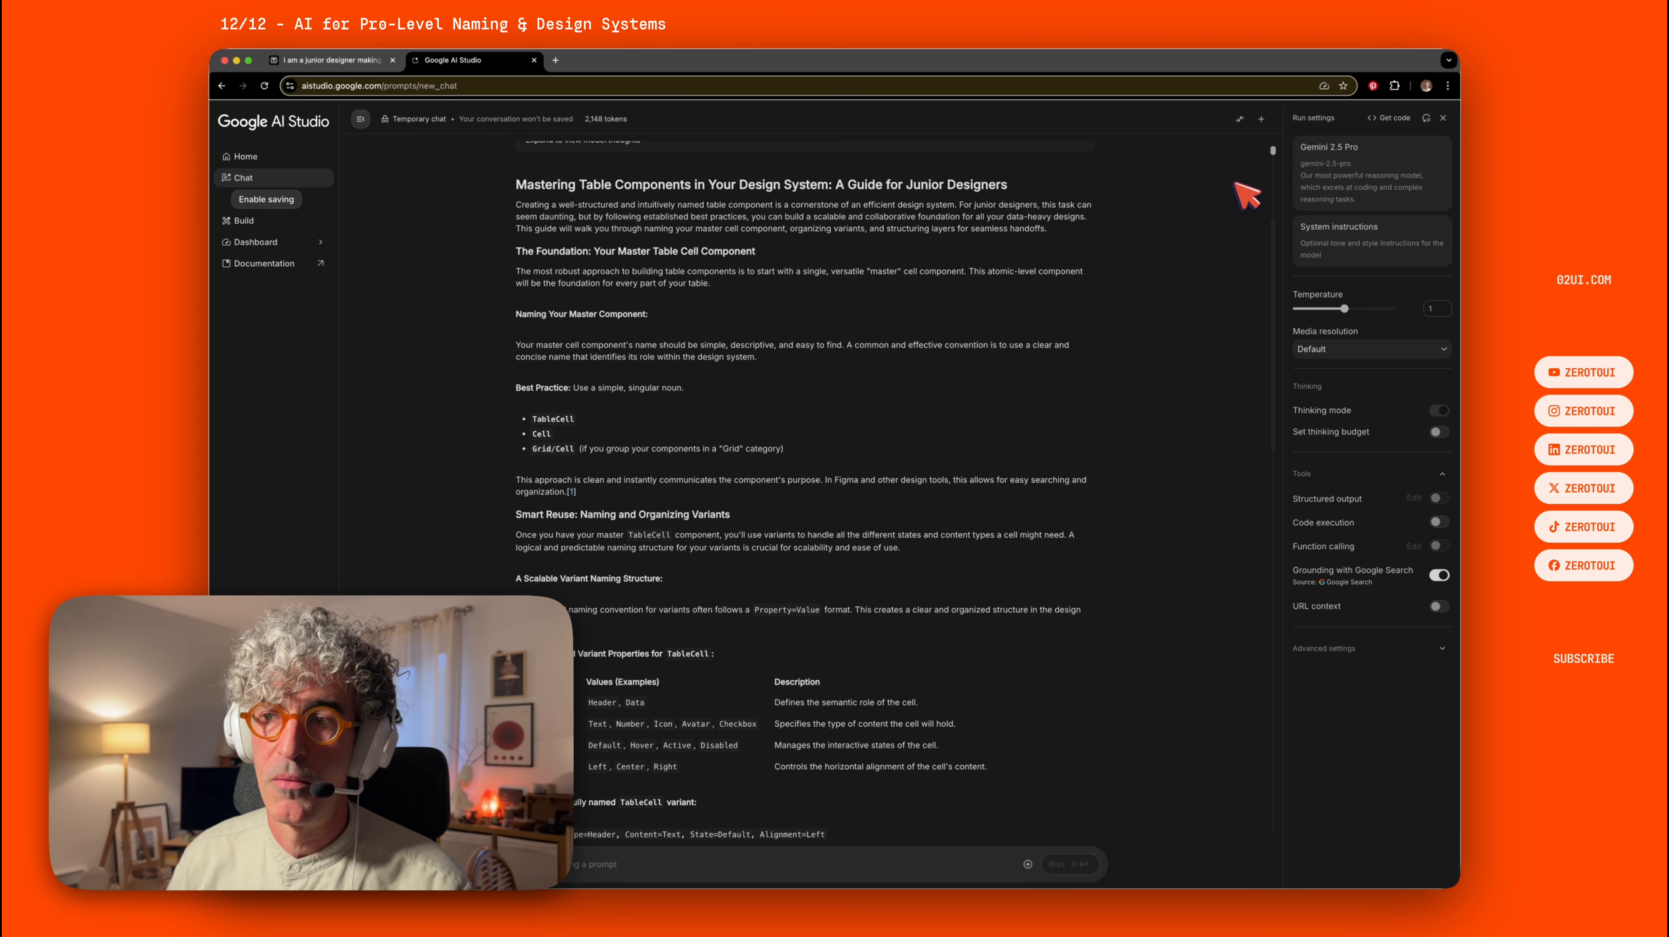
scroll(1181, 236, down, 1)
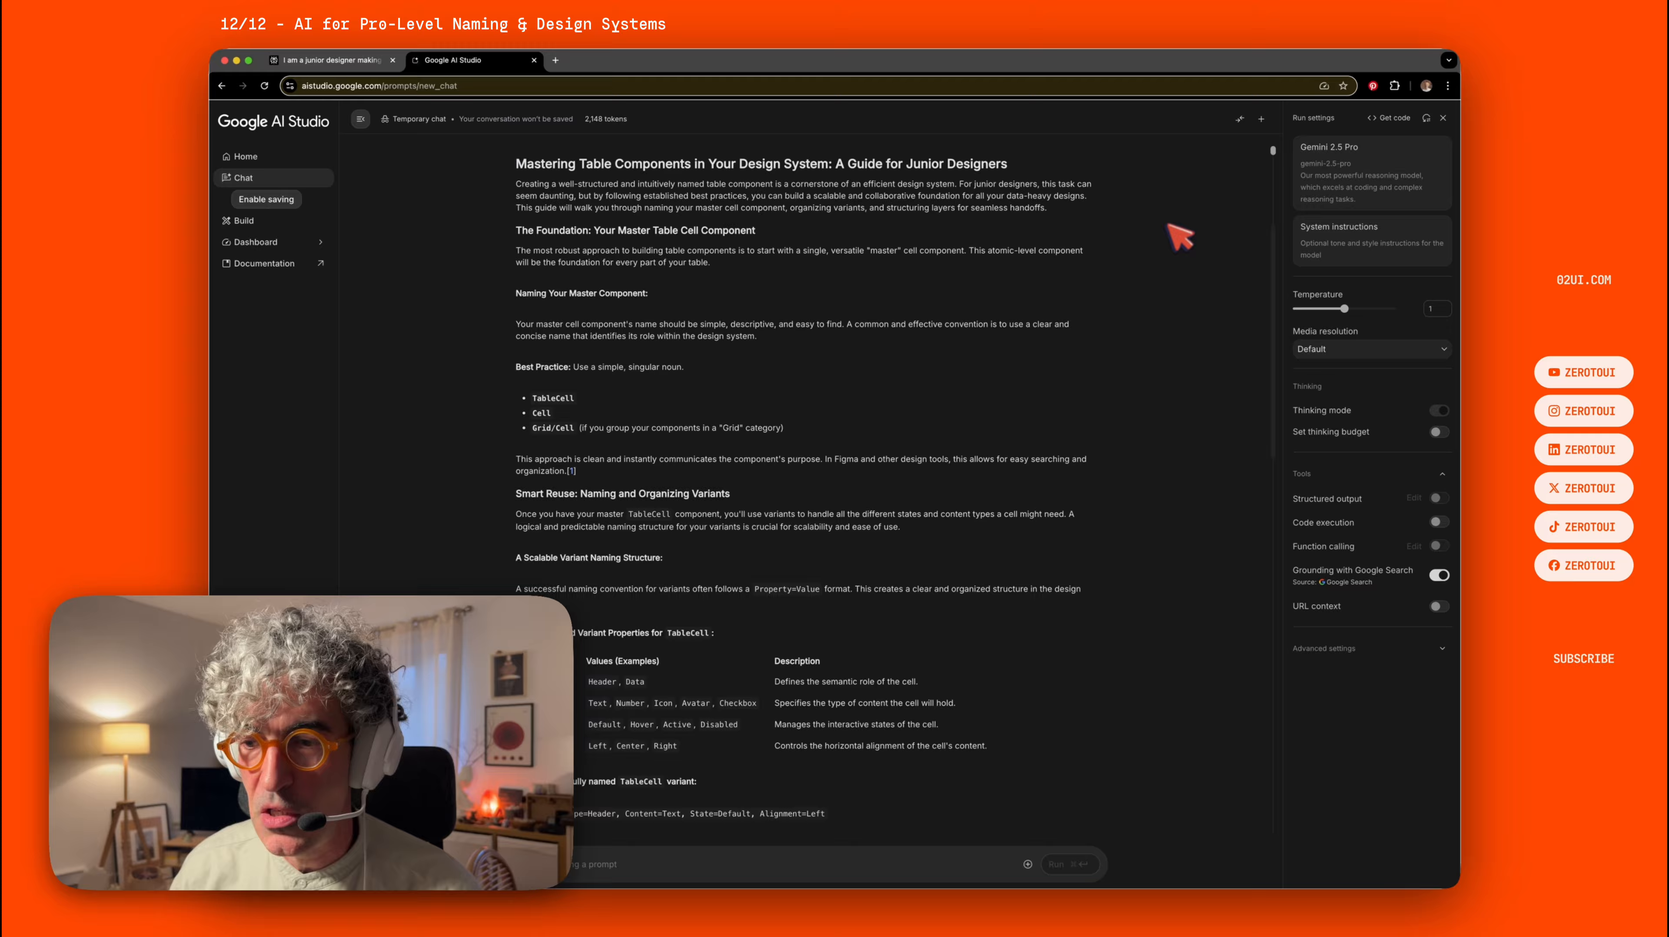
scroll(1169, 225, down, 5)
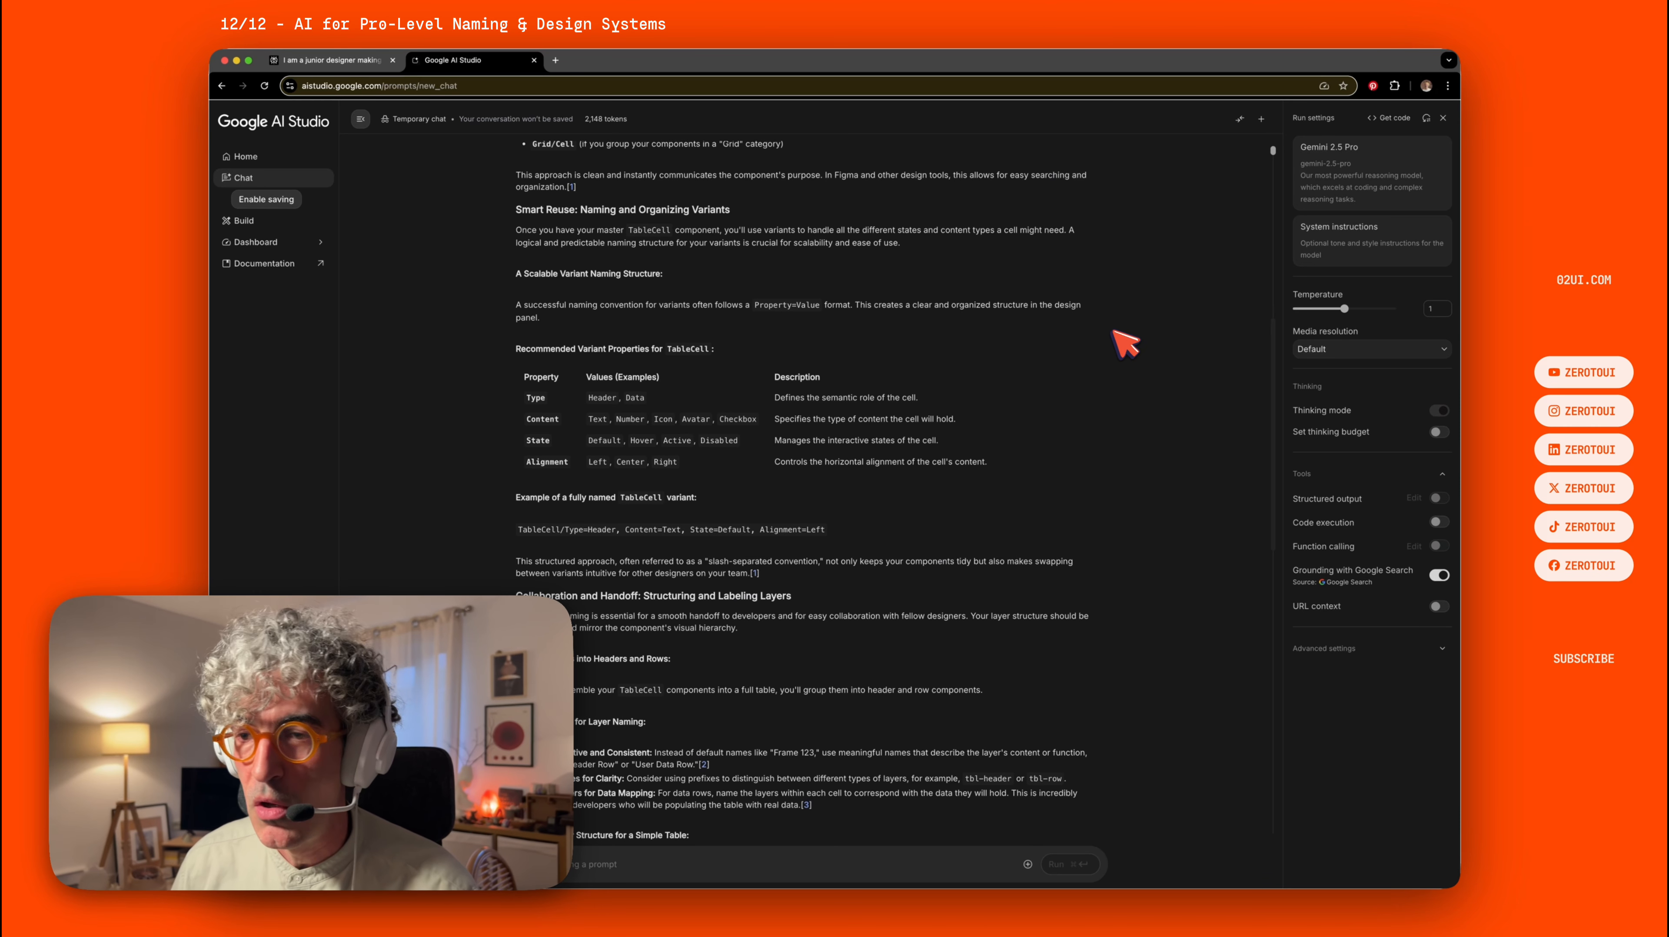
Switch to the Perplexity tab and read the rest of its answer.
click(331, 57)
scroll(577, 358, down, 5)
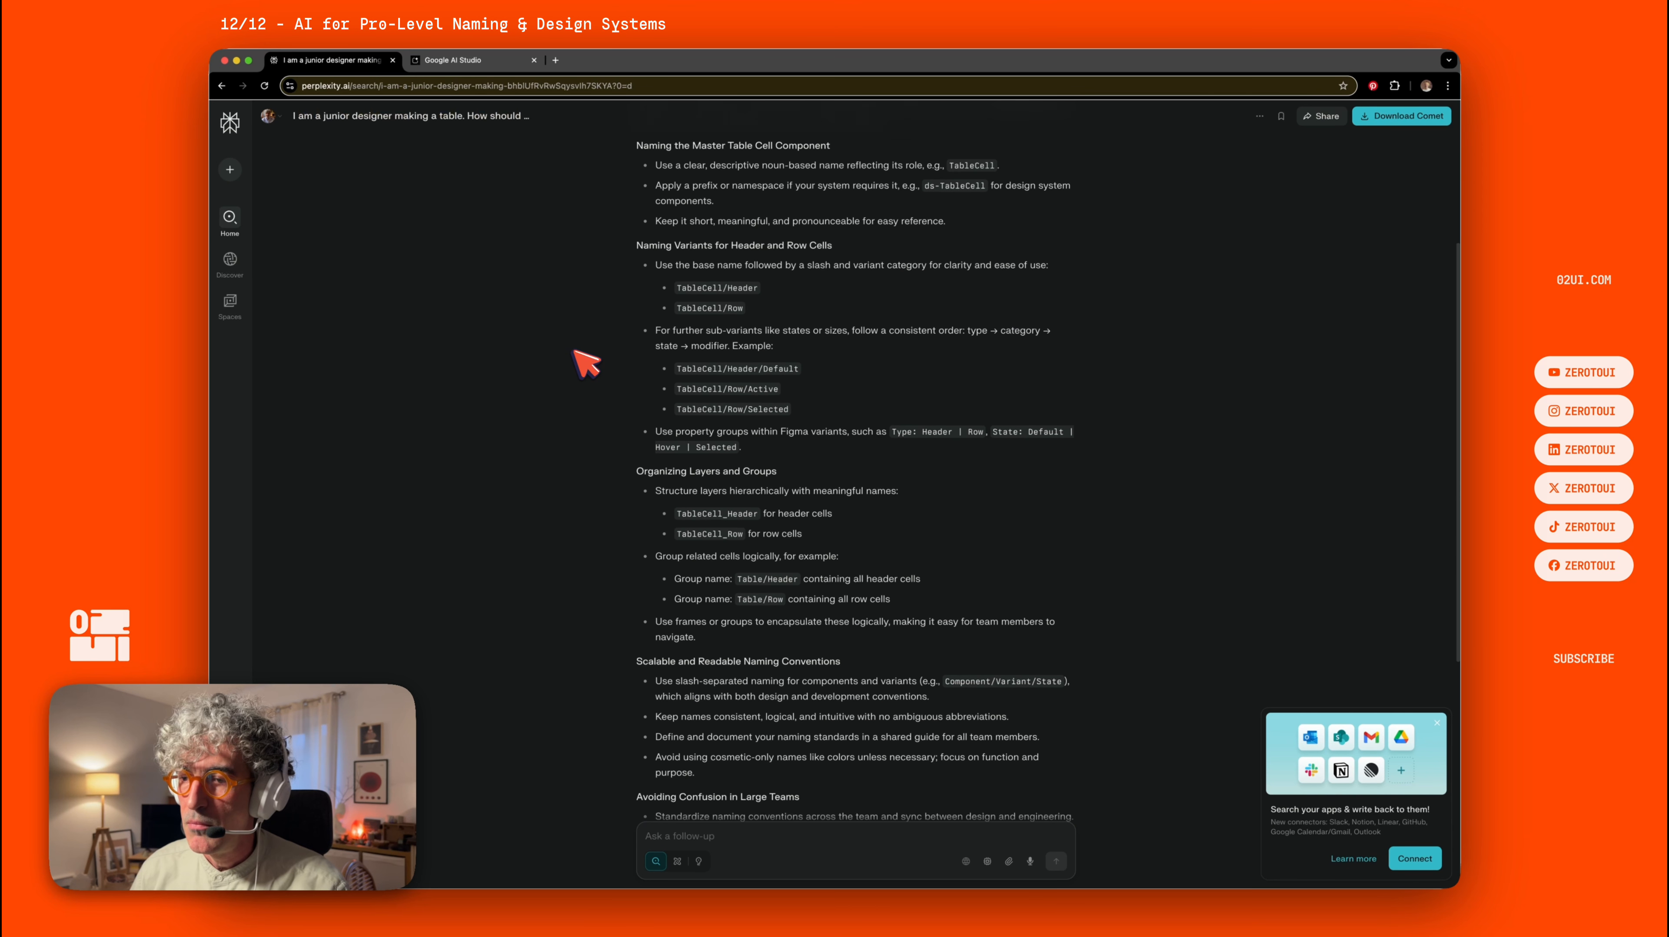
scroll(586, 363, down, 6)
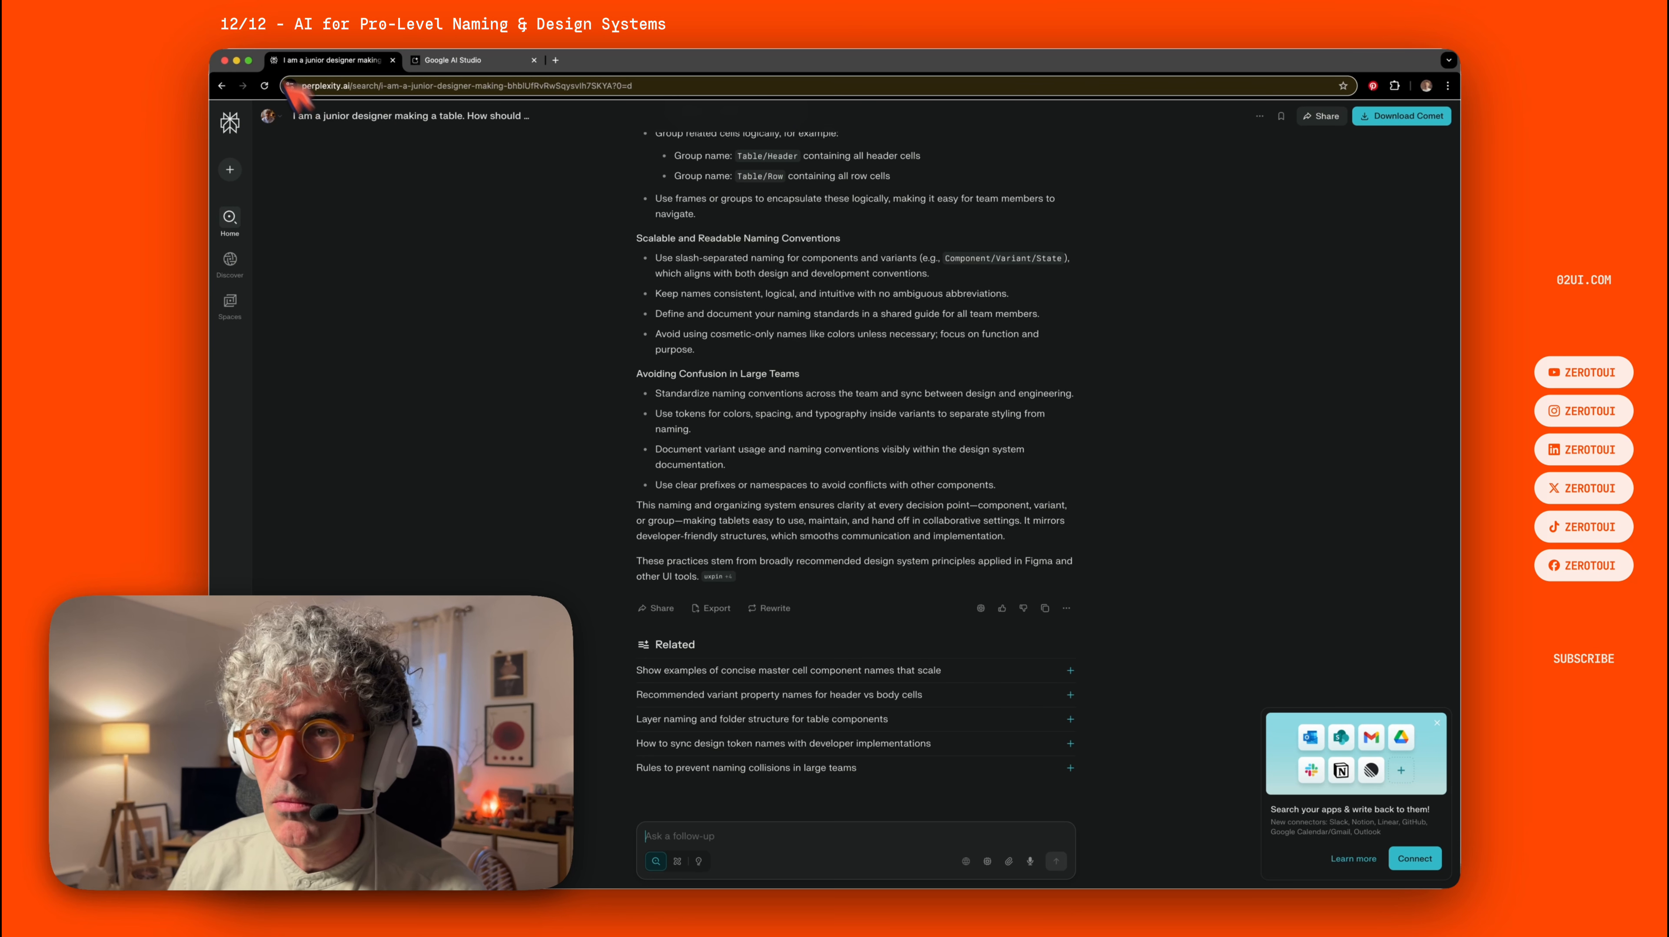
Return to Google AI Studio and review the Gemini response and the original prompt again.
click(467, 60)
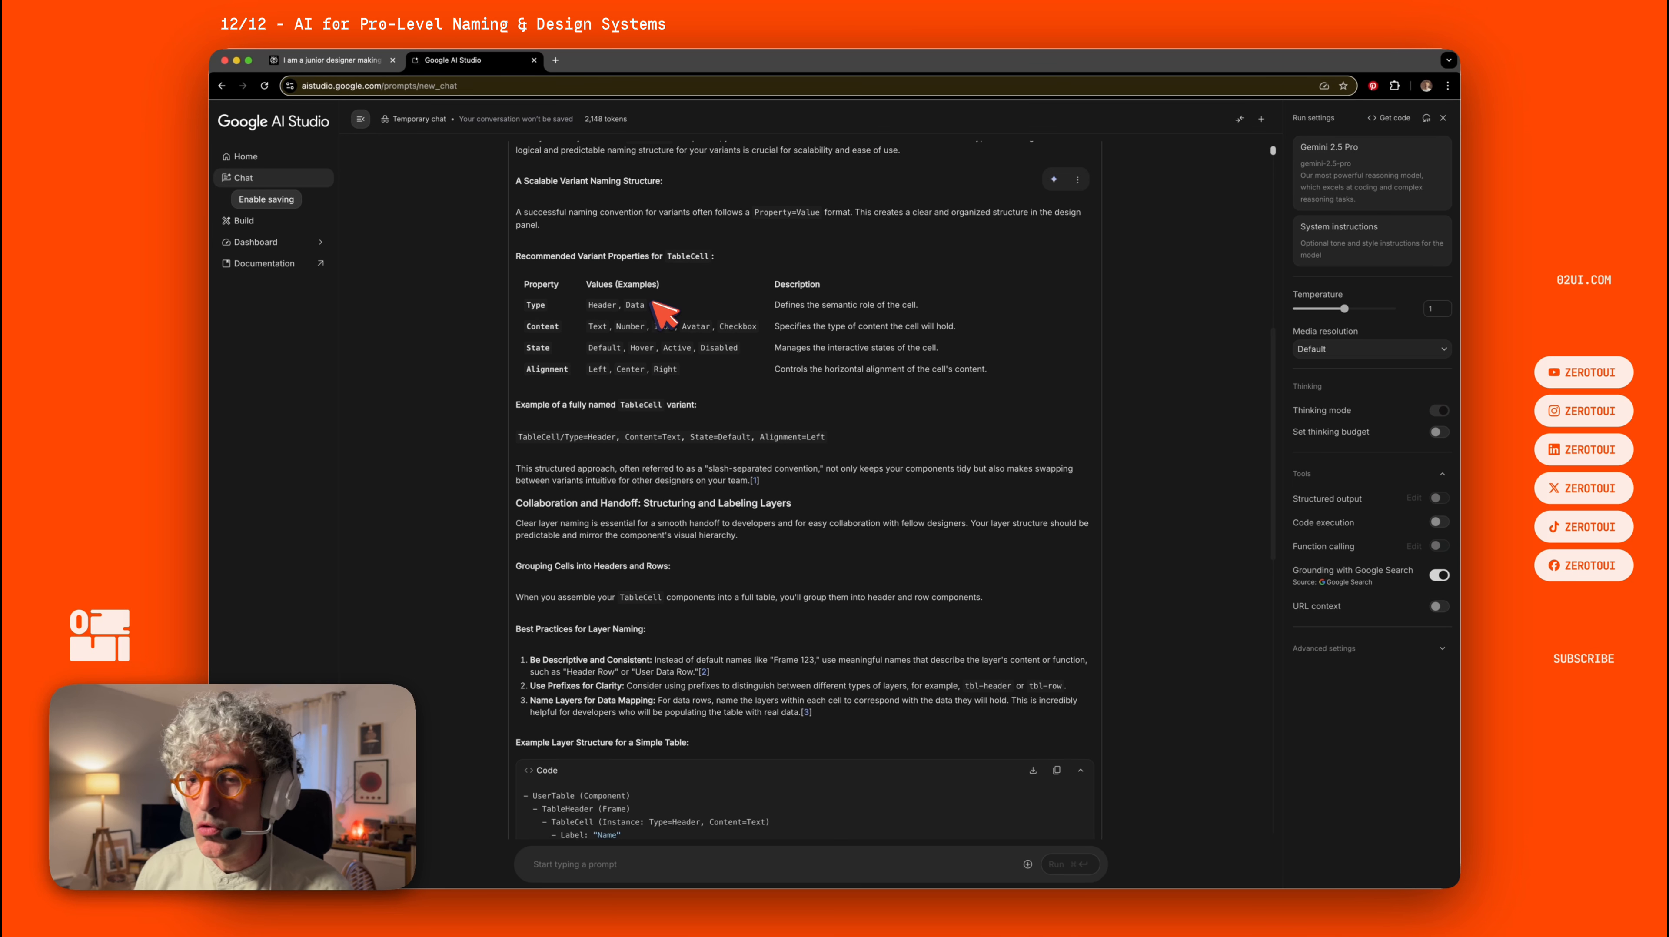
scroll(634, 296, down, 2)
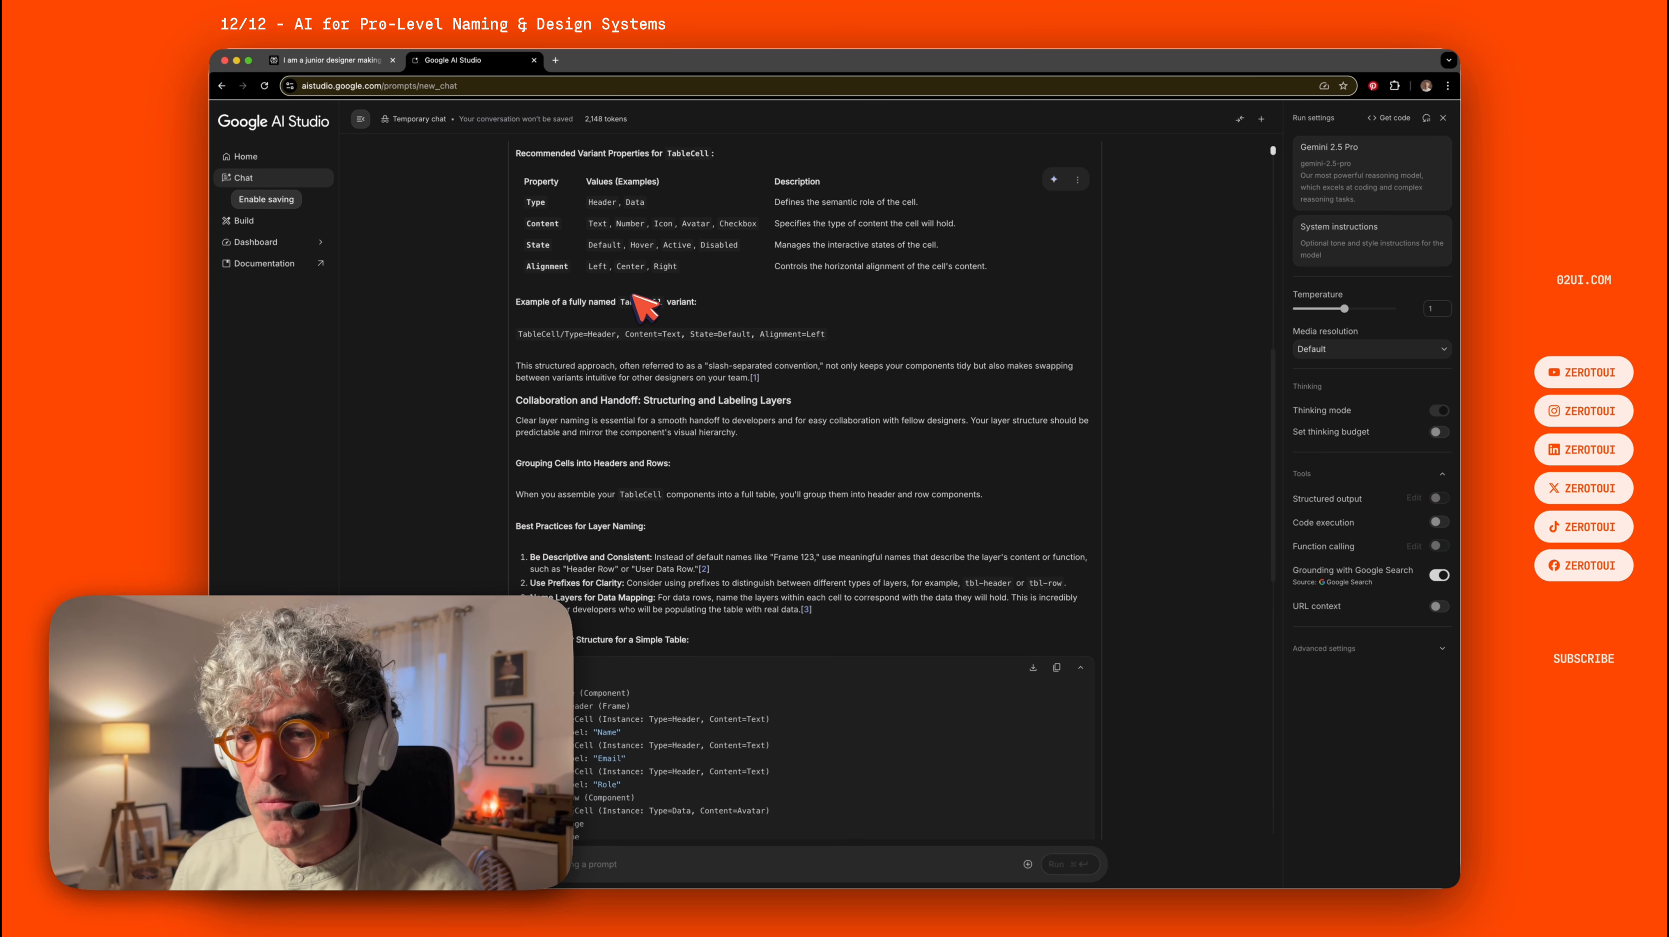
scroll(645, 305, down, 5)
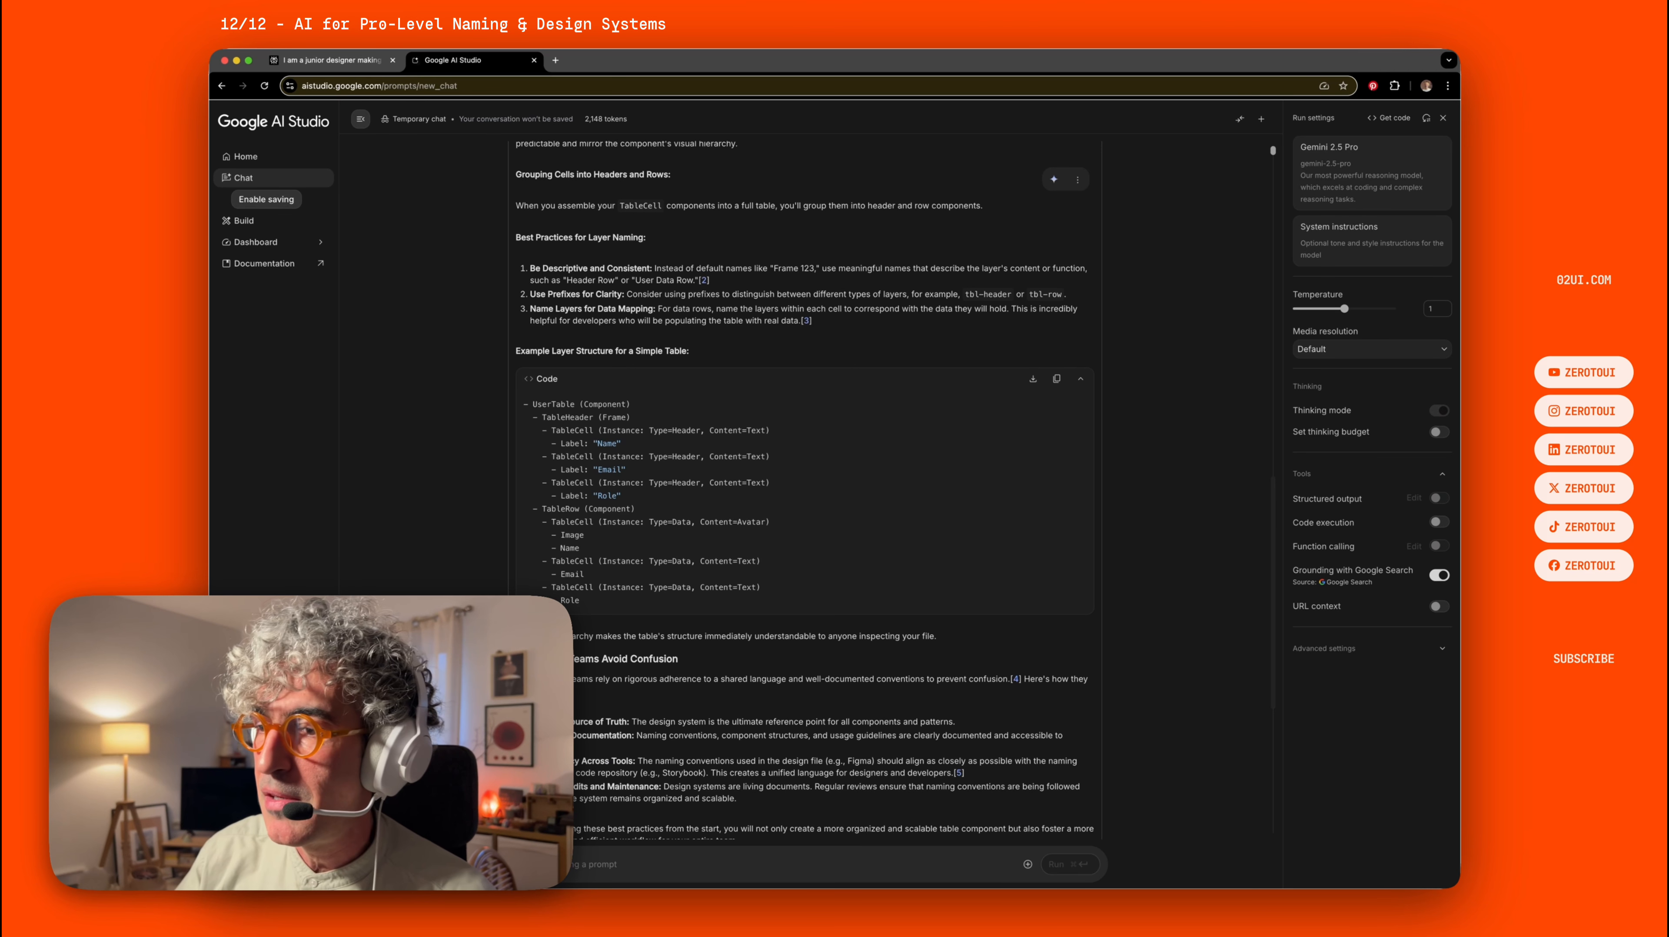
scroll(633, 298, down, 3)
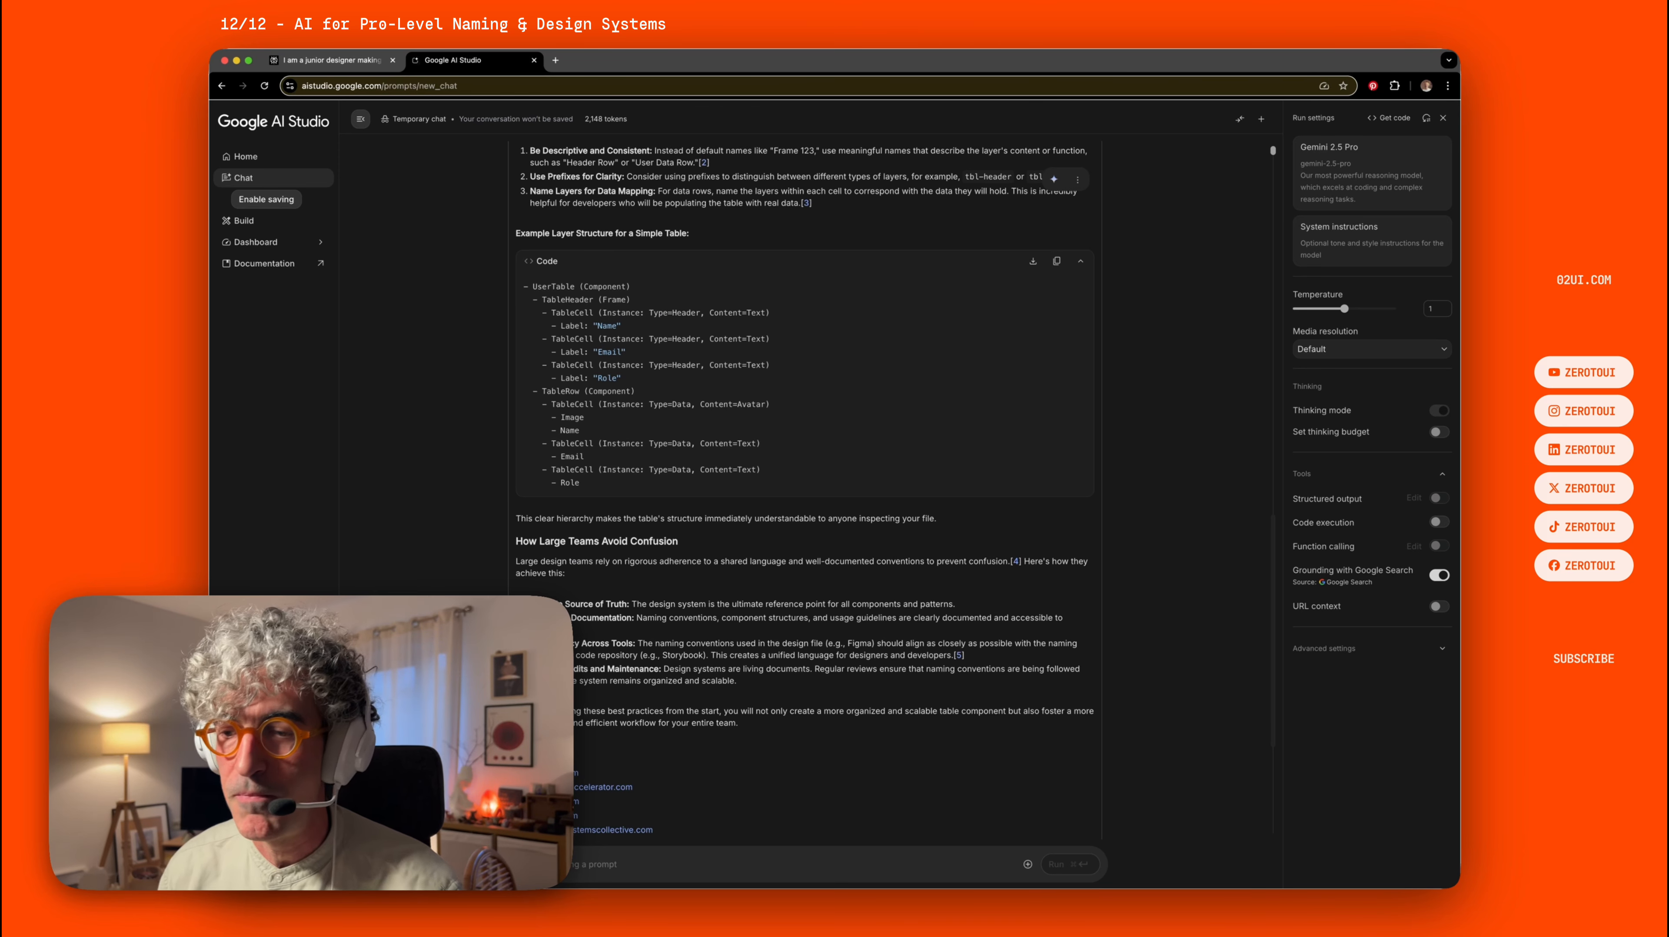
scroll(634, 298, down, 6)
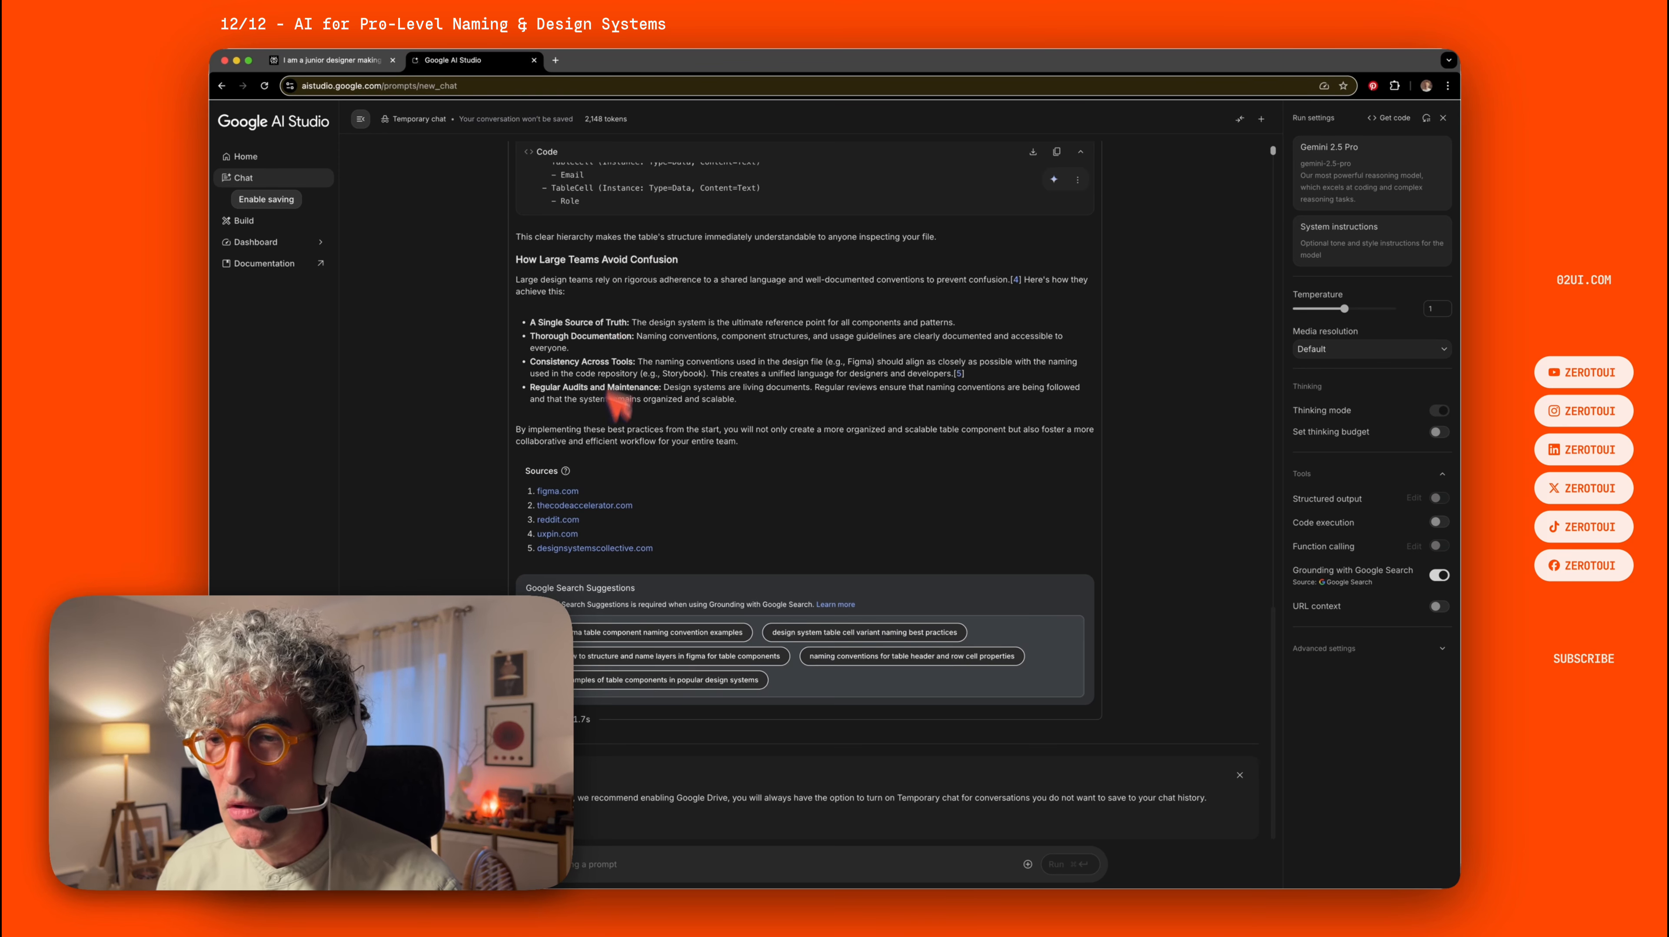
scroll(721, 407, up, 15)
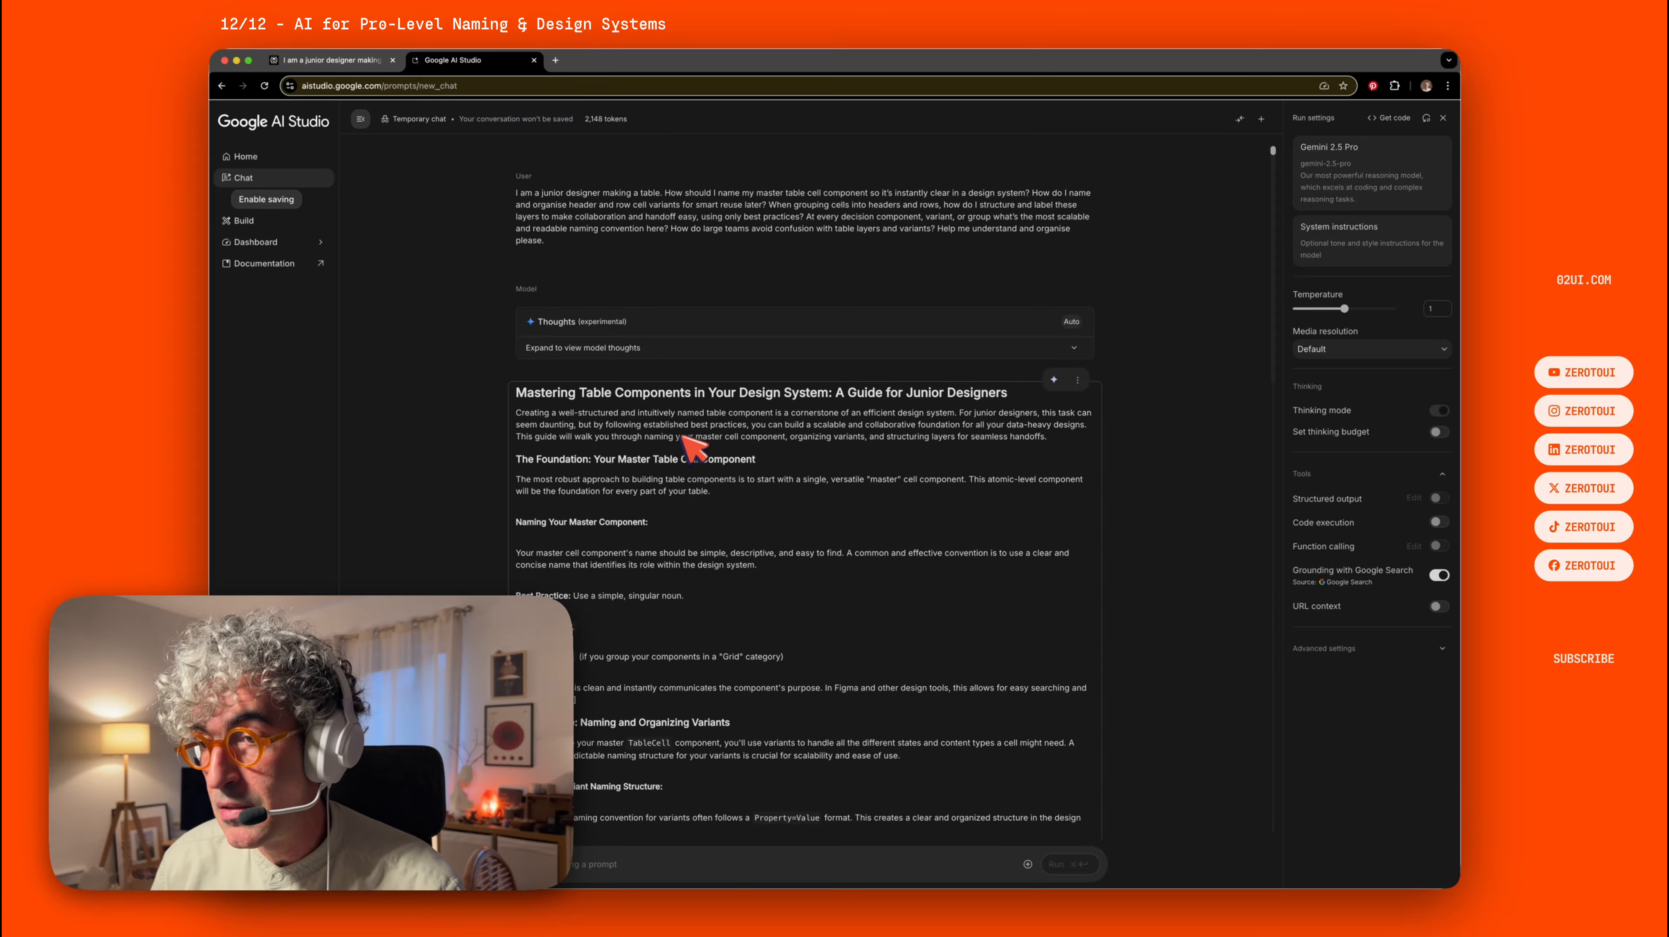
scroll(1159, 447, down, 3)
scroll(1157, 447, down, 1)
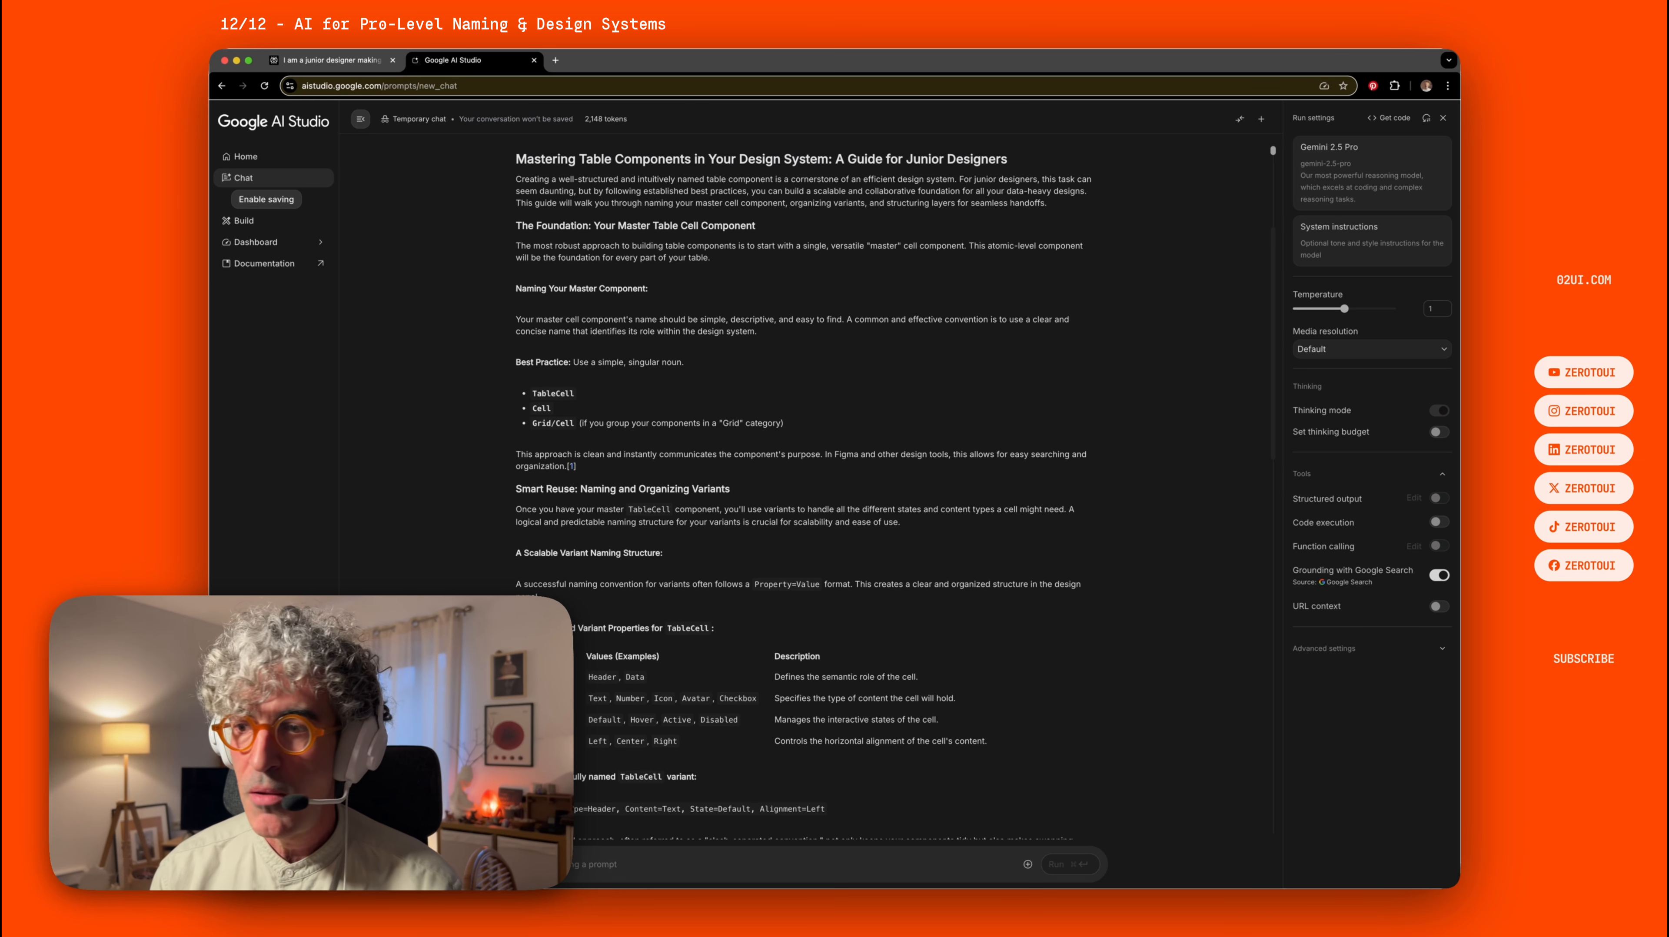
scroll(804, 485, up, 4)
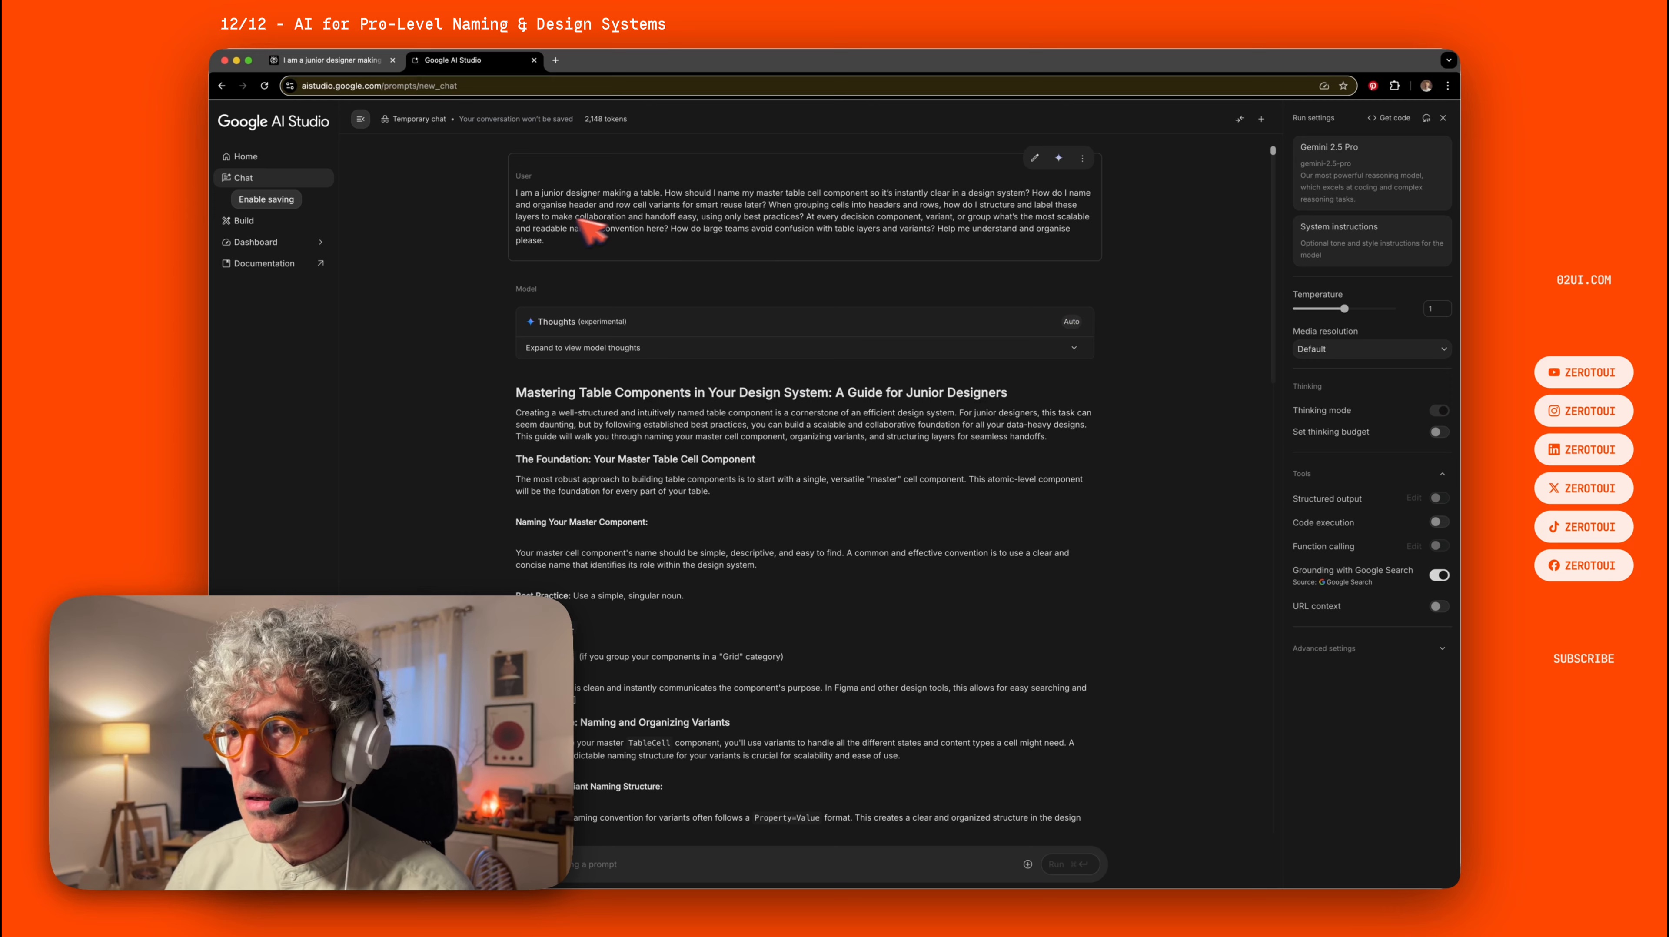
triple_click(558, 243)
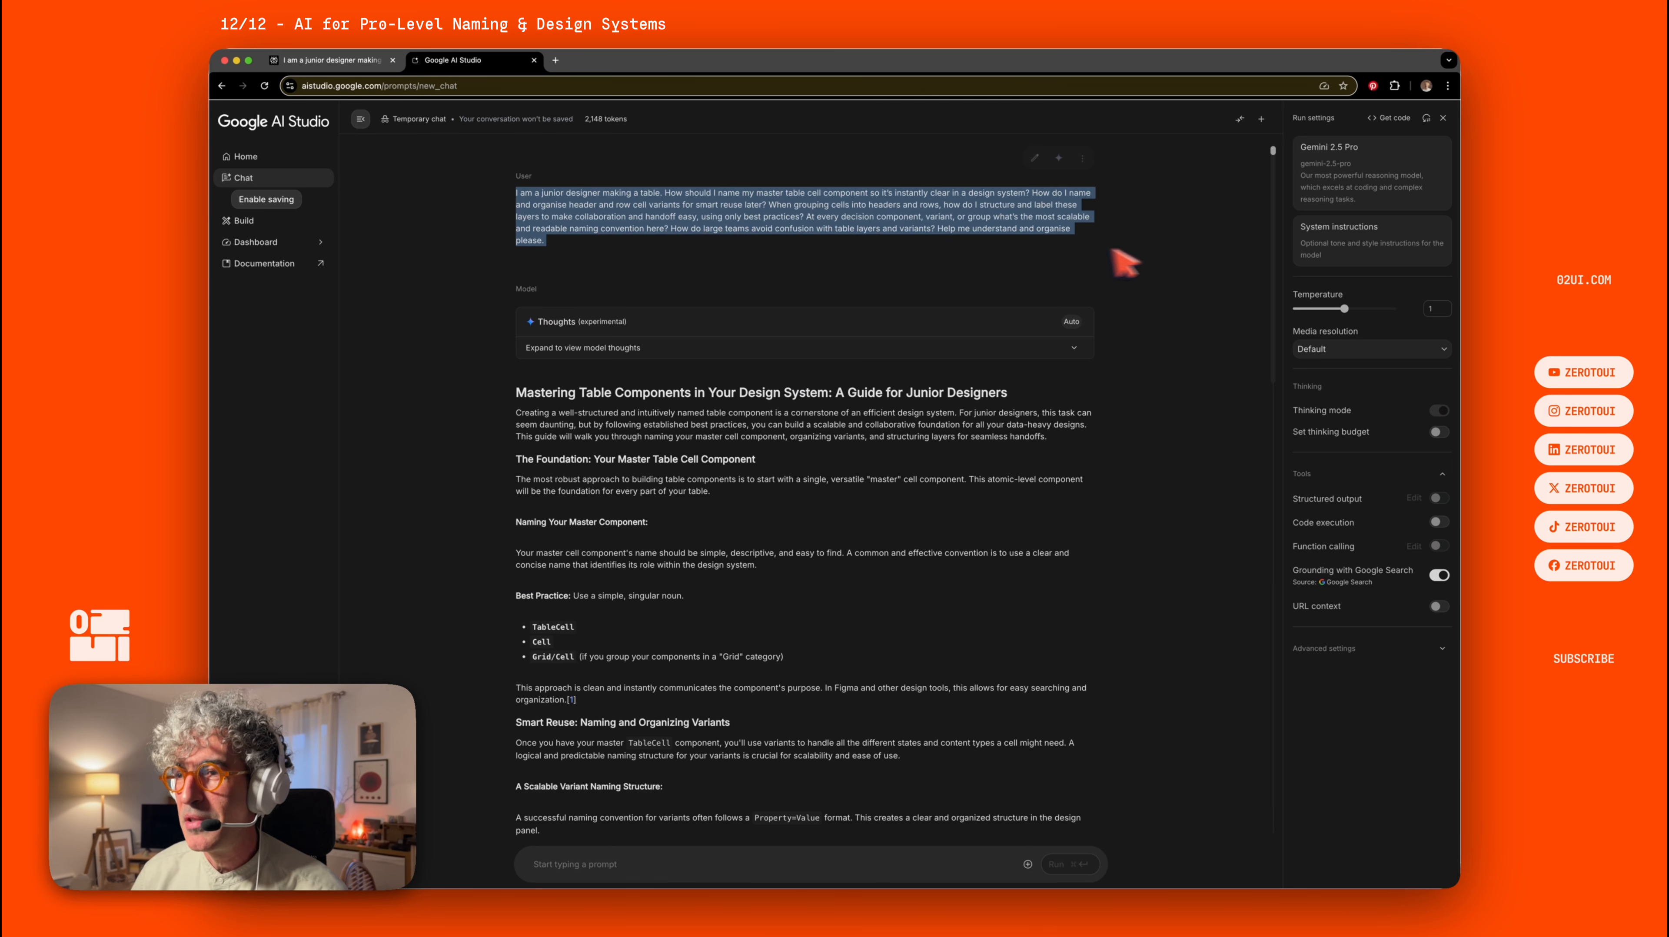
click(1167, 251)
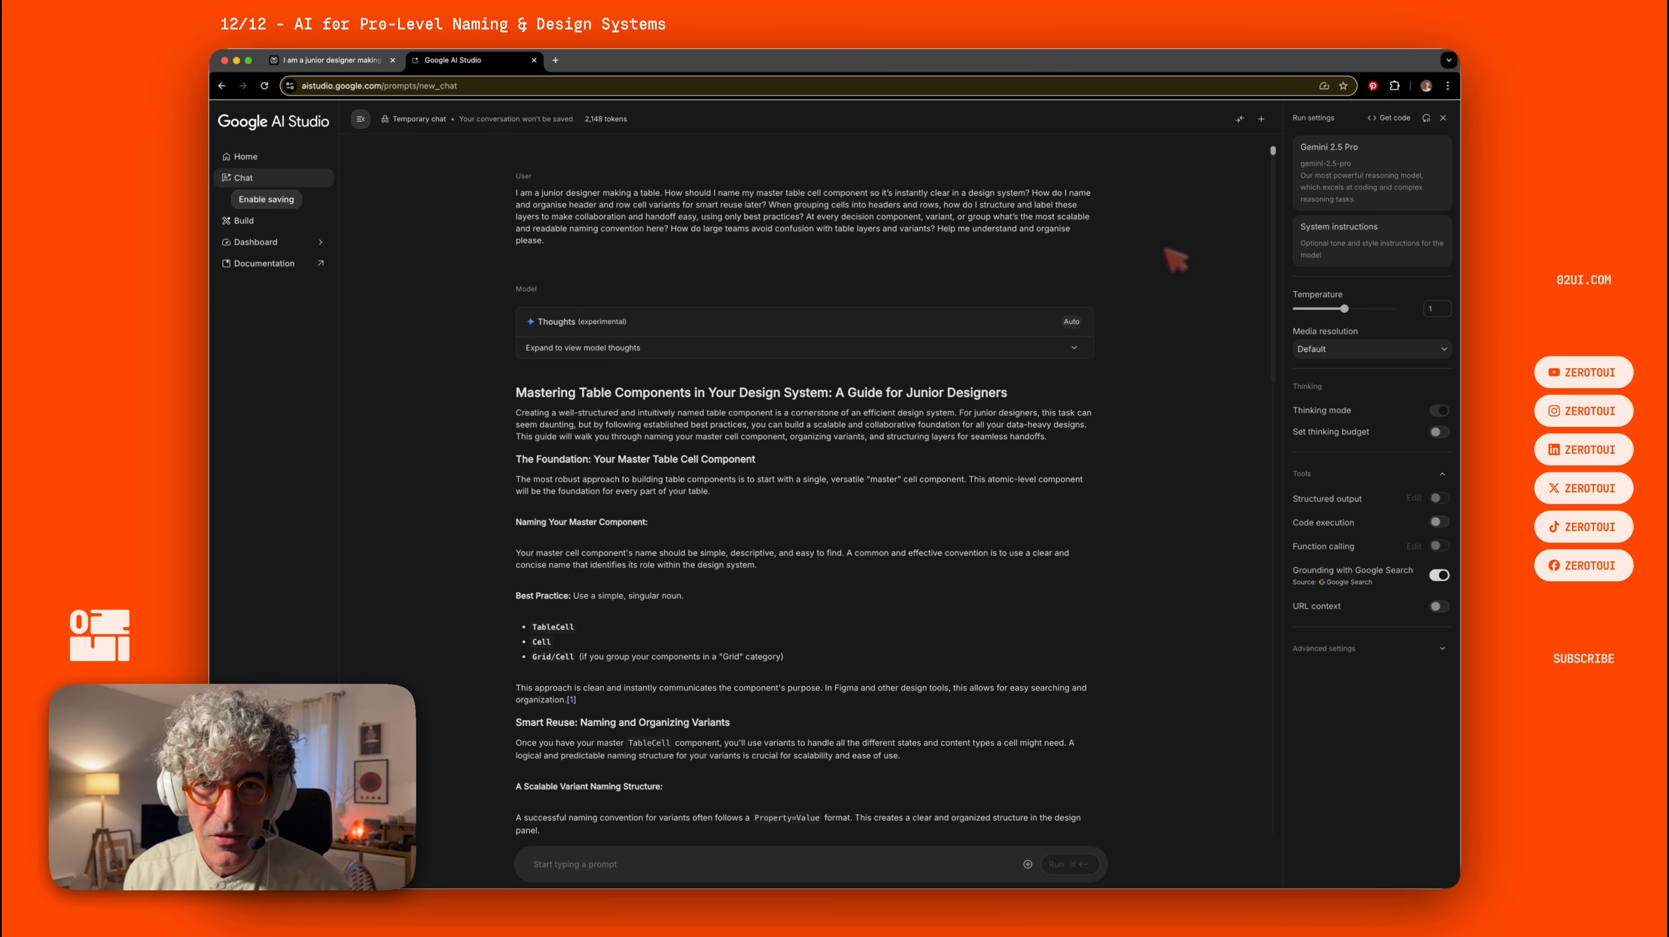